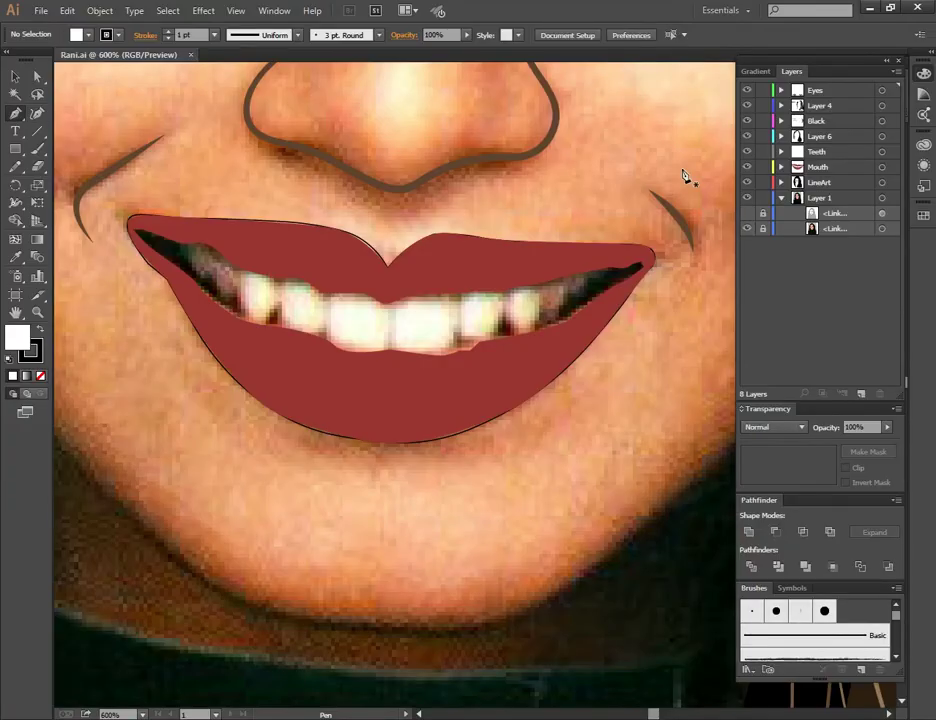
Step: On the Mouth layer, start the teeth outline at the left lip corner and trace along the teeth
left_click(828, 166)
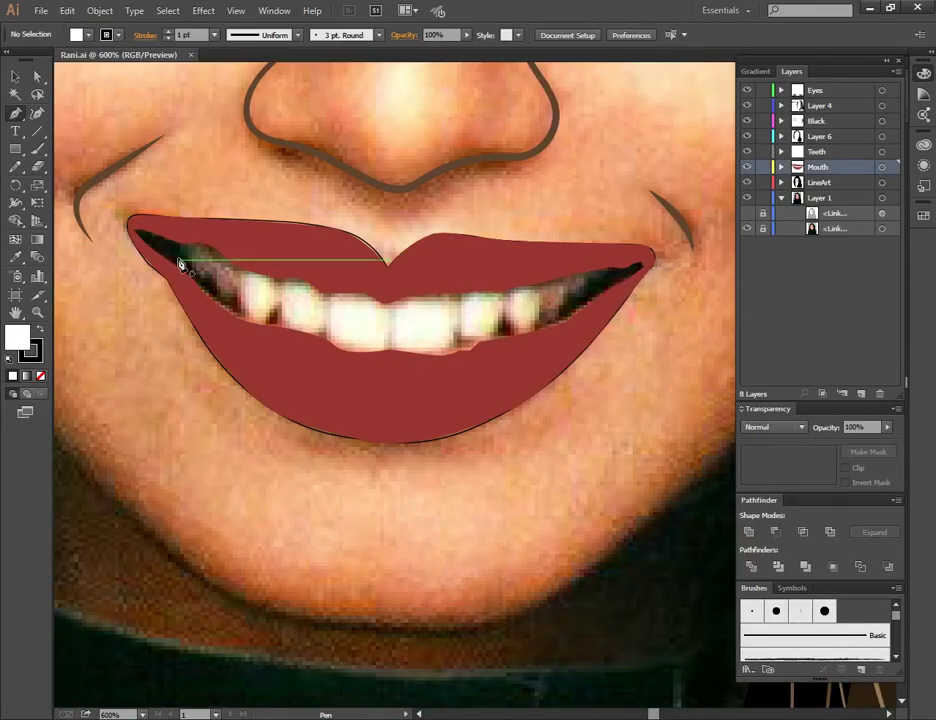
mouse_move(177, 251)
left_mouse_down()
mouse_move(190, 276)
mouse_move(212, 285)
left_mouse_up()
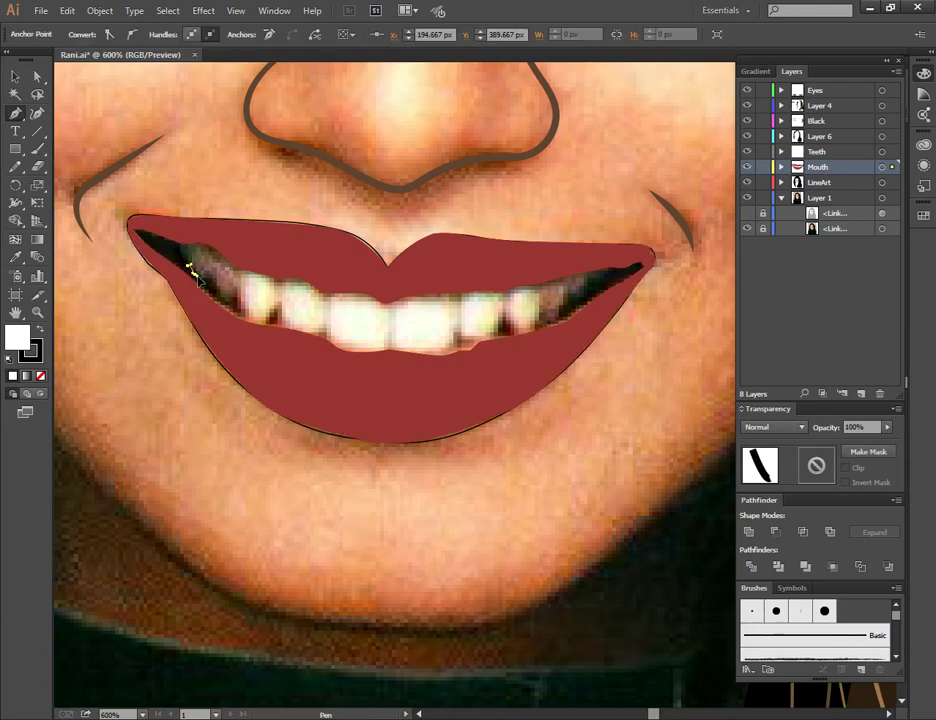
mouse_move(220, 294)
left_mouse_down()
mouse_move(237, 298)
mouse_move(248, 317)
mouse_move(284, 292)
mouse_move(280, 317)
left_mouse_up()
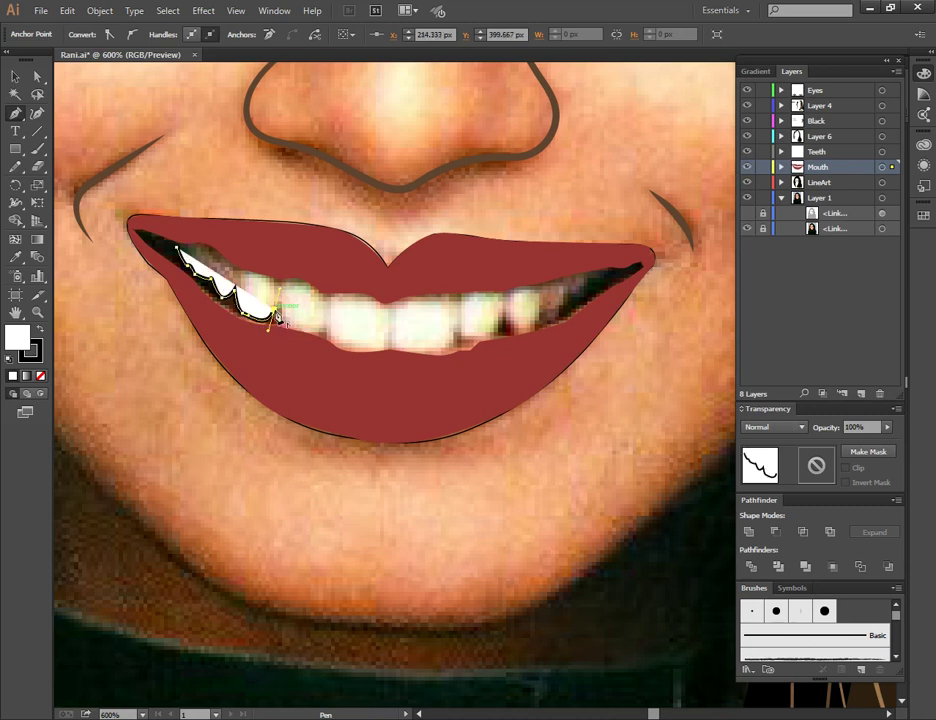
mouse_move(280, 317)
left_mouse_down()
mouse_move(334, 357)
mouse_move(330, 316)
left_mouse_up()
left_click(328, 334, "ctrl")
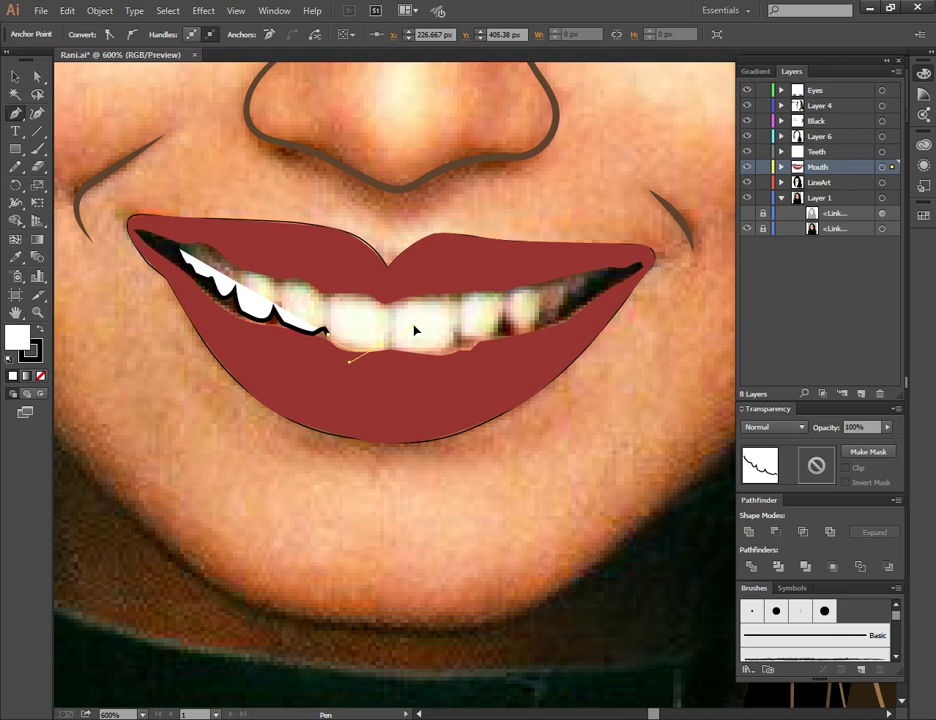
left_click_drag(386, 346, 390, 347)
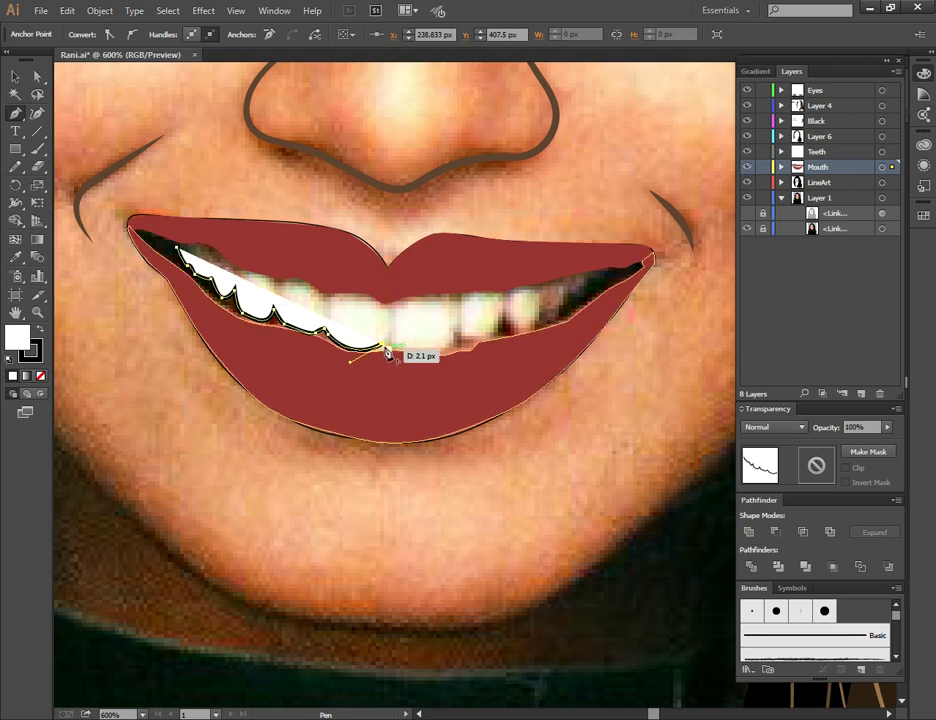
left_click(432, 356, "ctrl")
Step: Continue the teeth outline to the right mouth corner and finish the path
mouse_move(390, 347)
left_mouse_down()
mouse_move(470, 349)
mouse_move(515, 336)
left_mouse_up()
left_click(476, 348, "ctrl")
left_click(502, 340, "ctrl")
left_click(515, 336, "ctrl")
mouse_move(506, 332)
left_mouse_down()
mouse_move(531, 338)
mouse_move(525, 345)
left_mouse_up()
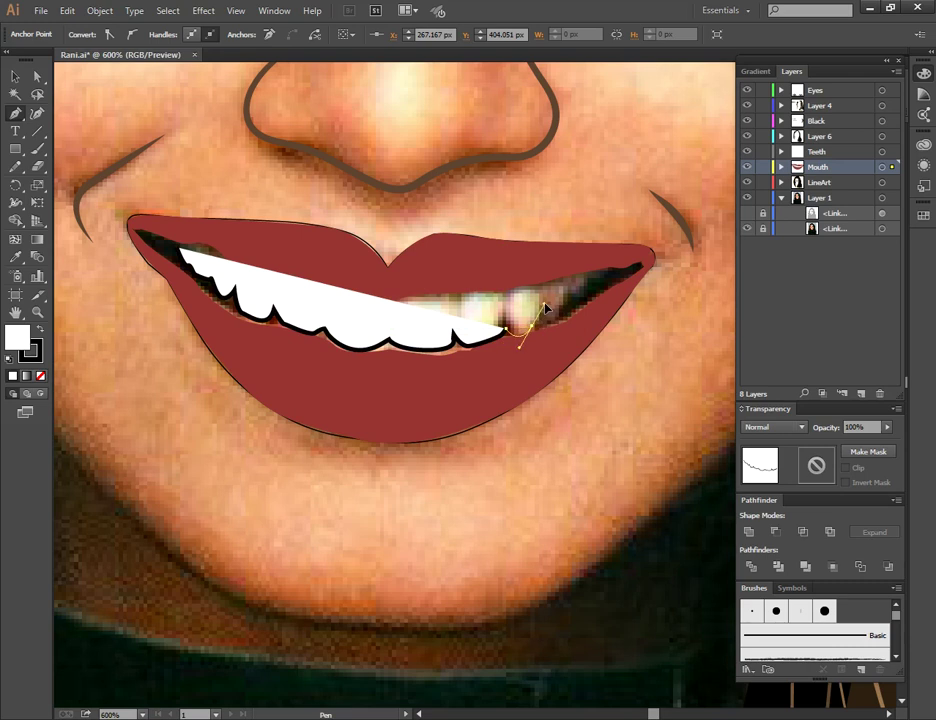
mouse_move(531, 326)
left_mouse_down()
mouse_move(566, 321)
mouse_move(603, 283)
left_mouse_up()
key("v")
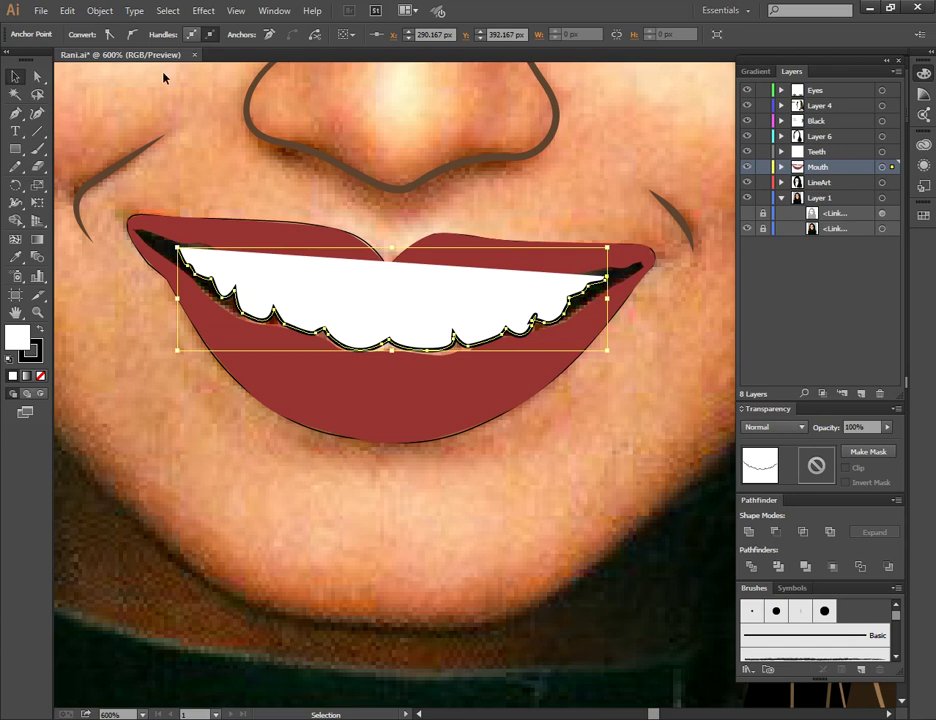
Step: Set the teeth path's fill to None so the photo shows through
left_click(330, 325)
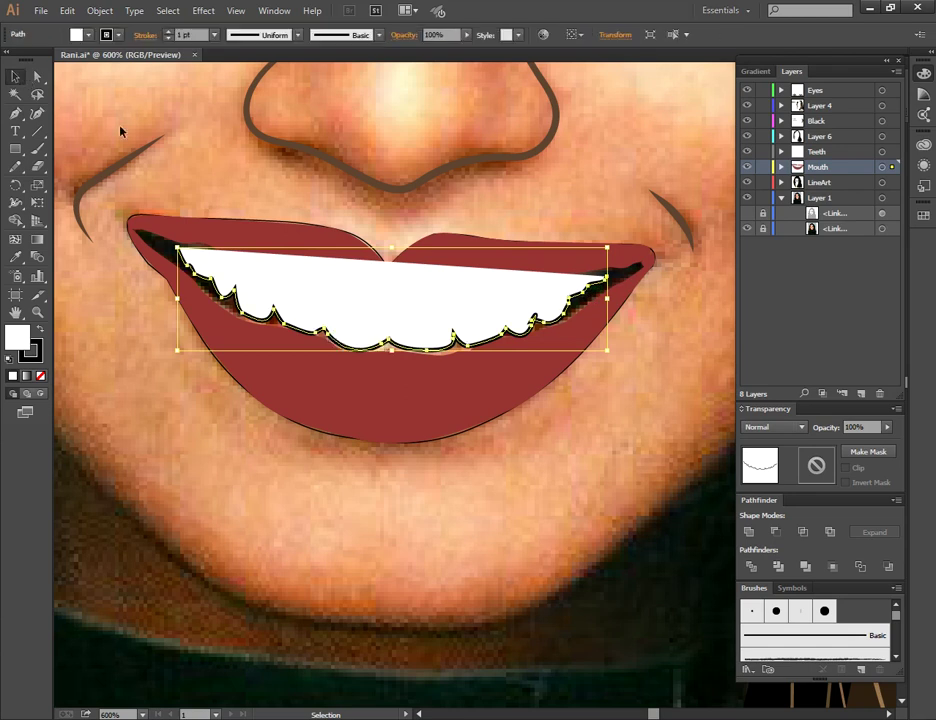
left_click(89, 35)
left_click(10, 59)
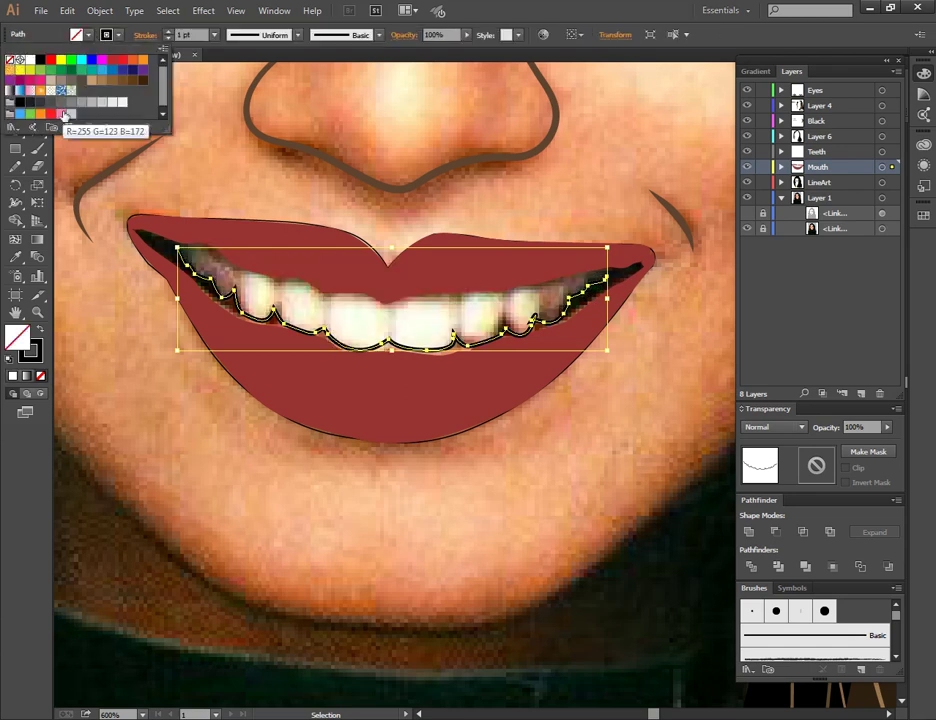
Step: Extend the teeth path past the right corner and back along the upper teeth edge to the left corner
key("p")
mouse_move(607, 268)
left_mouse_down()
mouse_move(535, 295)
mouse_move(390, 309)
mouse_move(399, 302)
mouse_move(488, 380)
left_mouse_up()
key("ctrl+plus")
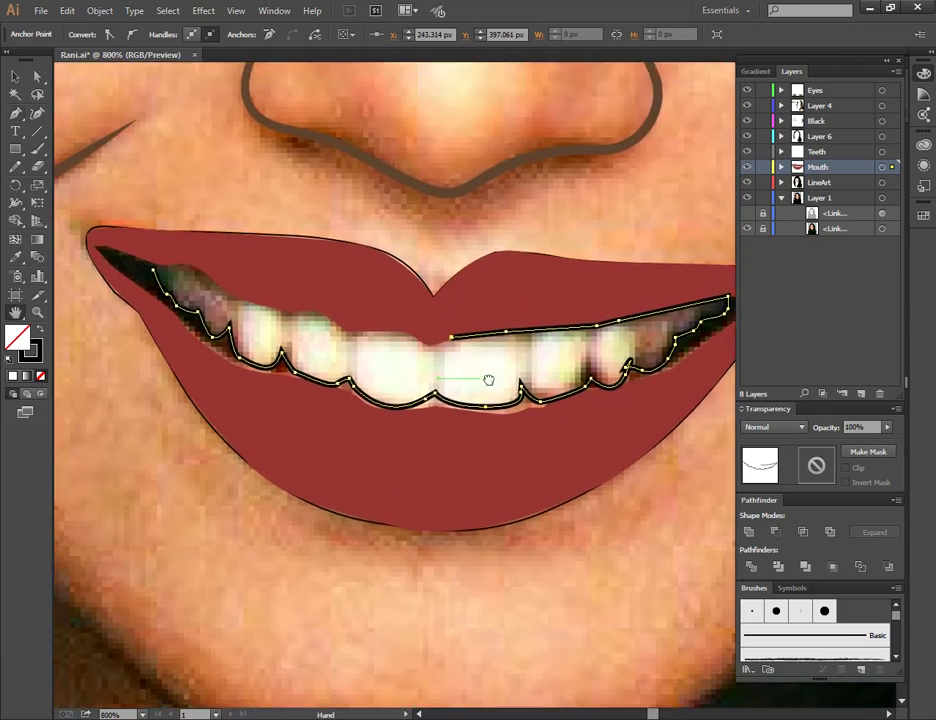
mouse_move(453, 338)
left_mouse_down()
mouse_move(421, 347)
mouse_move(313, 316)
left_mouse_up()
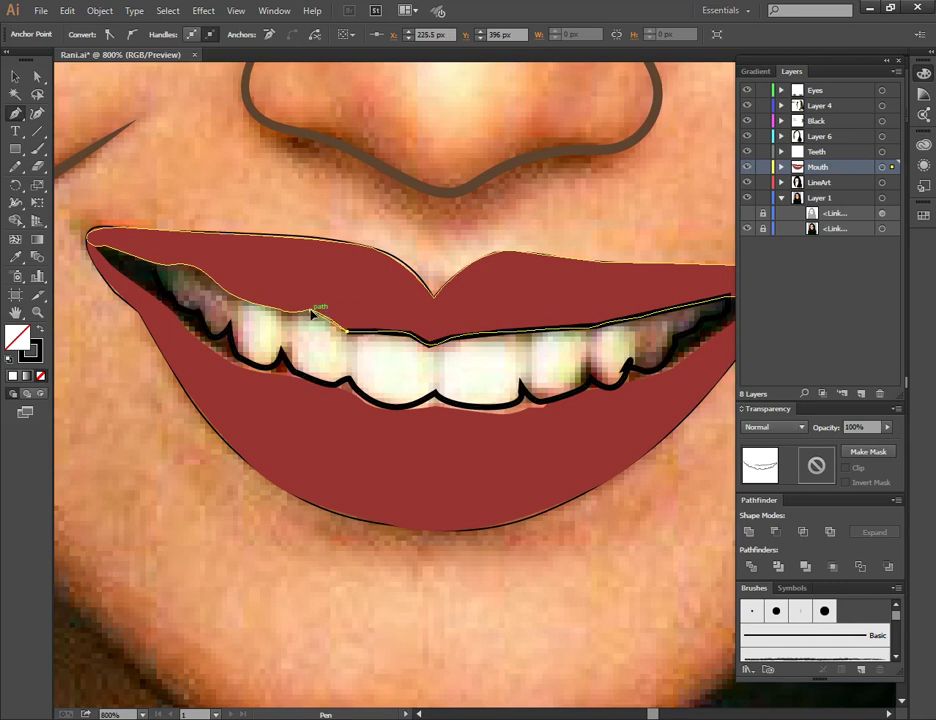
mouse_move(313, 316)
left_mouse_down()
mouse_move(227, 305)
mouse_move(198, 268)
mouse_move(156, 268)
left_mouse_up()
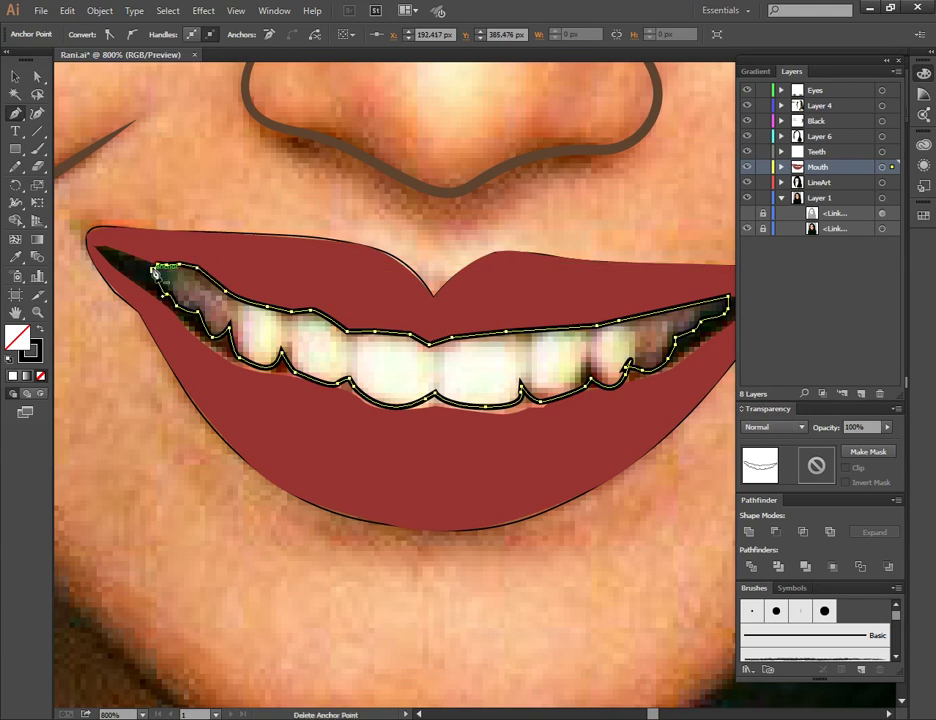
left_click(39, 332)
key("ctrl+z")
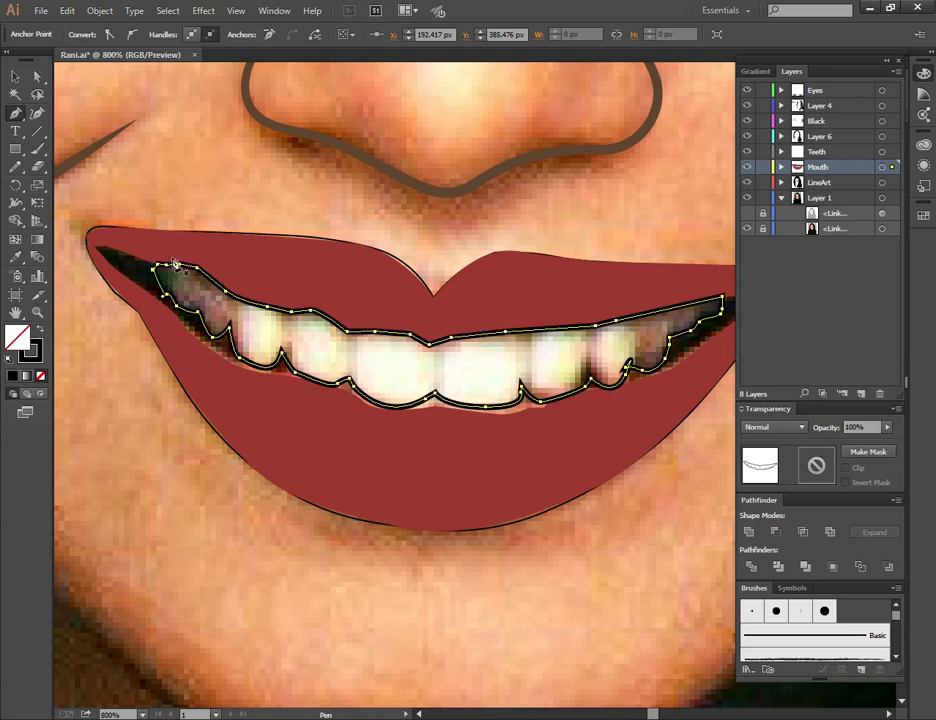
Step: Fill the teeth path with white
left_click(14, 77)
left_click(234, 298)
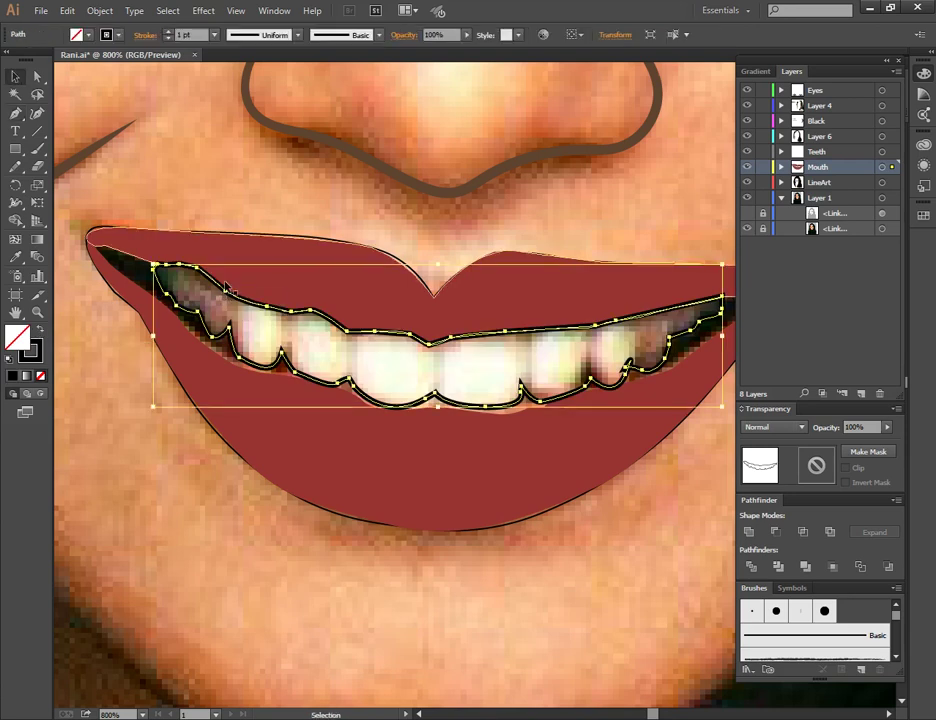
left_click(88, 37)
left_click(30, 59)
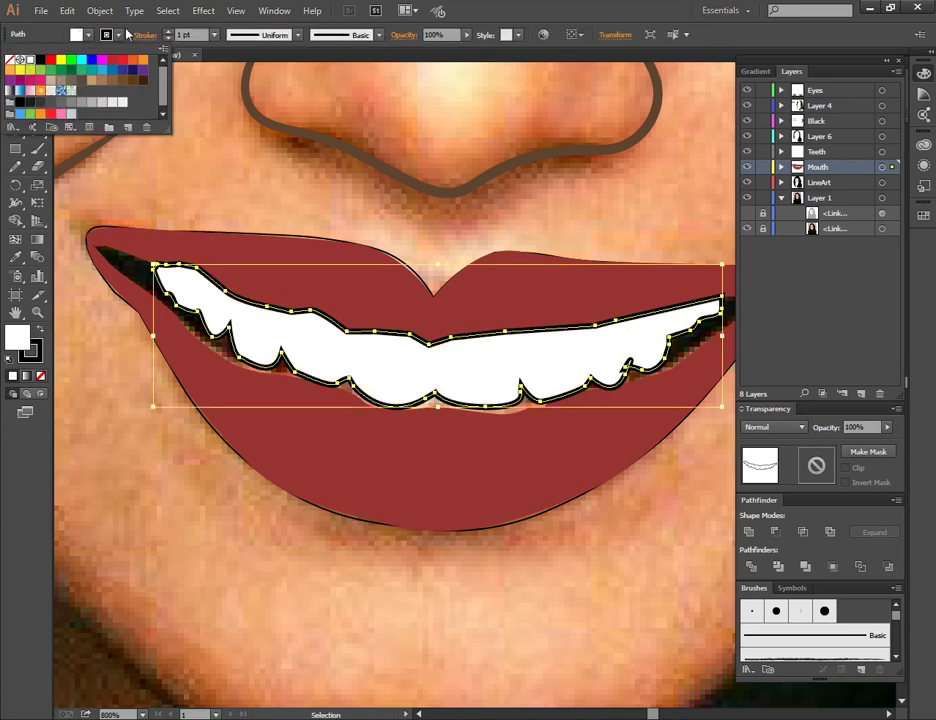
key("Escape")
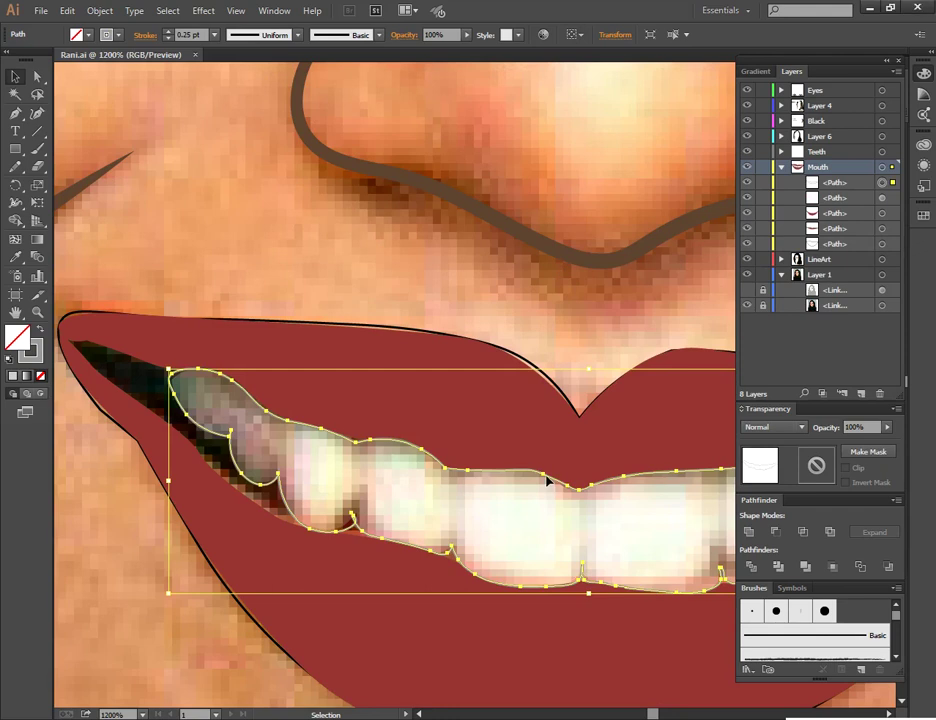
Step: Set the second teeth shape to 100% opacity, then zoom out to the whole face with the photo shown
left_click(449, 481)
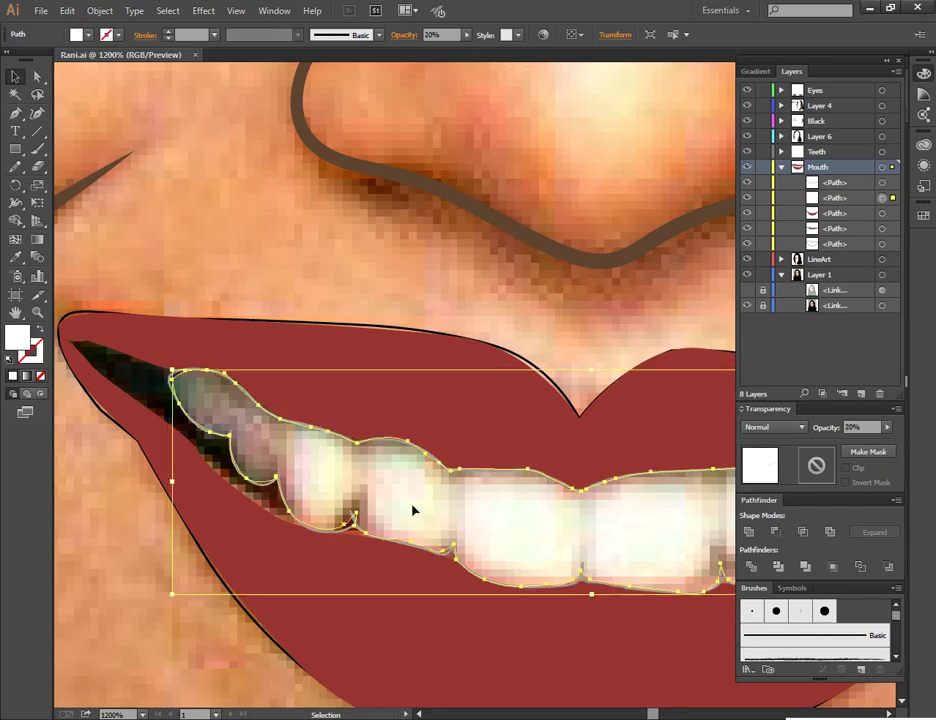
left_click(463, 35)
left_click_drag(422, 56, 478, 54)
left_click(384, 254)
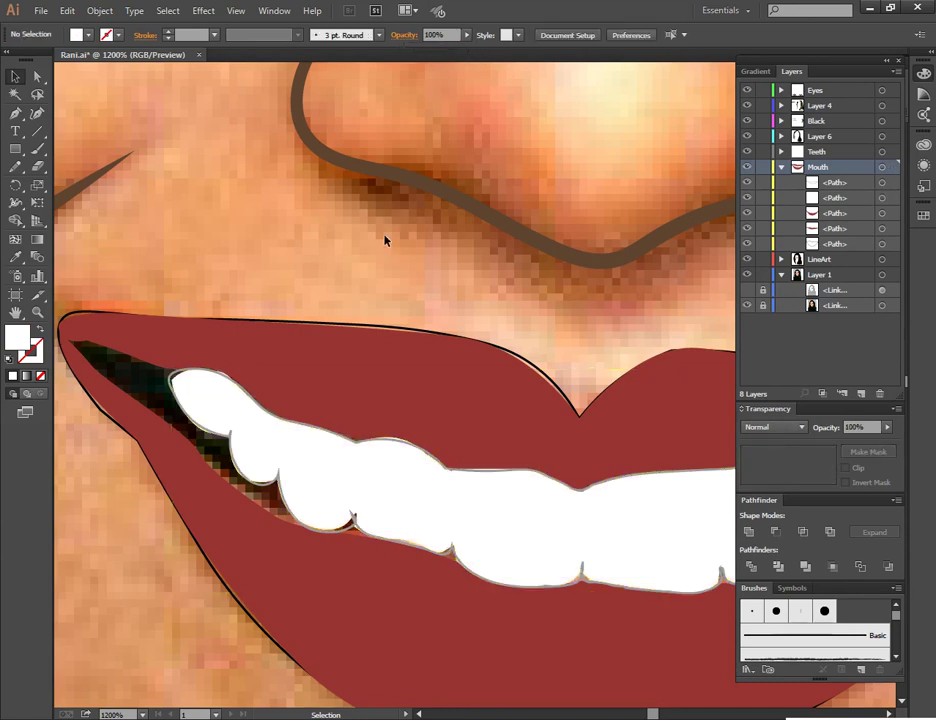
key("ctrl+minus")
key("ctrl+minus")
left_click_drag(436, 254, 277, 284)
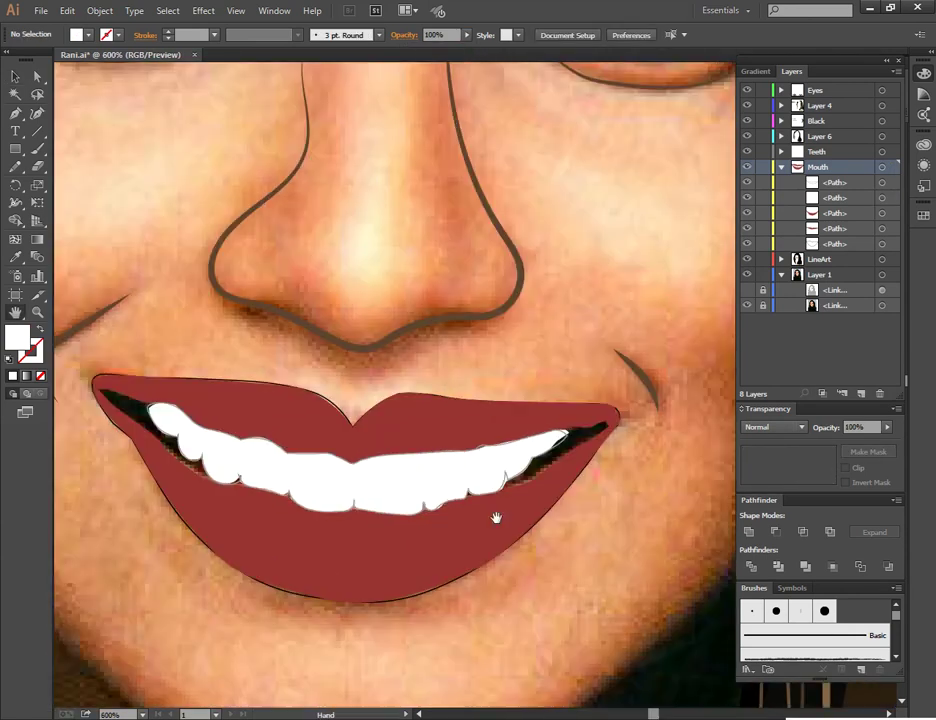
left_click_drag(568, 542, 613, 539)
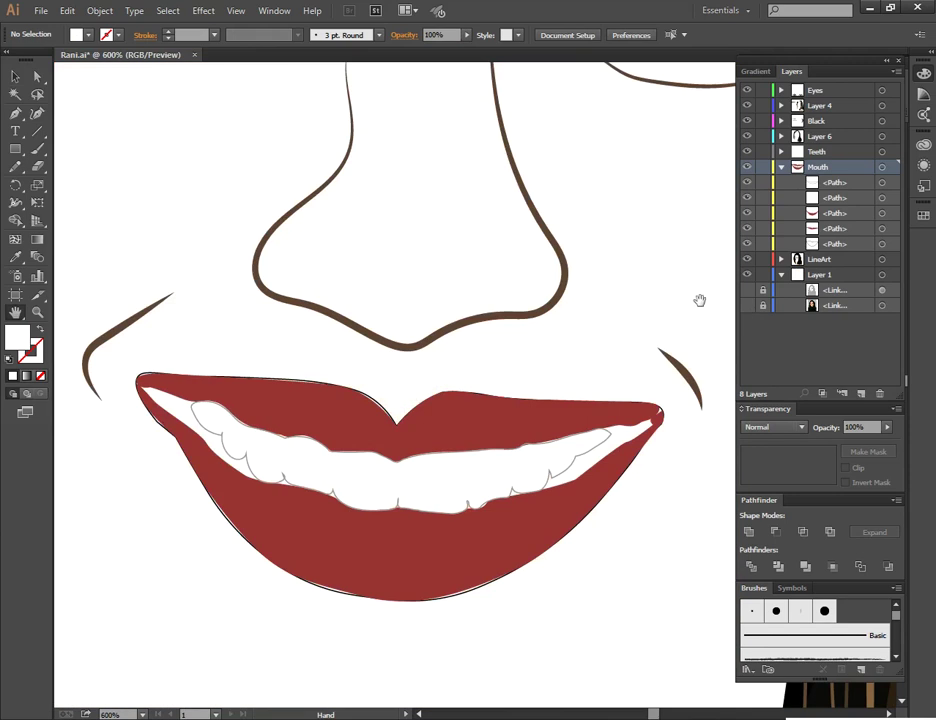
key("ctrl+minus")
key("ctrl+minus")
key("ctrl+minus")
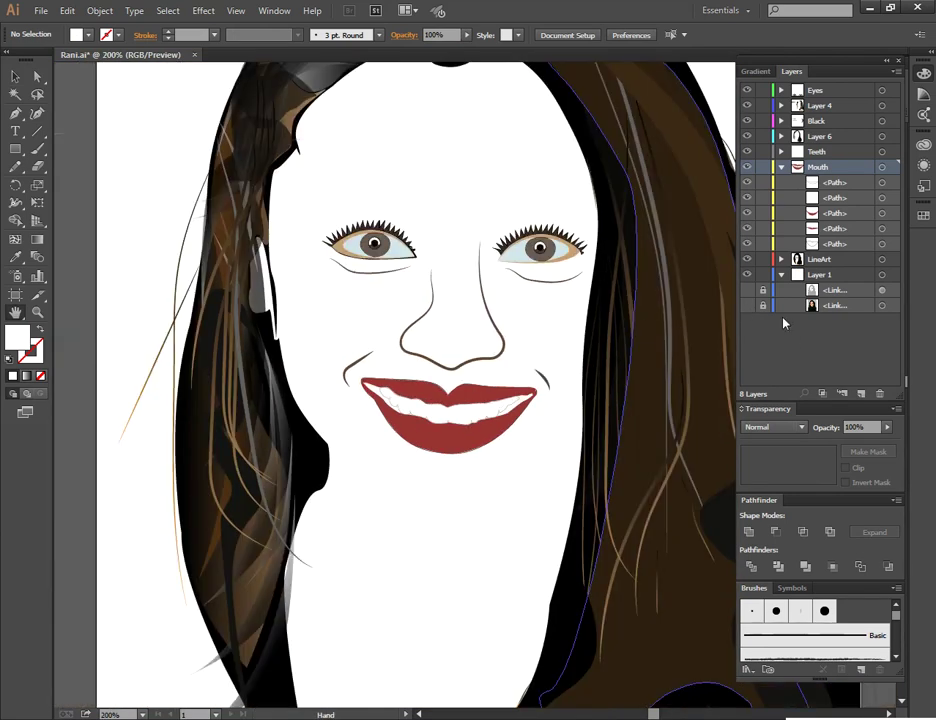
left_click(747, 305)
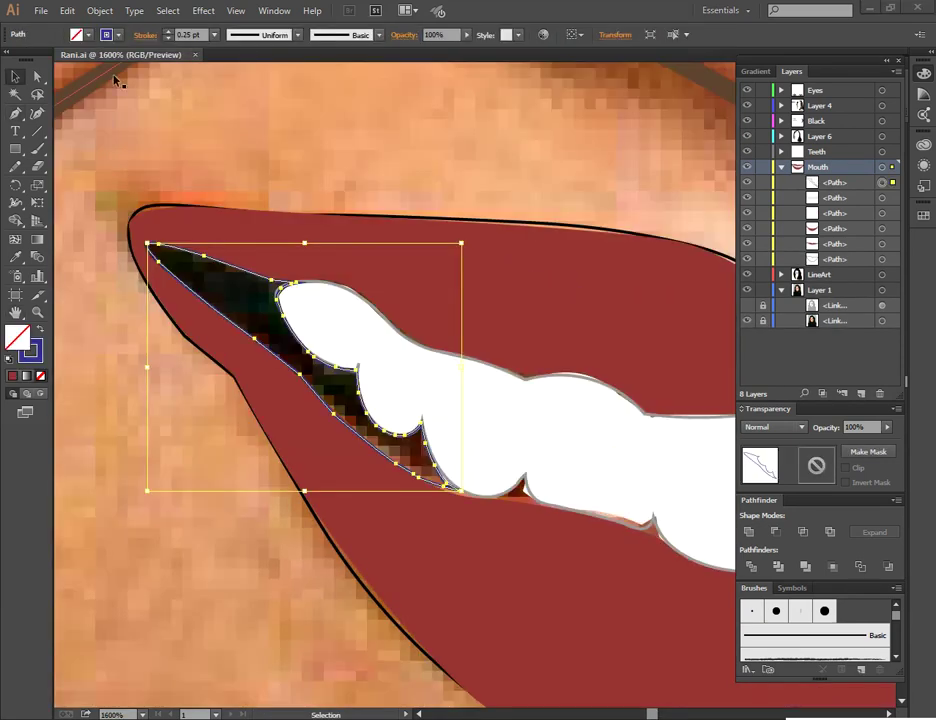
Step: Give the left mouth-corner gap shape a grey stroke and a dark grey fill
left_click(119, 38)
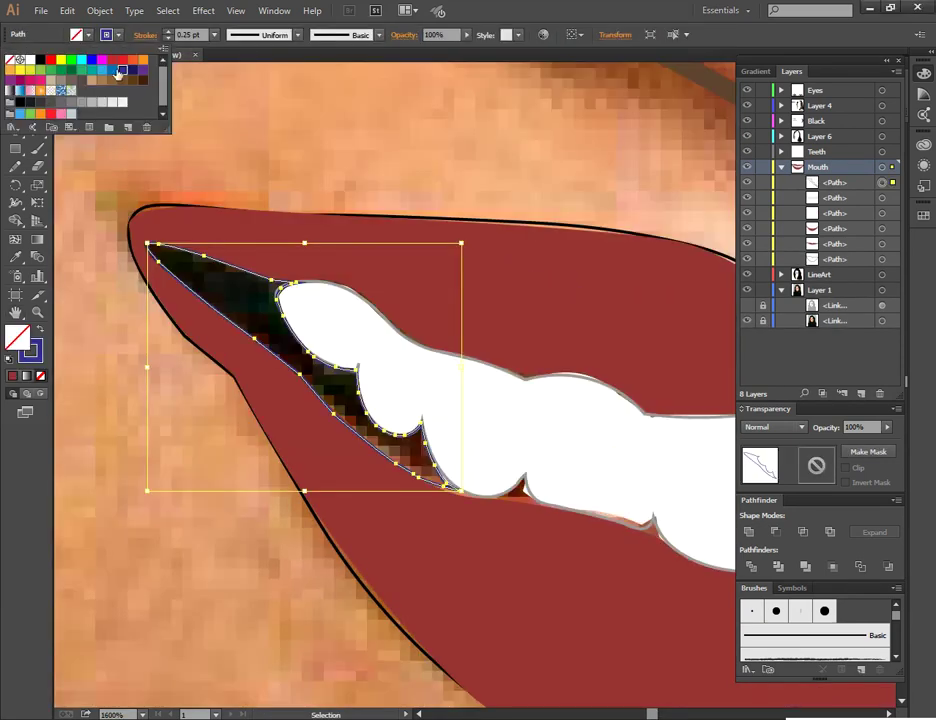
left_click(62, 103)
left_click(119, 38)
left_click(74, 34)
left_click(52, 103)
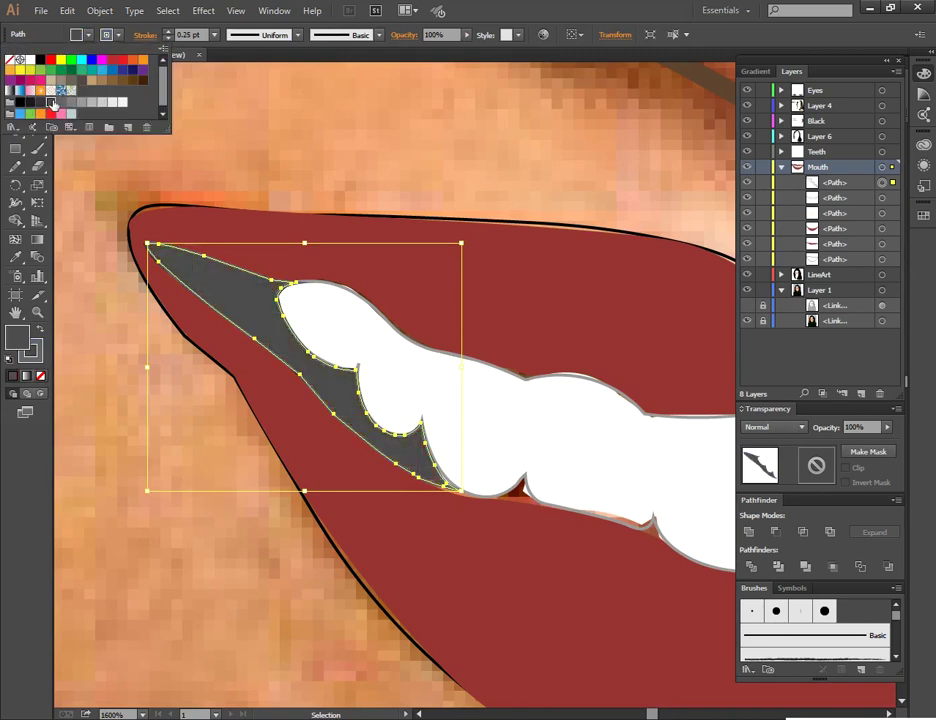
left_click(77, 158)
left_click(77, 158)
Step: Recheck the corner shape's stroke colour, deselect it and zoom out to the whole face
key("ctrl+z")
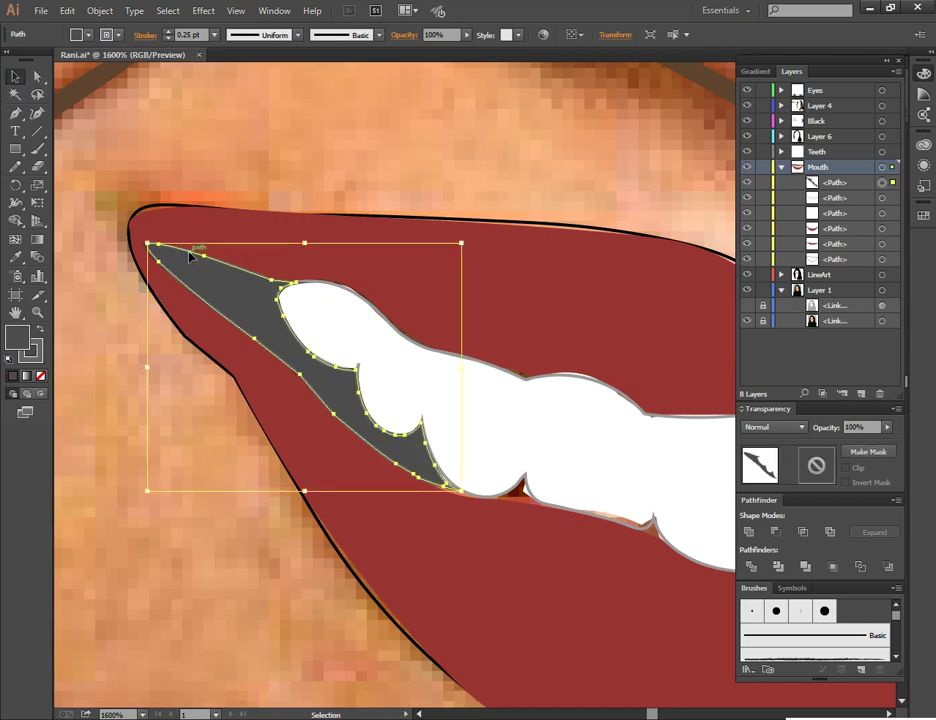
left_click(120, 36)
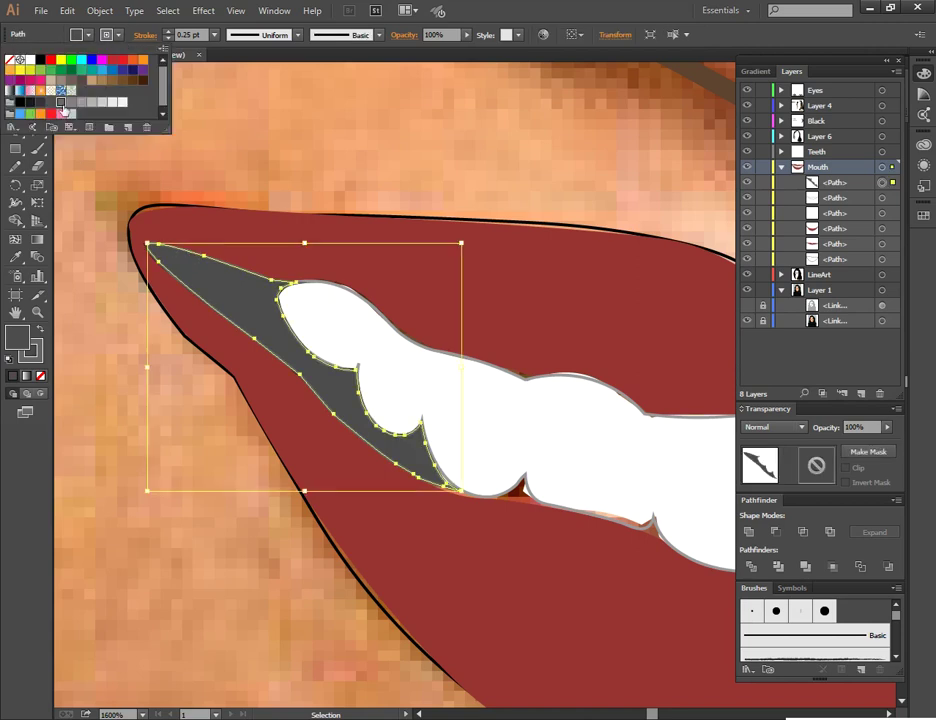
left_click(76, 142)
left_click(76, 142)
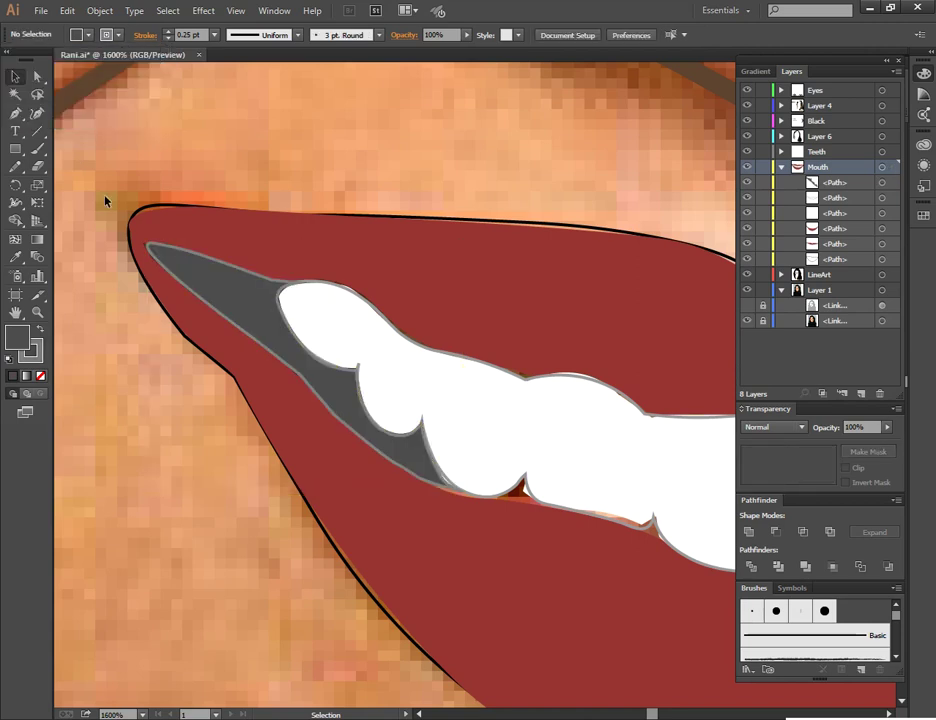
key("ctrl+z")
left_click(120, 36)
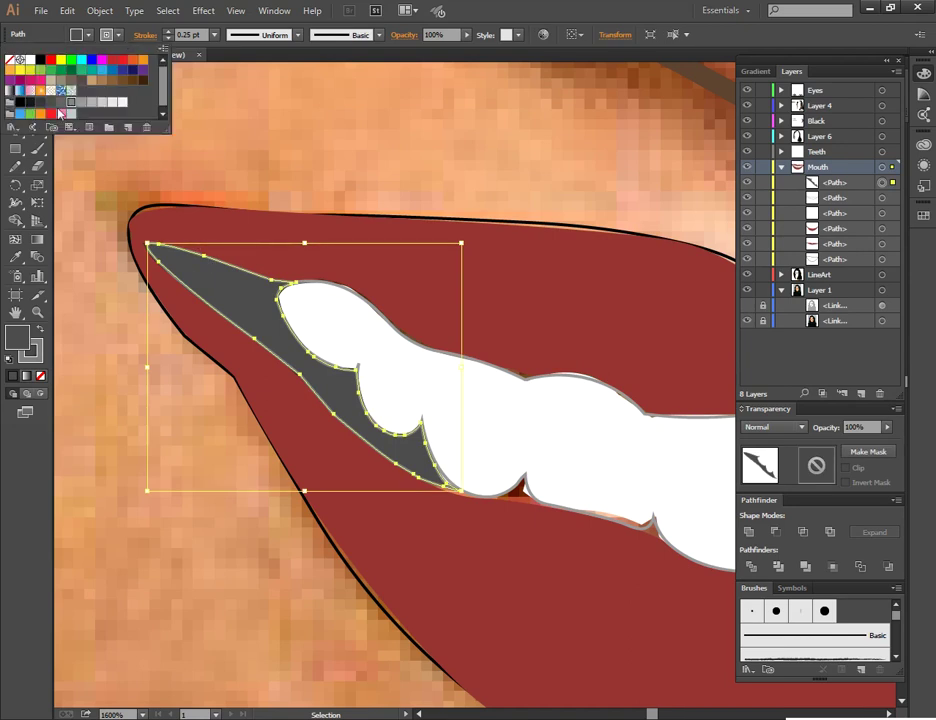
left_click(94, 209)
left_click(94, 209)
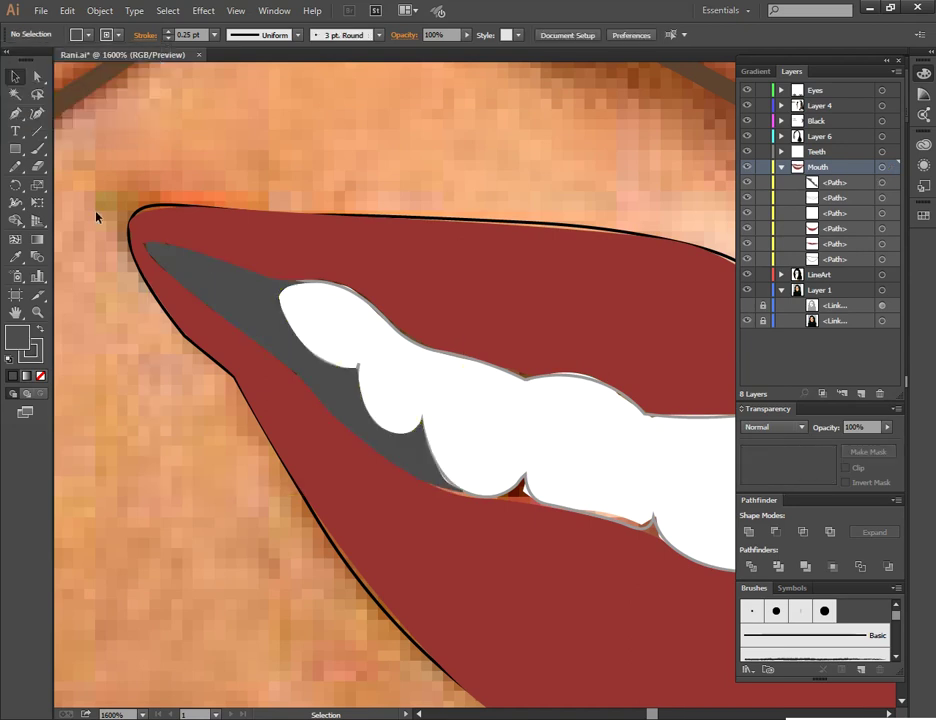
key("ctrl+minus")
key("ctrl+minus")
key("ctrl+minus")
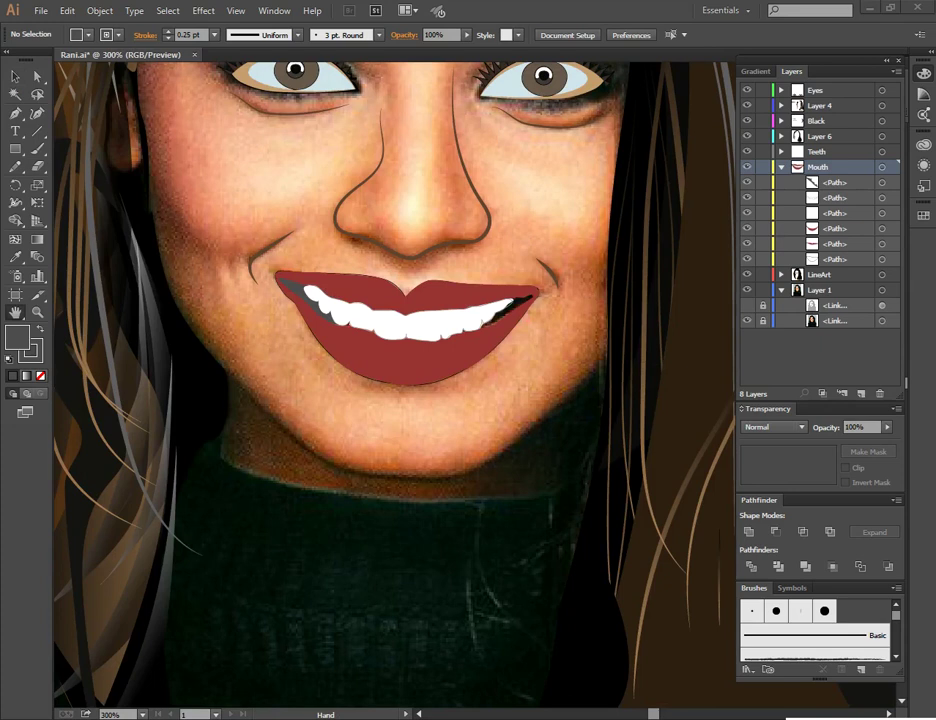
Step: Zoom in on the mouth and select the gap shape at the right mouth corner
left_click(747, 321)
left_click(747, 321)
key("ctrl+plus")
key("ctrl+plus")
left_click_drag(518, 455, 613, 507)
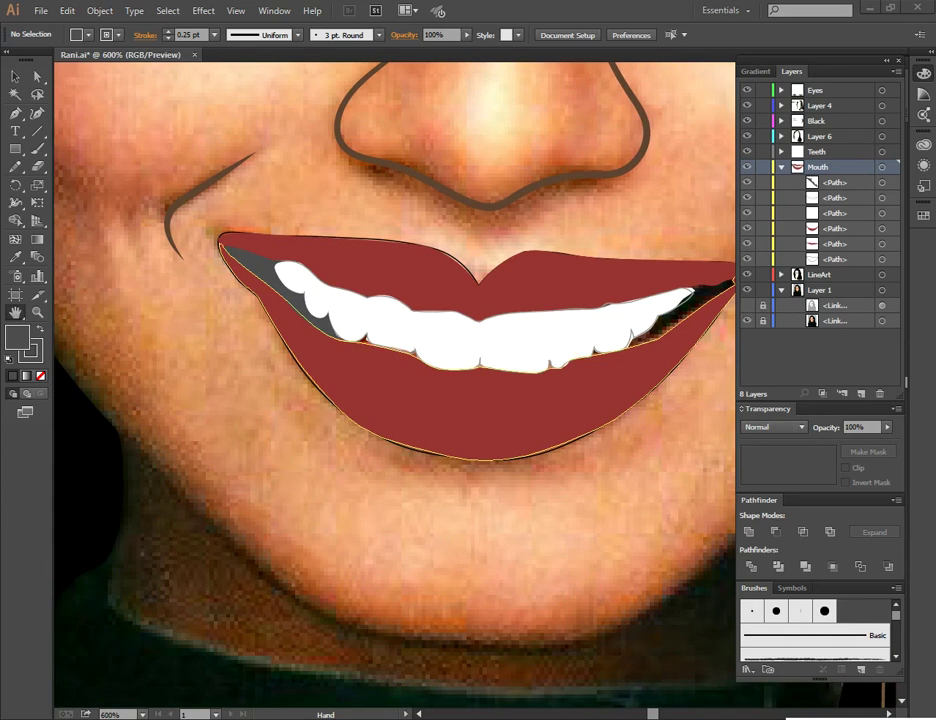
left_click(700, 292)
key("ctrl+plus")
key("ctrl+plus")
Step: Fill the right corner gap dark grey, deselect it and zoom back out
left_click(88, 35)
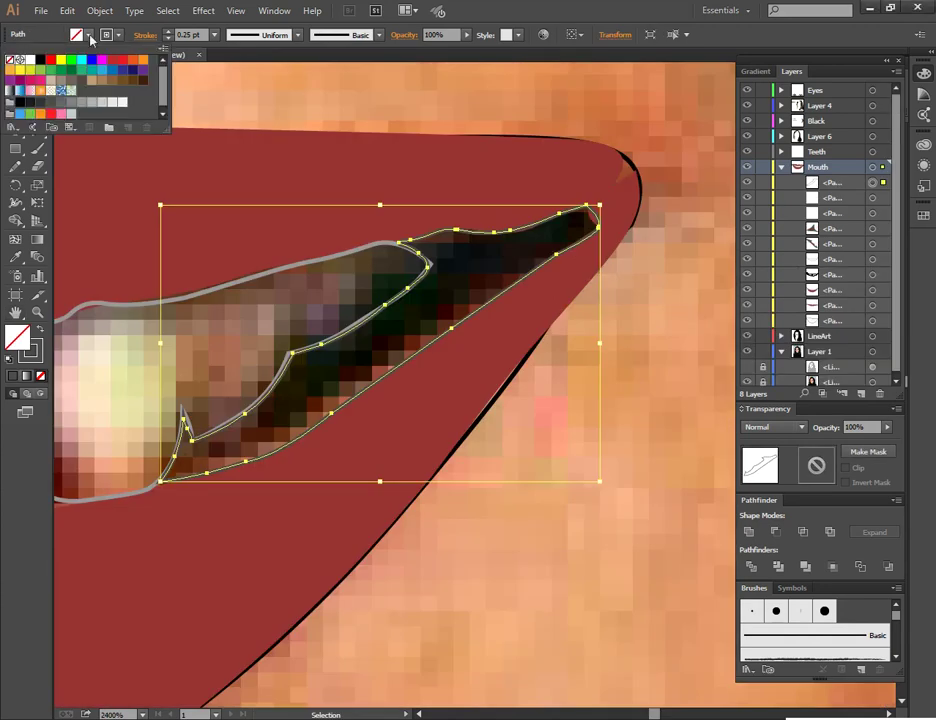
left_click(50, 108)
left_click(234, 78)
left_click(234, 80)
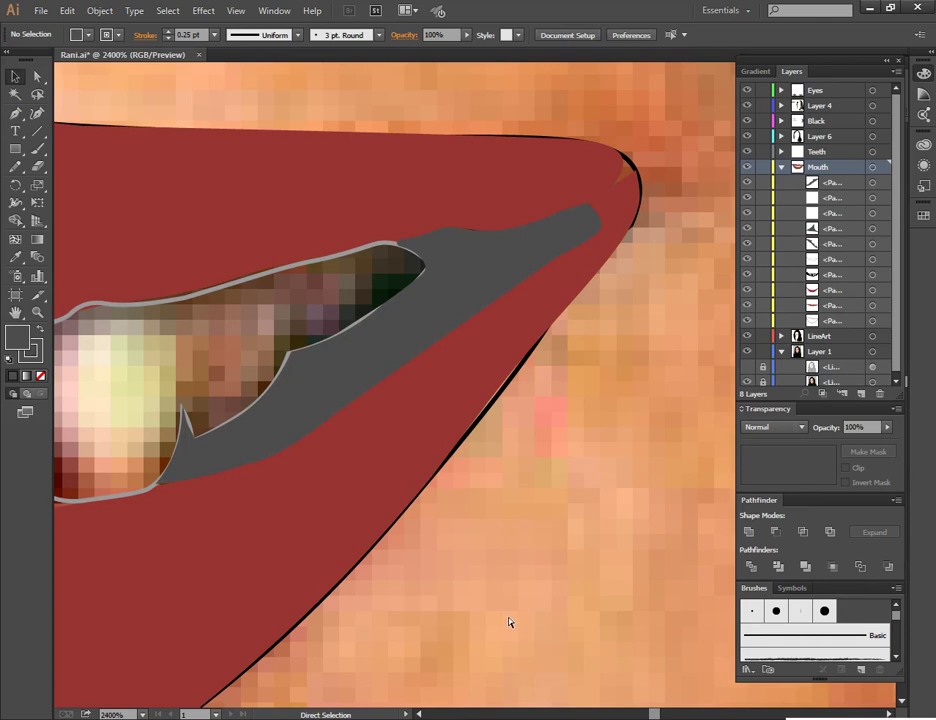
key("ctrl+minus")
key("ctrl+minus")
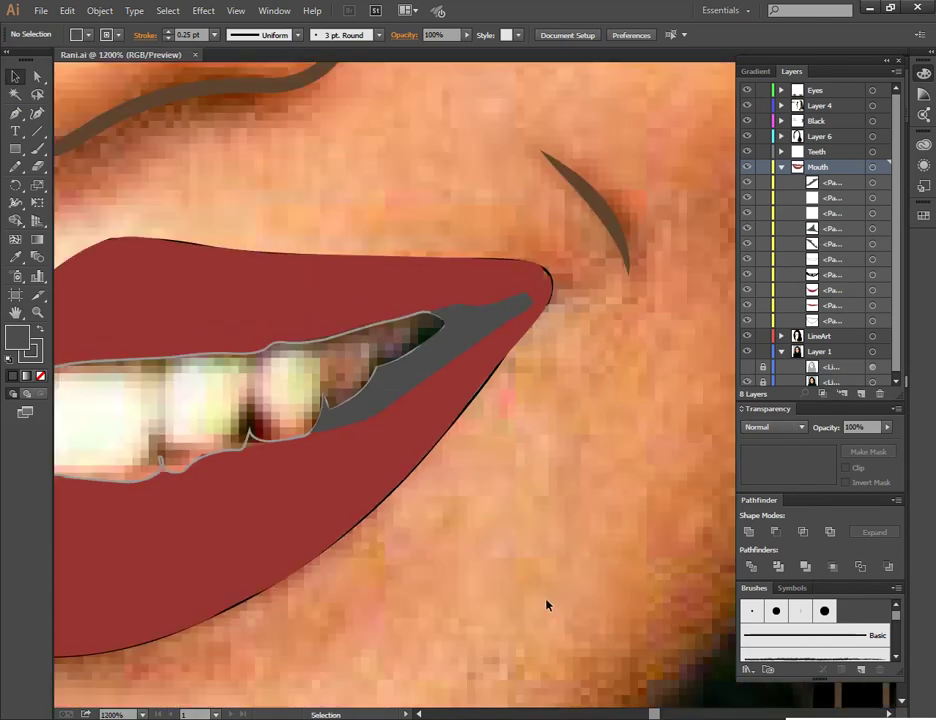
left_click_drag(366, 540, 497, 530)
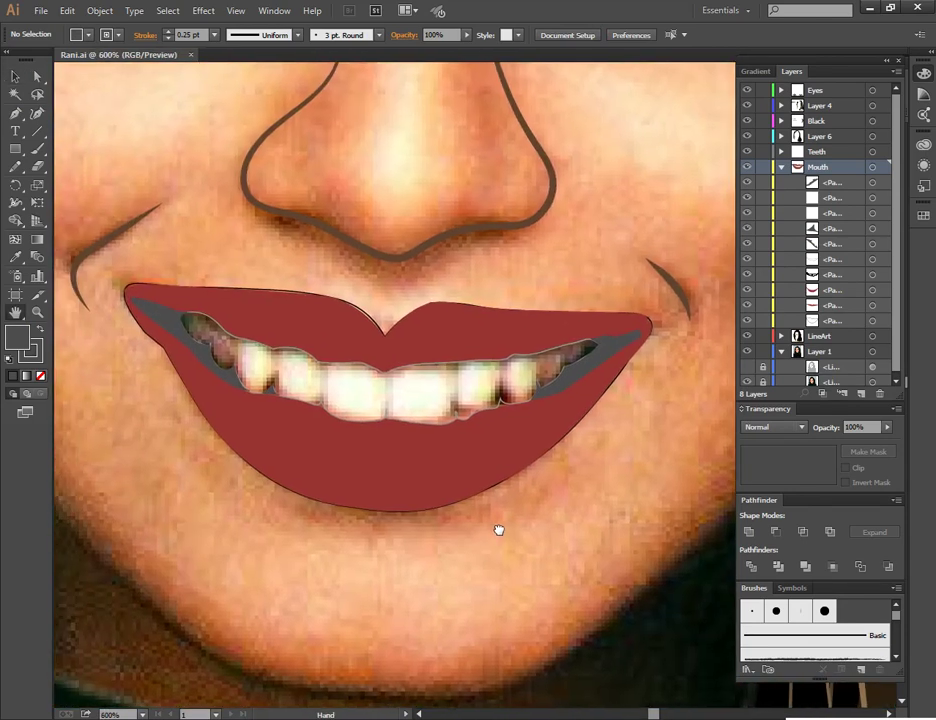
key("ctrl+minus")
Step: Remove the old teeth shape's fill and check the grey mouth-corner shape
left_click(437, 370)
key("slash")
left_click(443, 393)
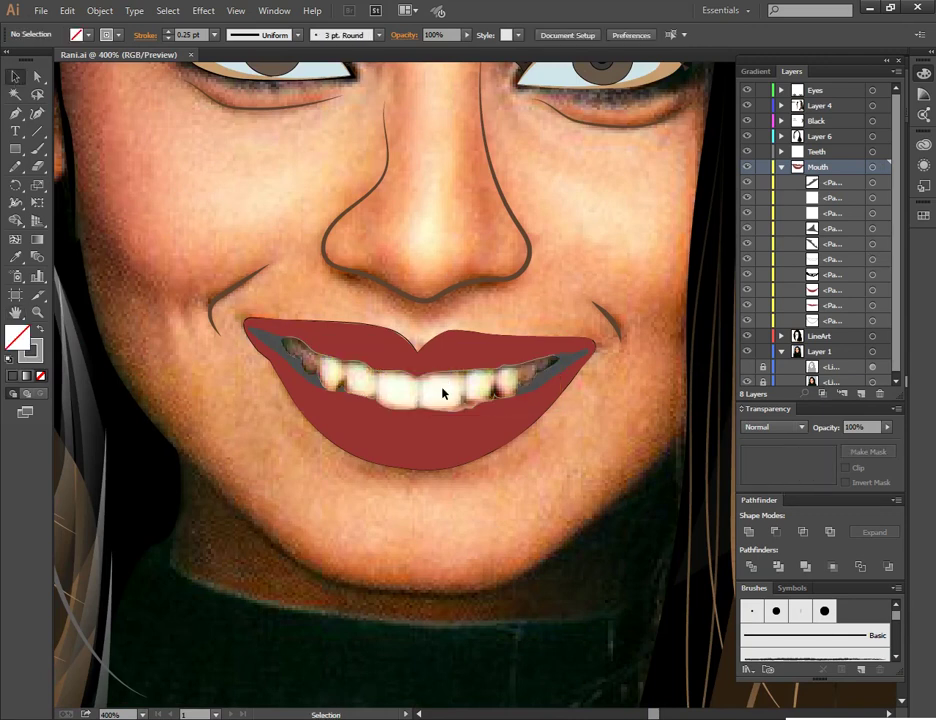
left_click(553, 352)
left_click(547, 432)
Step: Select the teeth outline on the Mouth layer and fill it light grey
left_click(748, 260)
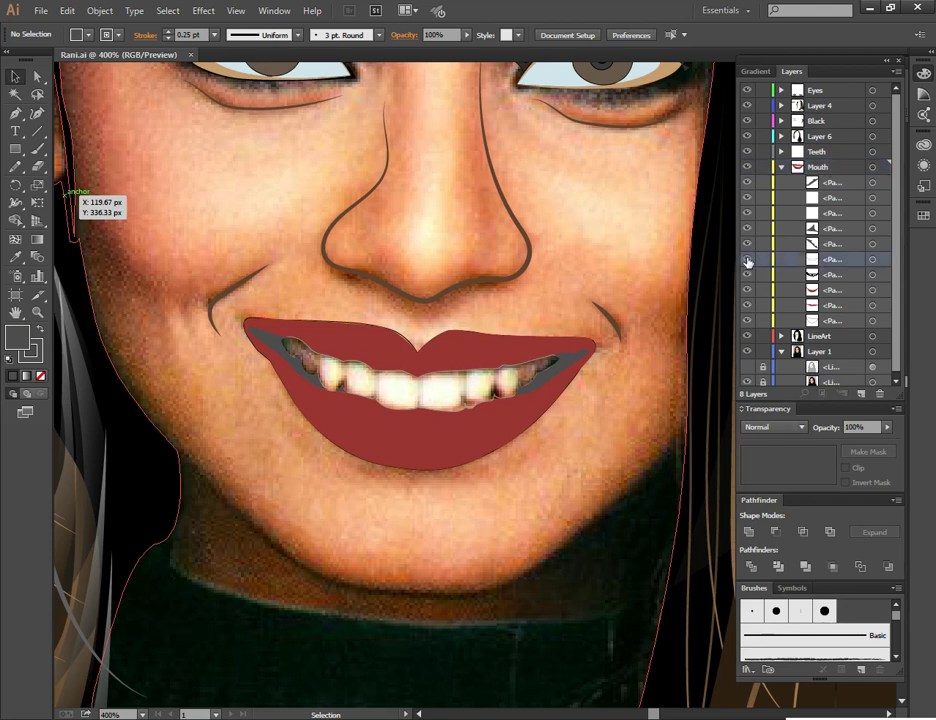
left_click(457, 376)
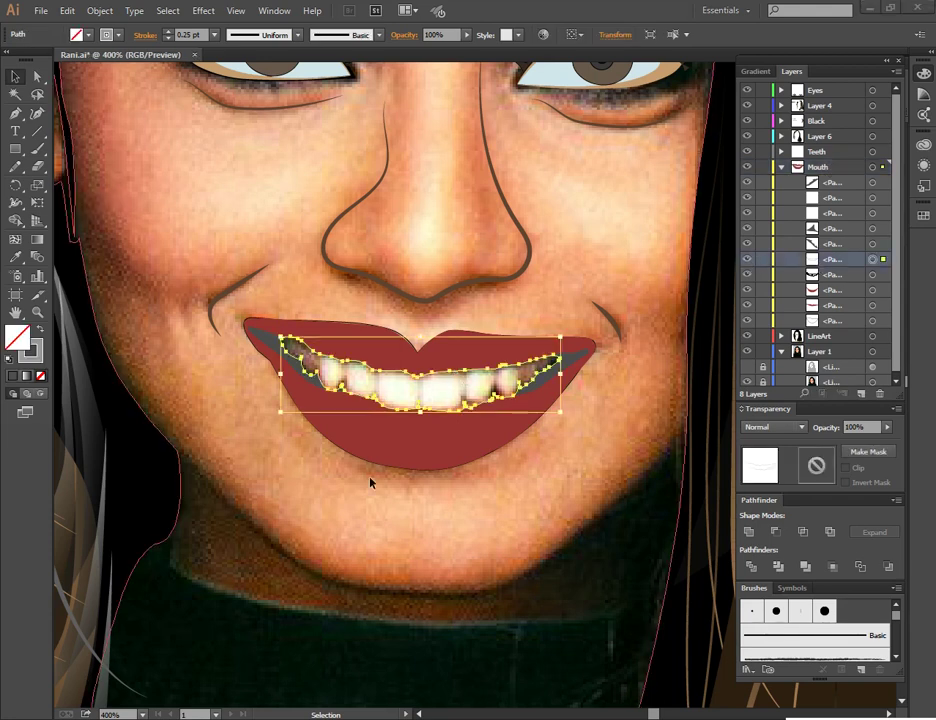
left_click(89, 35)
left_click(121, 103)
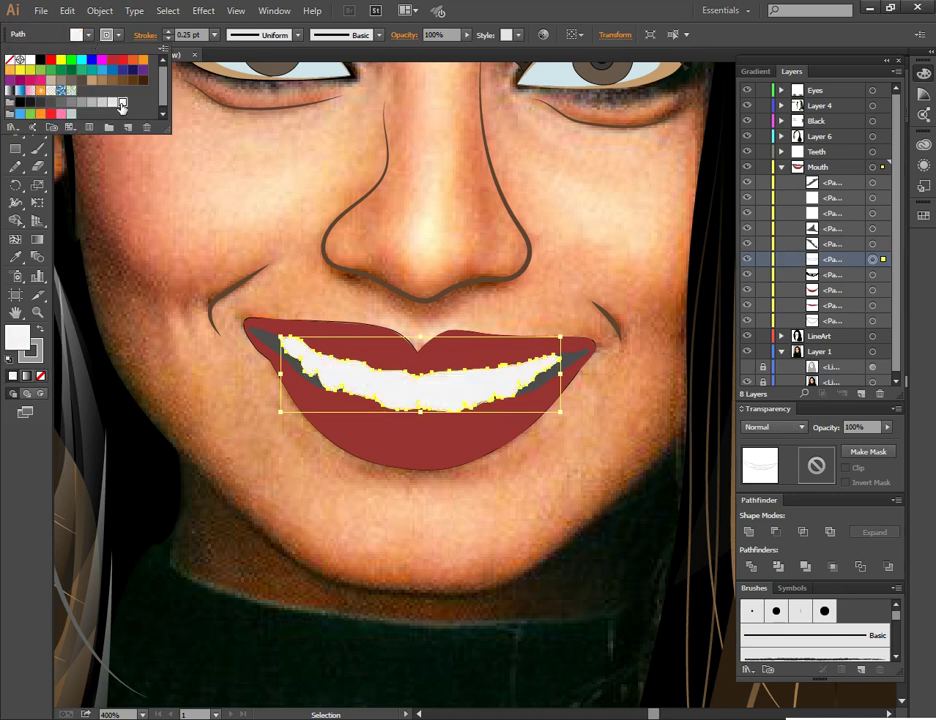
left_click(112, 103)
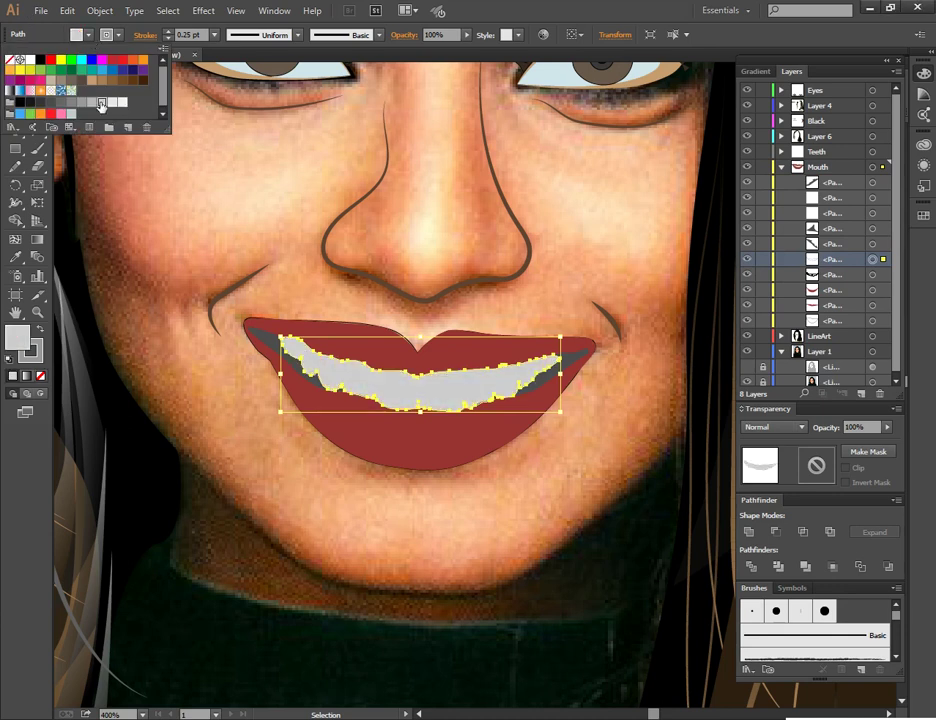
left_click(168, 187)
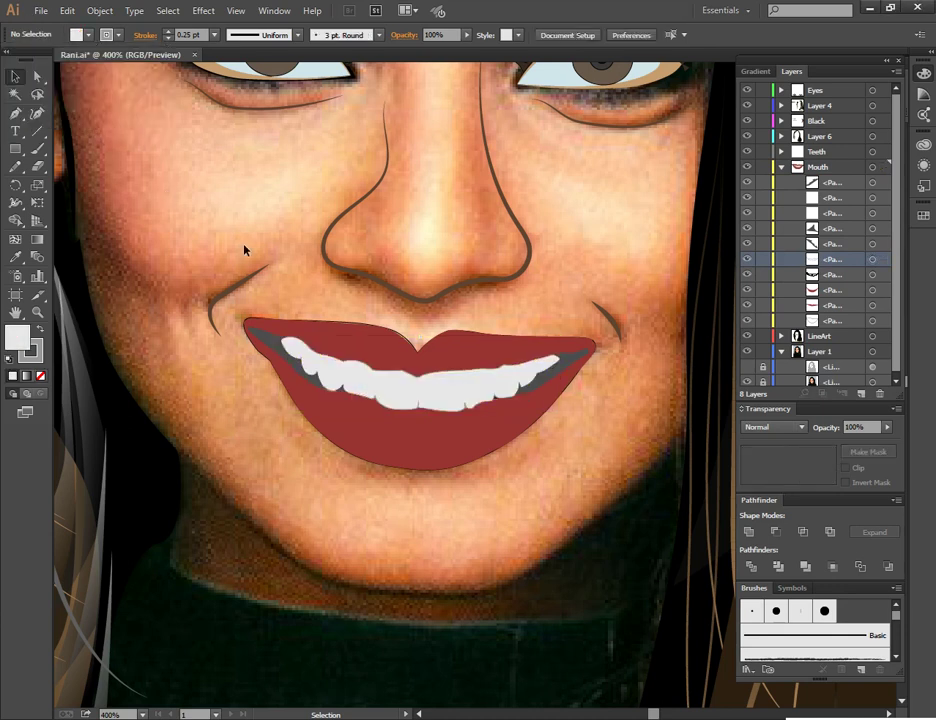
key("ctrl+minus")
key("ctrl+minus")
key("ctrl+minus")
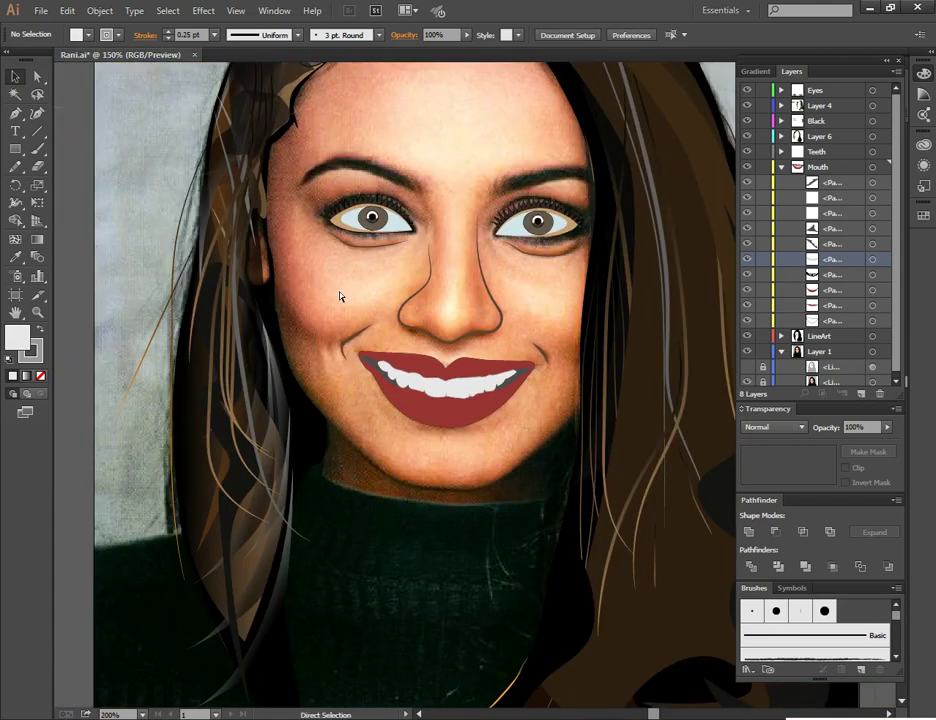
left_click(747, 379)
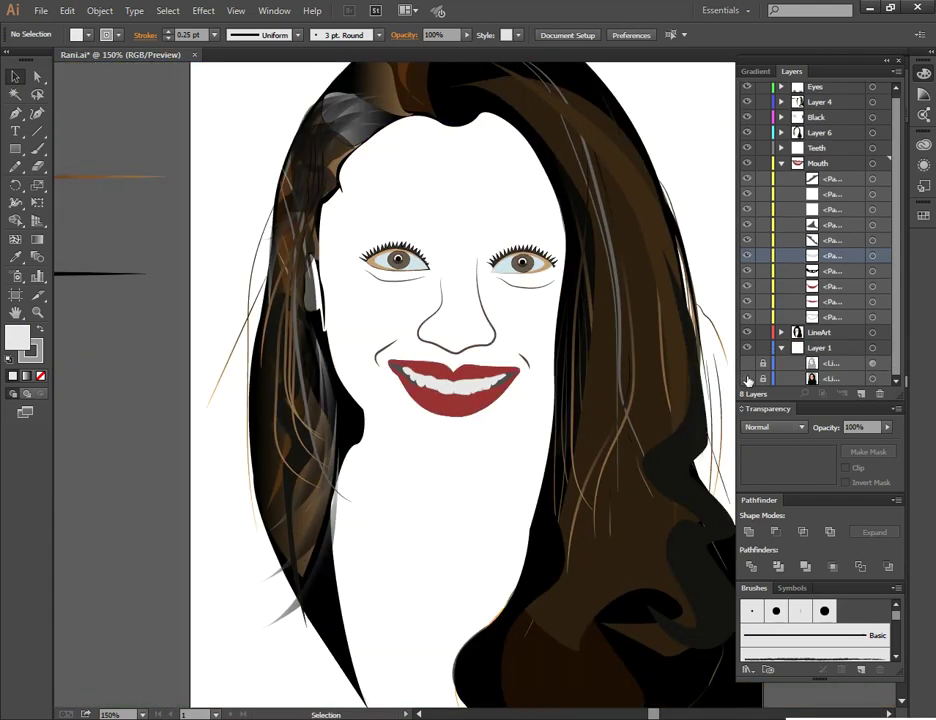
left_click(747, 379)
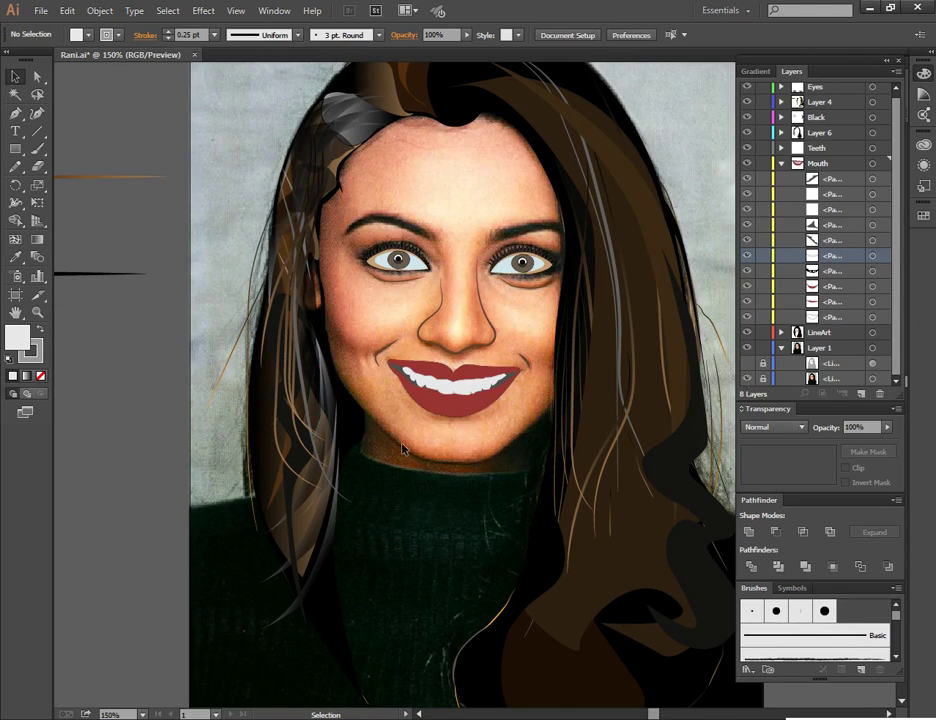
key("ctrl+plus")
key("ctrl+plus")
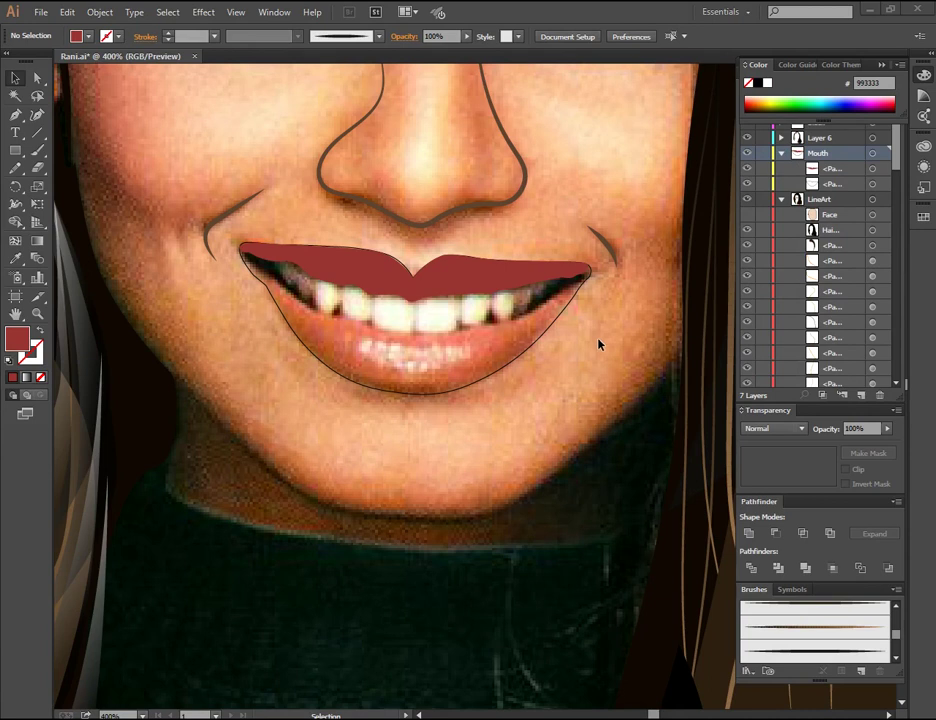
key("ctrl+plus")
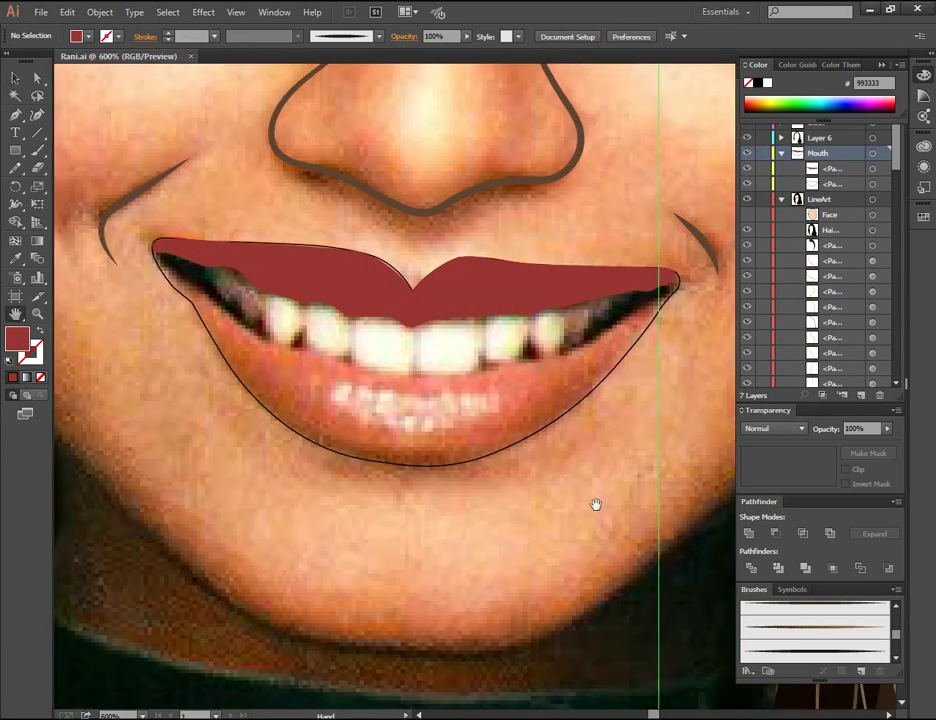
Step: With the Pen tool, trace the lower lip's bottom edge from the right mouth corner
left_click(15, 115)
left_click(670, 288, "ctrl")
left_click_drag(672, 291, 677, 284)
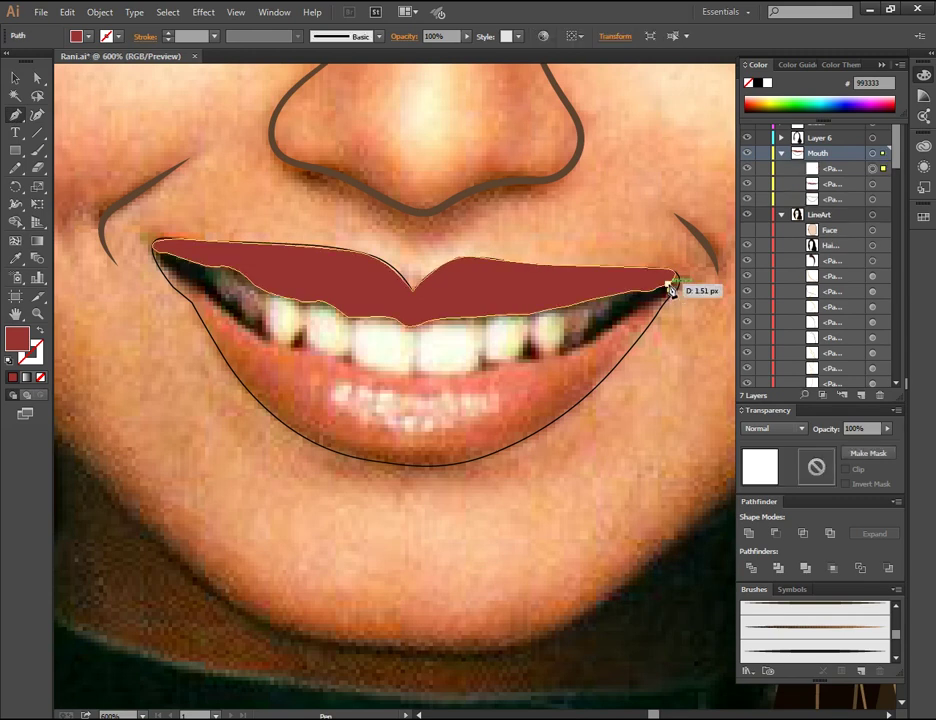
left_click_drag(677, 284, 626, 355)
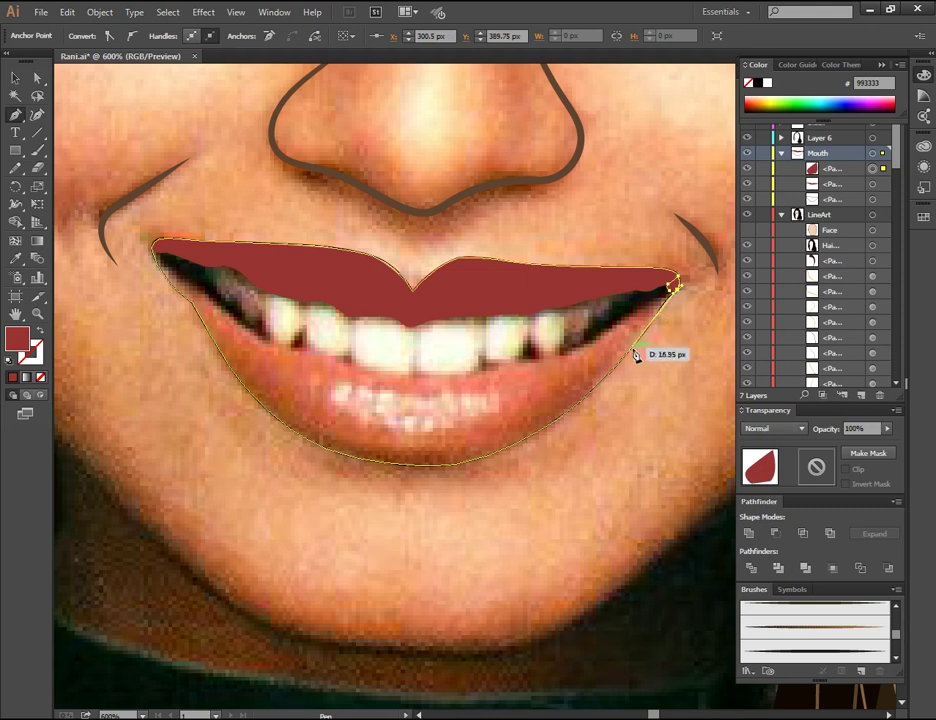
mouse_move(556, 418)
left_mouse_down()
mouse_move(561, 427)
mouse_move(532, 438)
left_mouse_up()
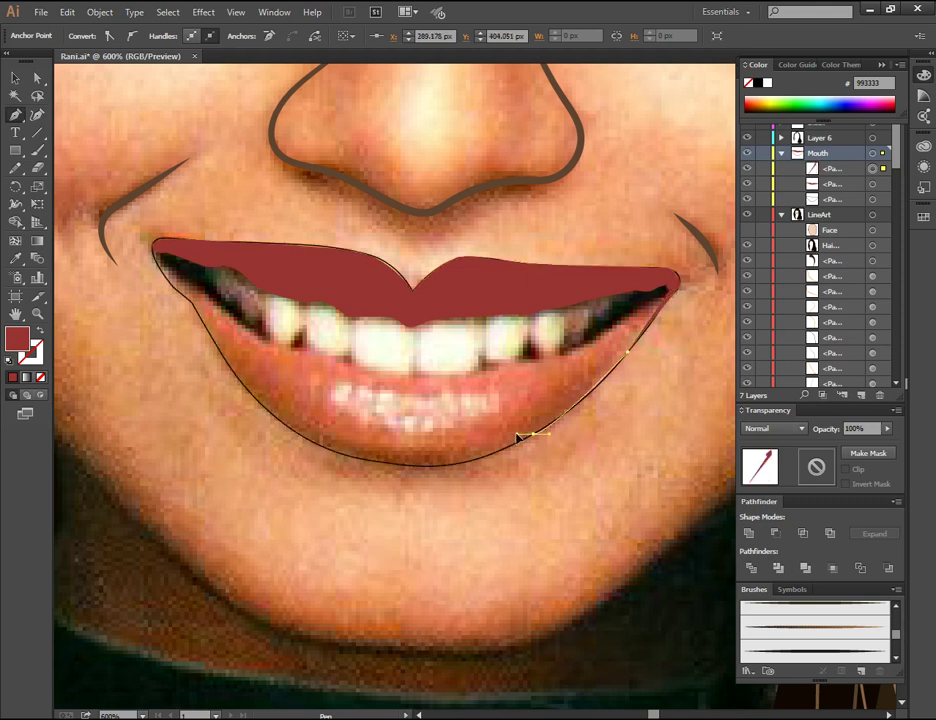
left_click_drag(380, 463, 331, 447)
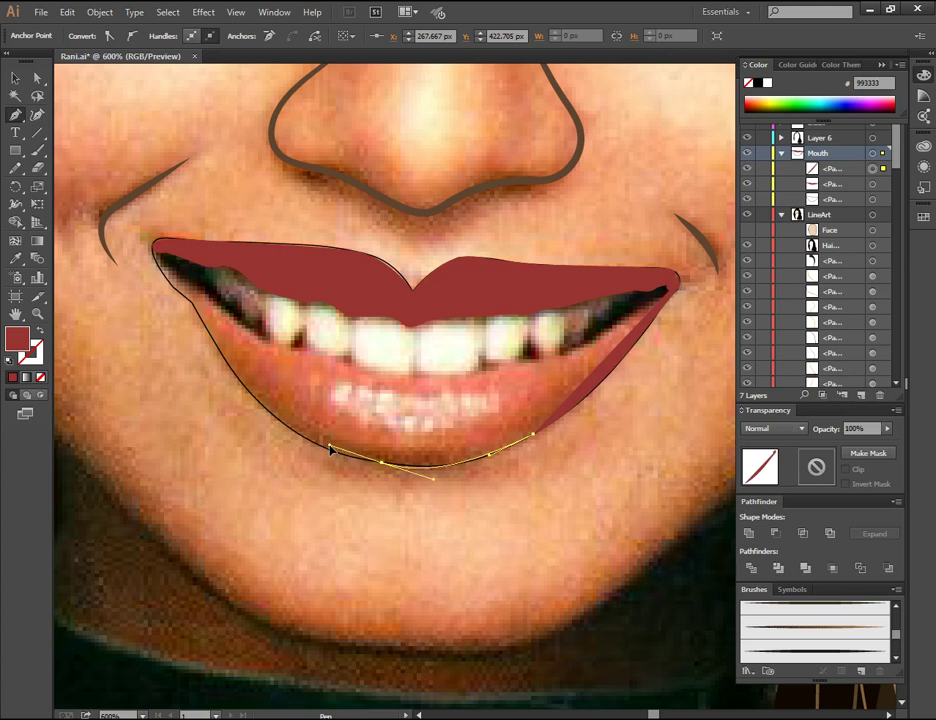
mouse_move(331, 449)
left_mouse_down()
mouse_move(245, 391)
mouse_move(204, 316)
mouse_move(228, 303)
mouse_move(209, 329)
left_mouse_up()
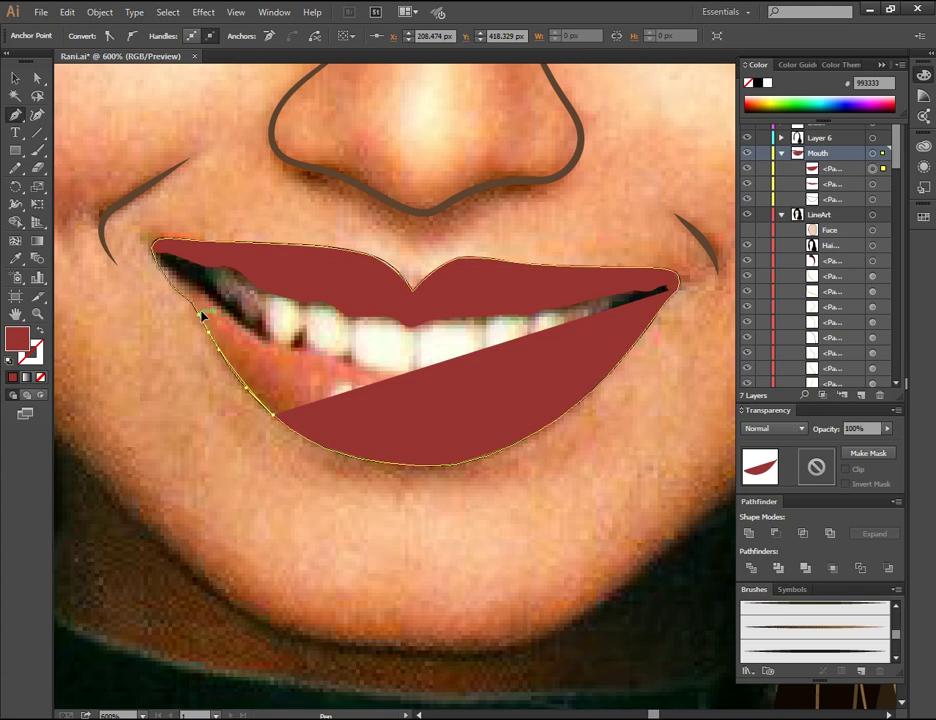
Step: Bring the lower lip curve up to the left mouth corner and start its upper edge along the teeth
left_click_drag(199, 311, 4, 157)
left_click_drag(207, 329, 195, 310)
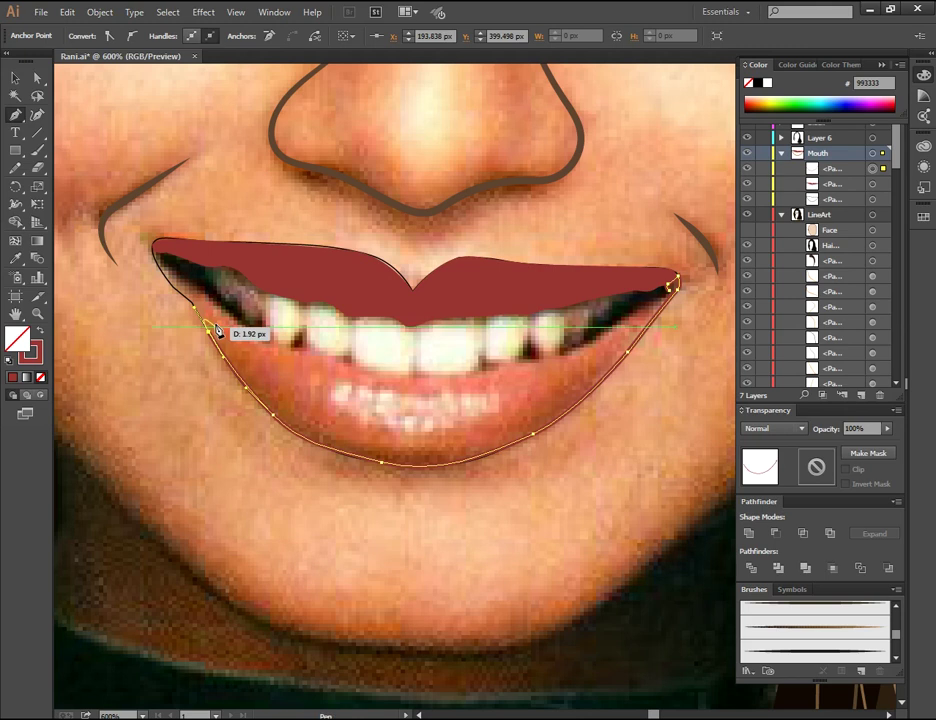
left_click_drag(195, 308, 160, 260)
left_click(156, 257, "ctrl")
left_click_drag(155, 256, 172, 270)
mouse_move(222, 310)
left_mouse_down()
mouse_move(262, 342)
mouse_move(407, 405)
mouse_move(411, 391)
mouse_move(474, 376)
mouse_move(474, 349)
left_mouse_up()
key("ctrl+minus")
Step: Trace the inner lower lip edge to the right mouth corner and close the shape
scroll(474, 376, "down", 1)
left_click(480, 349, "ctrl")
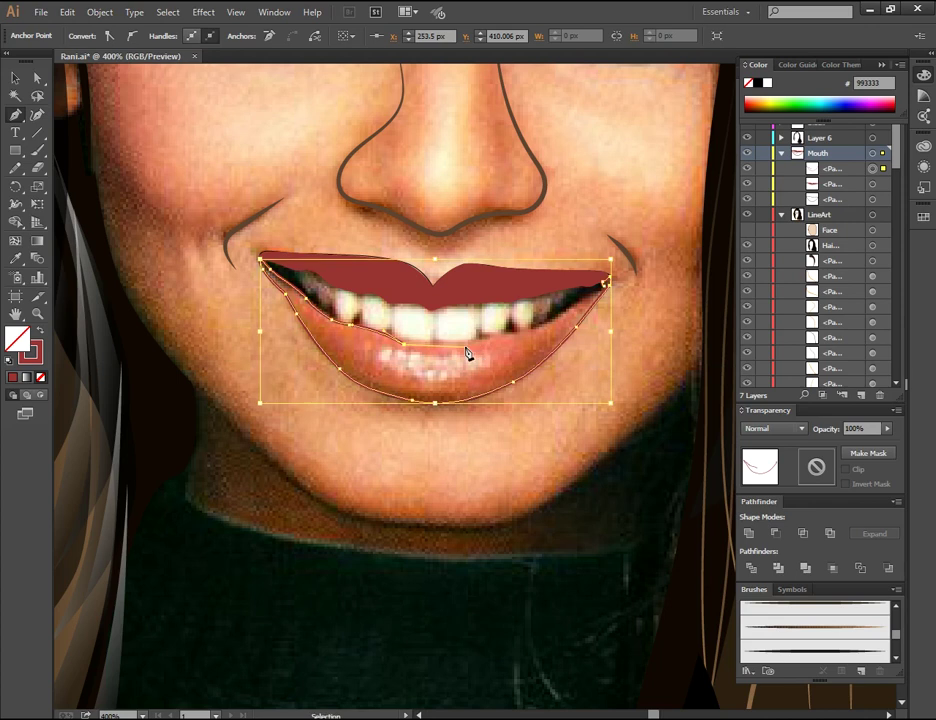
mouse_move(350, 325)
left_mouse_down()
mouse_move(405, 347)
mouse_move(466, 348)
left_mouse_up()
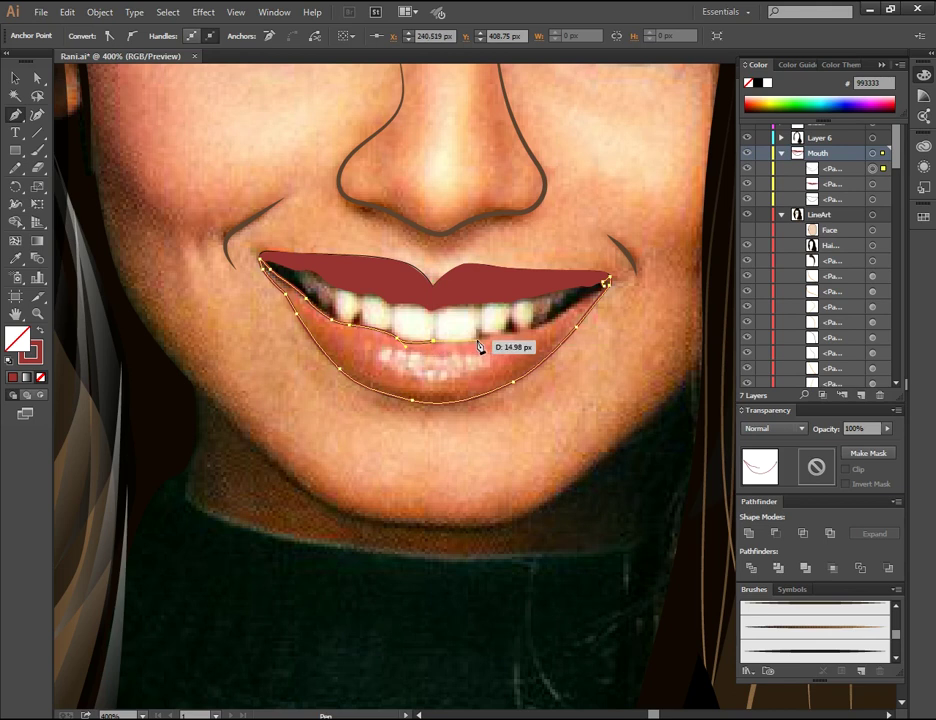
mouse_move(466, 348)
left_mouse_down()
mouse_move(555, 330)
mouse_move(562, 318)
left_mouse_up()
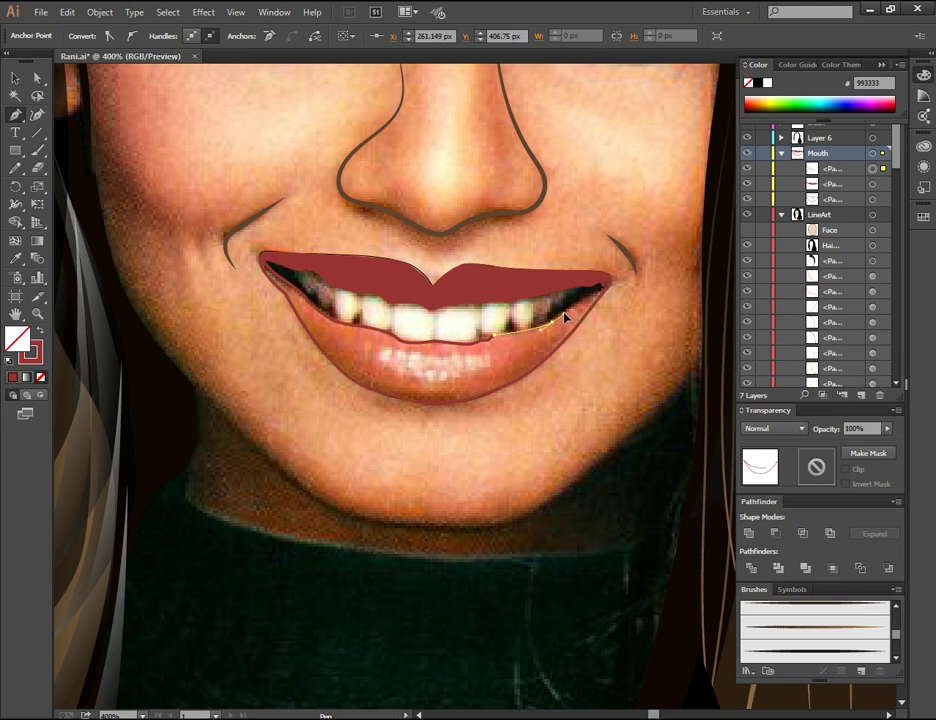
left_click_drag(589, 297, 590, 300)
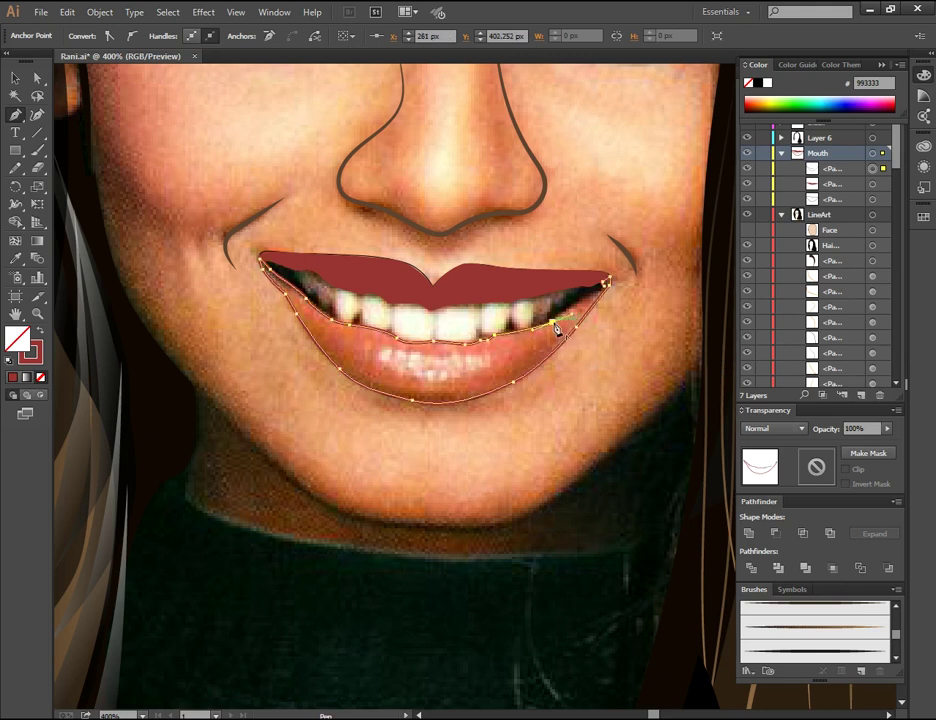
left_click_drag(590, 298, 604, 286)
left_click(607, 284)
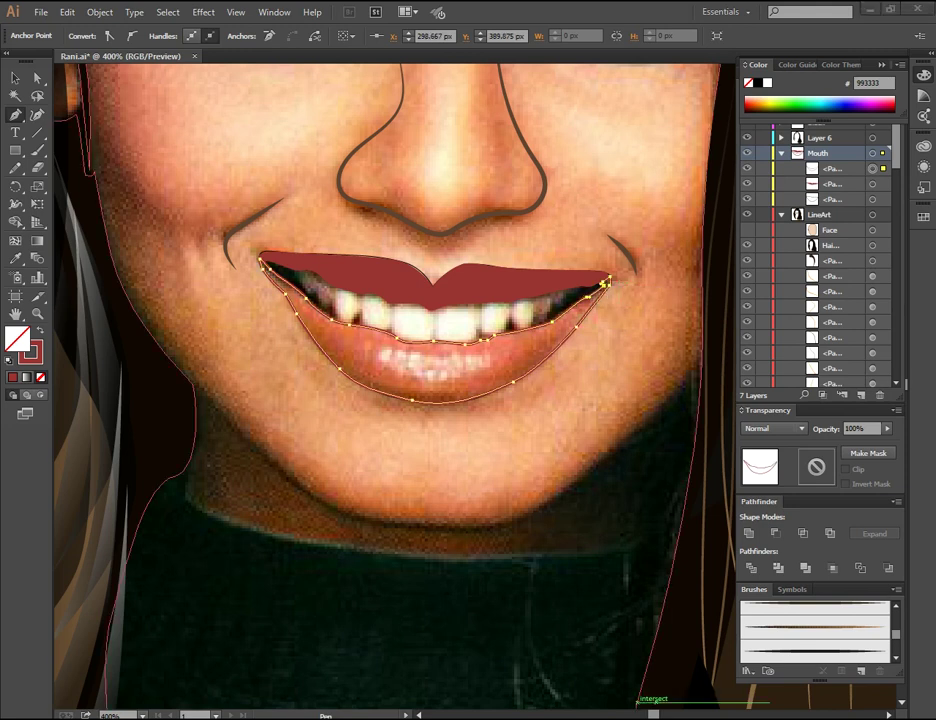
Step: Fill the lower lip red with no outline, deselect and zoom out
left_click(40, 331)
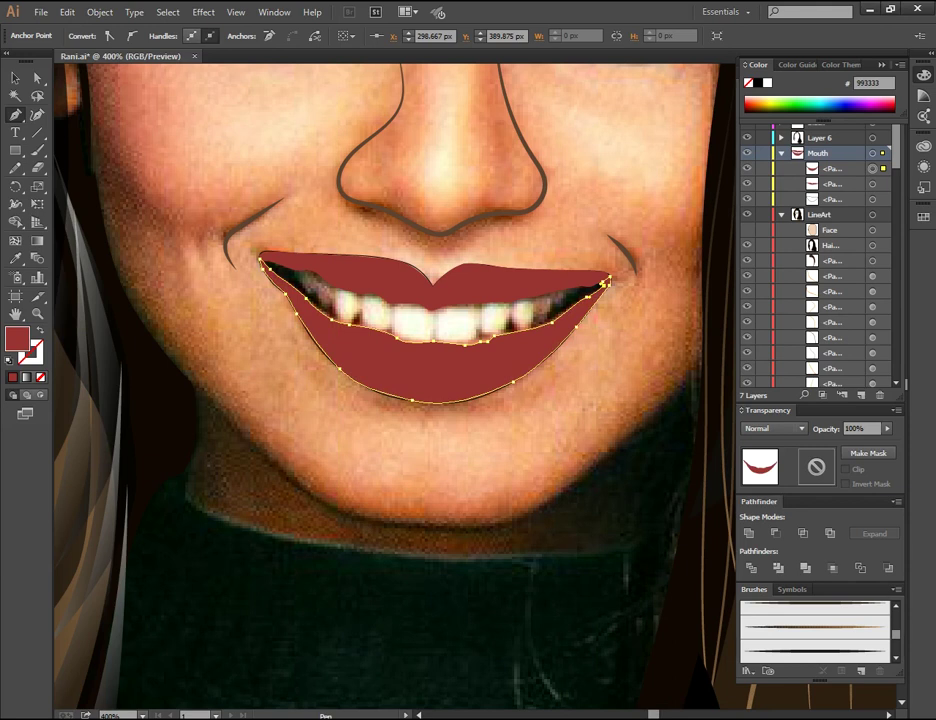
key("v")
key("ctrl+shift+a")
key("ctrl+minus")
key("ctrl+minus")
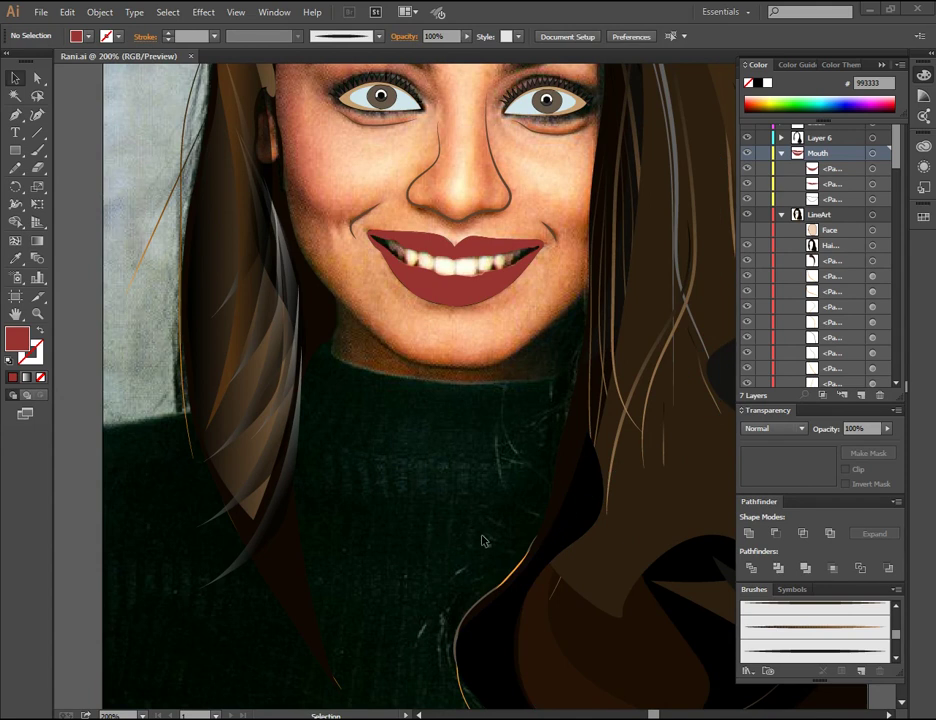
Step: Set the current fill to None and the stroke to a green swatch
scroll(475, 530, "up", 5)
scroll(475, 530, "down", 1)
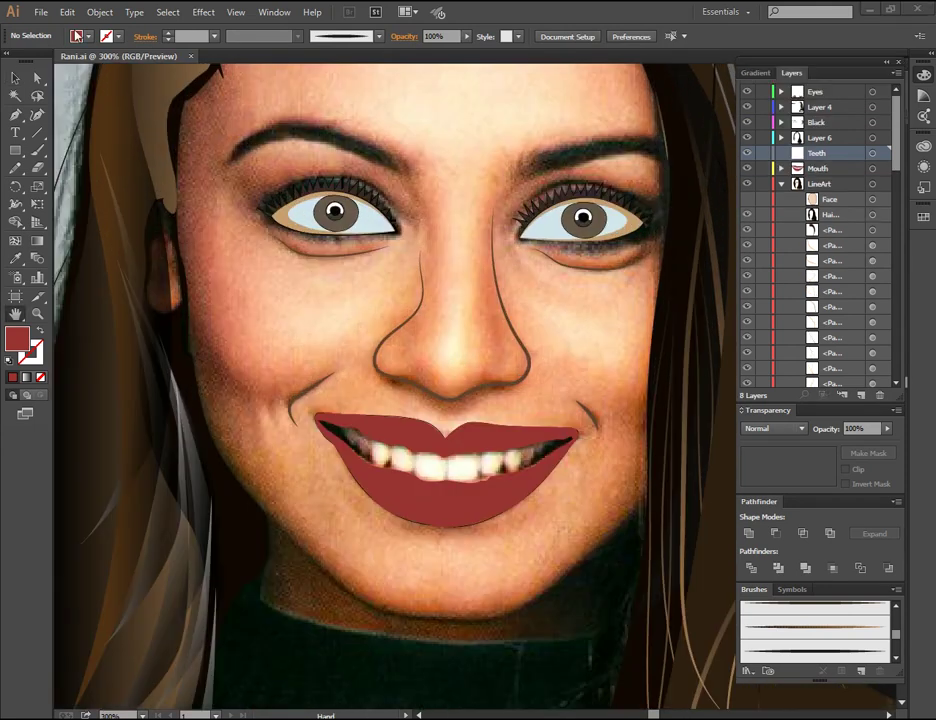
left_click(88, 38)
left_click(31, 62)
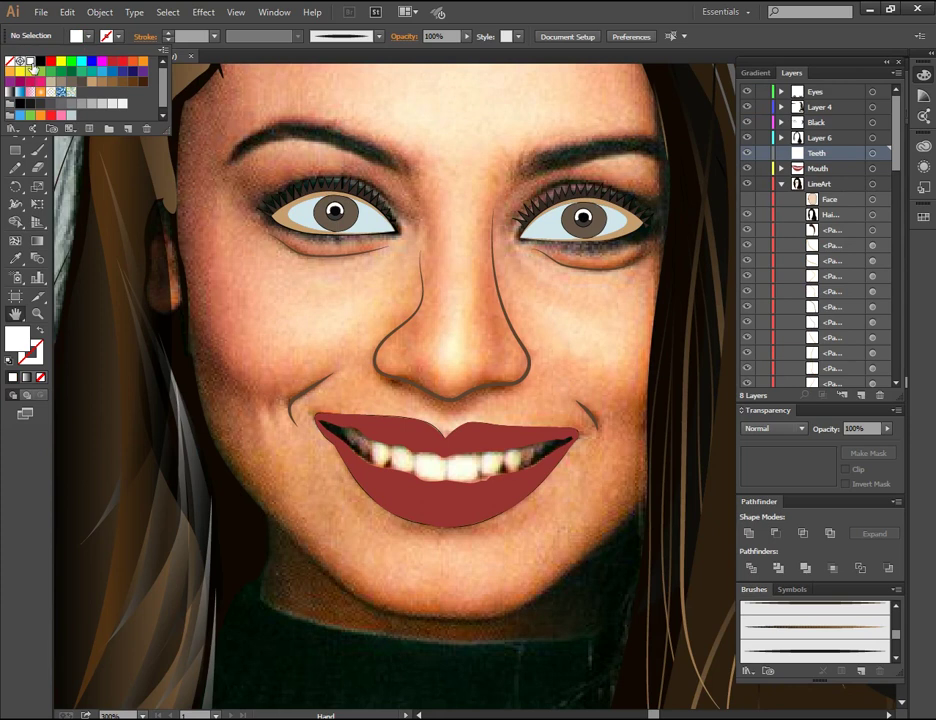
left_click(89, 38)
left_click(87, 38)
left_click(9, 62)
left_click(89, 37)
left_click(88, 36)
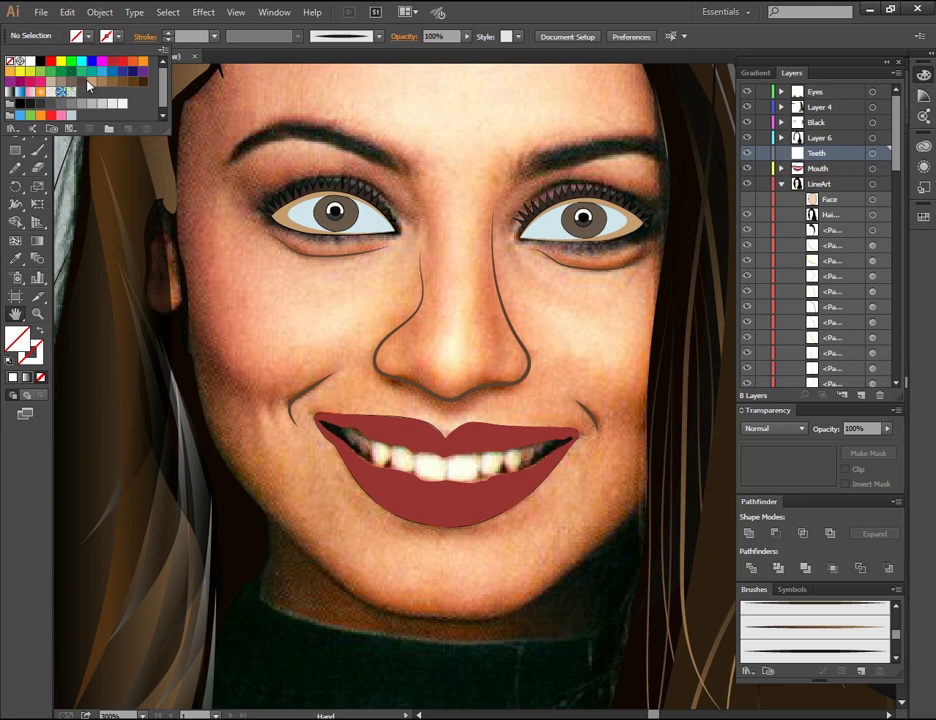
left_click(411, 616)
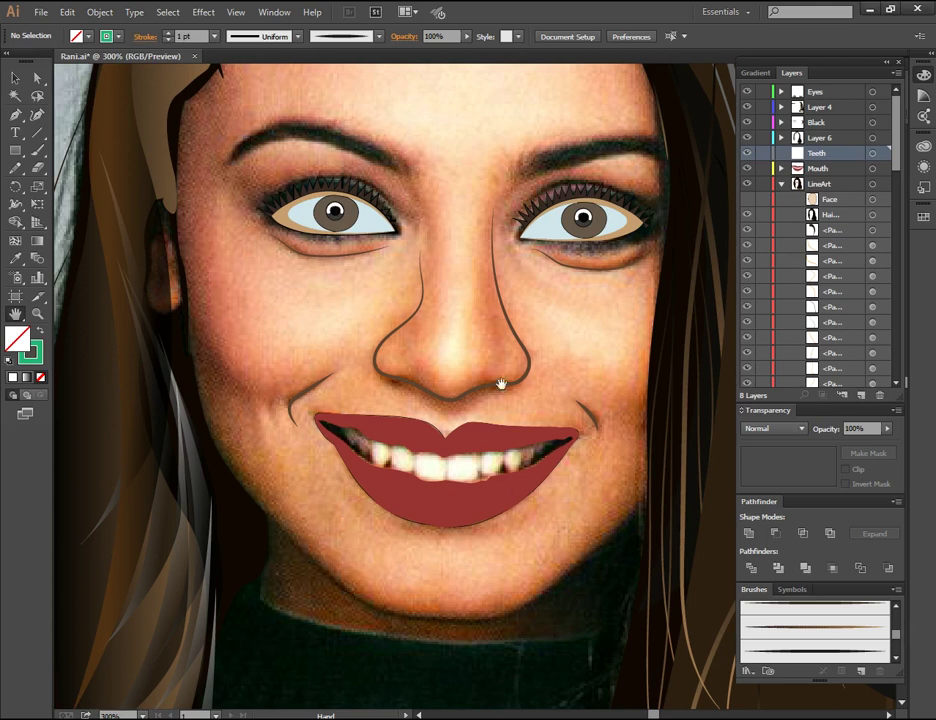
Step: Zoom in and trace a small three-anchor teeth path at the left lip corner
key("ctrl+plus")
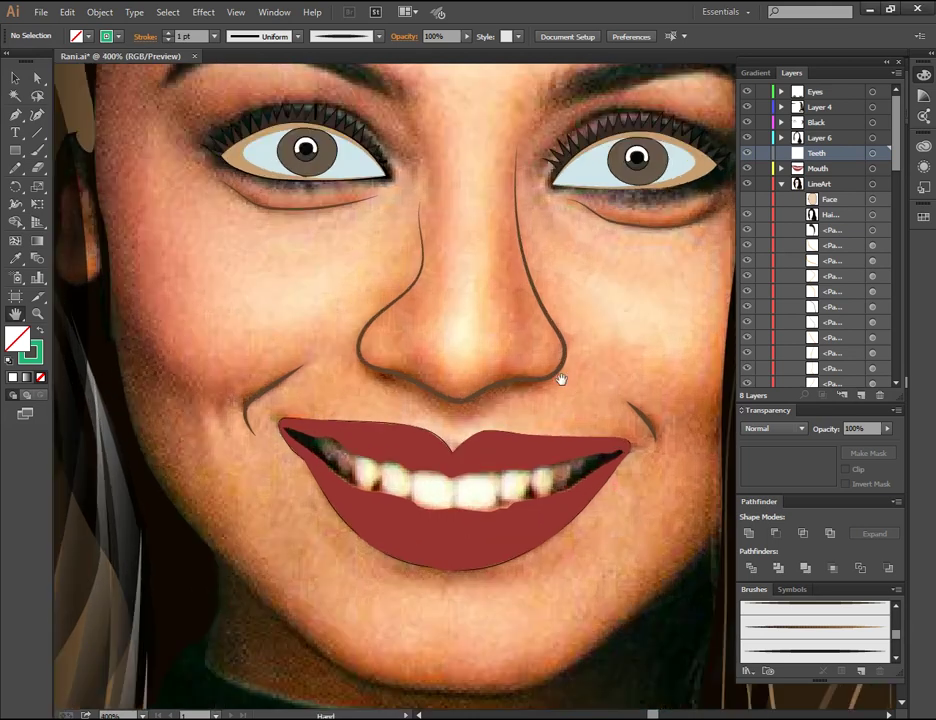
key("p")
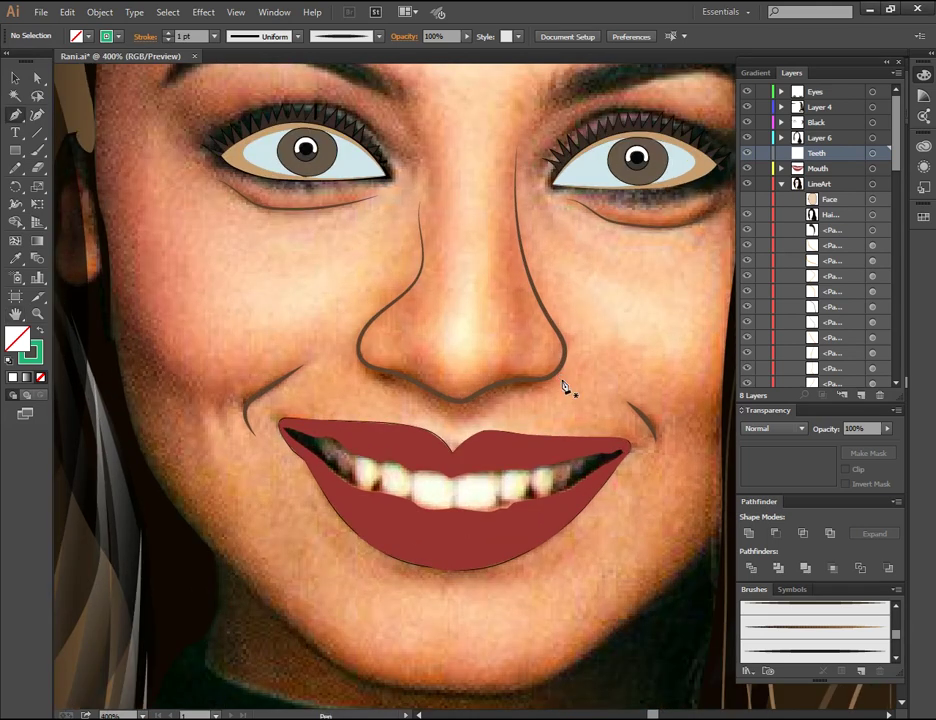
left_click(313, 438)
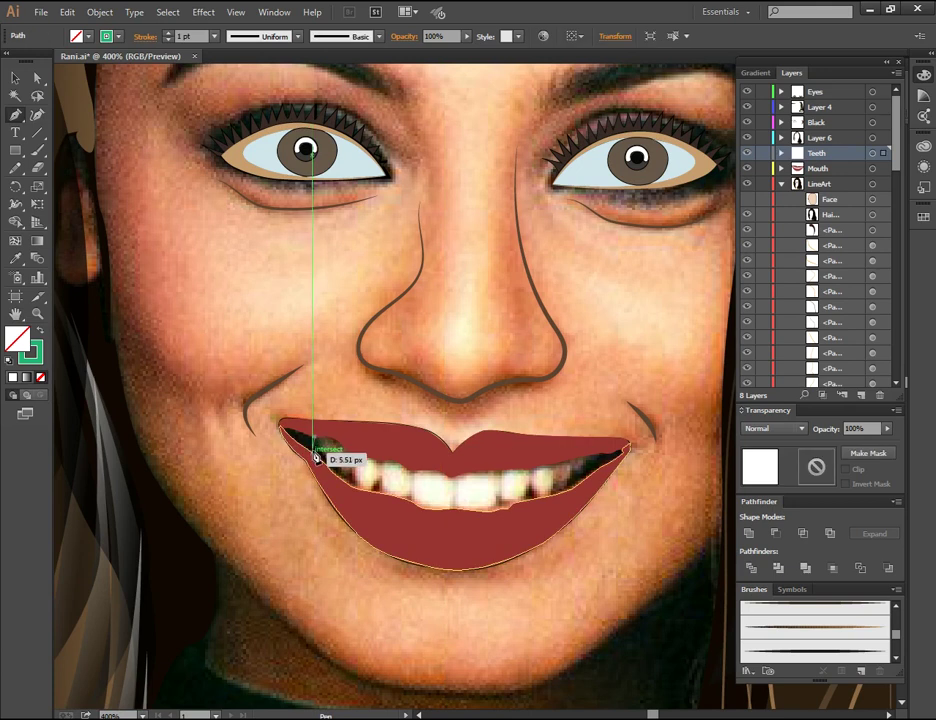
key("ctrl+z")
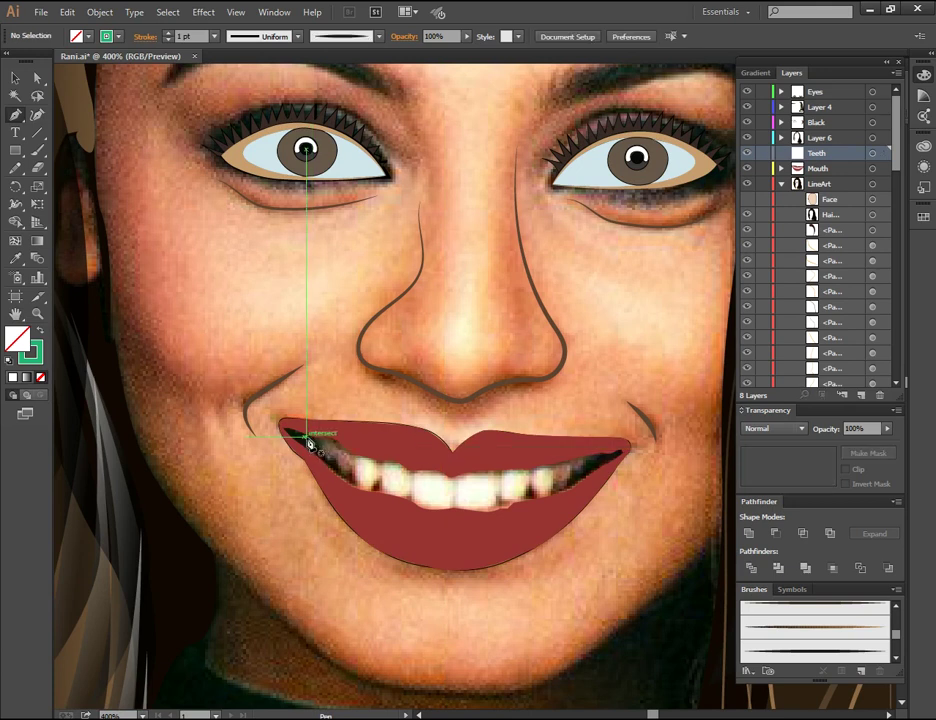
left_click(313, 440)
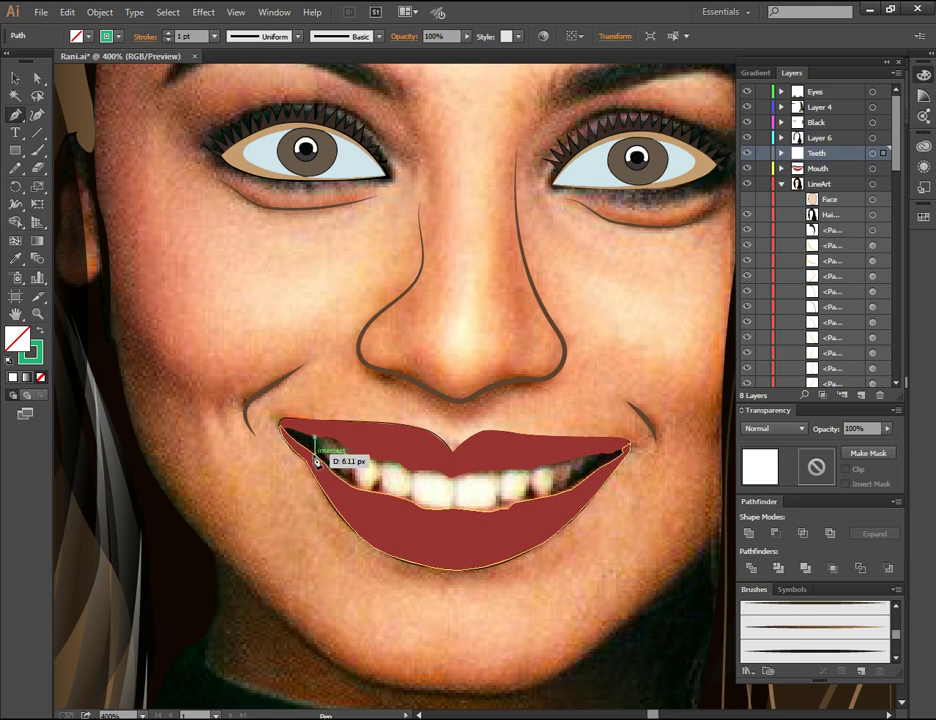
left_click(316, 447)
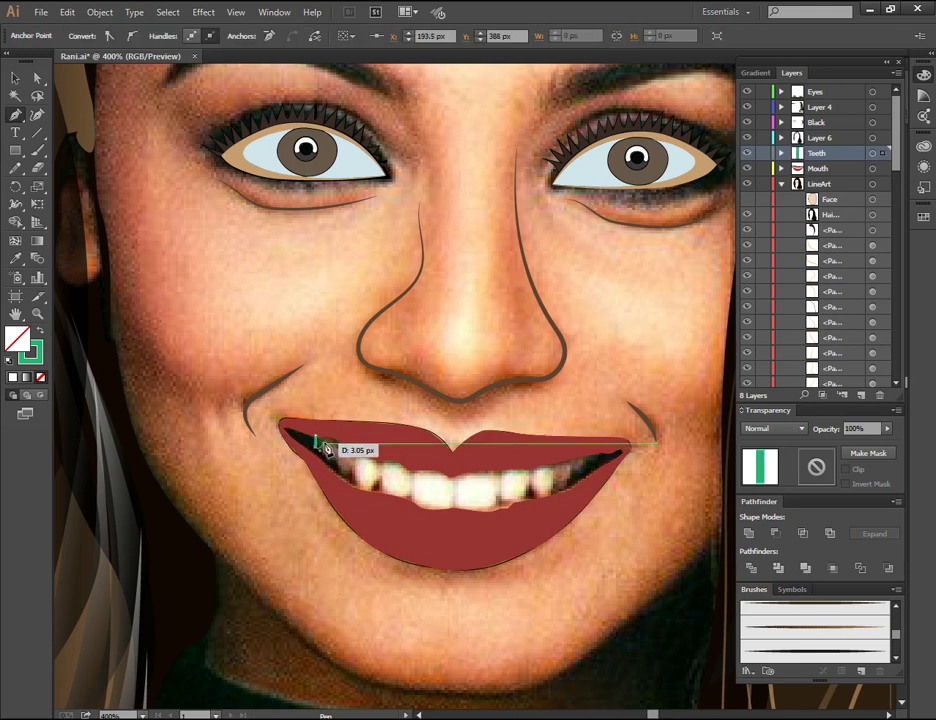
left_click(326, 449)
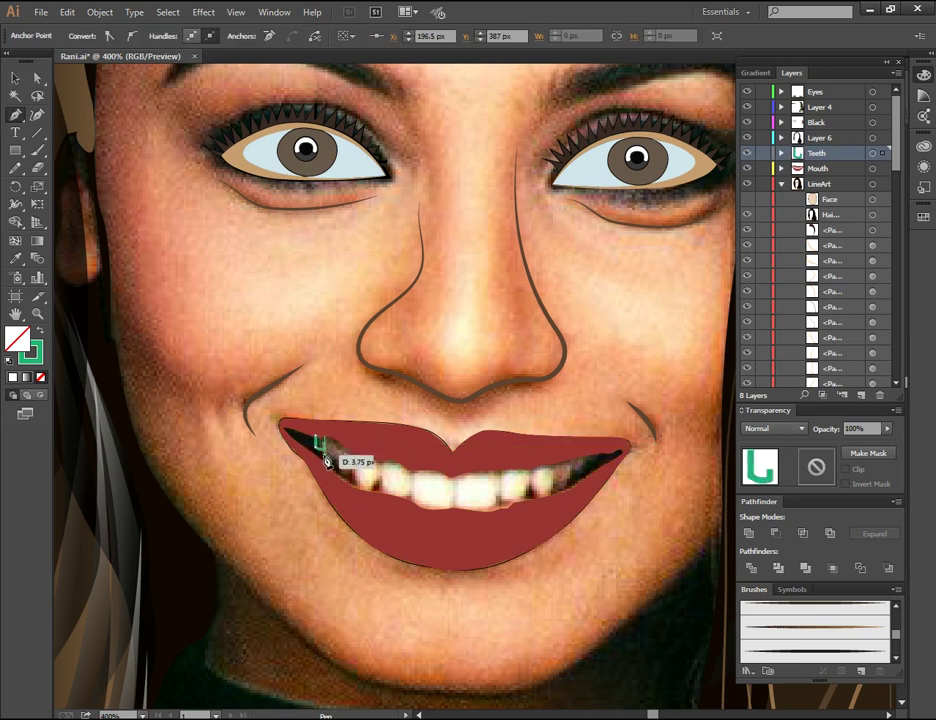
key("v")
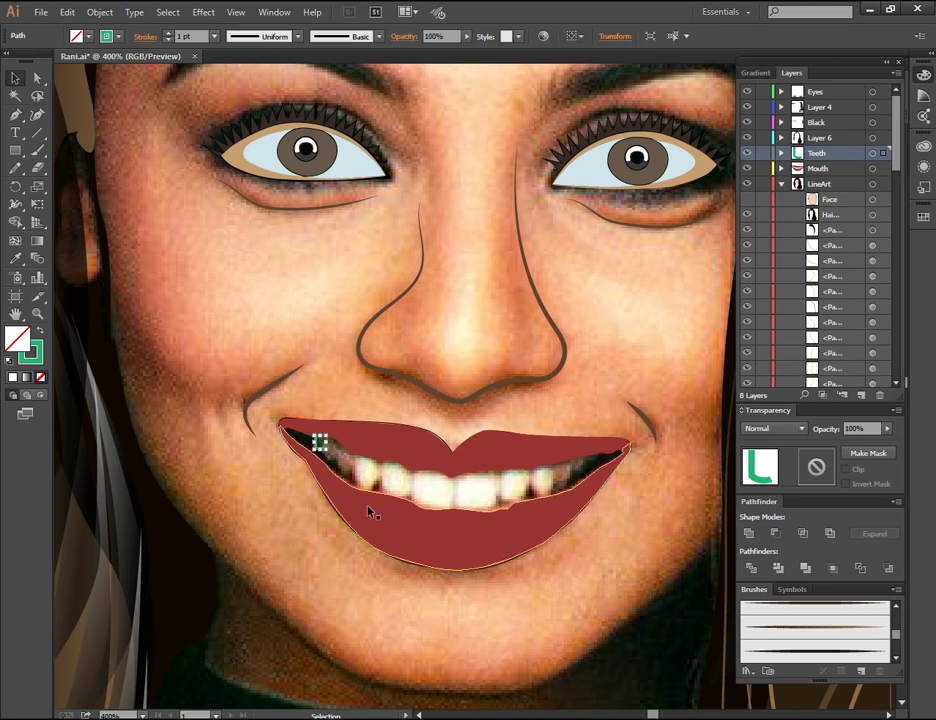
left_click(324, 446)
Step: Add a curved anchor at the far left lip corner and check the green path's stroke weight
key("ctrl+plus")
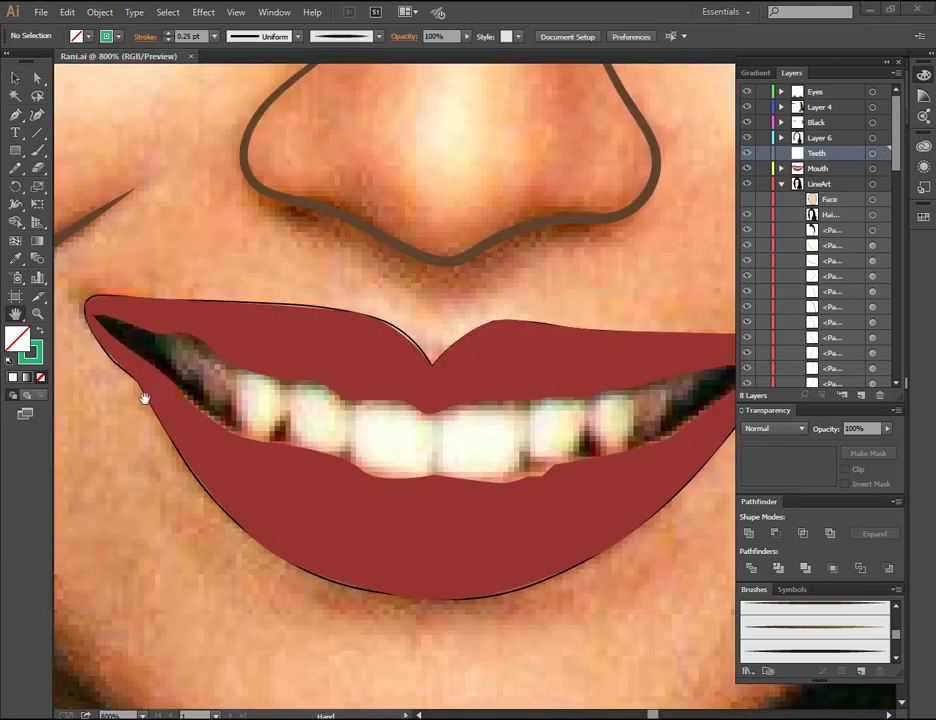
key("p")
mouse_move(156, 331)
left_mouse_down()
mouse_move(163, 366)
mouse_move(170, 348)
left_mouse_up()
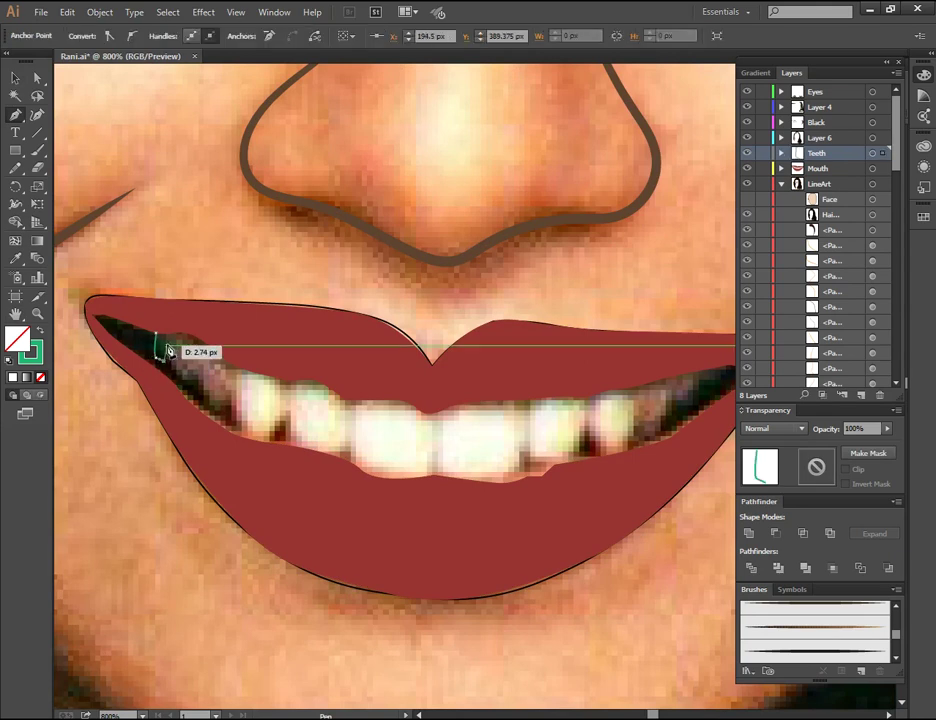
left_click(15, 77)
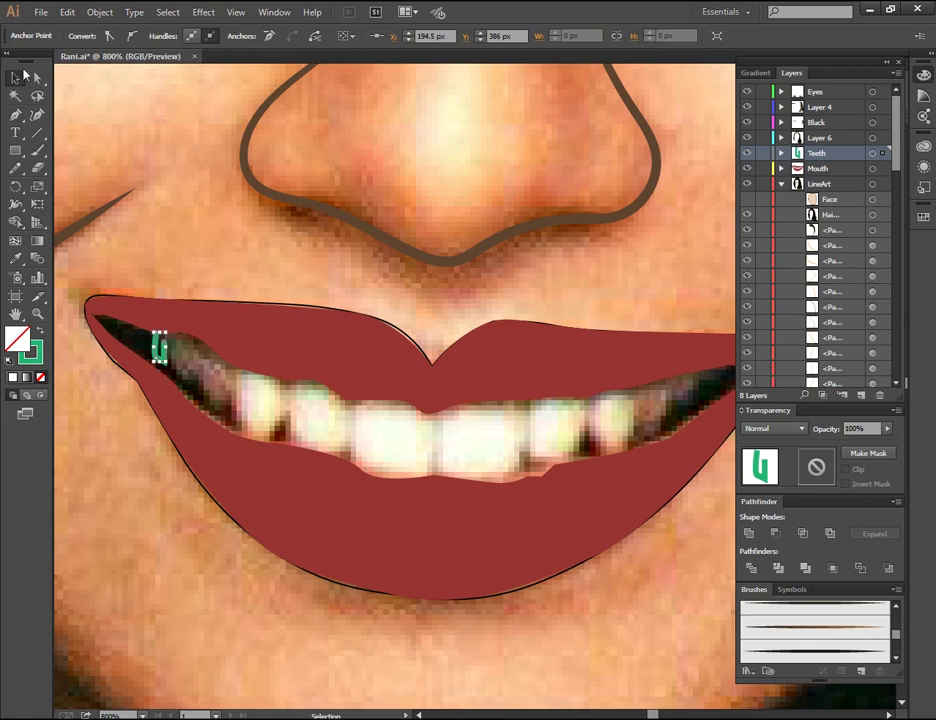
left_click(157, 348)
left_click(213, 36)
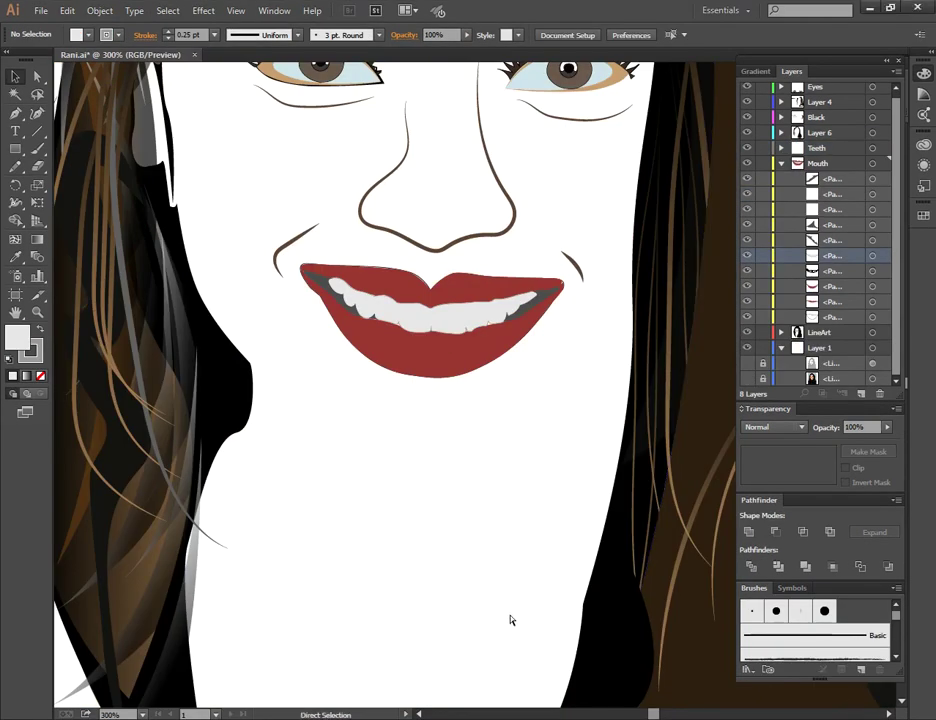
Step: Scroll the Layers panel and toggle the reference photo's visibility
scroll(510, 617, "down", 1)
scroll(510, 617, "down", 1)
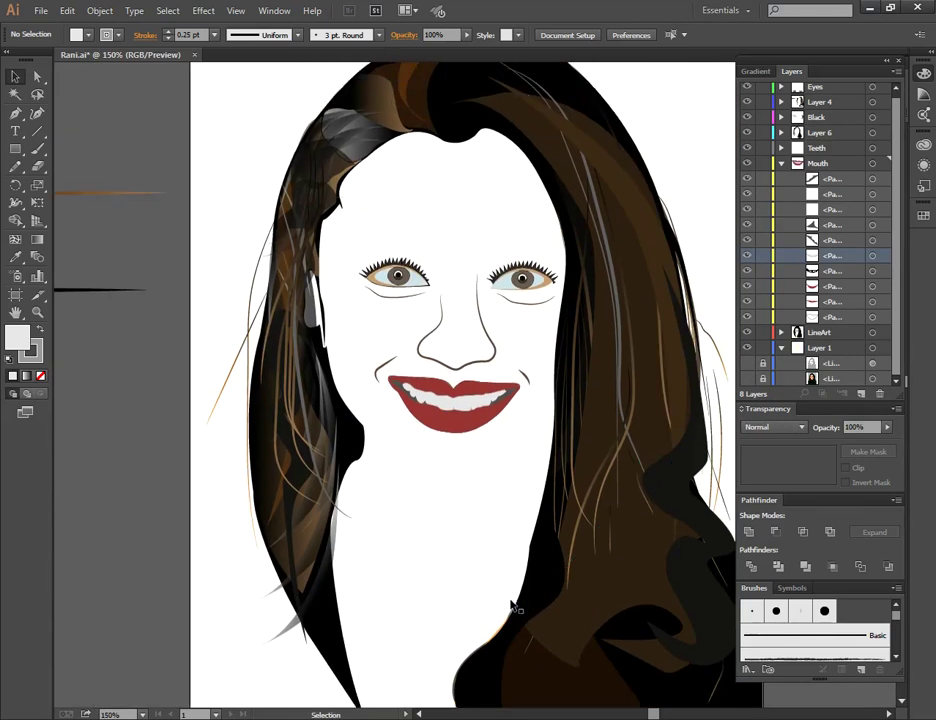
left_click(747, 364)
left_click(748, 365)
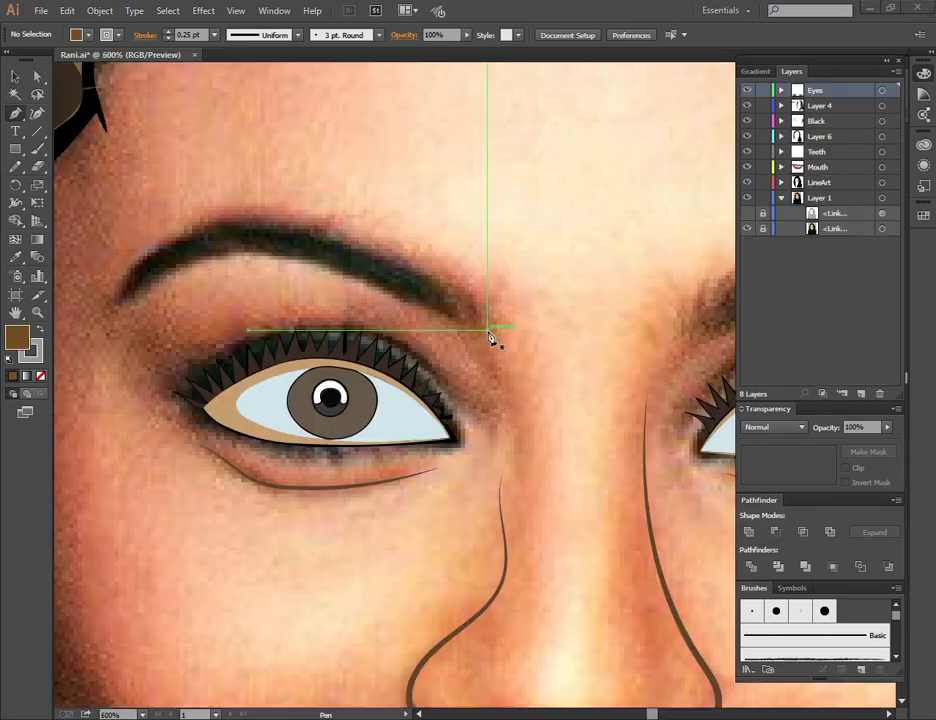
Step: Start the left eyebrow outline at its tail, after discarding a misplaced first anchor
mouse_move(489, 330)
left_mouse_down()
mouse_move(481, 311)
mouse_move(610, 697)
left_mouse_up()
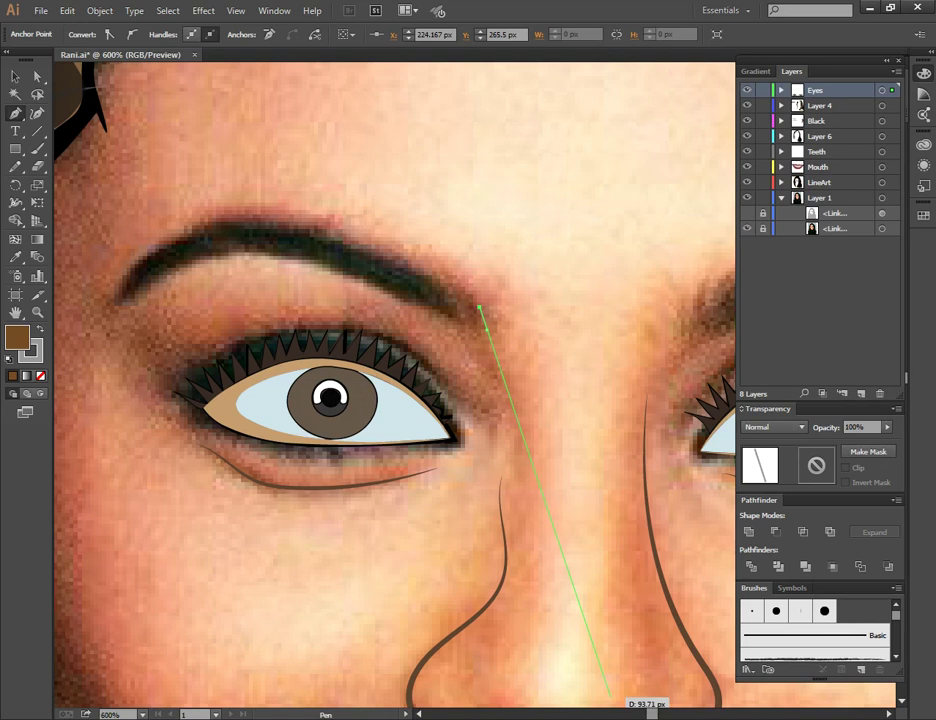
key("v")
left_click(420, 509)
left_click(21, 116)
mouse_move(478, 303)
left_mouse_down()
mouse_move(483, 326)
mouse_move(478, 309)
left_mouse_up()
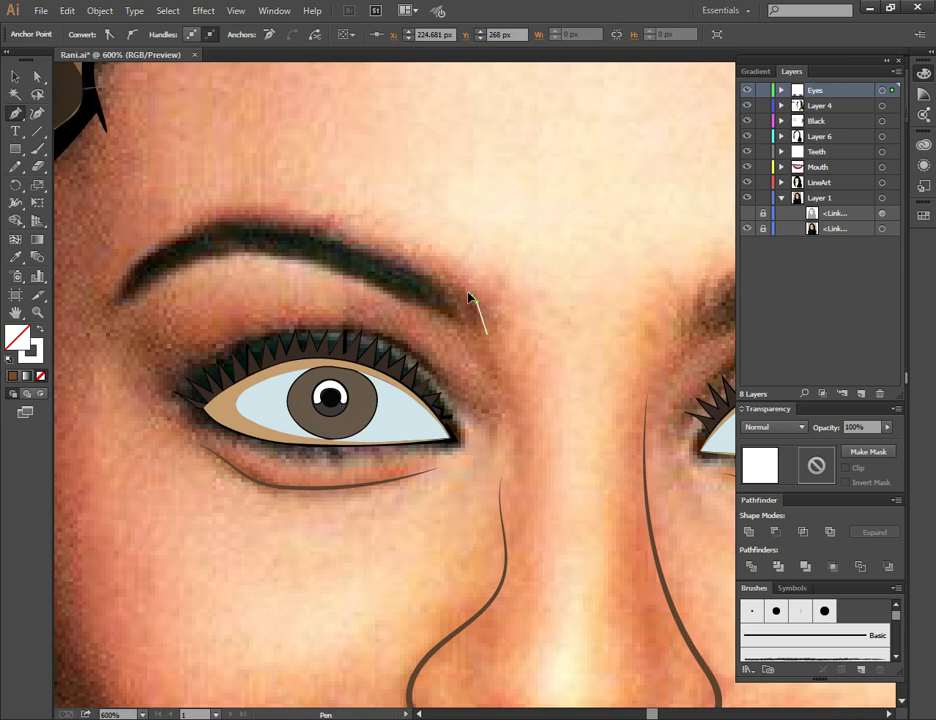
left_click_drag(478, 309, 469, 313)
mouse_move(469, 313)
left_mouse_down()
mouse_move(460, 274)
mouse_move(428, 266)
left_mouse_up()
Step: Trace the brow's top edge to its outer end and back along the underside, closing it at the tail
left_click_drag(346, 236, 338, 234)
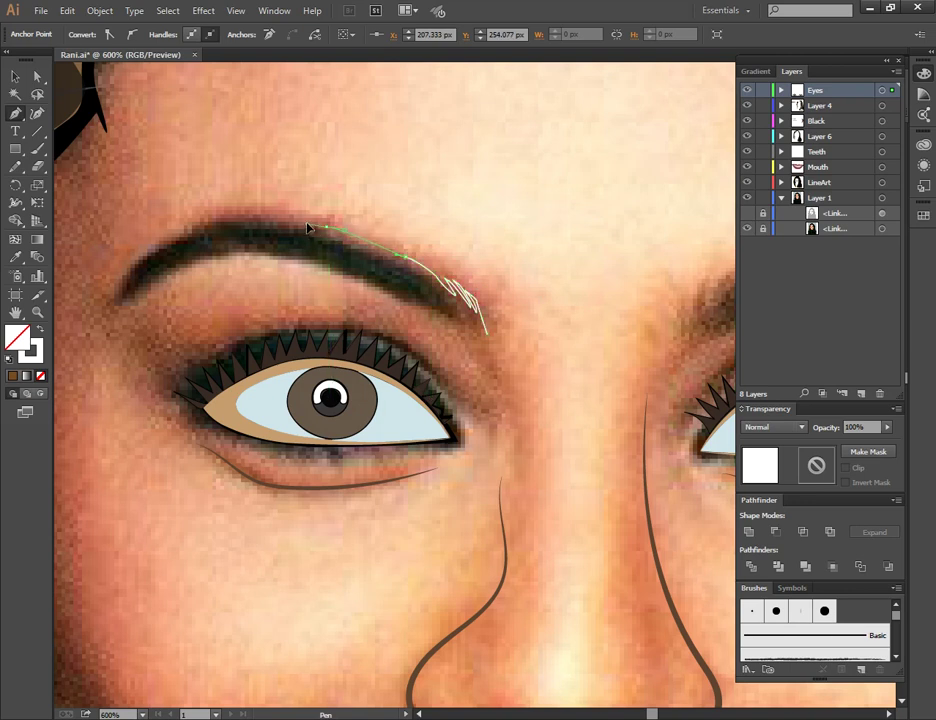
left_click_drag(220, 217, 193, 232)
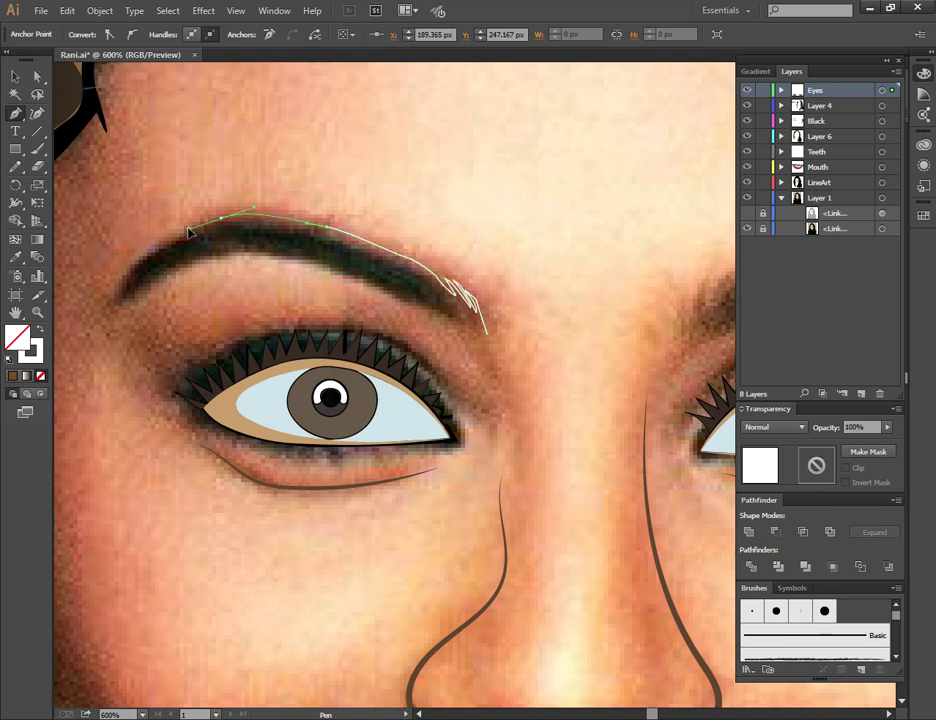
mouse_move(124, 285)
left_mouse_down()
mouse_move(120, 307)
mouse_move(163, 270)
mouse_move(208, 259)
left_mouse_up()
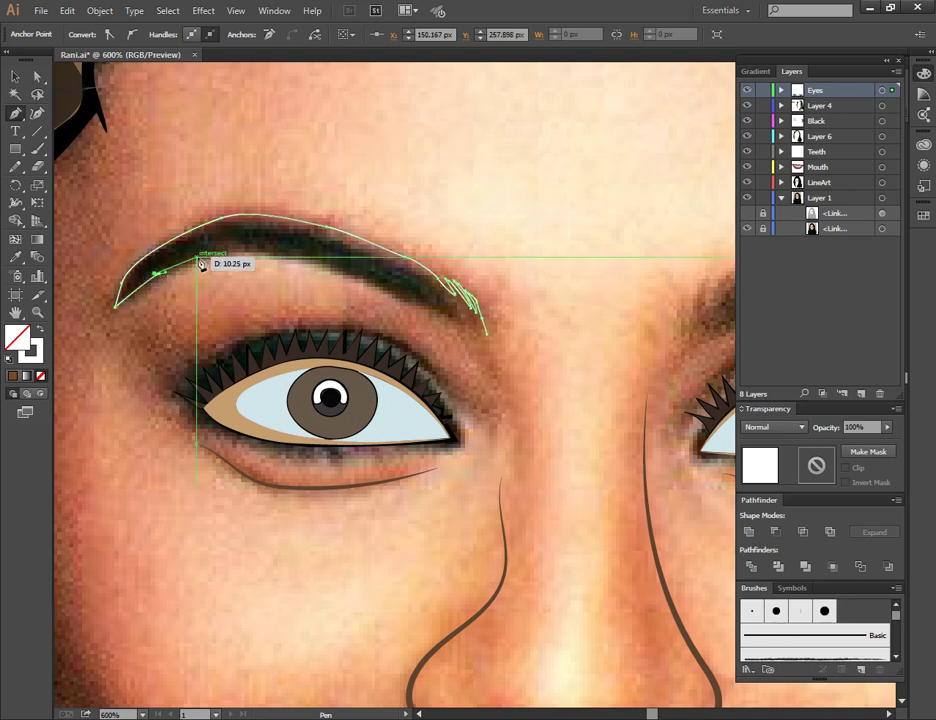
left_click_drag(279, 247, 477, 323)
left_click_drag(430, 323, 487, 335)
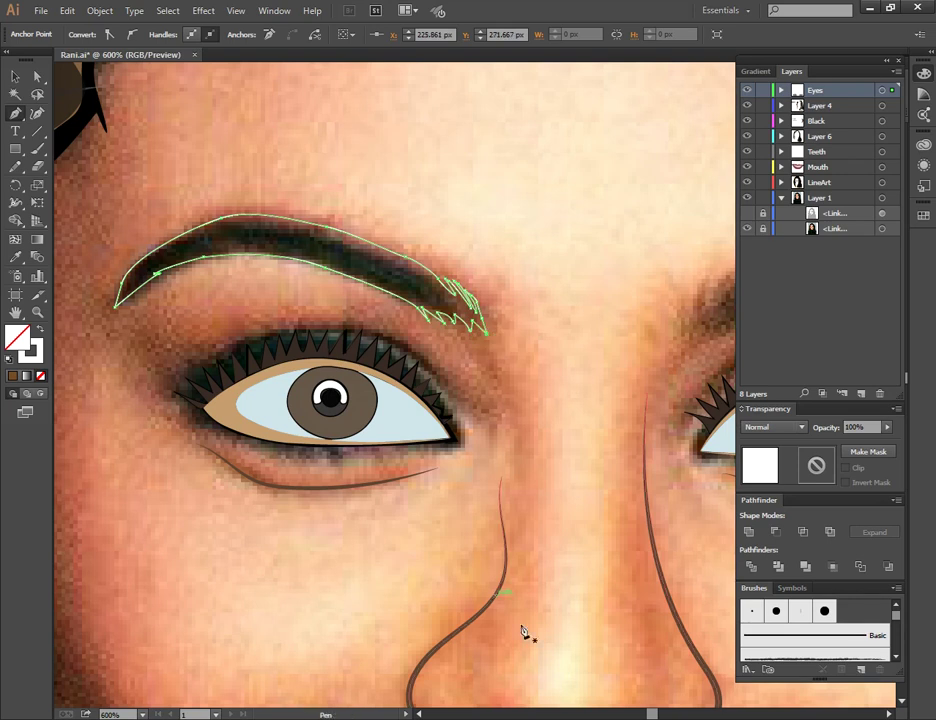
Step: Finish the eyebrow path and fill it with dark brown #4C2606
key("shift+grave")
left_click(76, 34)
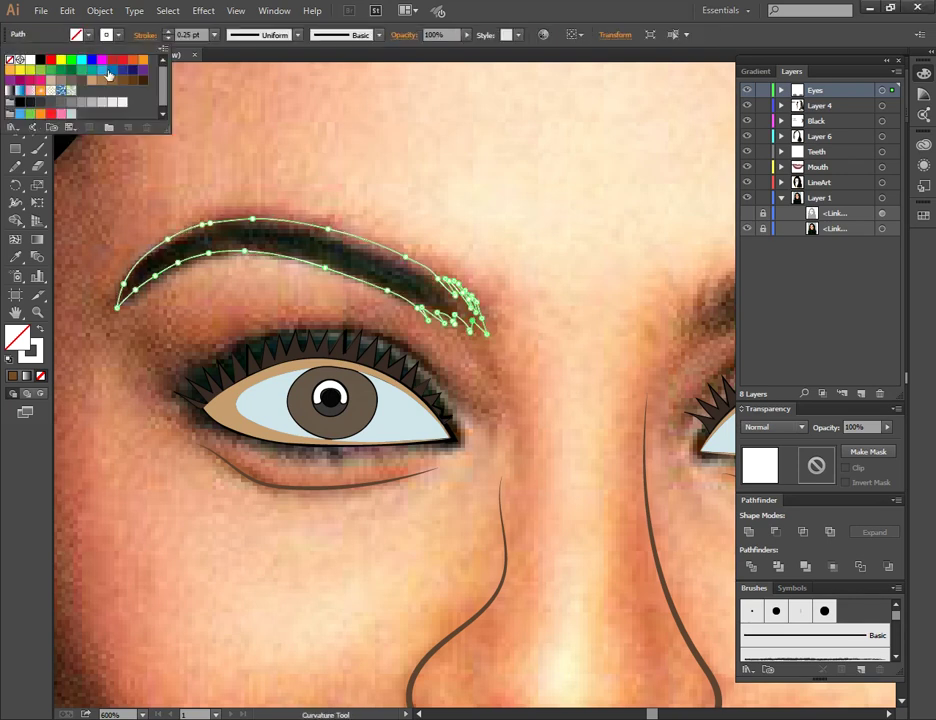
left_click(122, 81)
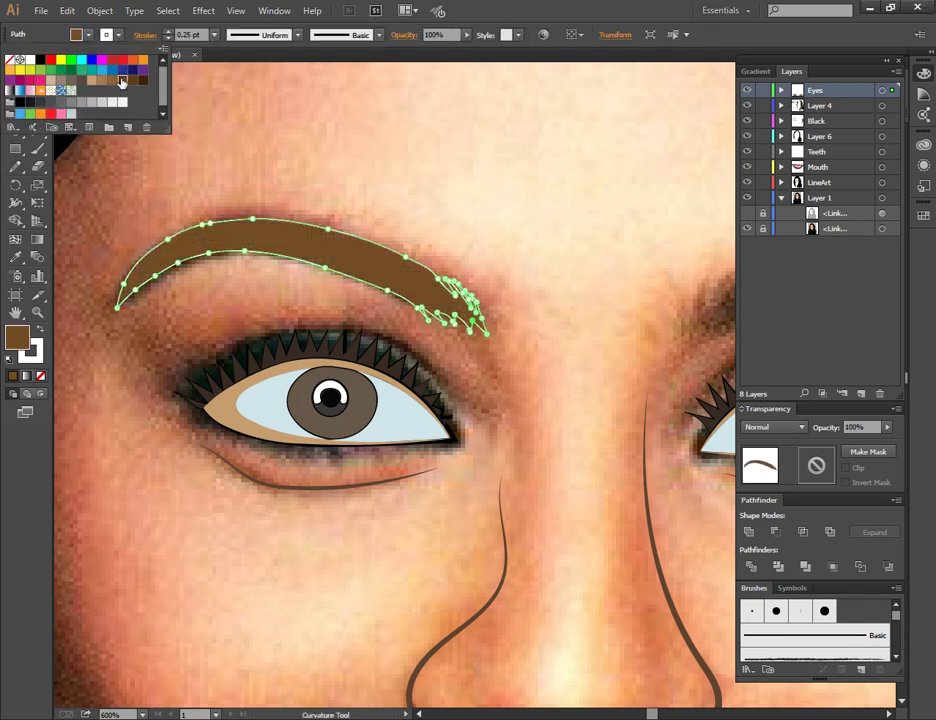
double_click(18, 340)
left_click(681, 548)
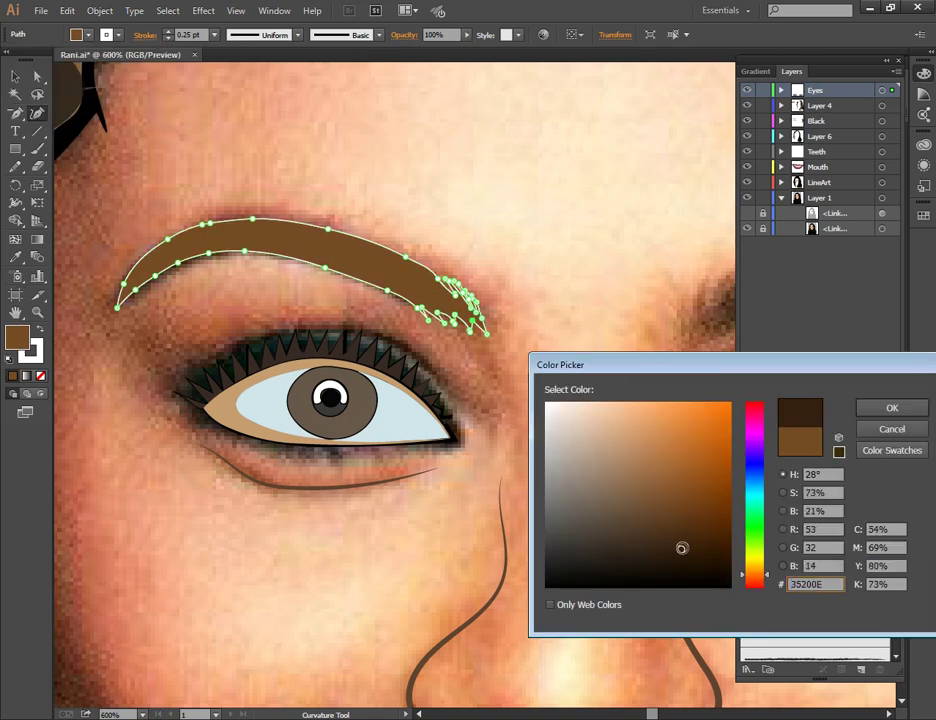
left_click_drag(716, 554, 690, 534)
left_click(716, 531)
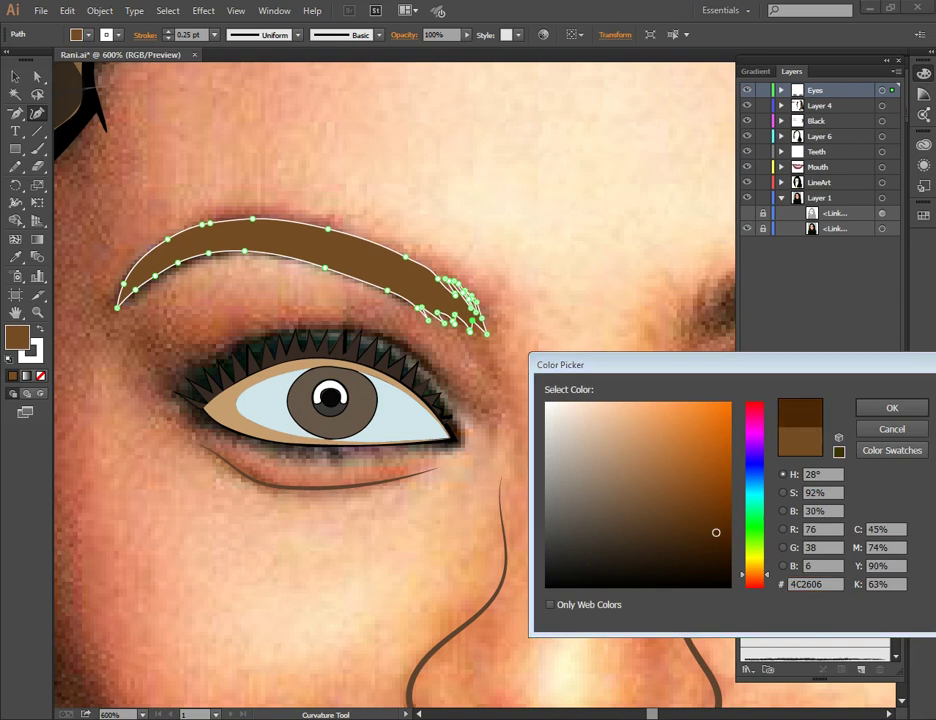
key("Return")
Step: Deselect the eyebrow and zoom out to frame the whole face
key("v")
left_click(296, 166)
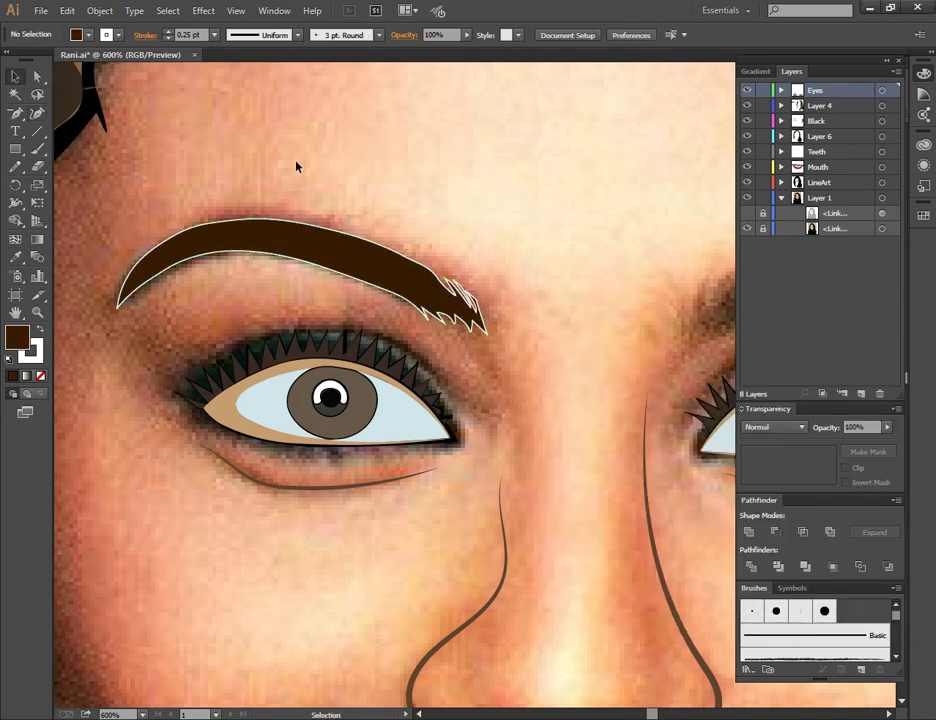
key("ctrl+minus")
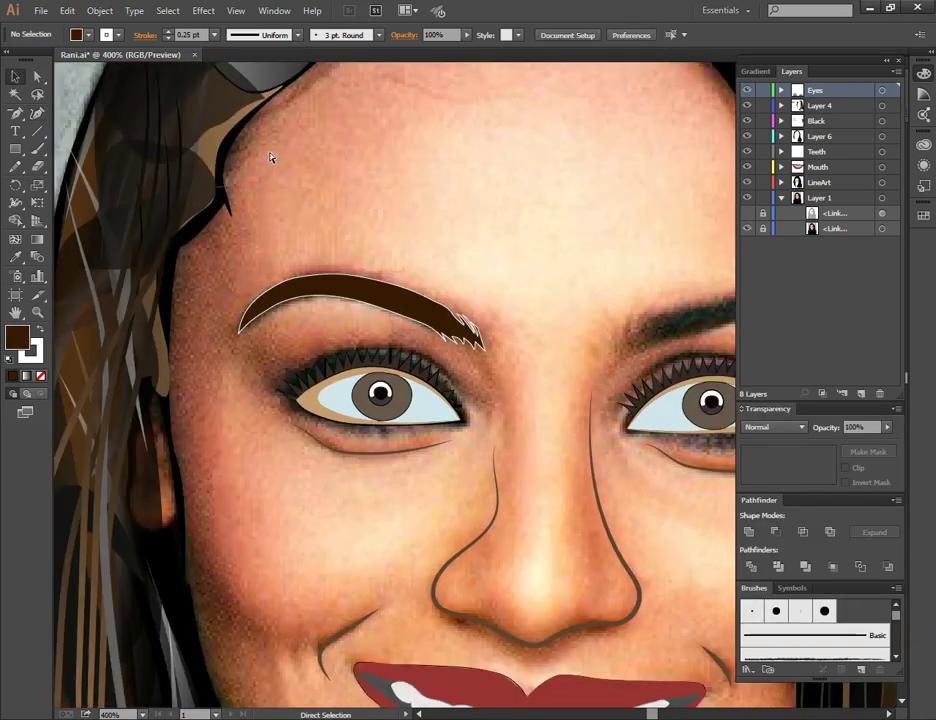
key("ctrl+minus")
left_click_drag(370, 252, 348, 208)
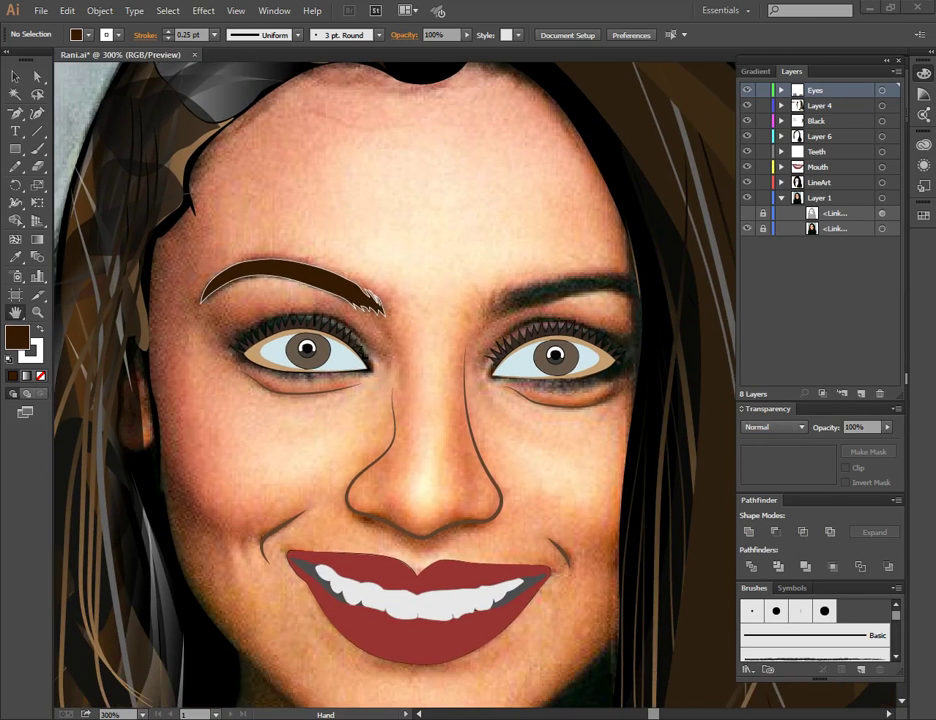
Step: Begin the second eyebrow outline at its inner tip with zigzag hair spikes
key("ctrl+plus")
key("ctrl+plus")
left_click(18, 113)
left_click(275, 285)
left_click(290, 243)
mouse_move(290, 243)
left_mouse_down()
mouse_move(314, 212)
mouse_move(318, 219)
left_mouse_up()
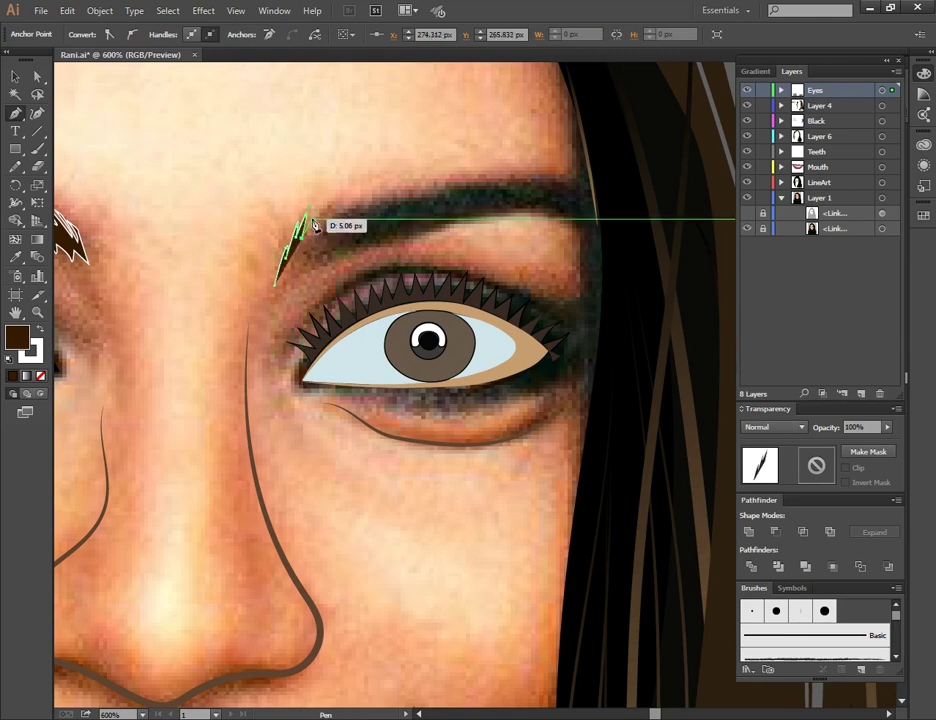
left_click(320, 231)
left_click(330, 216)
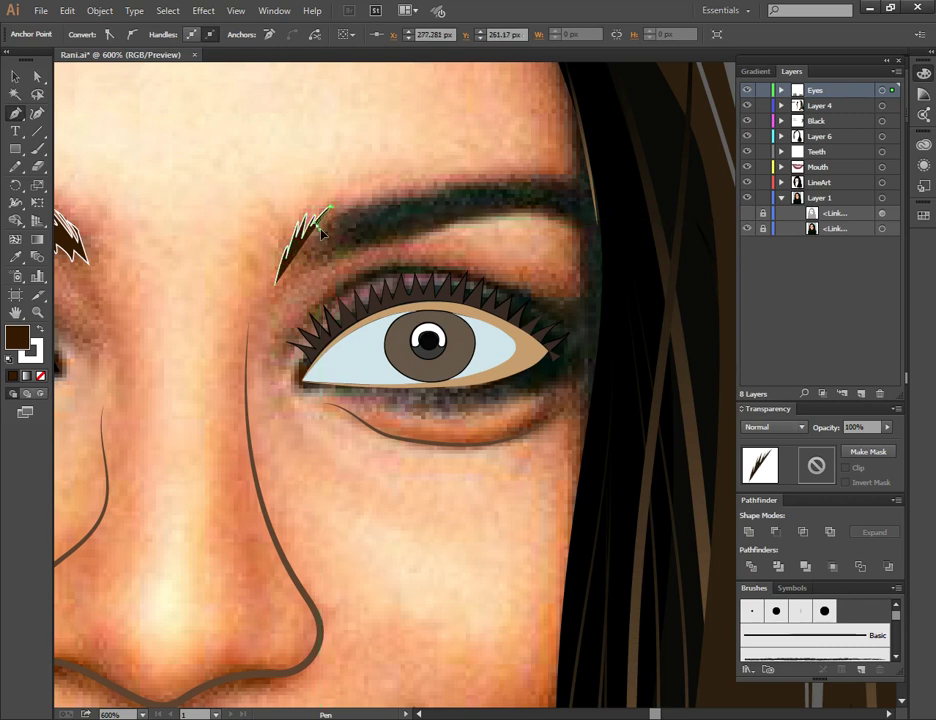
left_click(336, 219)
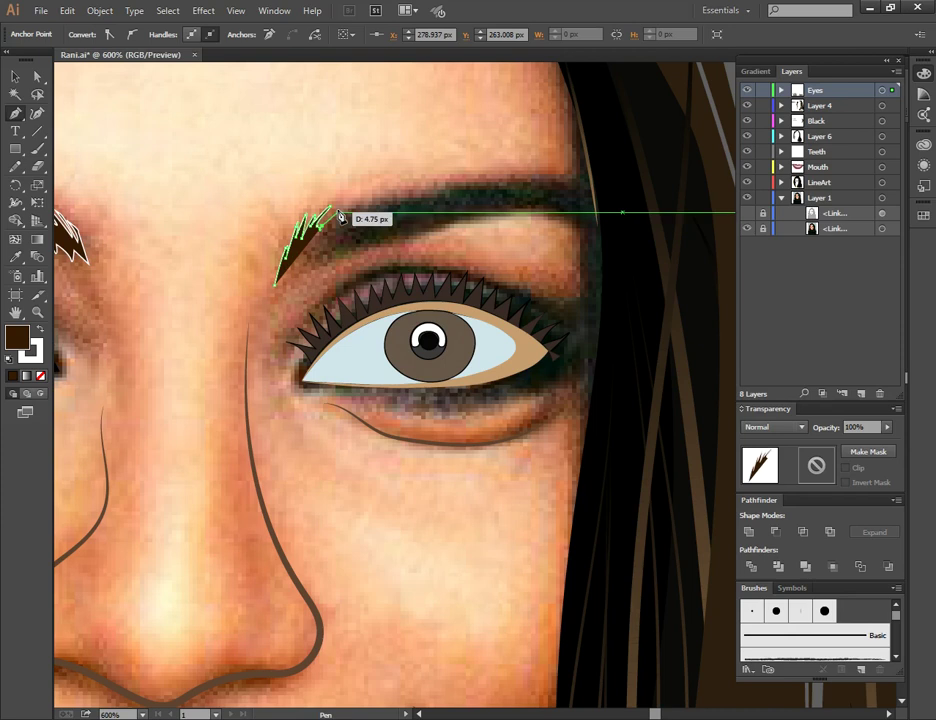
Step: Carry the top edge along the arch to the outer end, then remove the path's fill
left_click_drag(376, 197, 386, 200)
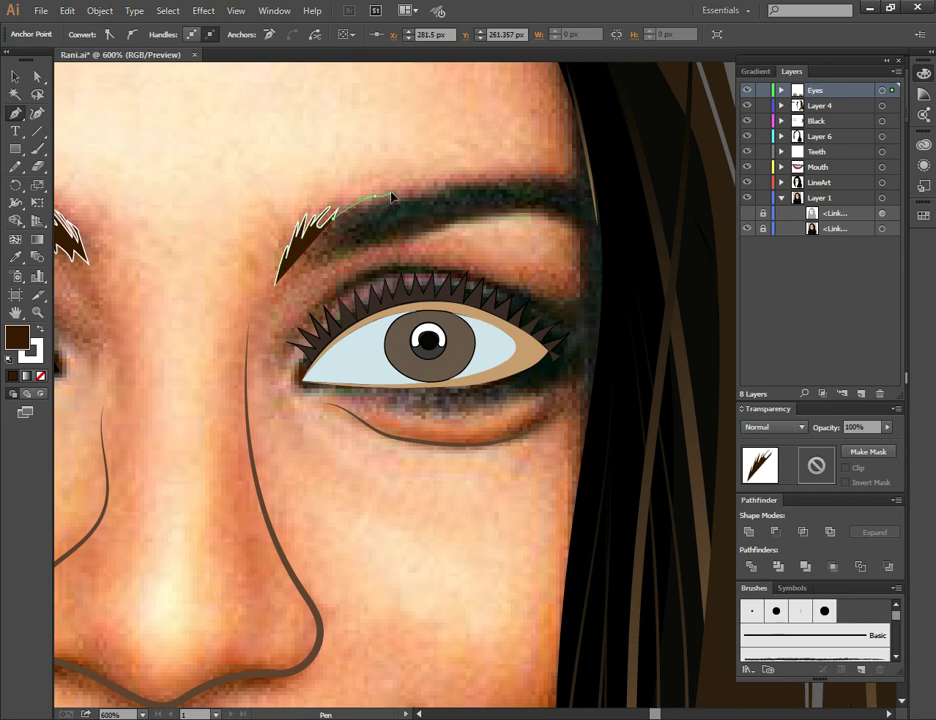
left_click_drag(457, 182, 462, 186)
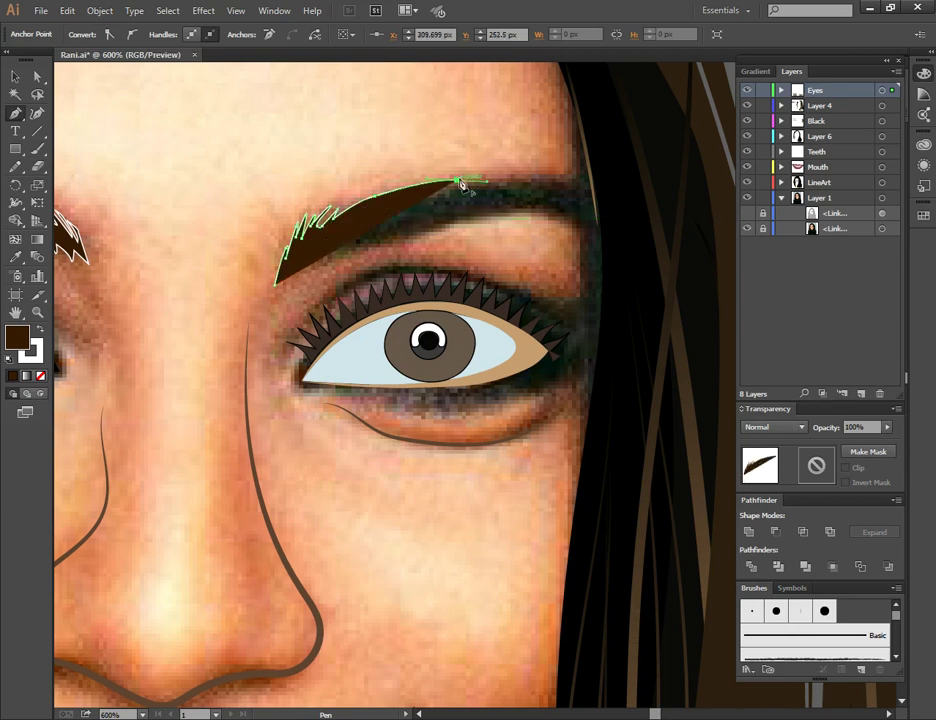
left_click_drag(581, 190, 593, 212)
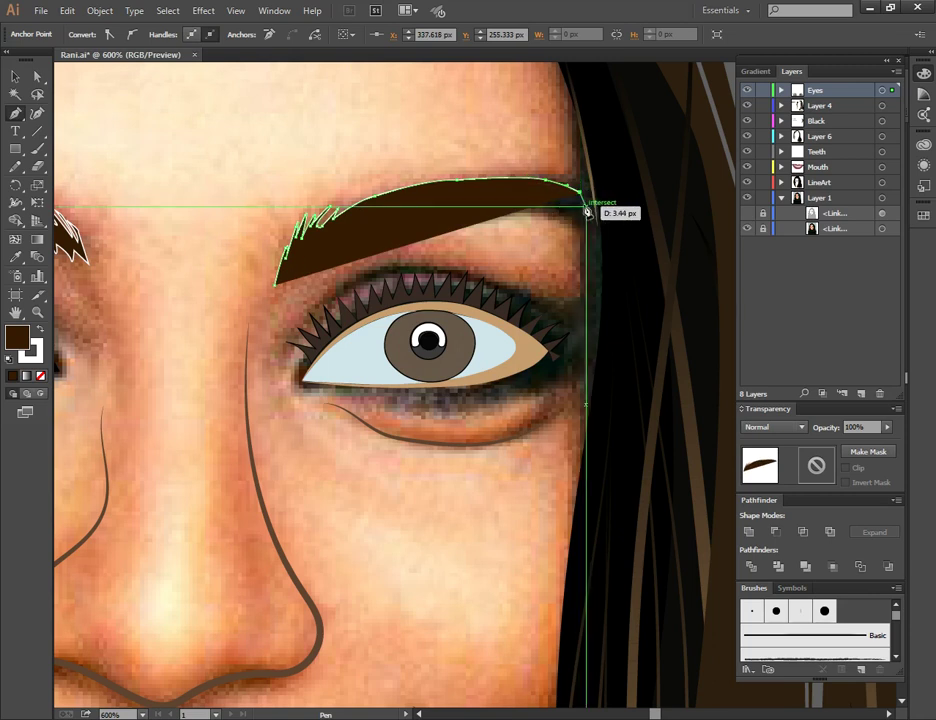
left_click(15, 77)
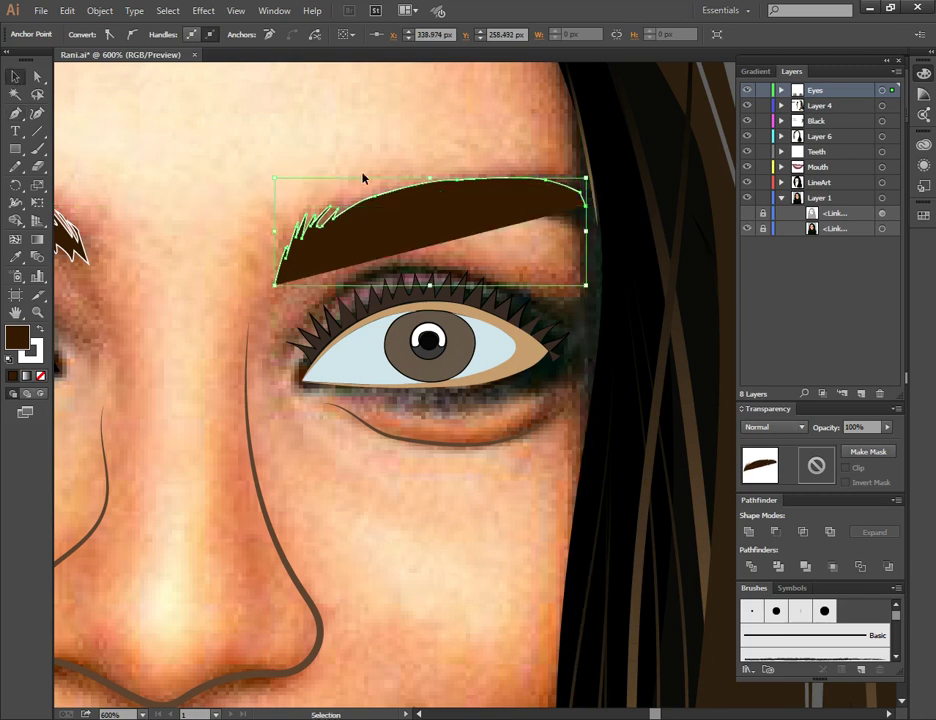
left_click(40, 376)
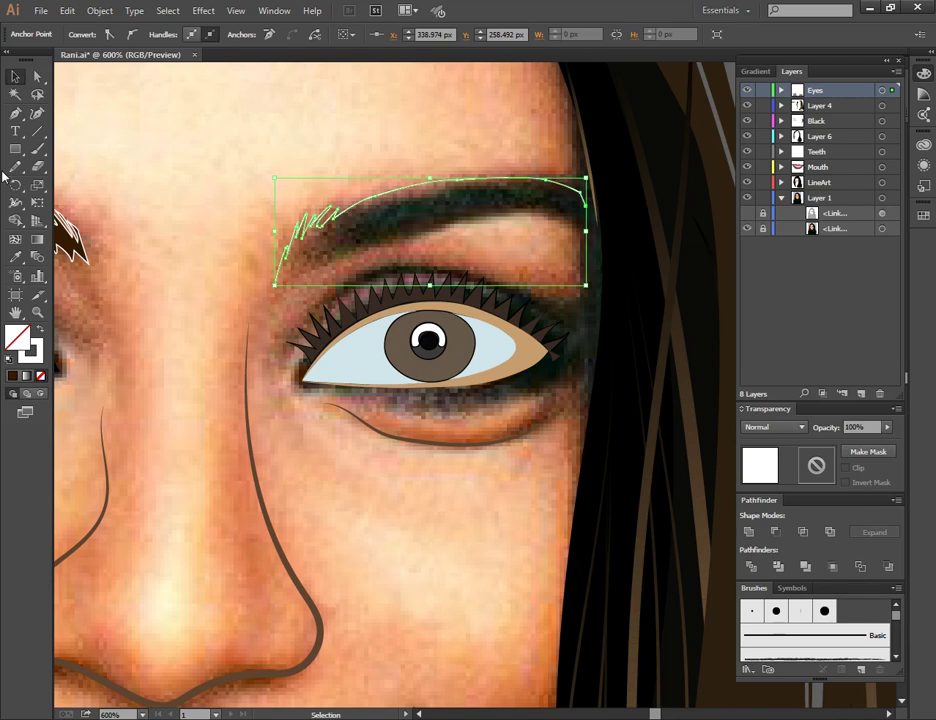
Step: Trace the second eyebrow's lower edge back to the inner tip, close it, and fill it dark brown
left_click(15, 113)
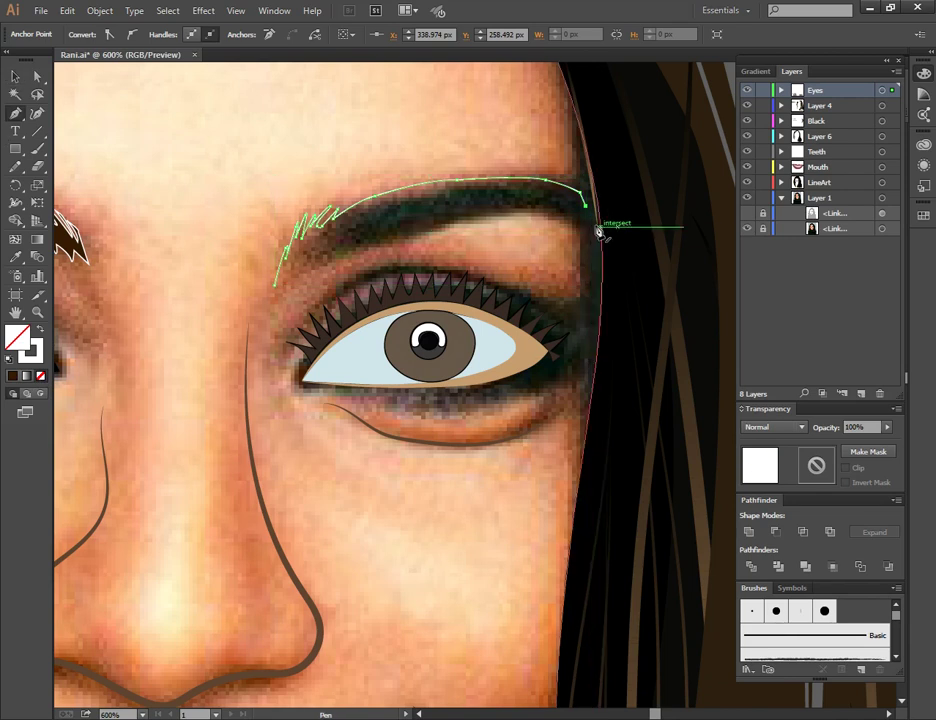
left_click_drag(589, 206, 453, 221)
mouse_move(384, 243)
left_mouse_down()
mouse_move(388, 252)
mouse_move(365, 258)
left_mouse_up()
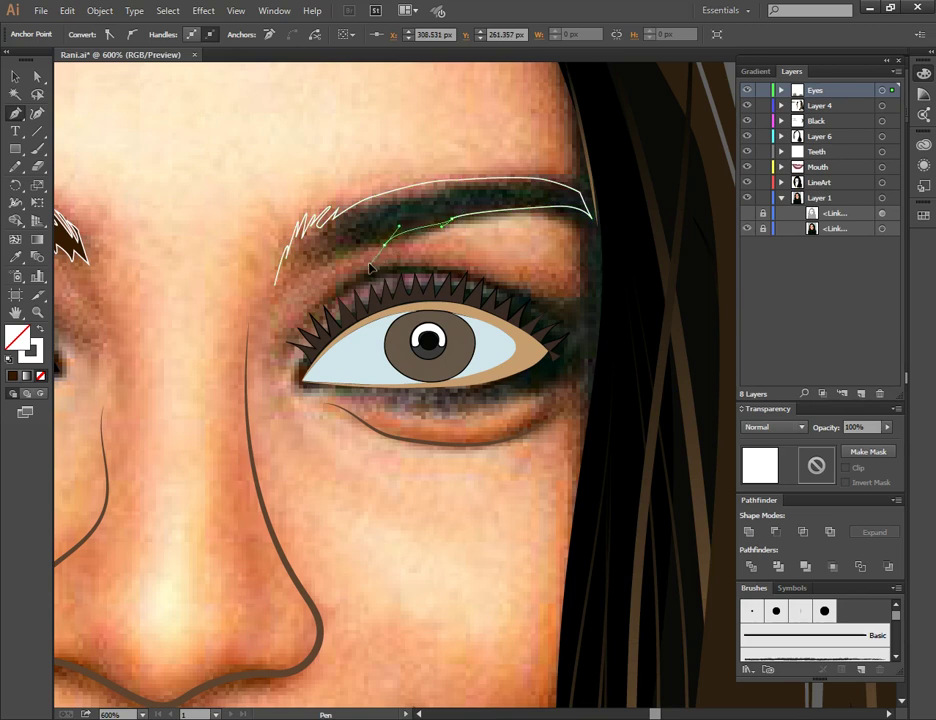
left_click_drag(326, 259, 296, 283)
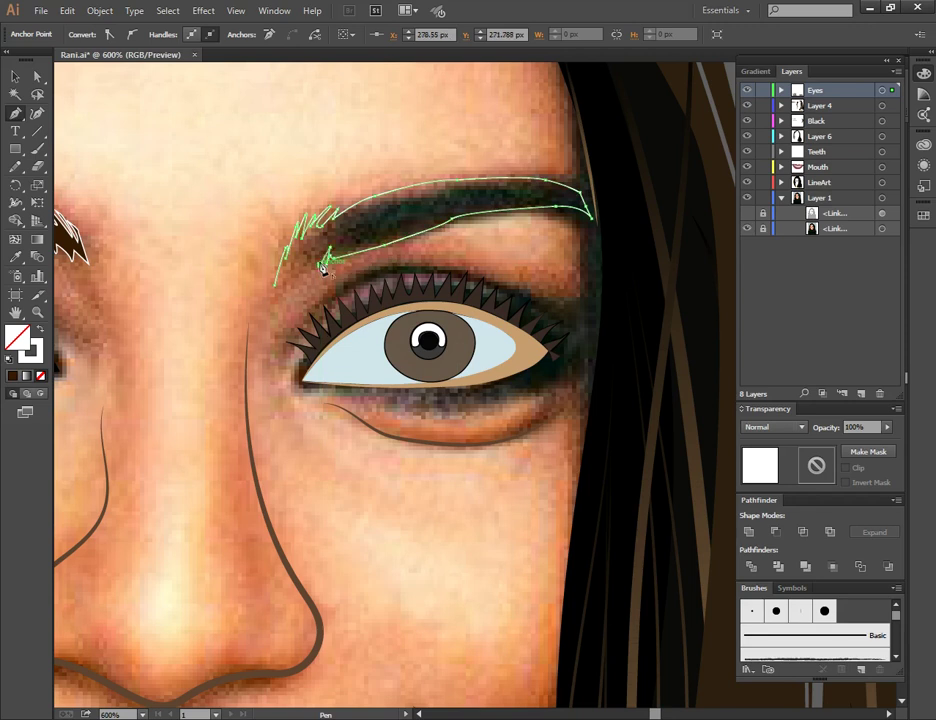
left_click_drag(296, 283, 275, 286)
left_click(272, 283)
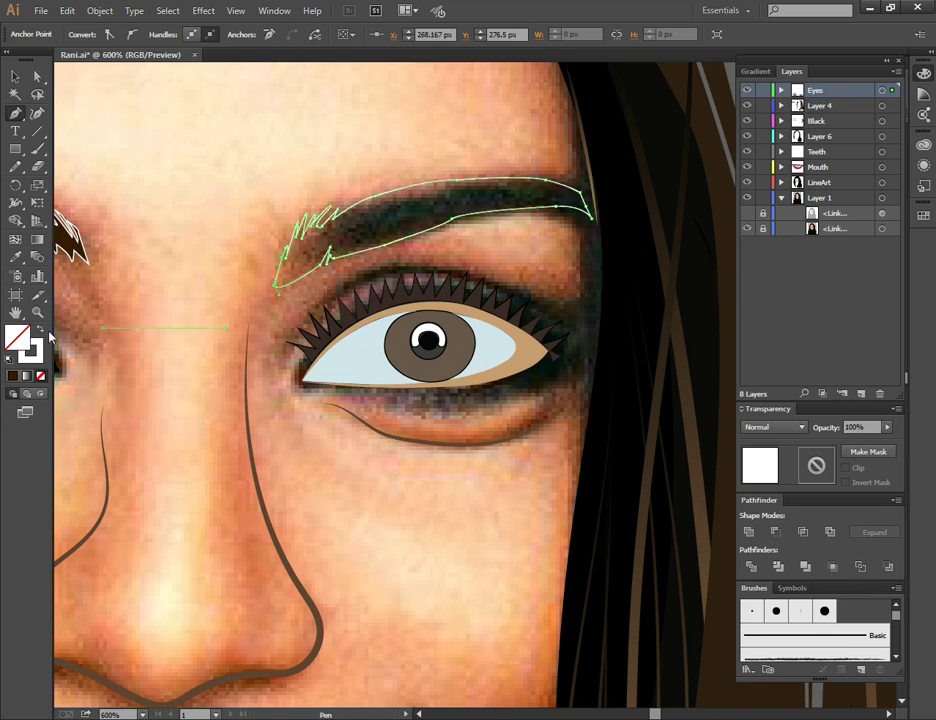
key("v")
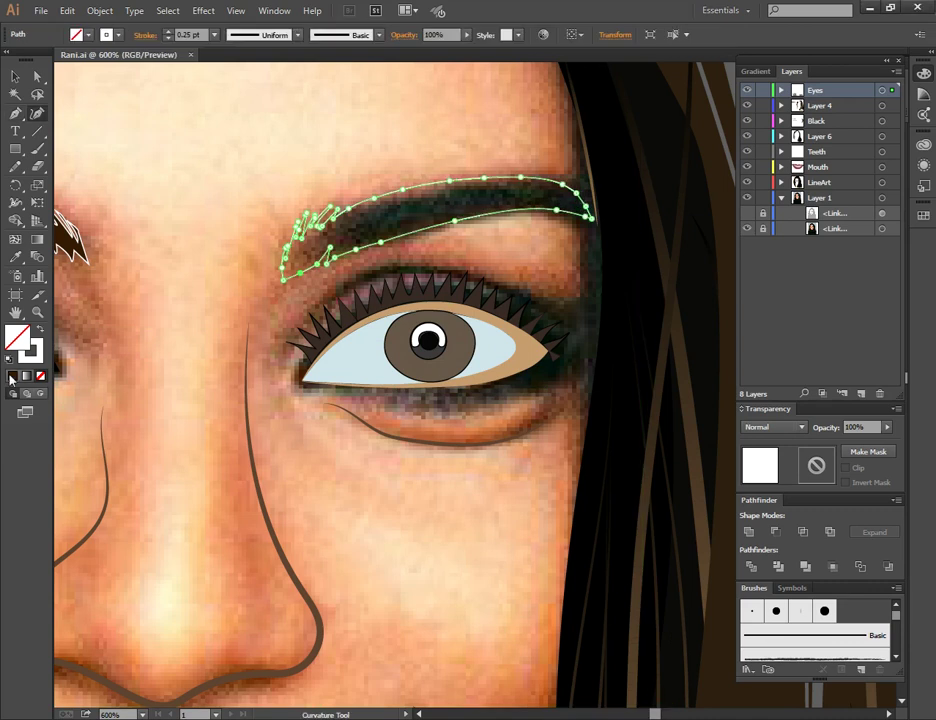
key("shift+x")
left_click(15, 76)
left_click(194, 159)
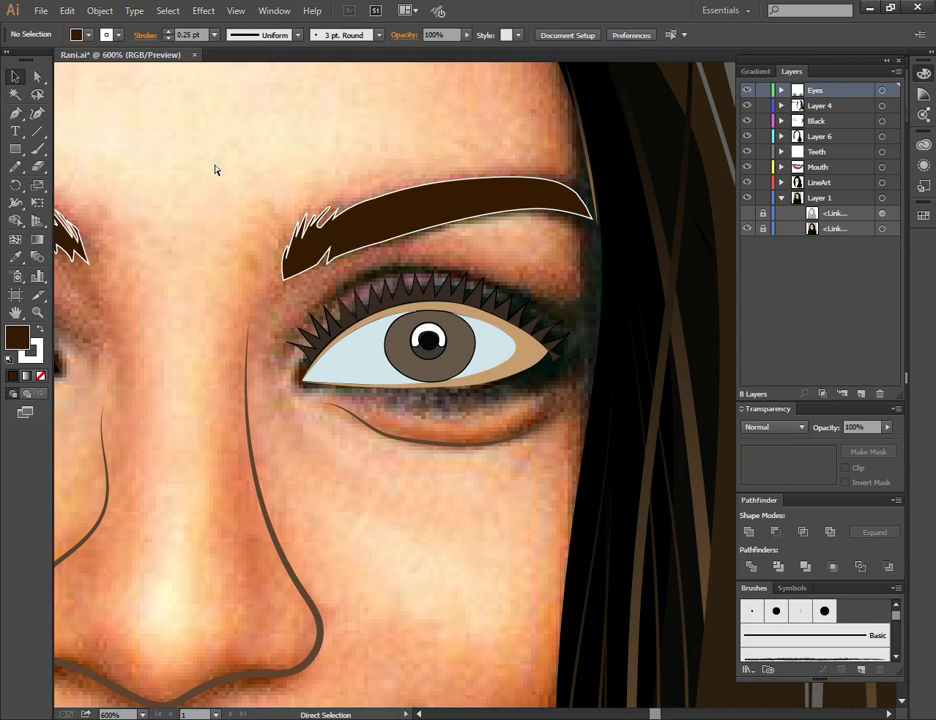
Step: Toggle the photo and face layers on and off to compare them with the vector artwork
key("ctrl+minus")
key("ctrl+minus")
key("ctrl+minus")
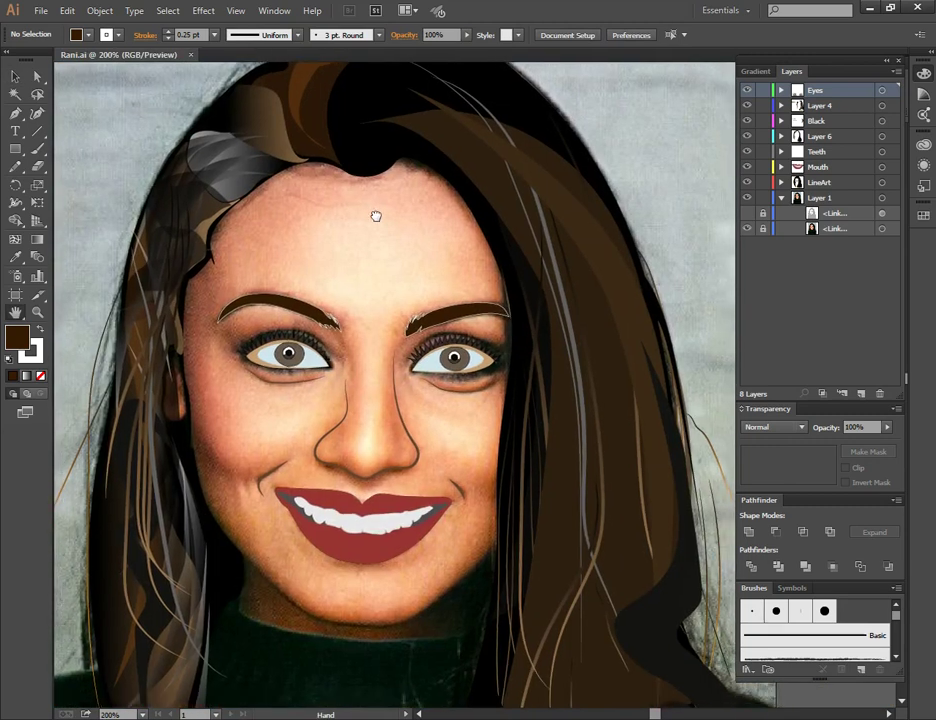
left_click(746, 228)
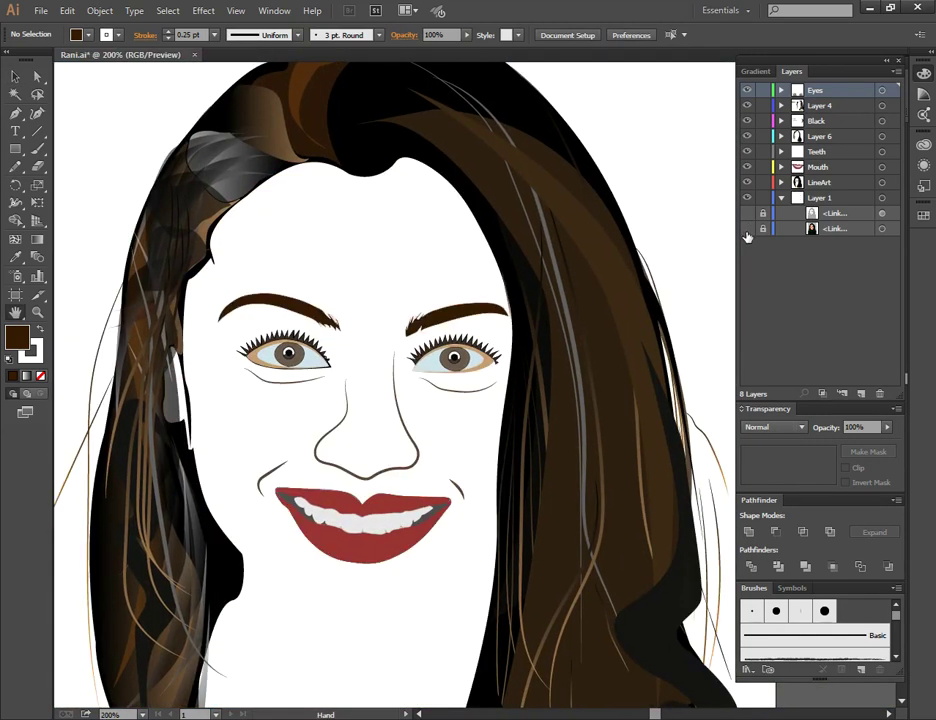
left_click(746, 229)
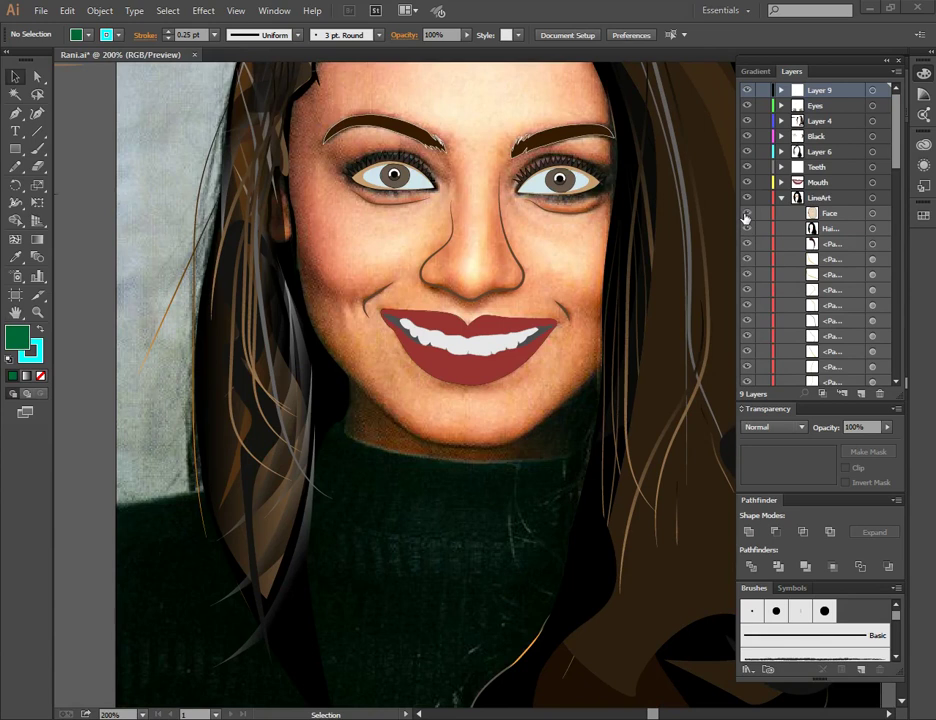
left_click(746, 214)
scroll(760, 280, "down", 10)
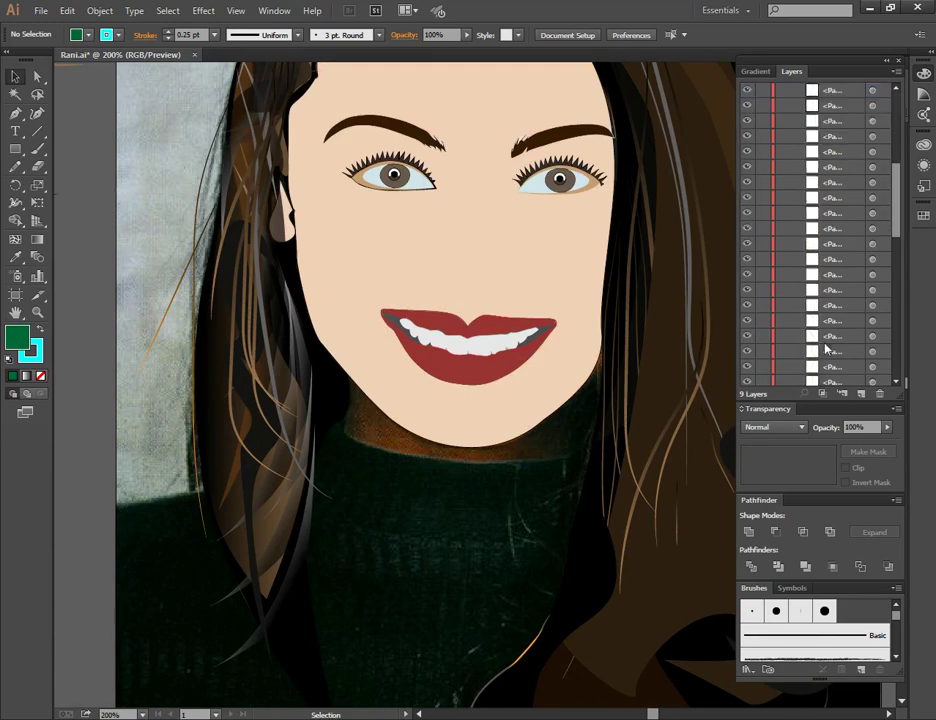
left_click(746, 379)
left_click(746, 379)
scroll(826, 285, "up", 10)
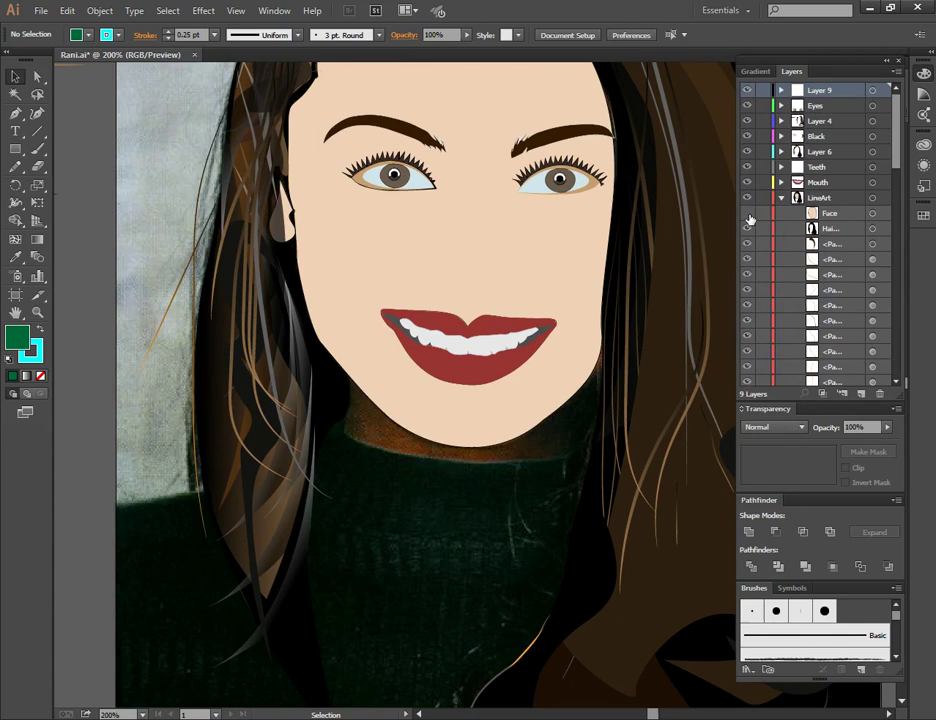
left_click(747, 214)
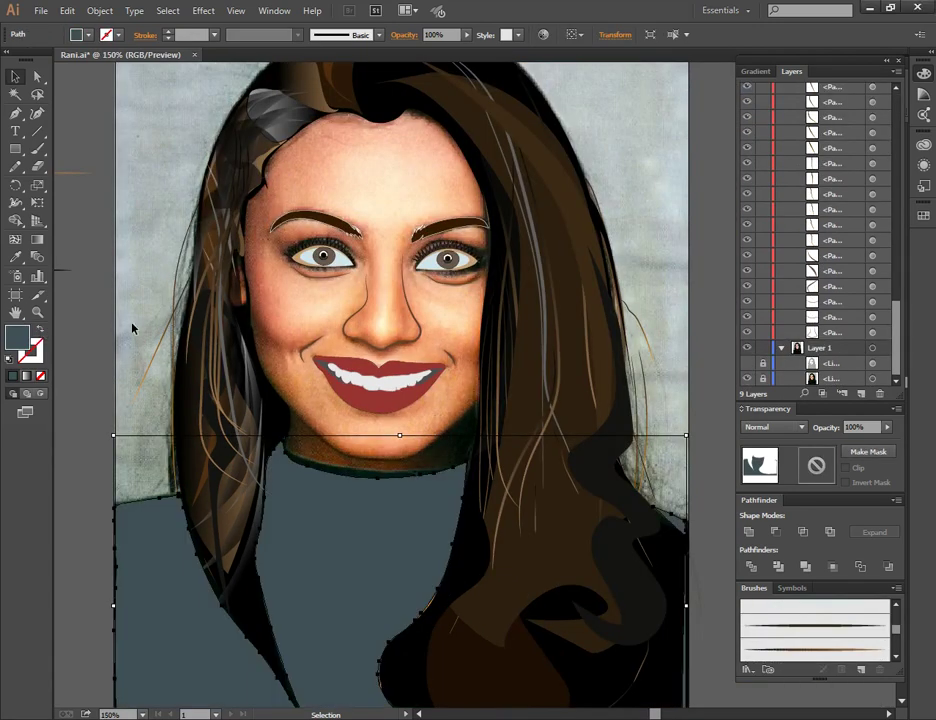
Step: Deselect the sweater, fit the artboard, then zoom to 200% centred on the face
left_click(136, 328)
key("ctrl+1")
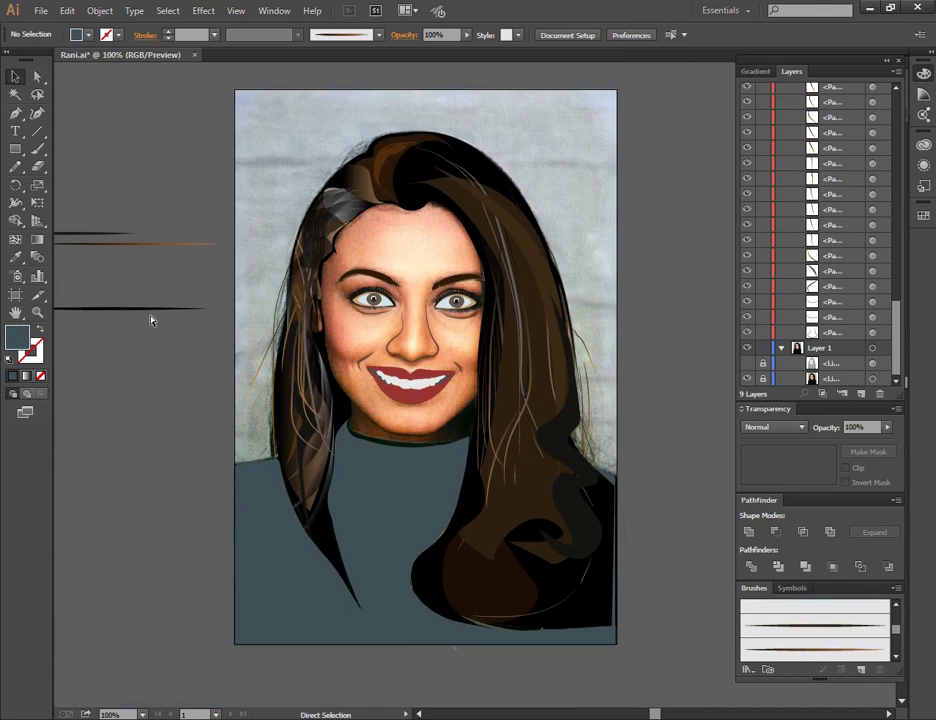
key("a")
key("ctrl+equal")
scroll(300, 230, "up", 3)
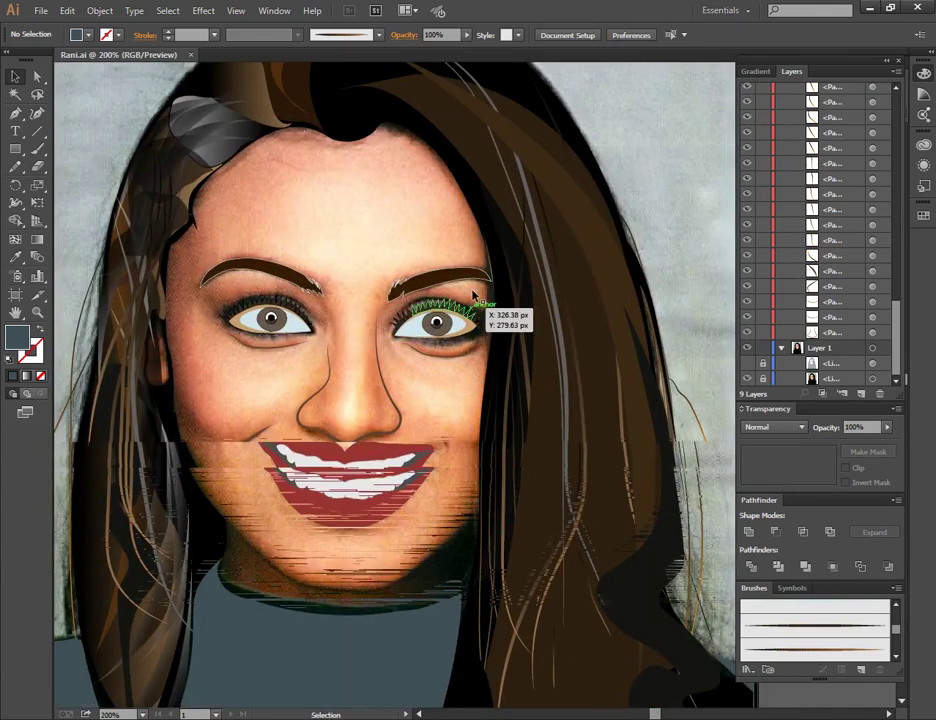
left_click_drag(338, 251, 407, 313)
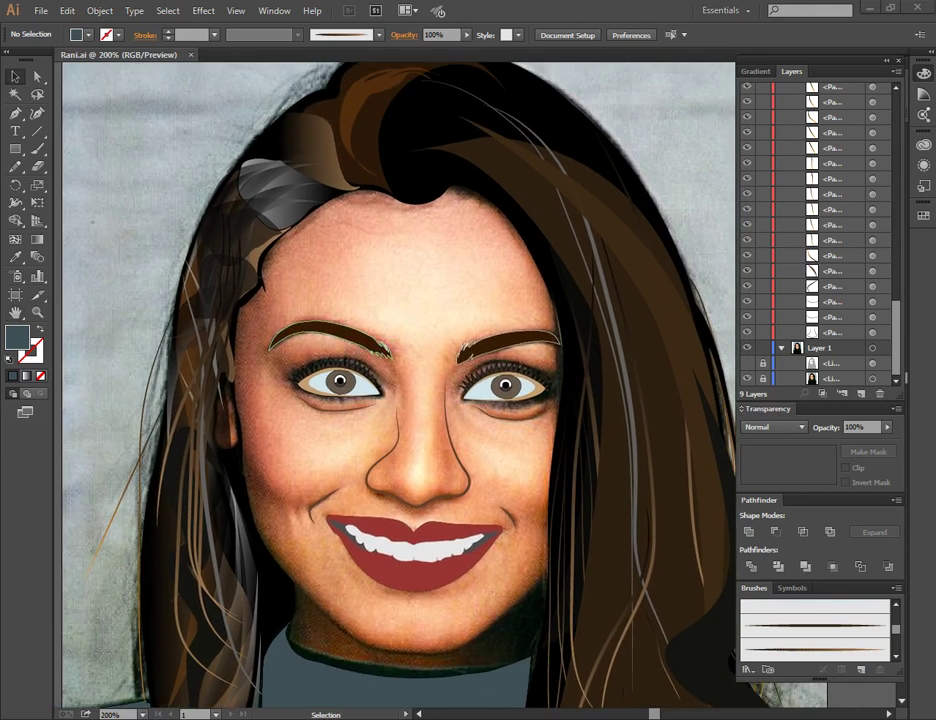
key("ctrl+equal")
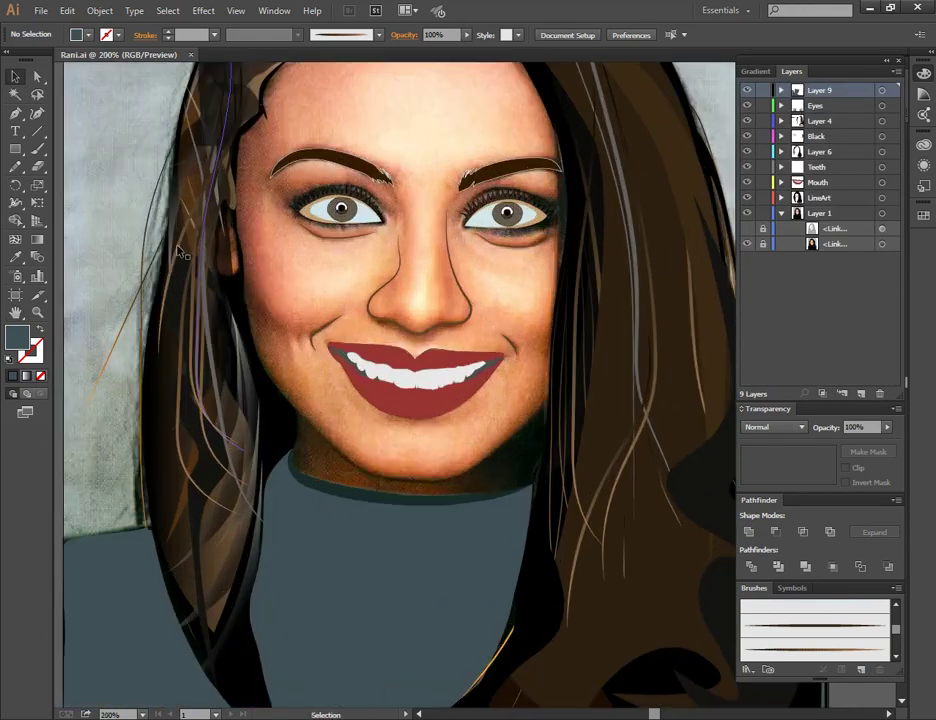
left_click_drag(735, 162, 681, 162)
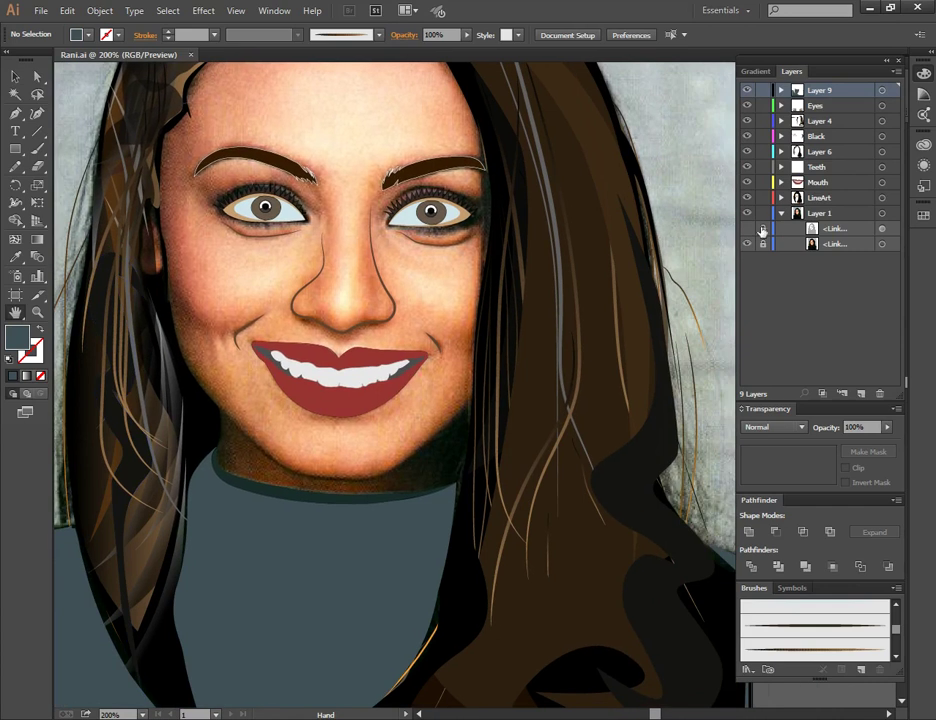
Step: Hide the Face sublayer's photo texture inside LineArt and save the file
left_click(781, 198)
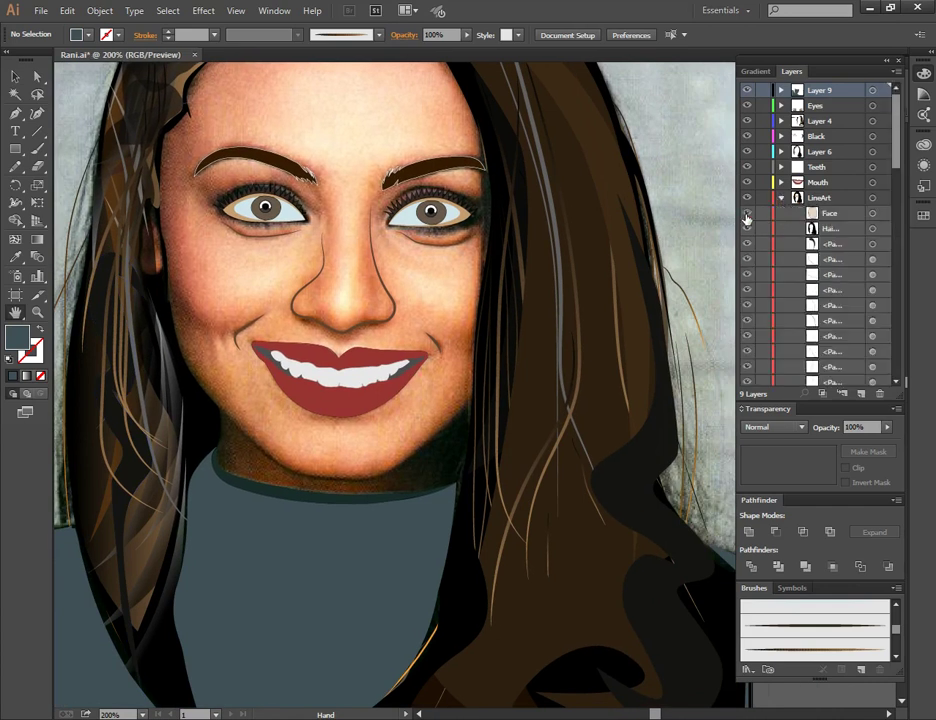
left_click(746, 214)
left_click_drag(692, 238, 702, 238)
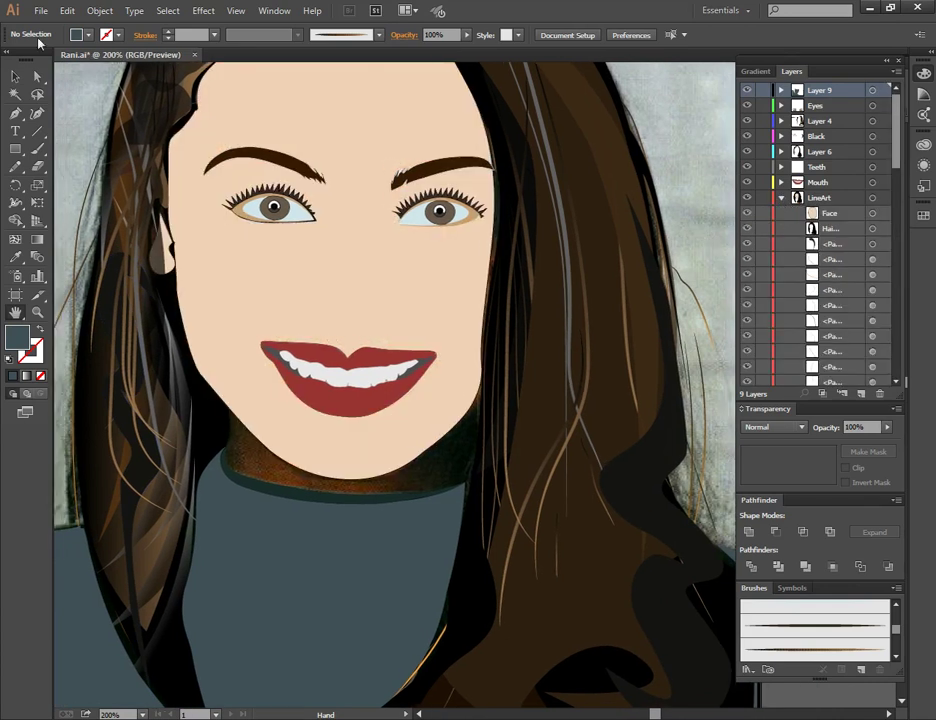
left_click(41, 10)
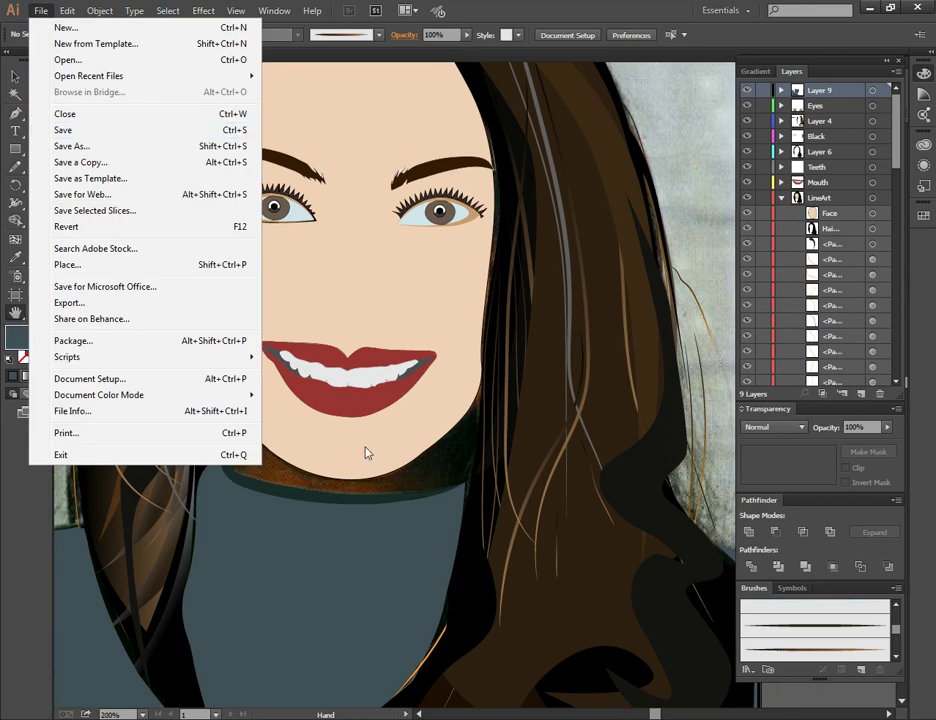
left_click(357, 490)
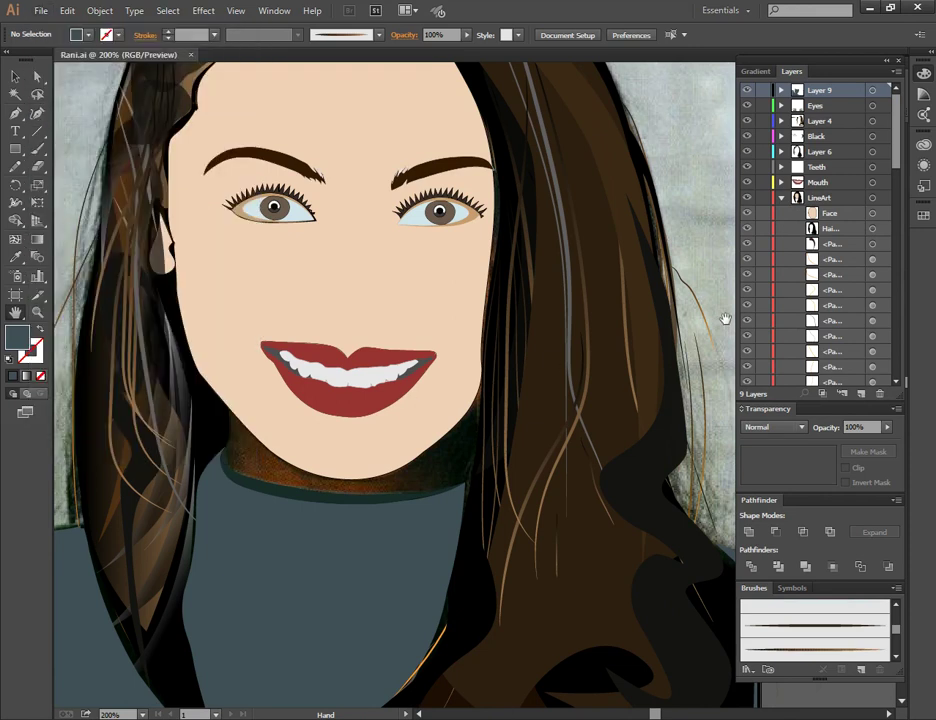
key("v")
left_click(240, 210)
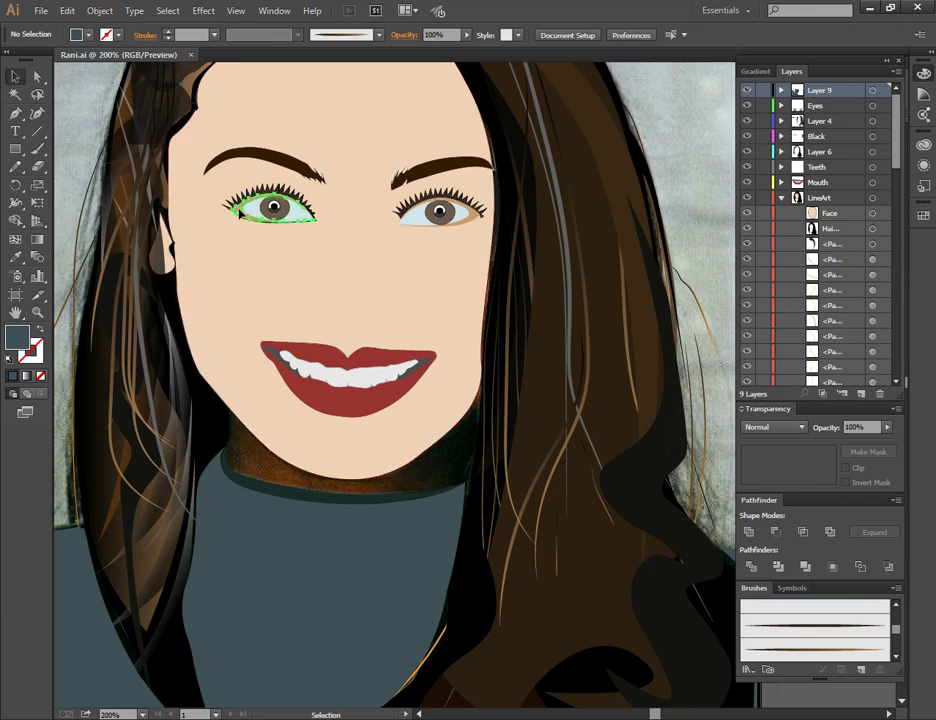
Step: Zoom in on the chin and start a new path down the neck's left edge
left_click(233, 447)
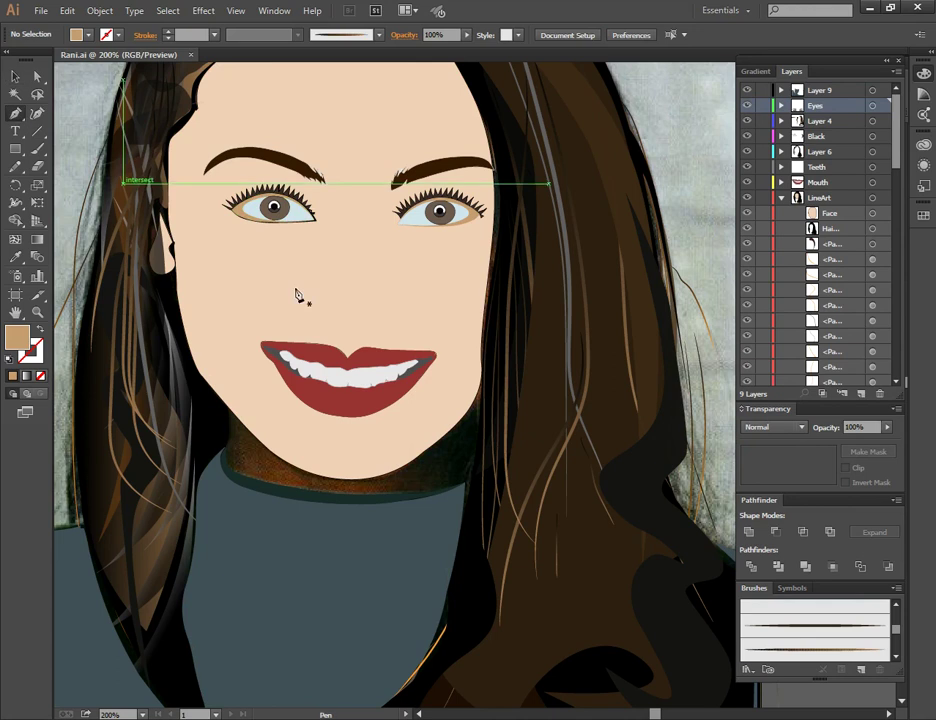
key("ctrl+=")
left_click_drag(328, 319, 479, 322)
key("p")
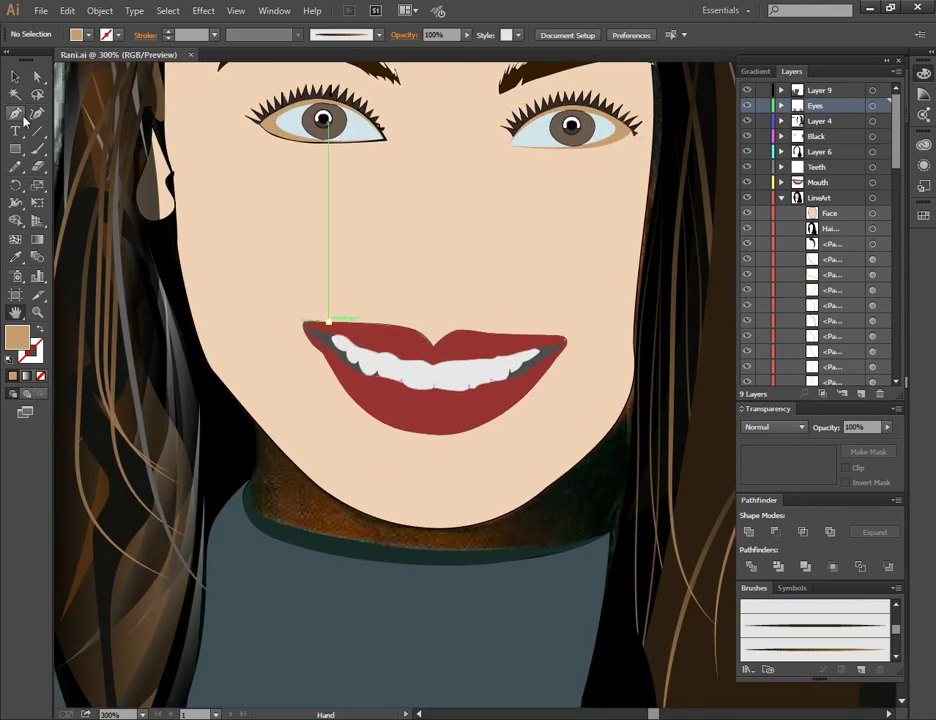
left_click(259, 428)
left_click(250, 476)
left_click(267, 518)
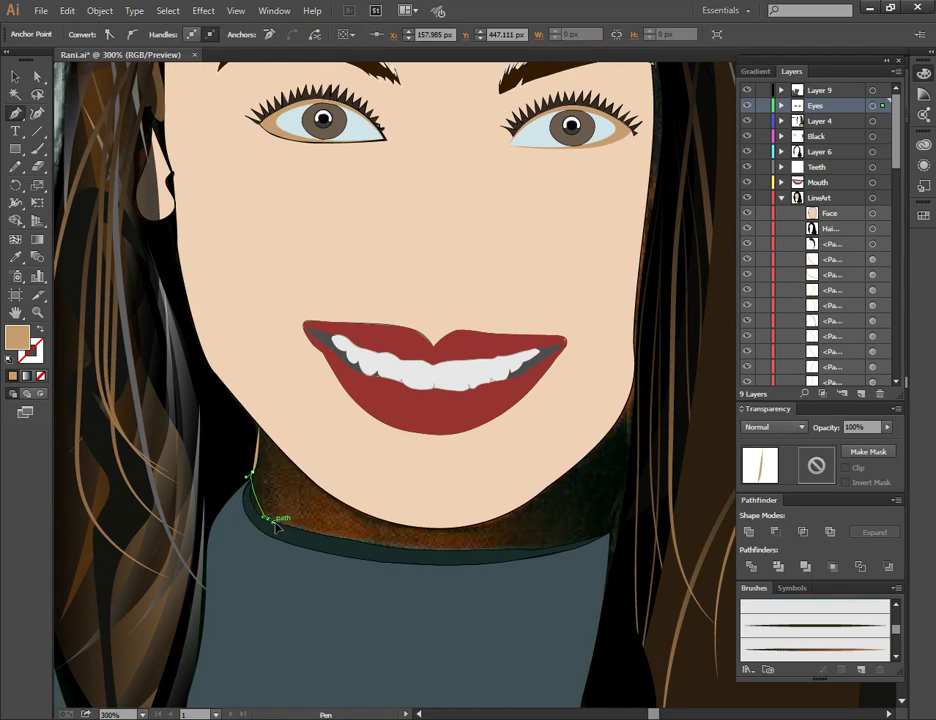
Step: Continue the path along the sweater neckline to the neck's right side and set its fill to None
left_click(392, 549)
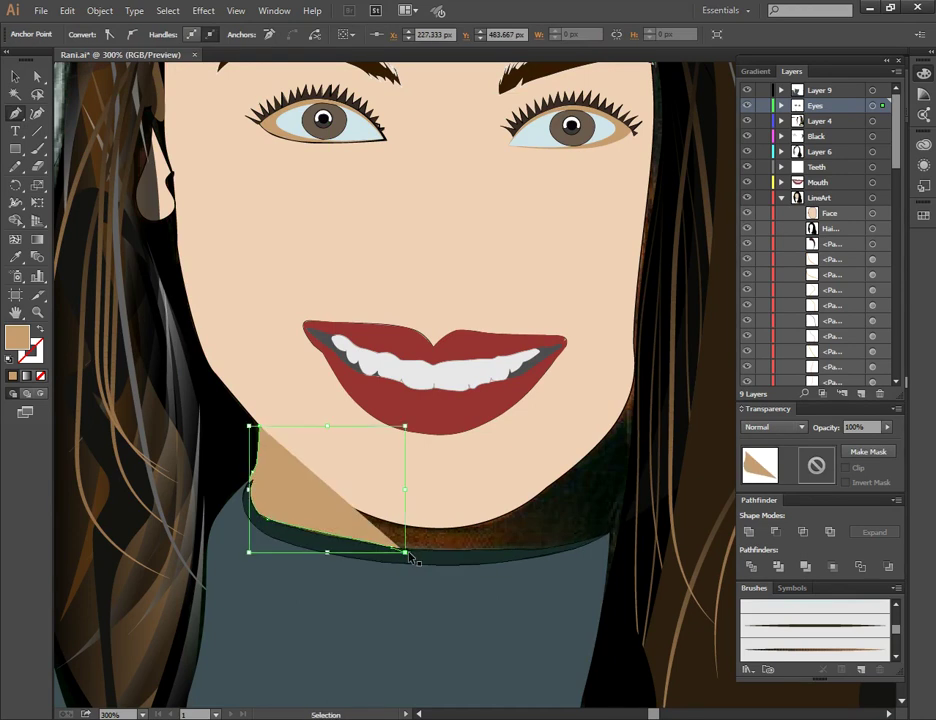
left_click_drag(390, 546, 414, 546)
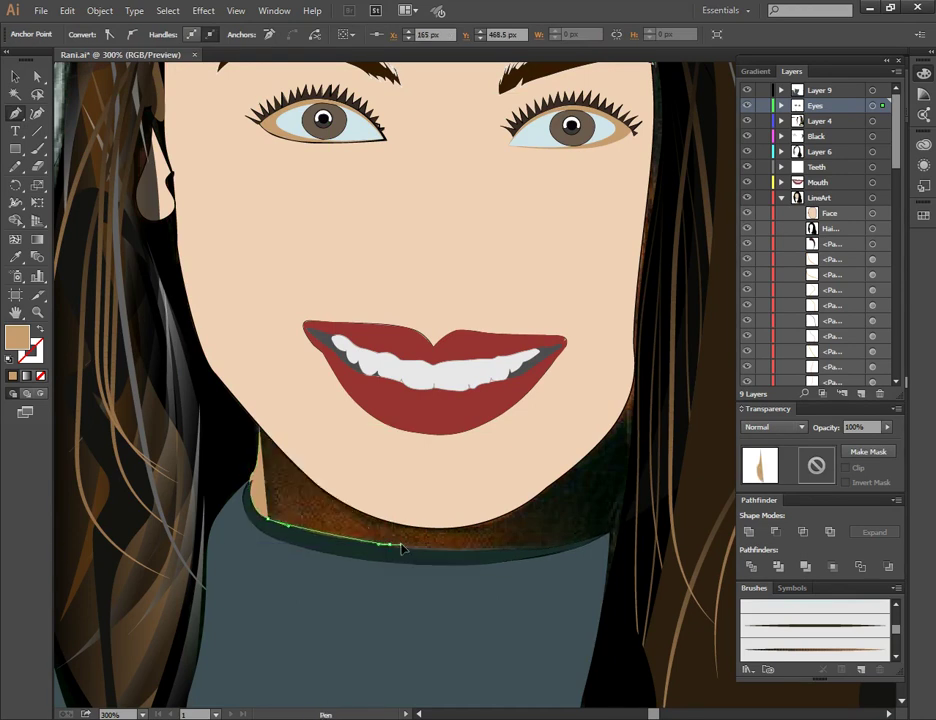
mouse_move(585, 546)
left_mouse_down()
mouse_move(613, 530)
mouse_move(568, 548)
left_mouse_up()
left_click(608, 537)
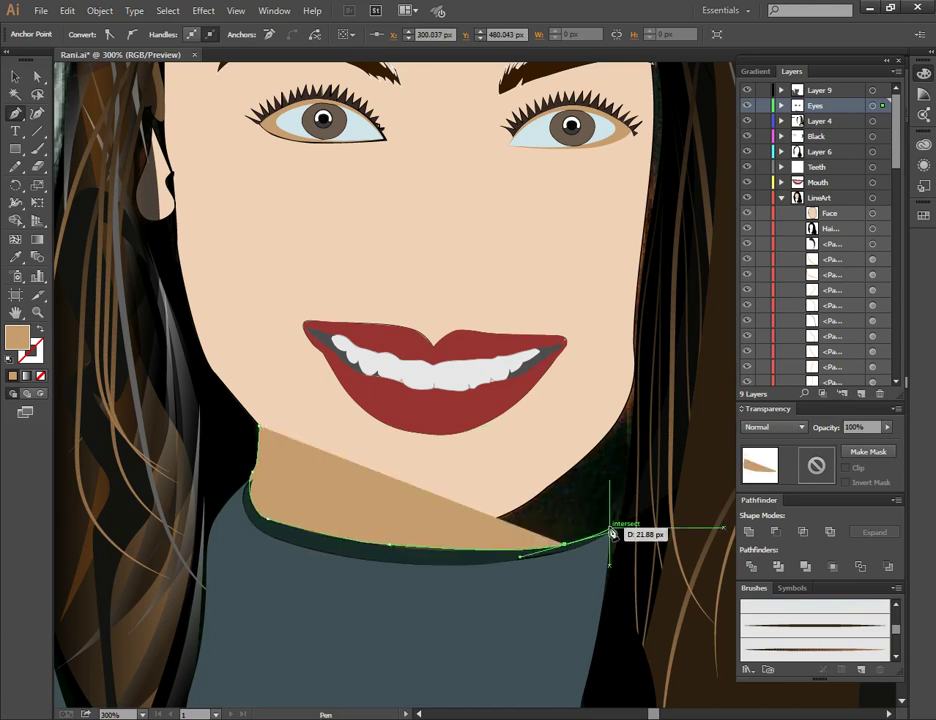
left_click_drag(607, 528, 525, 508)
key("v")
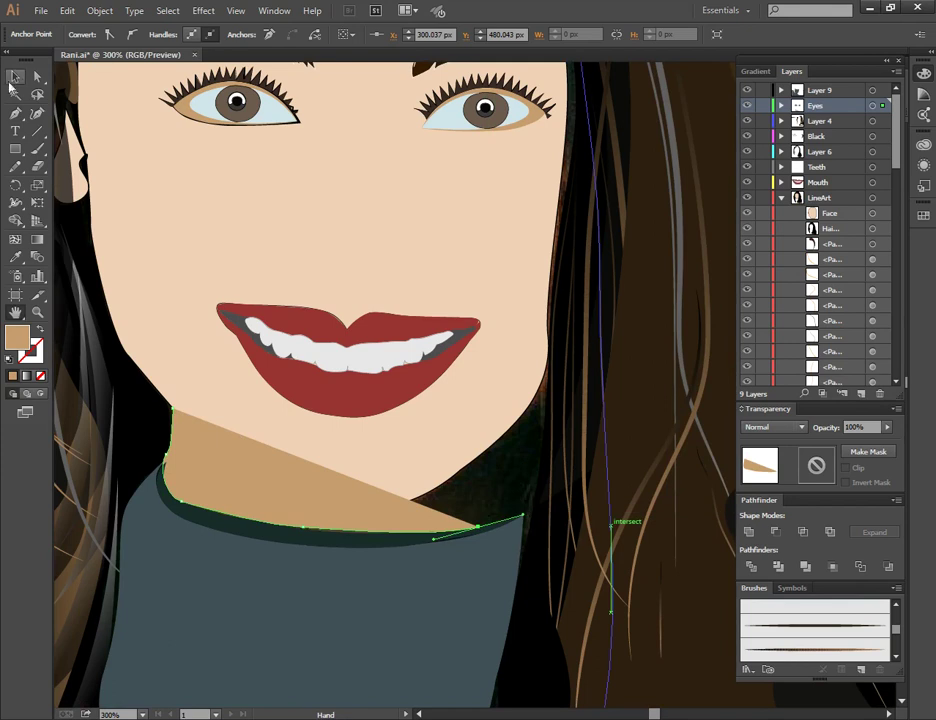
left_click(255, 529)
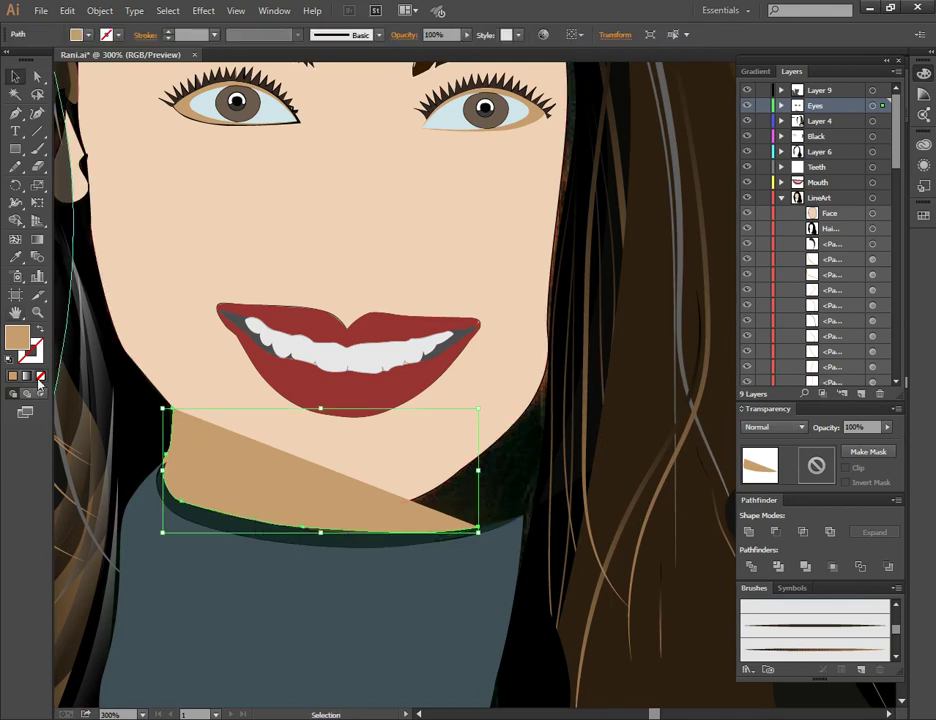
key("slash")
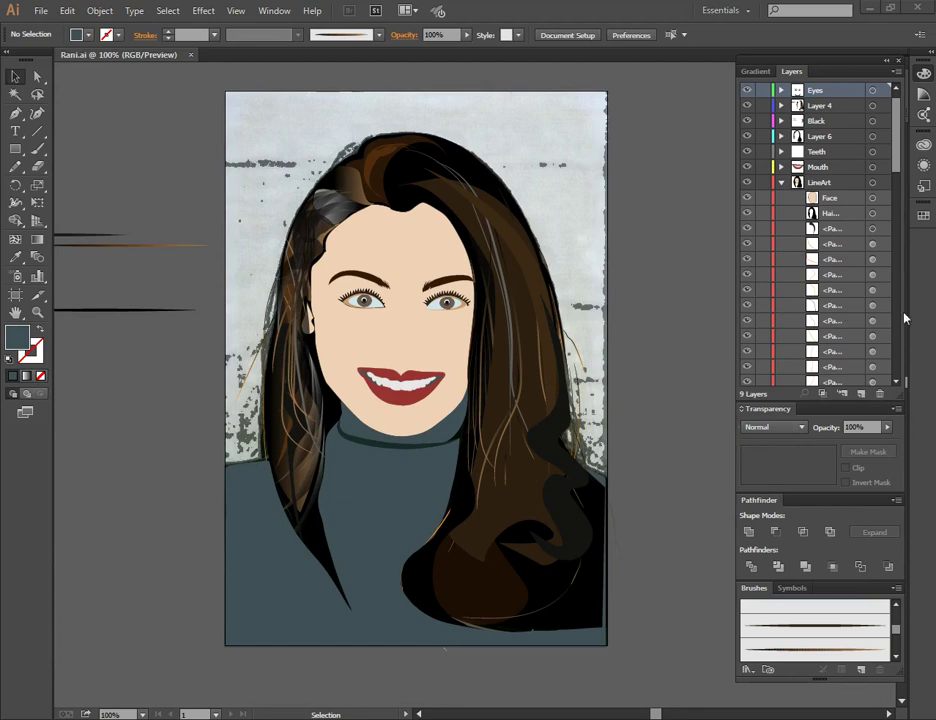
Step: Collapse the LineArt sublayers and toggle the background photo to check the artwork
left_click(895, 383)
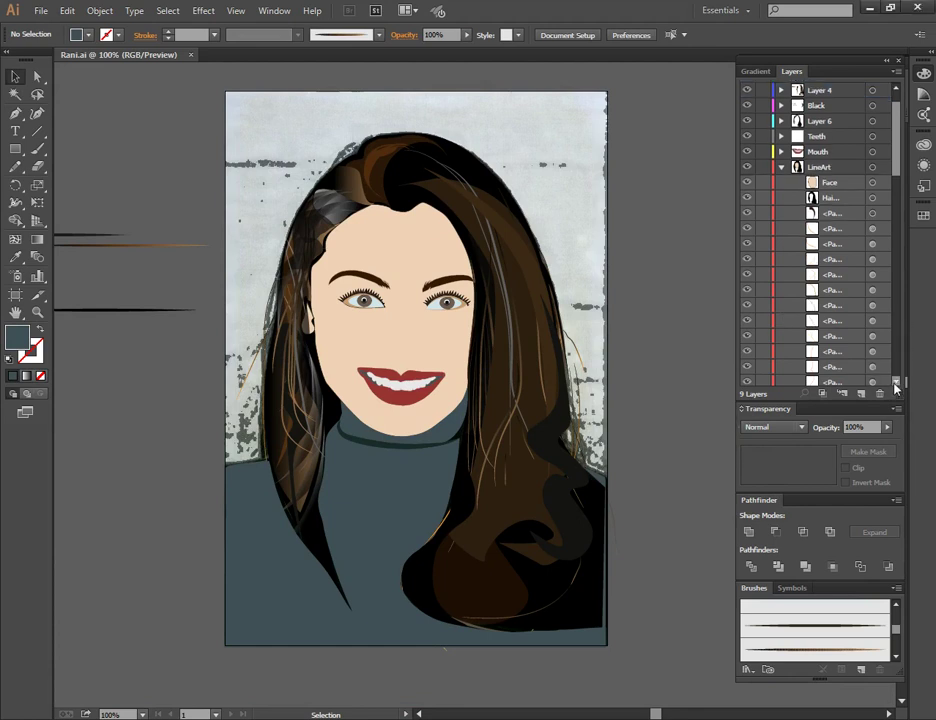
left_click(781, 167)
left_click(748, 245)
left_click(748, 245)
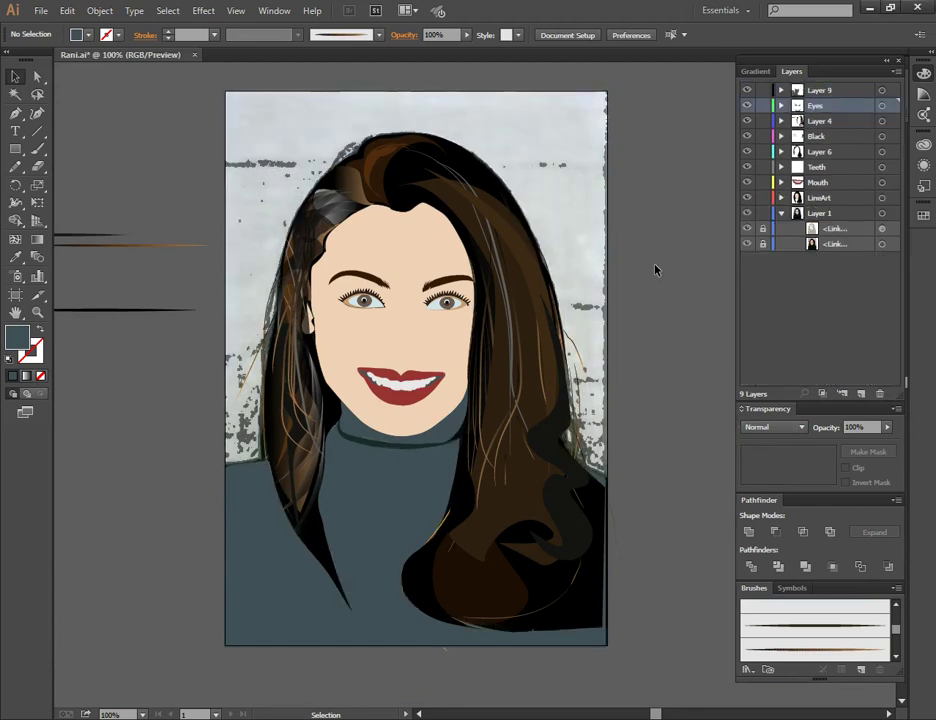
key("a")
key("ctrl+equal")
Step: Deselect the face shape, recheck it against the photo, and zoom out to the whole page
left_click(15, 76)
left_click(41, 10)
left_click(41, 10)
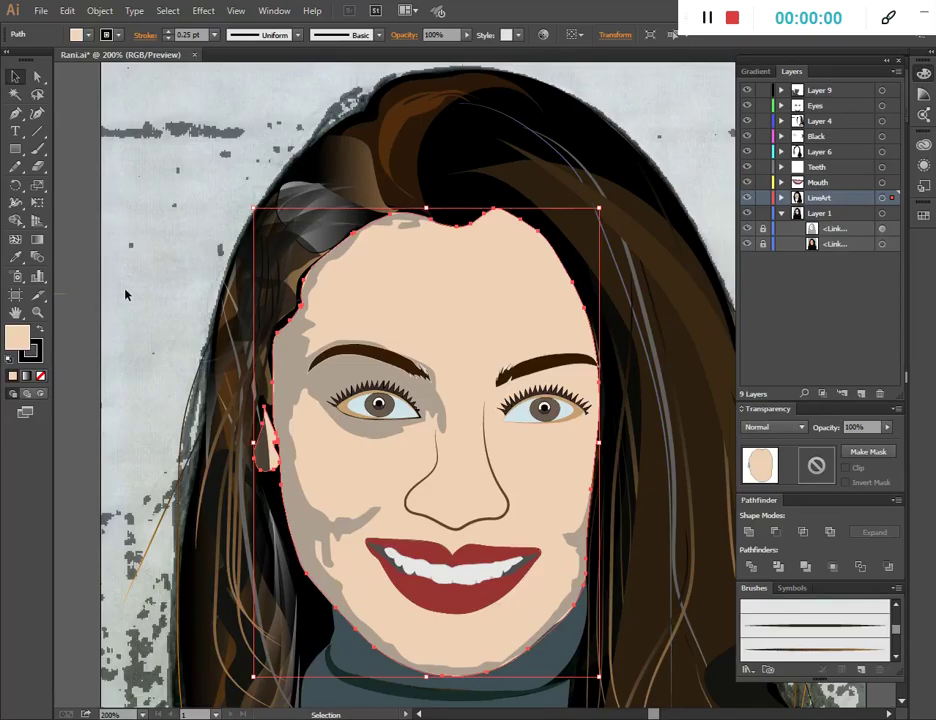
left_click(91, 211)
left_click(748, 245)
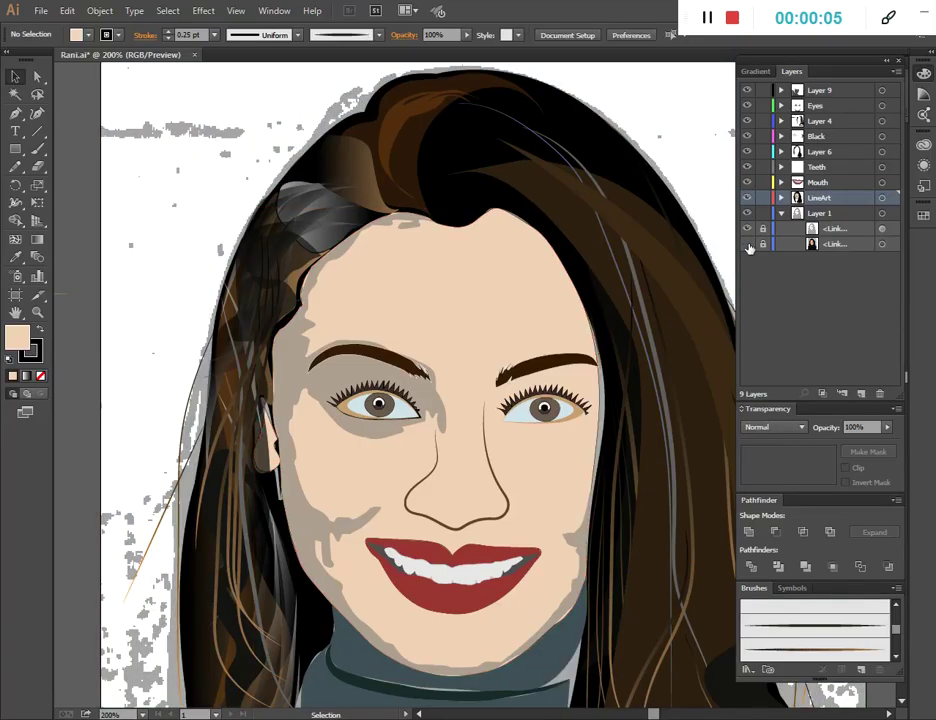
left_click(748, 245)
key("ctrl+minus")
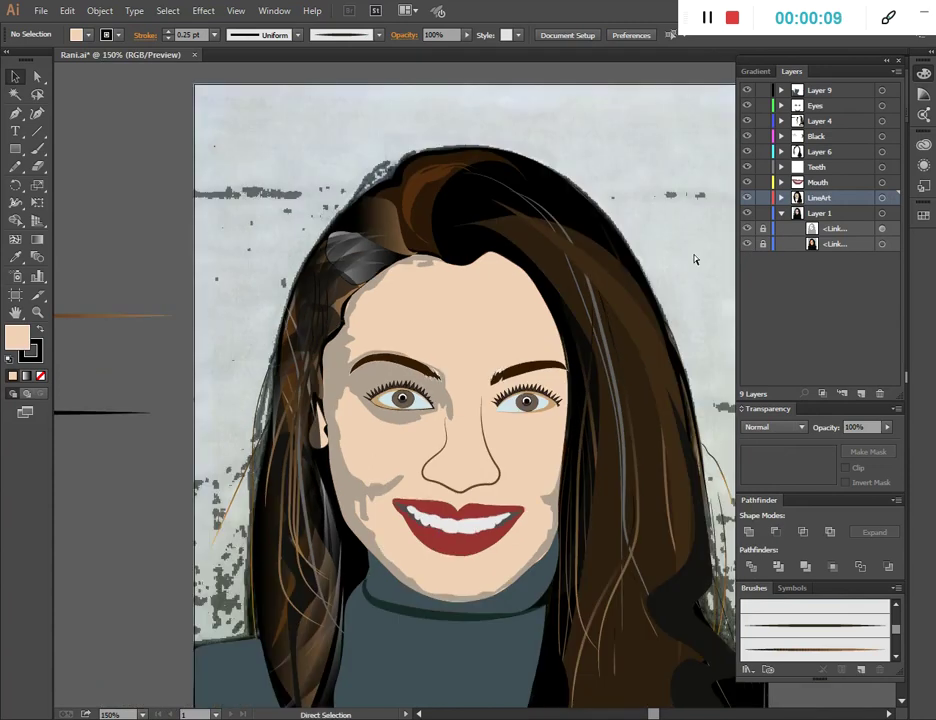
key("ctrl+minus")
Step: Recolour the face shading shape to warm tan #C6A487
key("v")
left_click(398, 389)
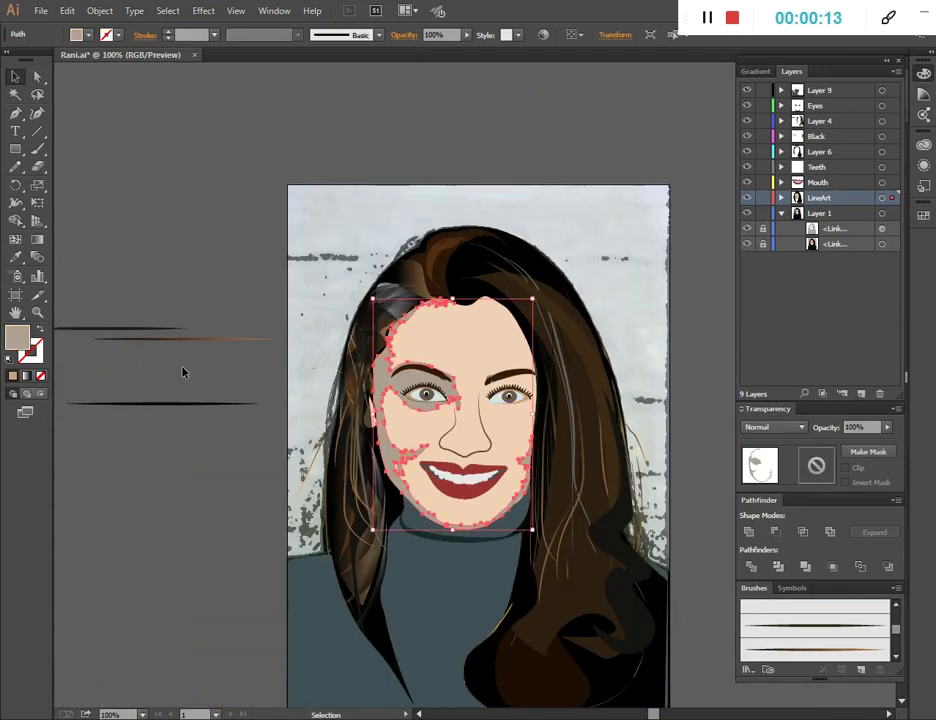
double_click(22, 344)
left_click(604, 441)
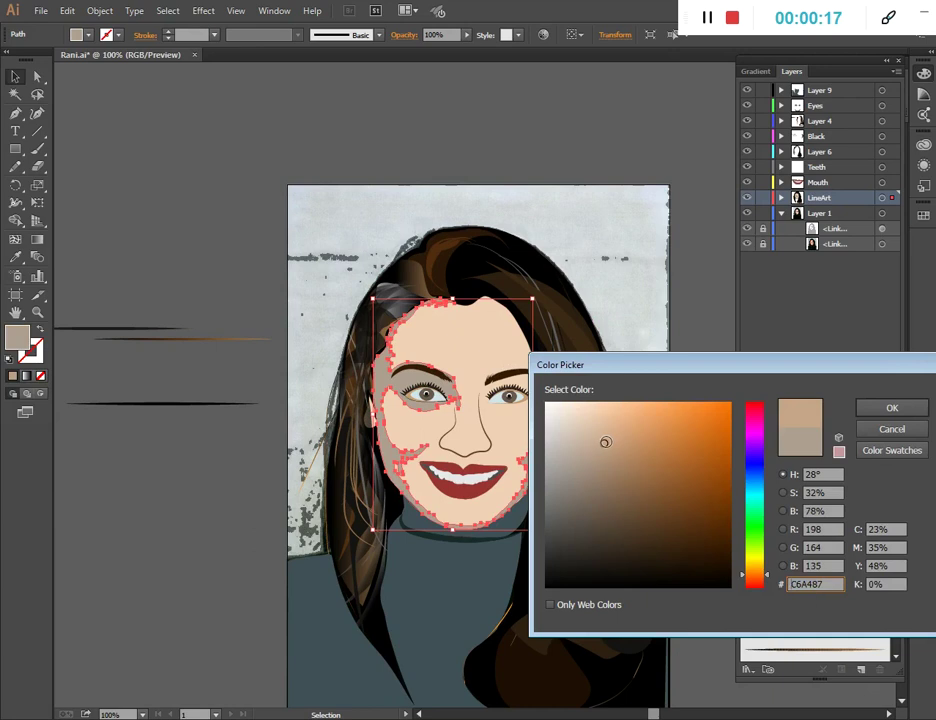
left_click(892, 408)
left_click(608, 299)
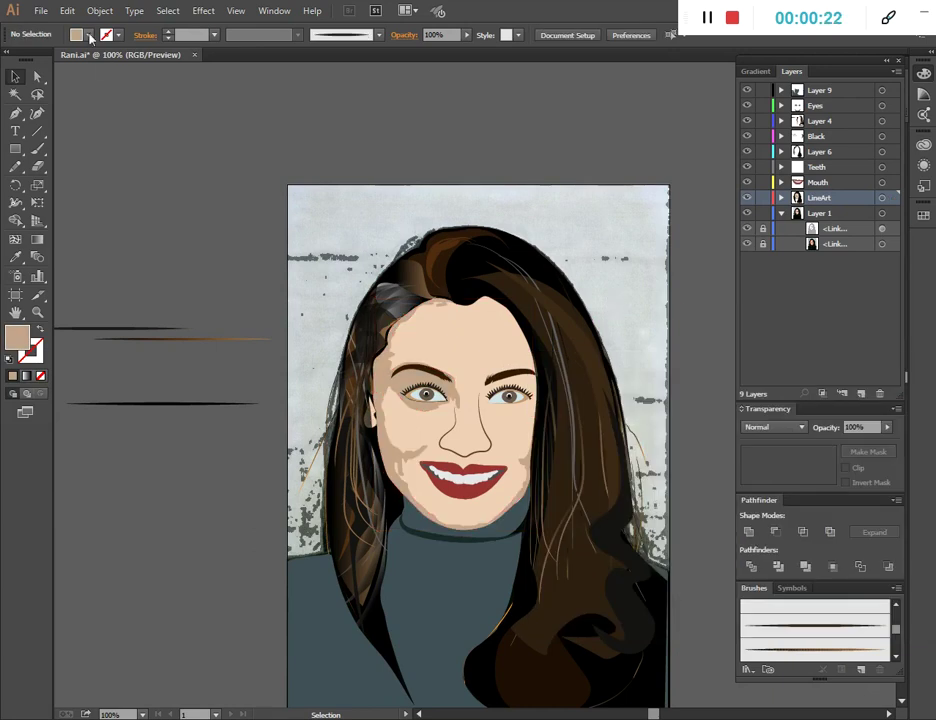
left_click(527, 470)
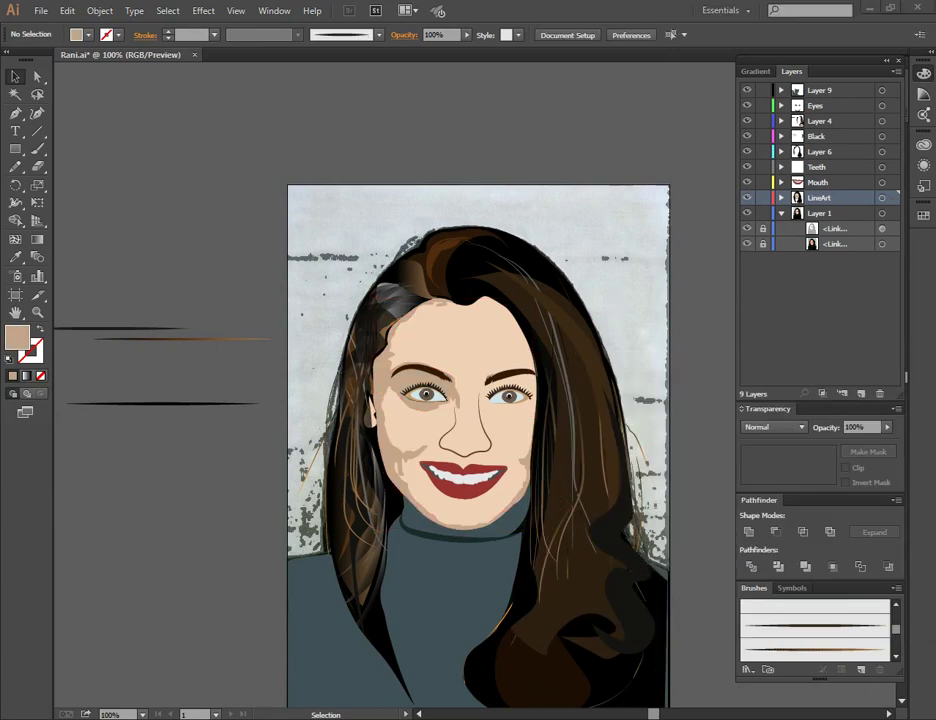
Step: Zoom in on the face and toggle the background photo to compare the vector artwork
key("ctrl+plus")
left_click_drag(897, 160, 897, 375)
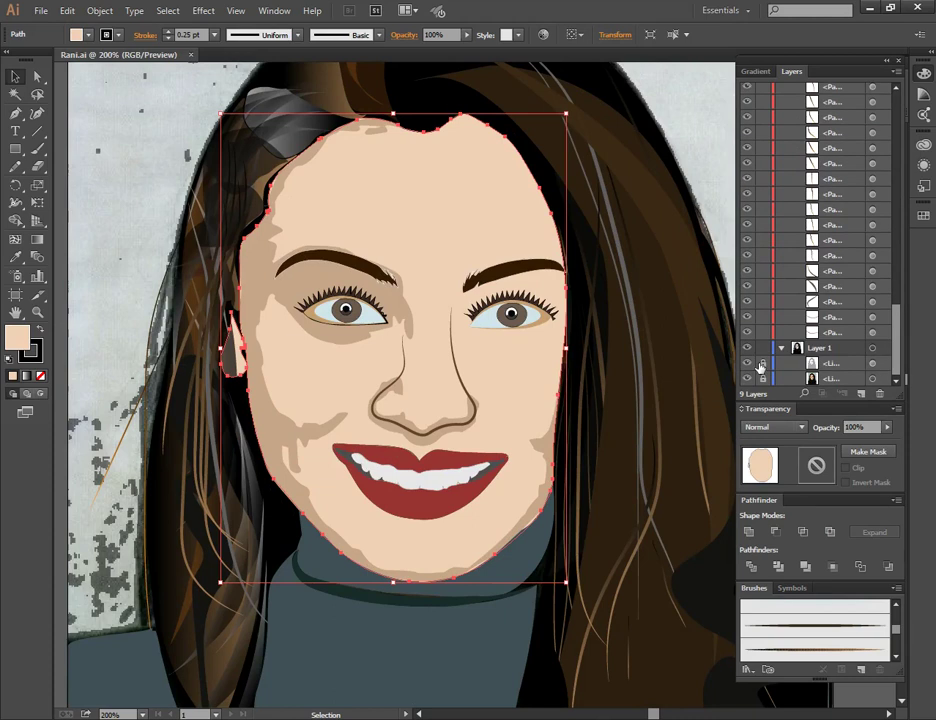
left_click(748, 378)
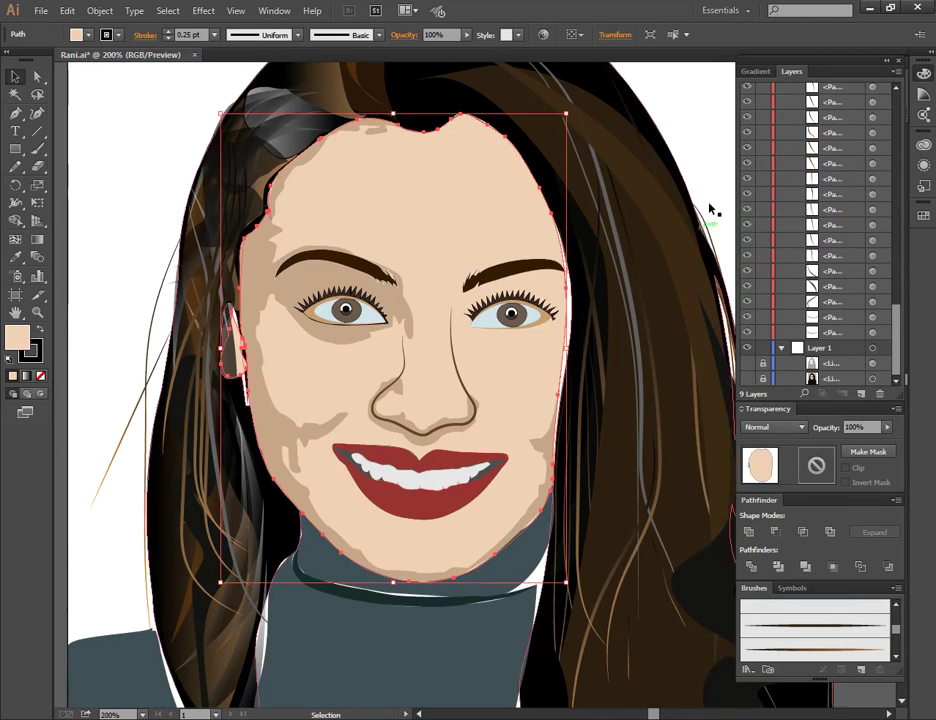
key("ctrl+shift+a")
key("ctrl+minus")
scroll(663, 248, "down", 1)
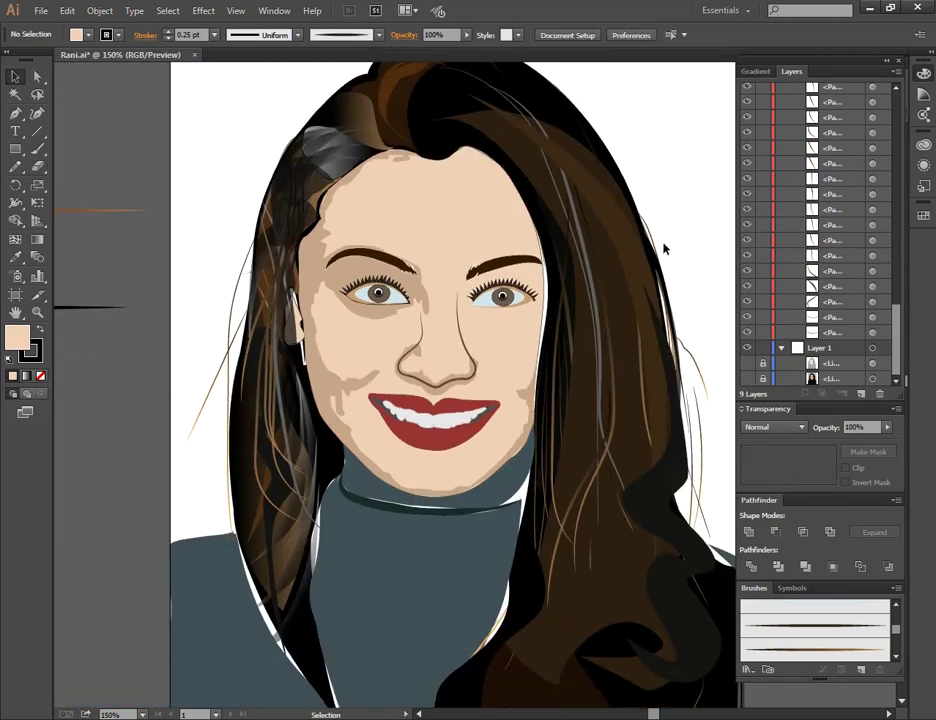
left_click(747, 380)
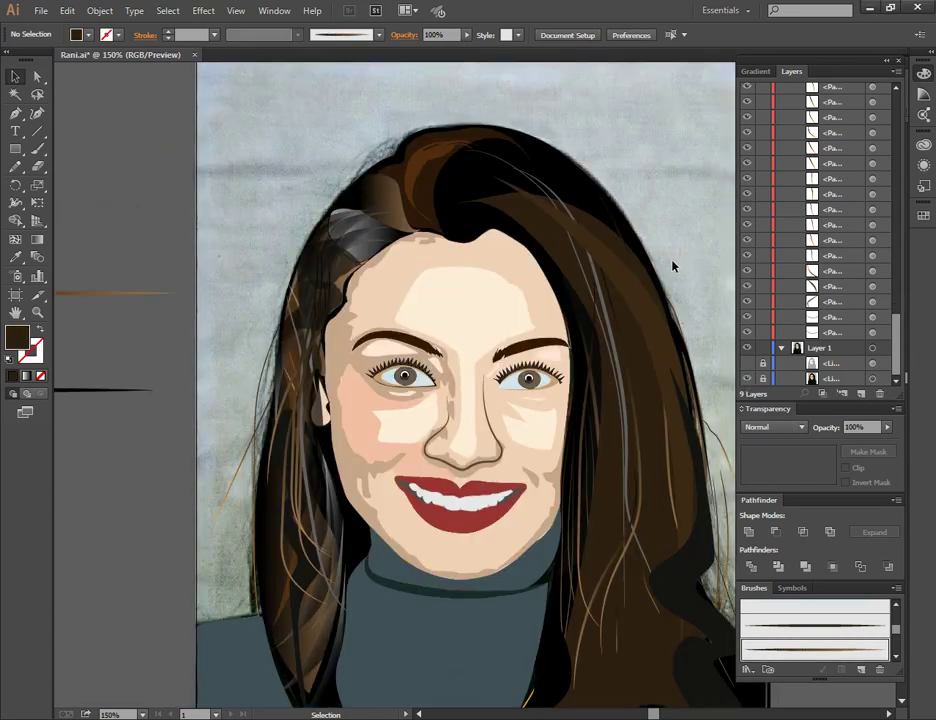
Step: Pan and zoom closer on the face, hiding and restoring the reference photo again
left_click_drag(672, 263, 594, 152)
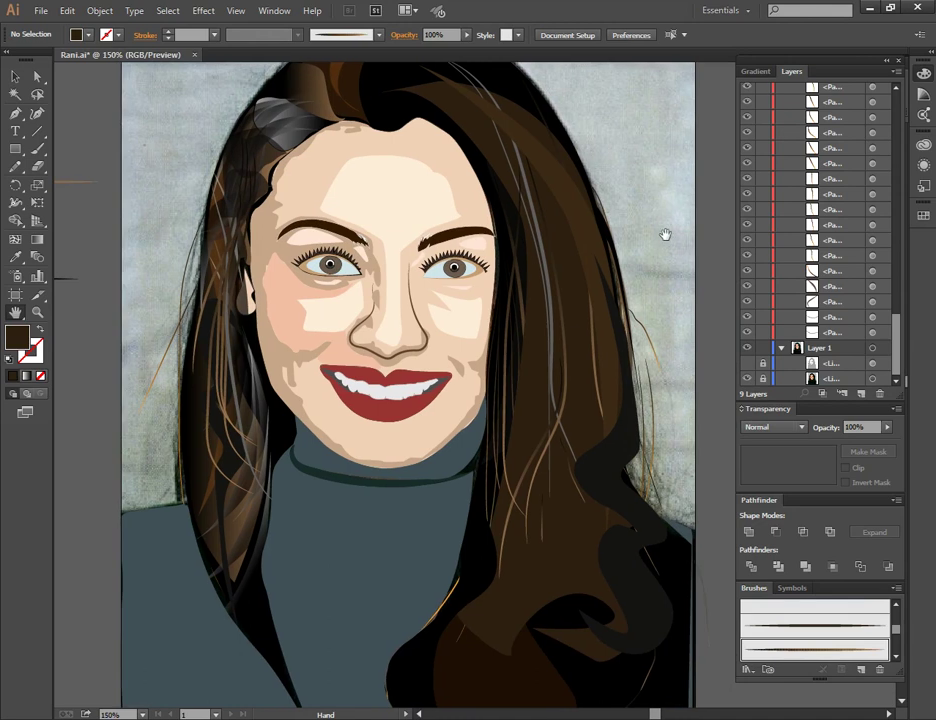
left_click(747, 379)
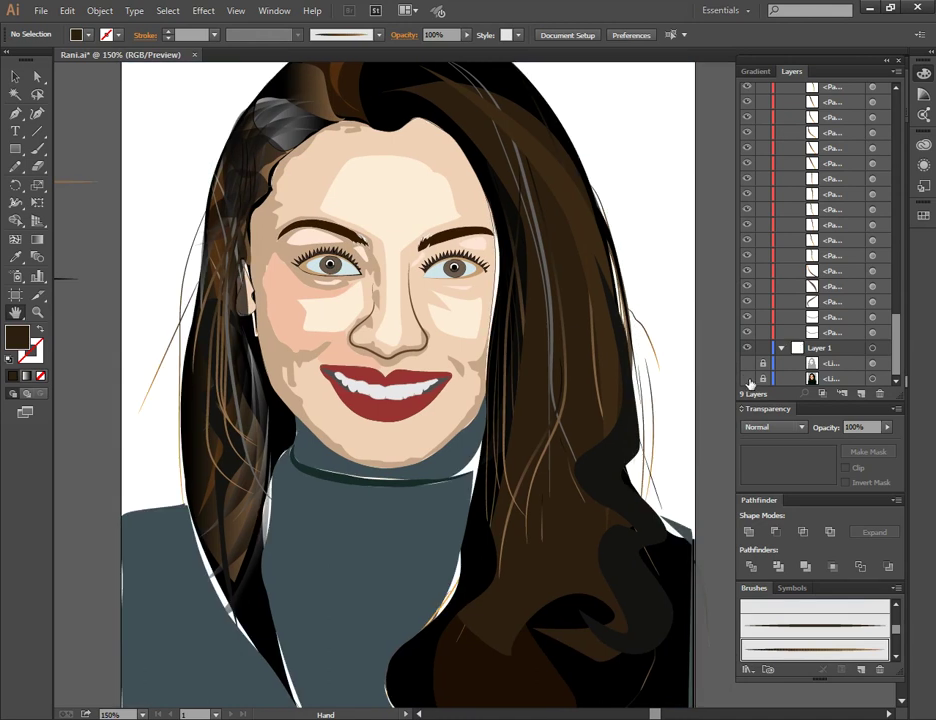
left_click(747, 379)
scroll(689, 369, "up", 3)
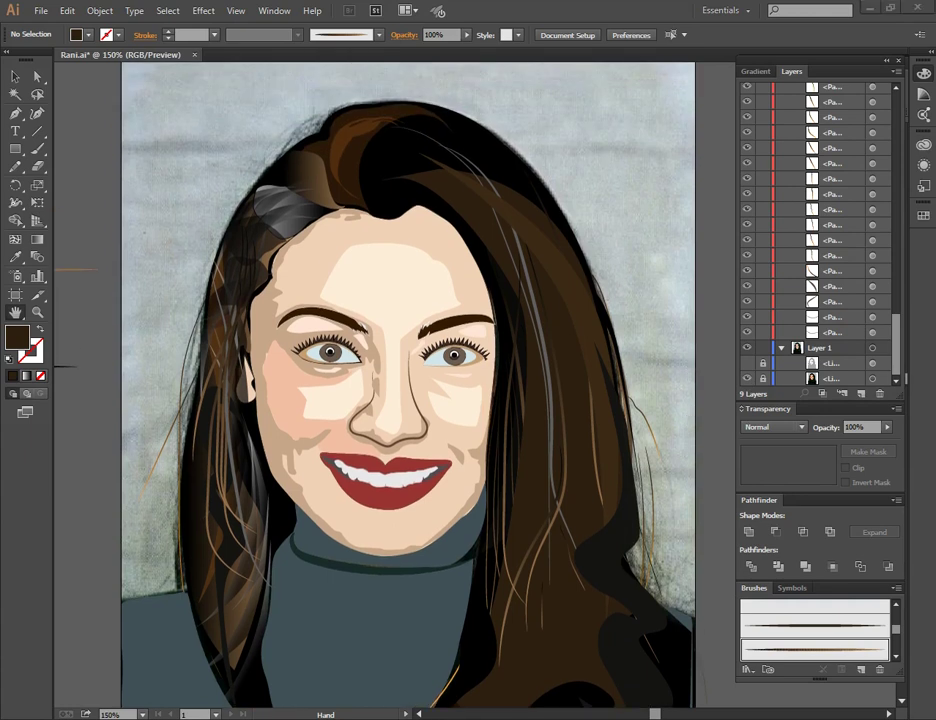
scroll(408, 385, "down", 5)
scroll(679, 338, "up", 2)
mouse_move(679, 338)
left_mouse_down()
mouse_move(439, 516)
mouse_move(438, 546)
left_mouse_up()
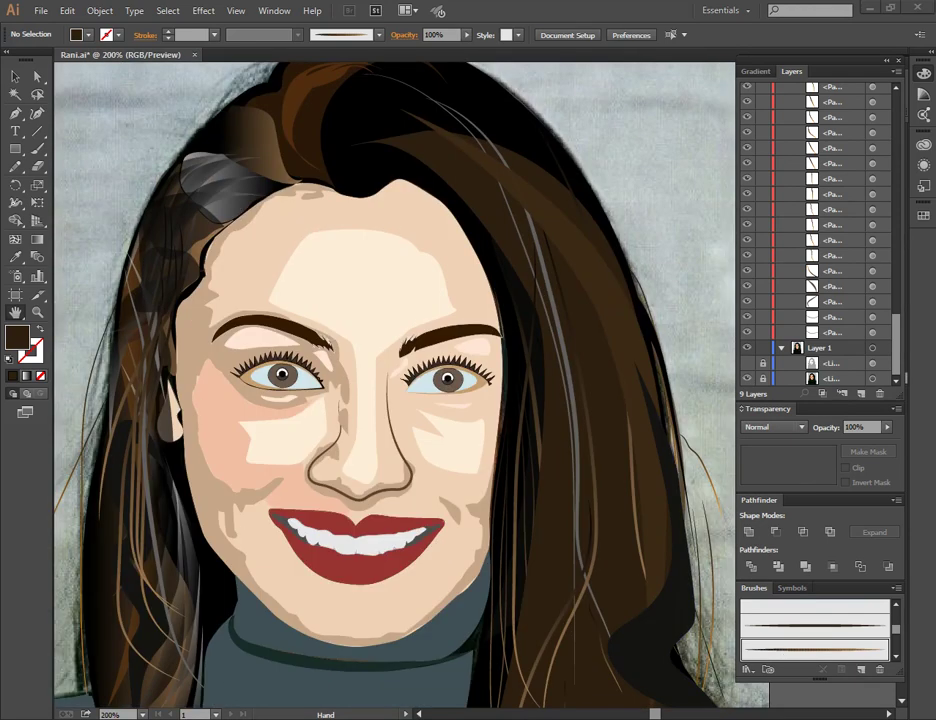
key("ctrl+shift+w")
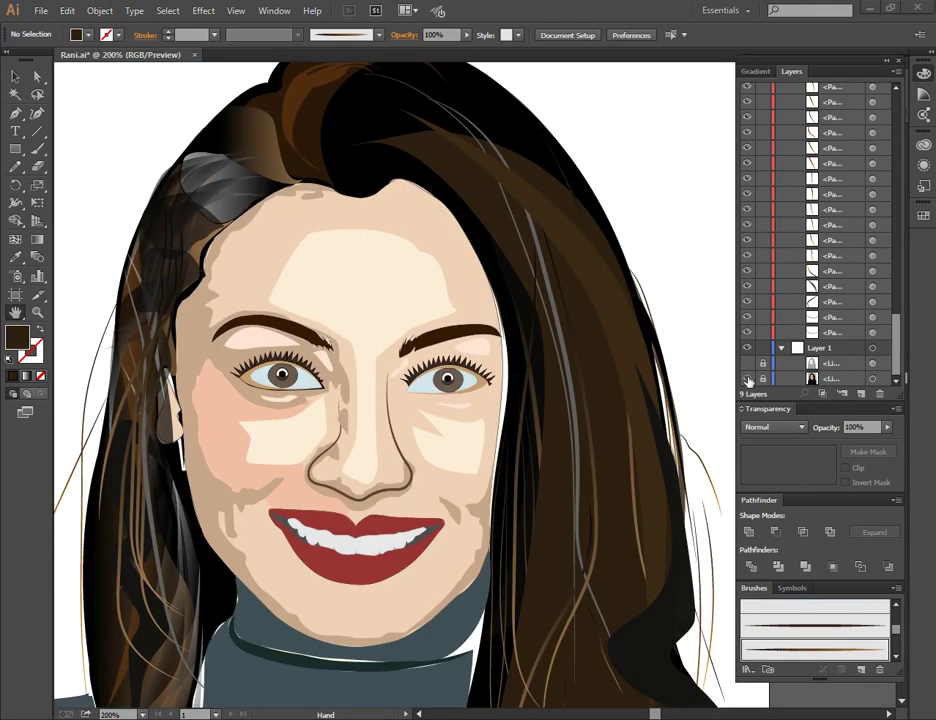
left_click(747, 379)
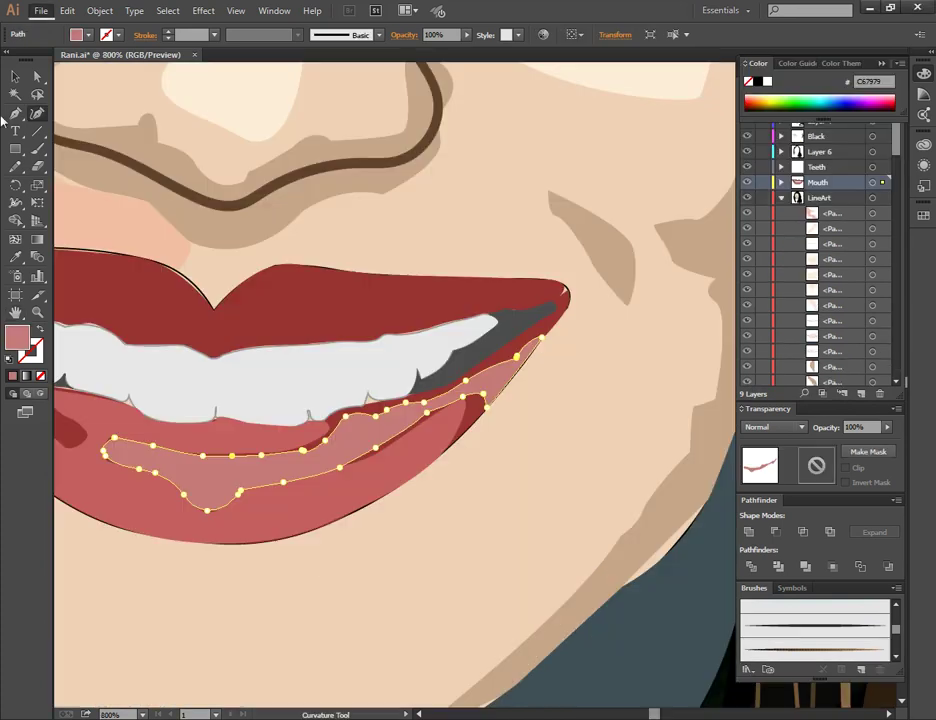
left_click(14, 78)
left_click(421, 242)
key("ctrl+minus")
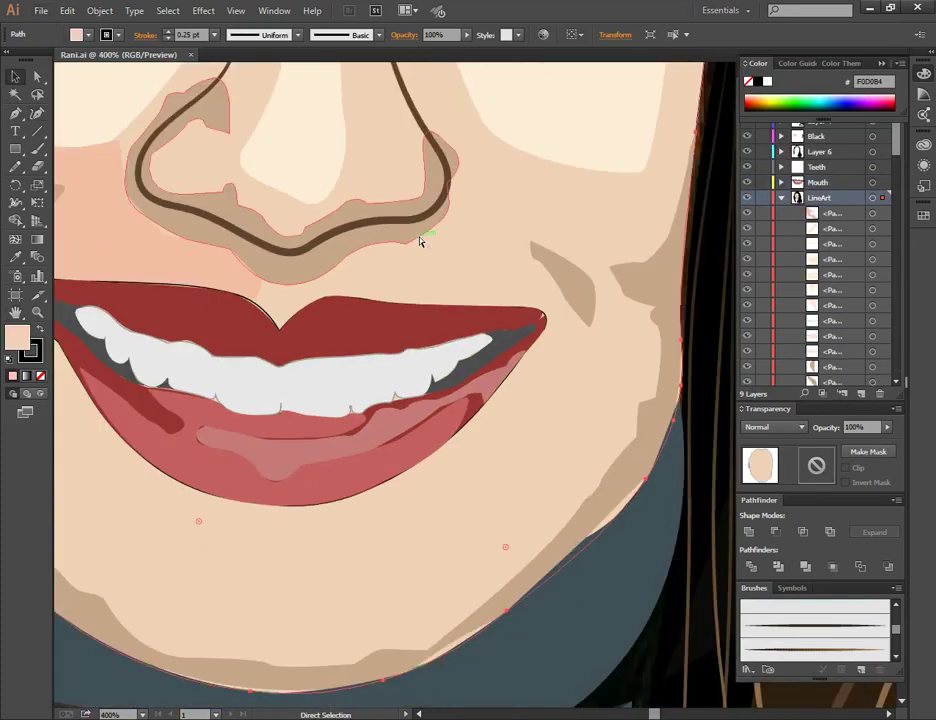
key("ctrl+minus")
key("ctrl+minus")
key("ctrl+minus")
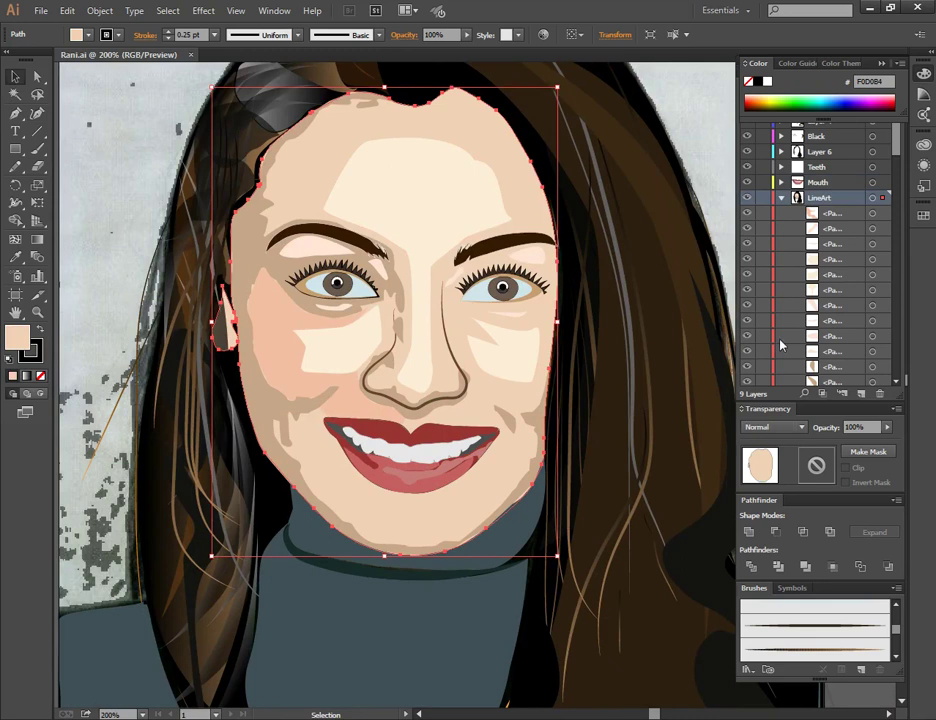
left_click(127, 225)
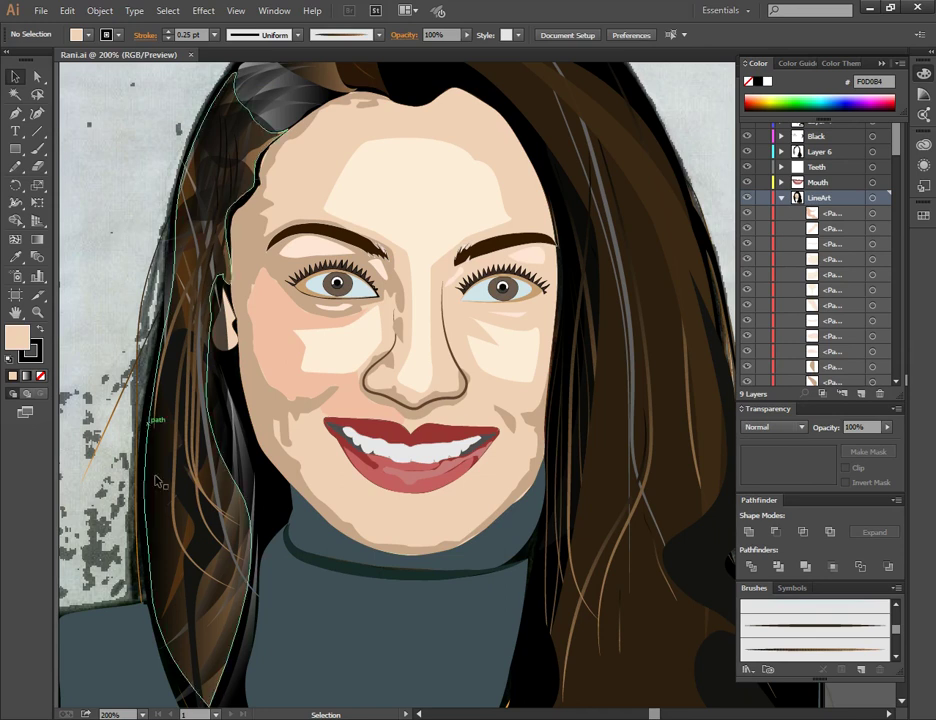
left_click(383, 488)
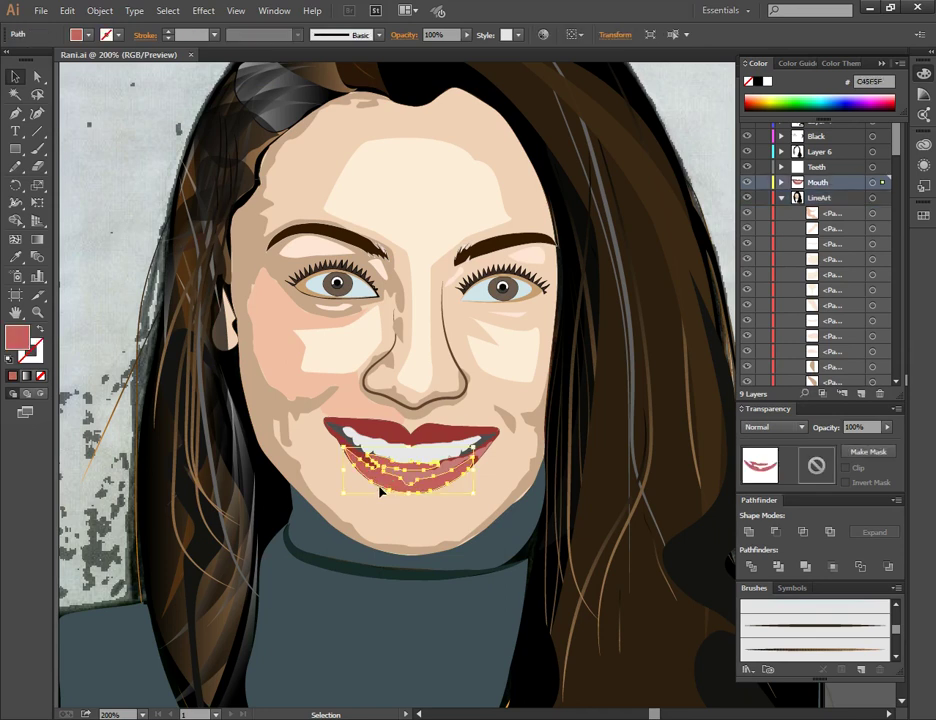
double_click(28, 340)
left_click(654, 507)
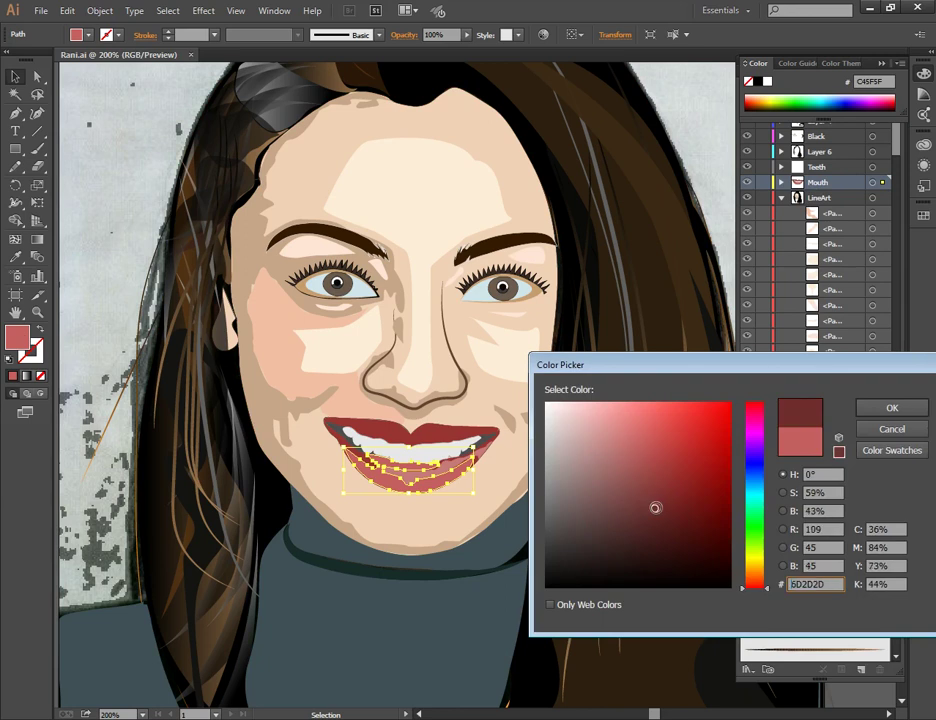
left_click(892, 409)
double_click(20, 340)
left_click(623, 470)
left_click(890, 407)
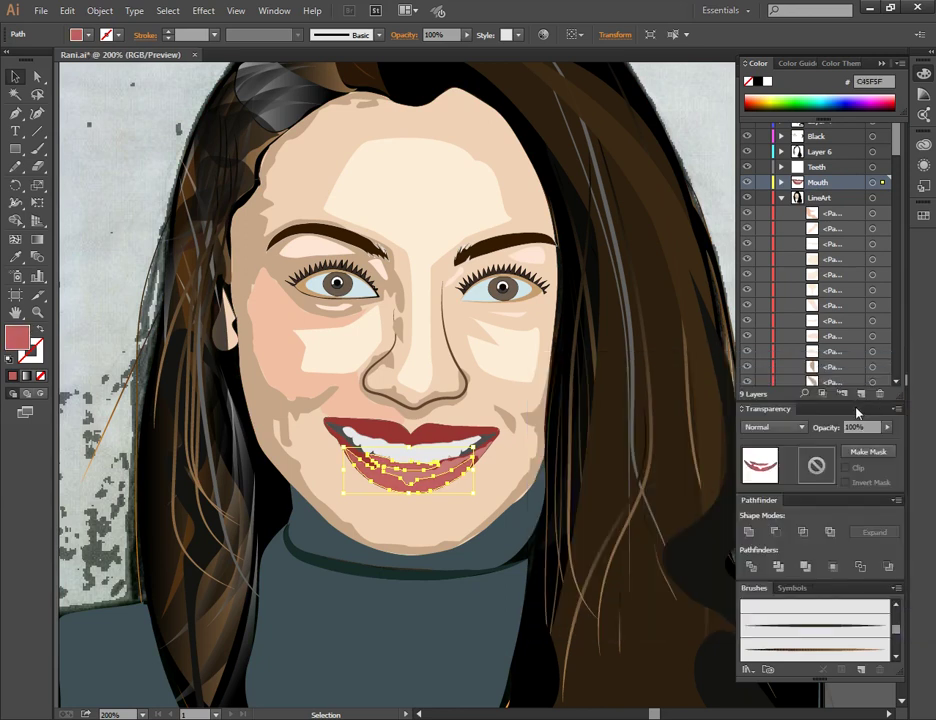
key("ctrl+z")
left_click(698, 166)
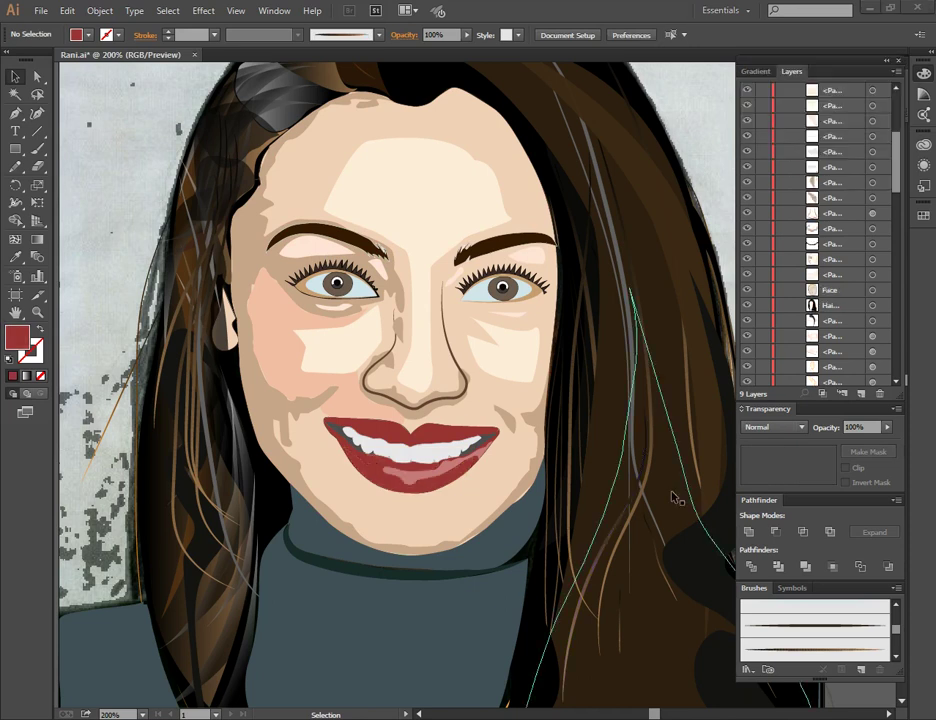
Step: Zoom out to the whole head and hide the grey reference photo after a quick comparison
key("ctrl+minus")
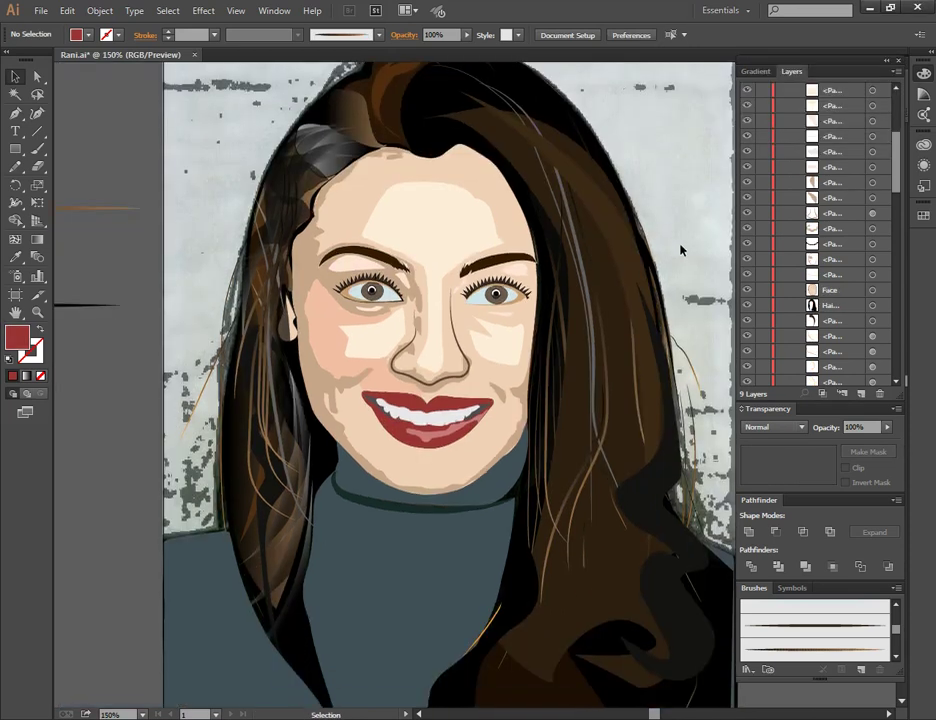
scroll(830, 330, "down", 5)
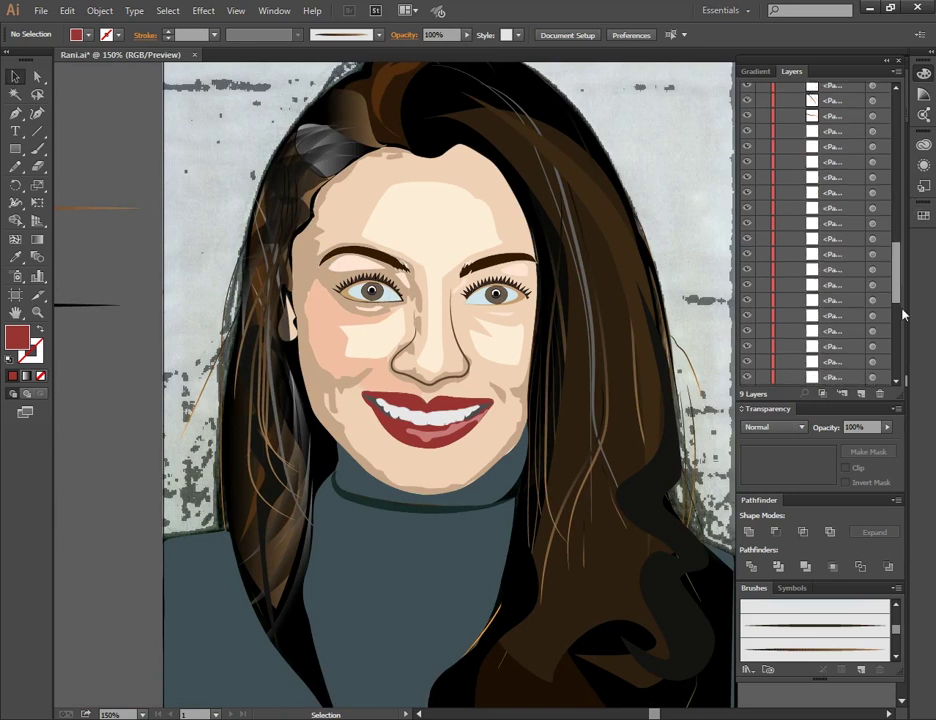
left_click(746, 380)
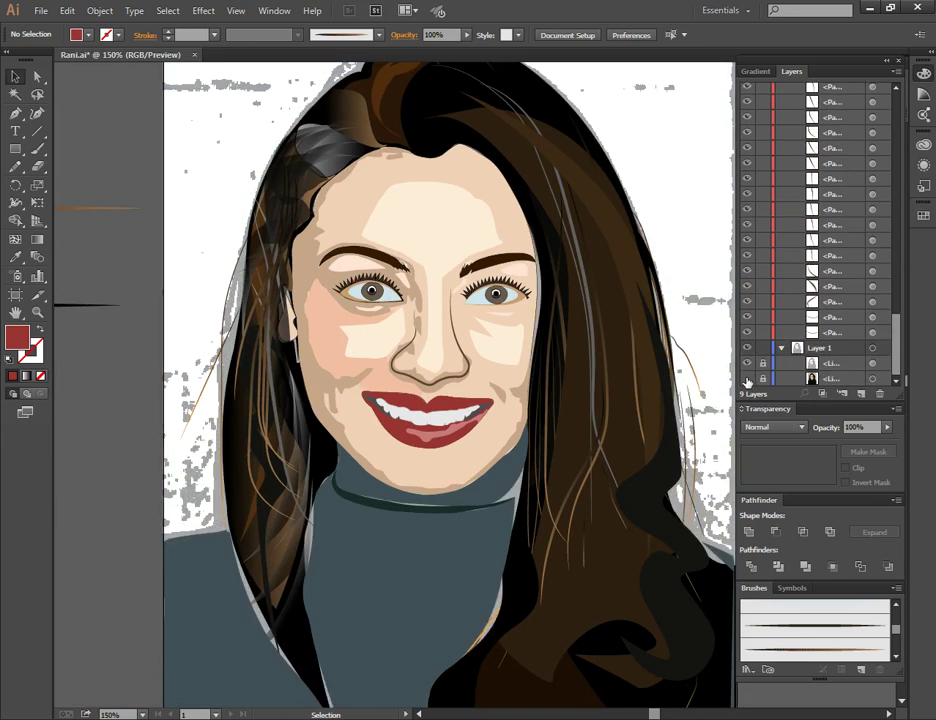
left_click(747, 380)
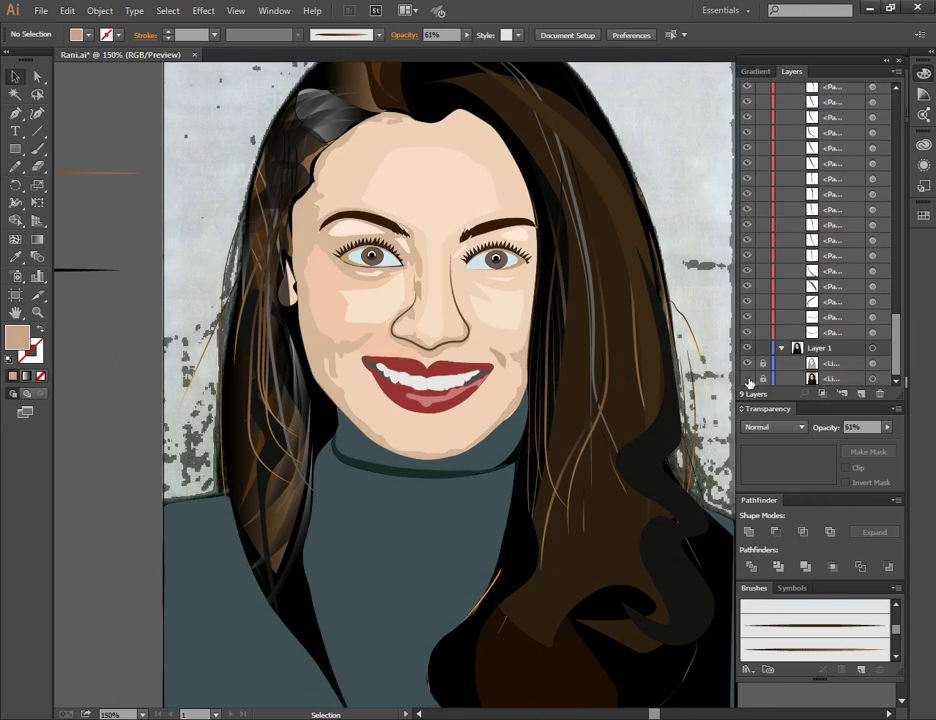
left_click(748, 380)
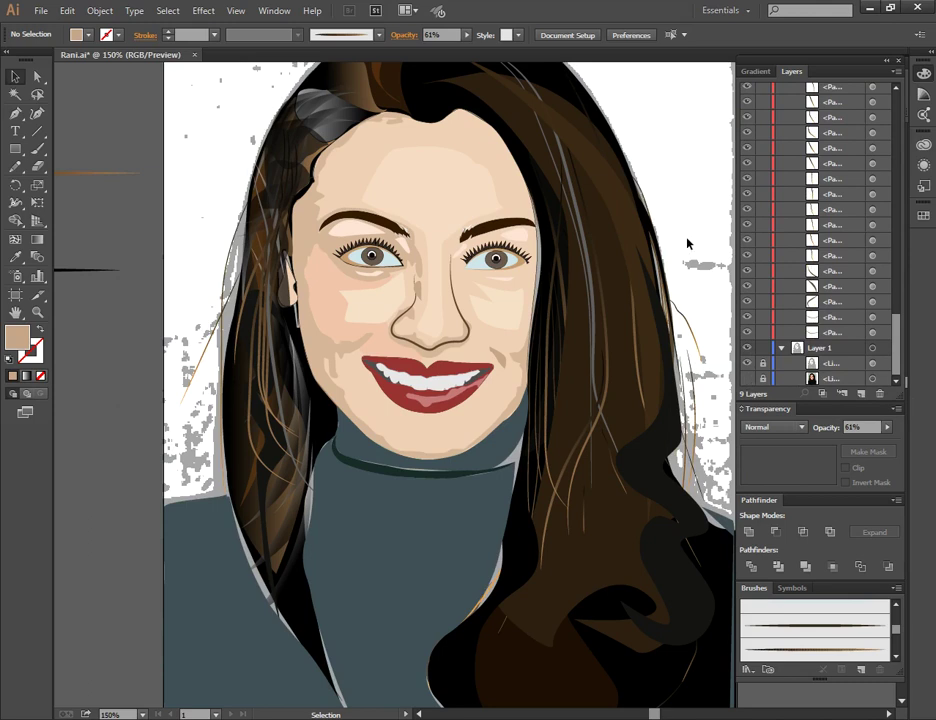
Step: Zoom in on the eyes and select the left eye's white shape
key("ctrl+plus")
key("ctrl+plus")
key("ctrl+plus")
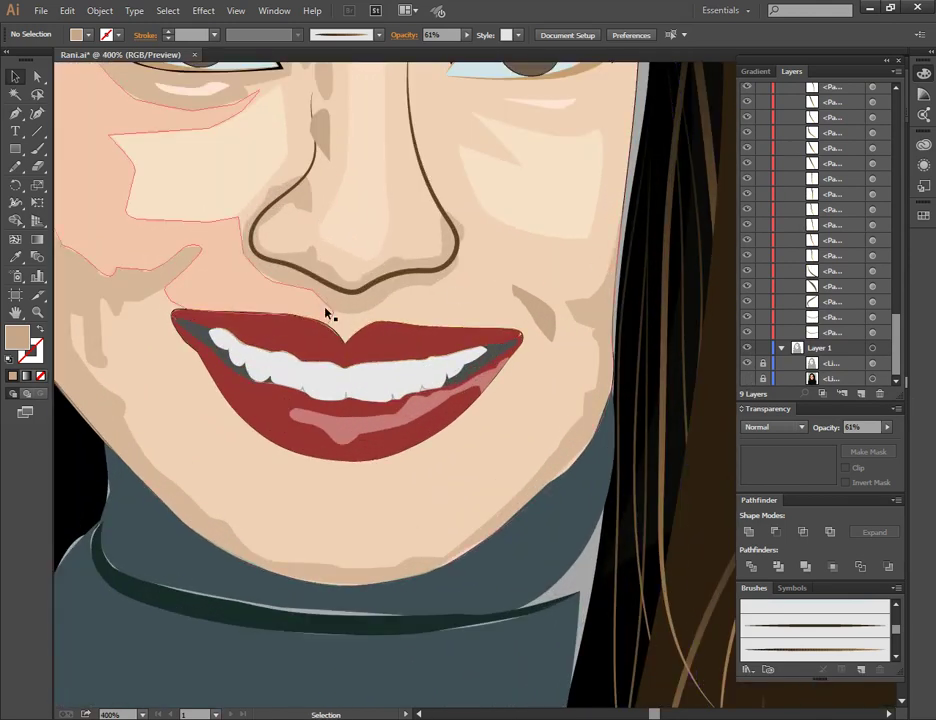
key("space")
mouse_move(361, 220)
left_mouse_down()
mouse_move(440, 702)
mouse_move(444, 658)
left_mouse_up()
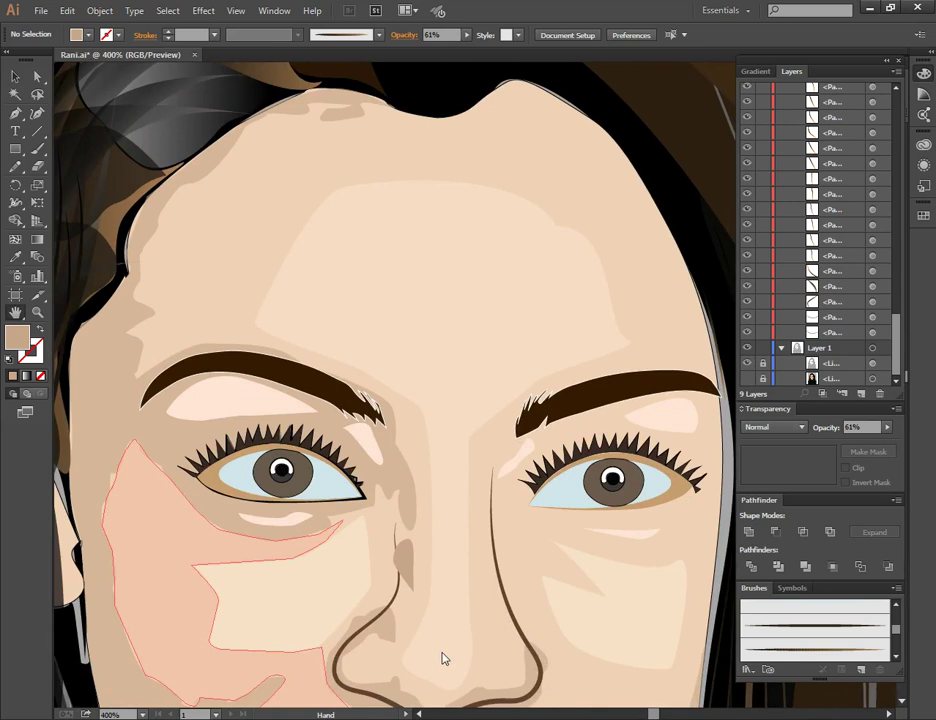
left_click(250, 470)
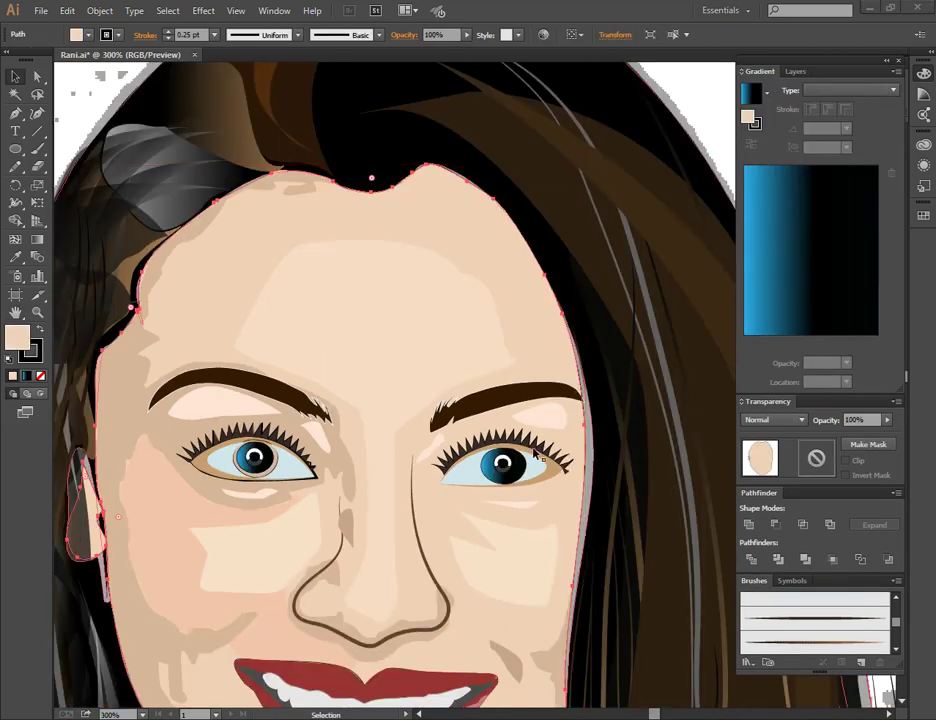
Step: Inspect the iris, eye-white and eye-shadow shapes up close, then hide the grey reference photo
key("ctrl+minus")
key("ctrl+minus")
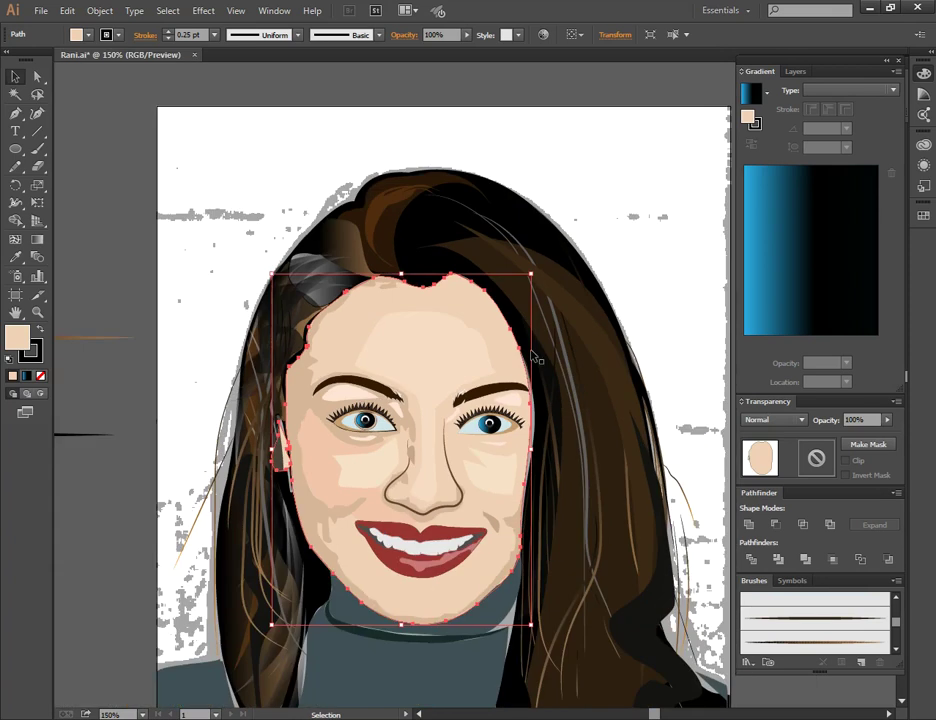
left_click(663, 256)
left_click(491, 424)
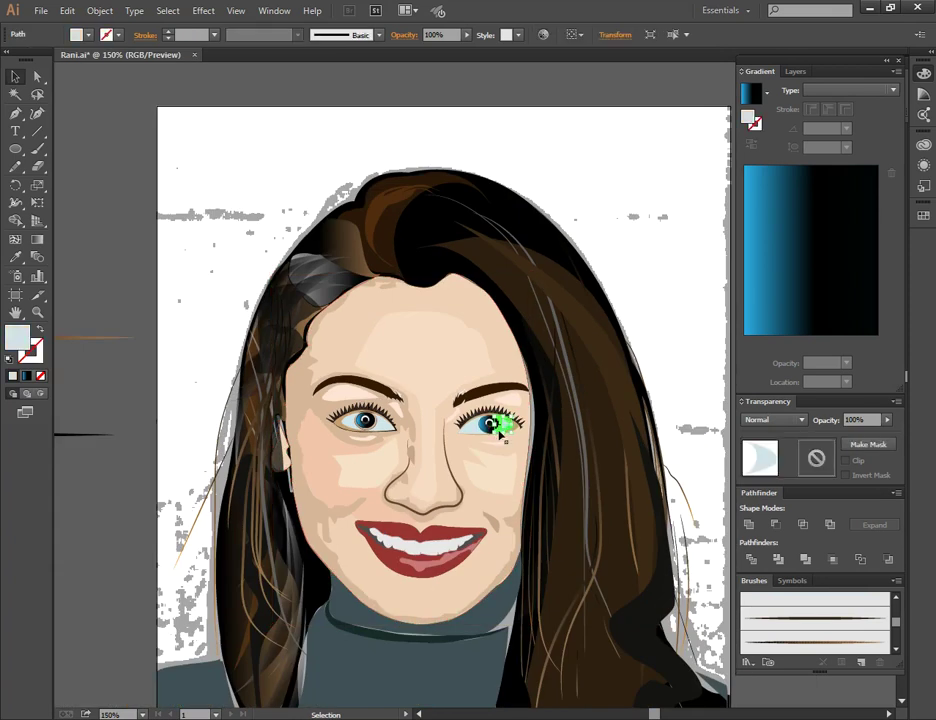
key("ctrl+plus")
key("ctrl+plus")
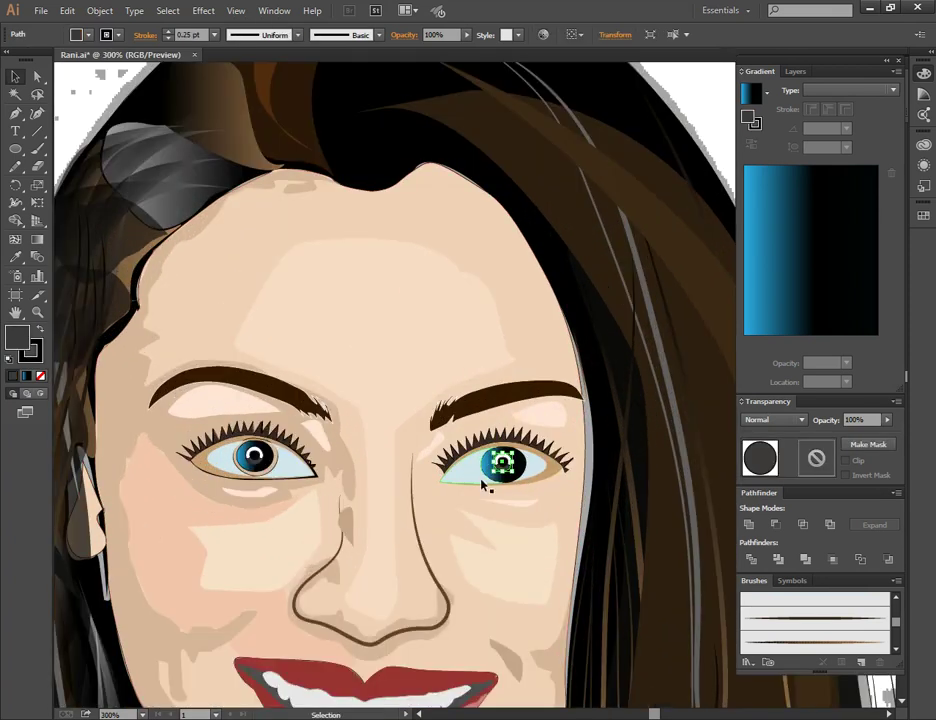
key("period")
key("a")
left_click(262, 476)
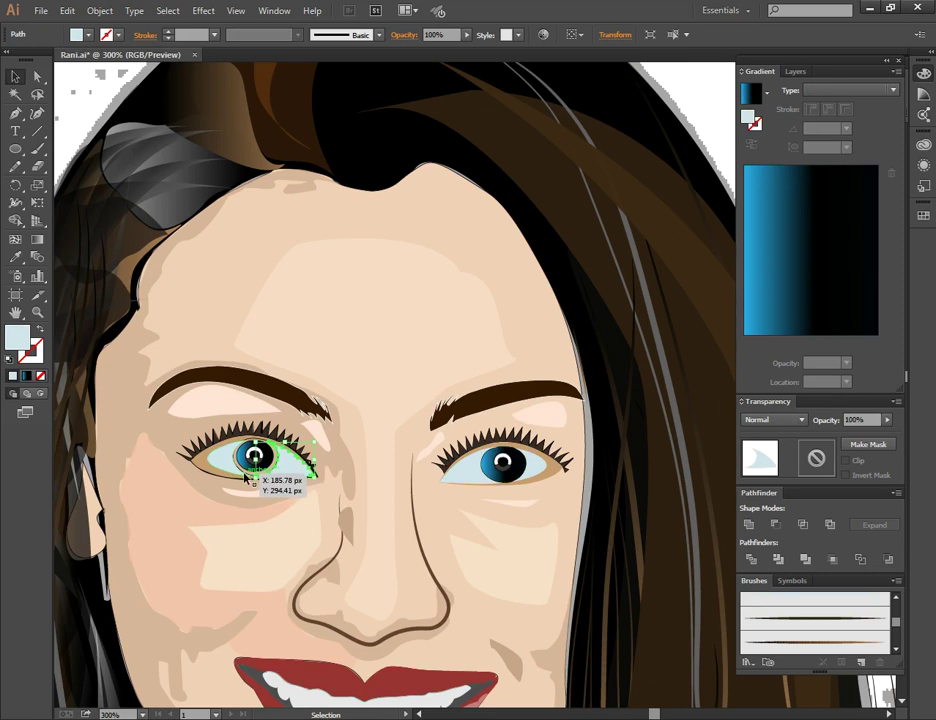
key("ctrl+plus")
key("ctrl+plus")
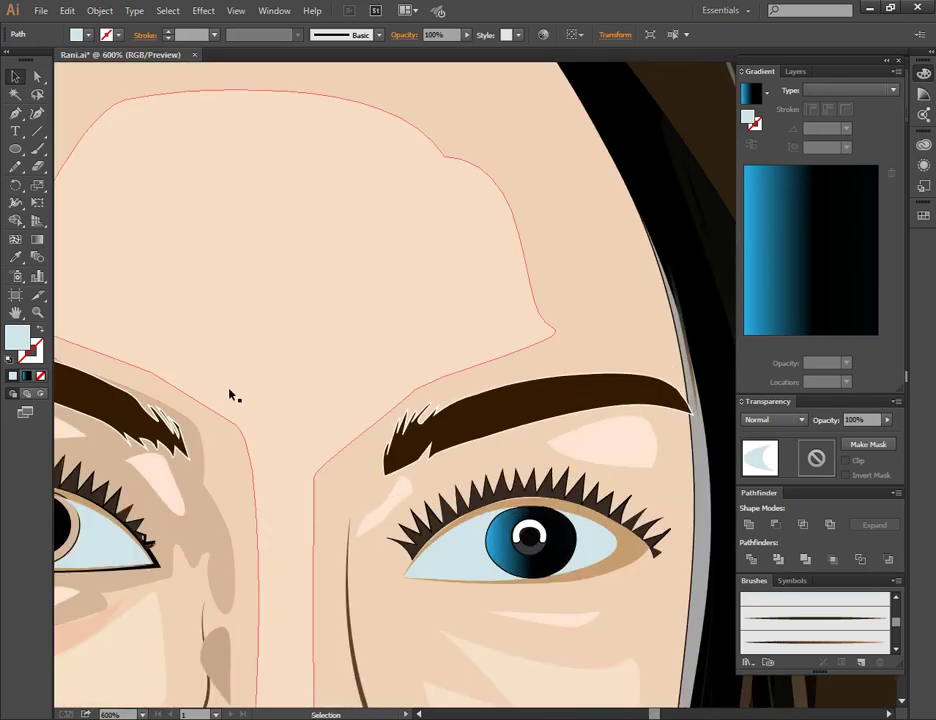
key("v")
left_click(168, 507)
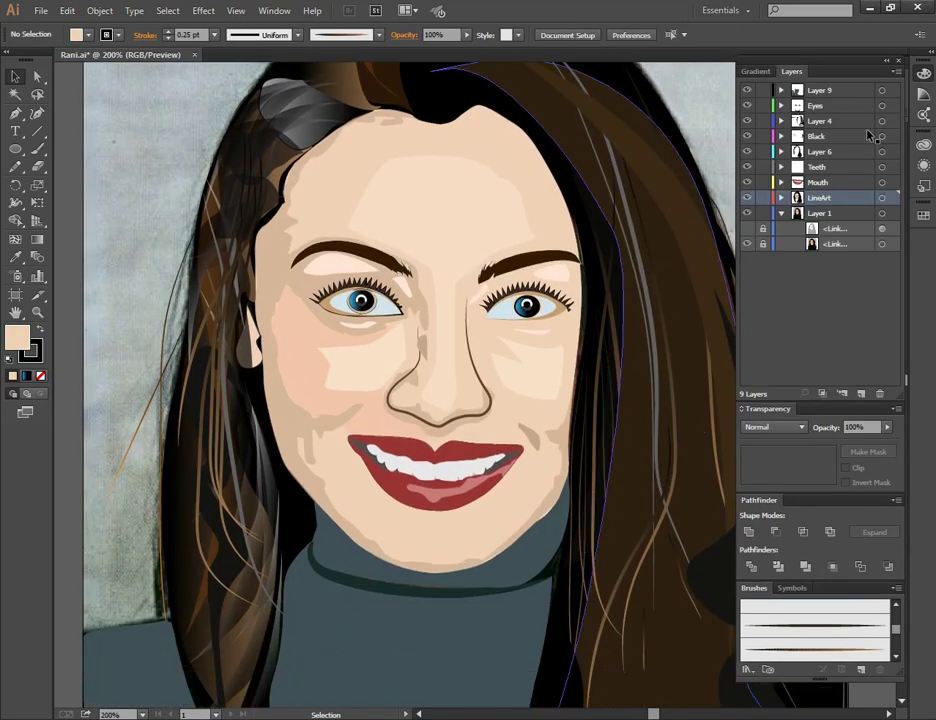
left_click(746, 246)
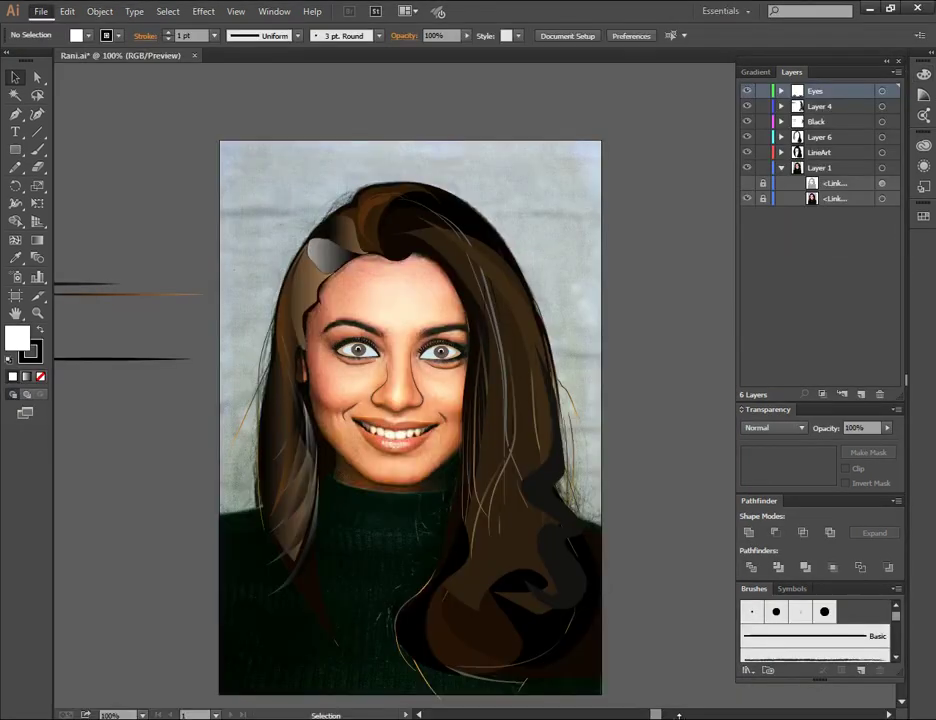
Step: Check the portrait photo, then give the Pen tool a blue 0.25 pt stroke
left_click(746, 201)
left_click(746, 201)
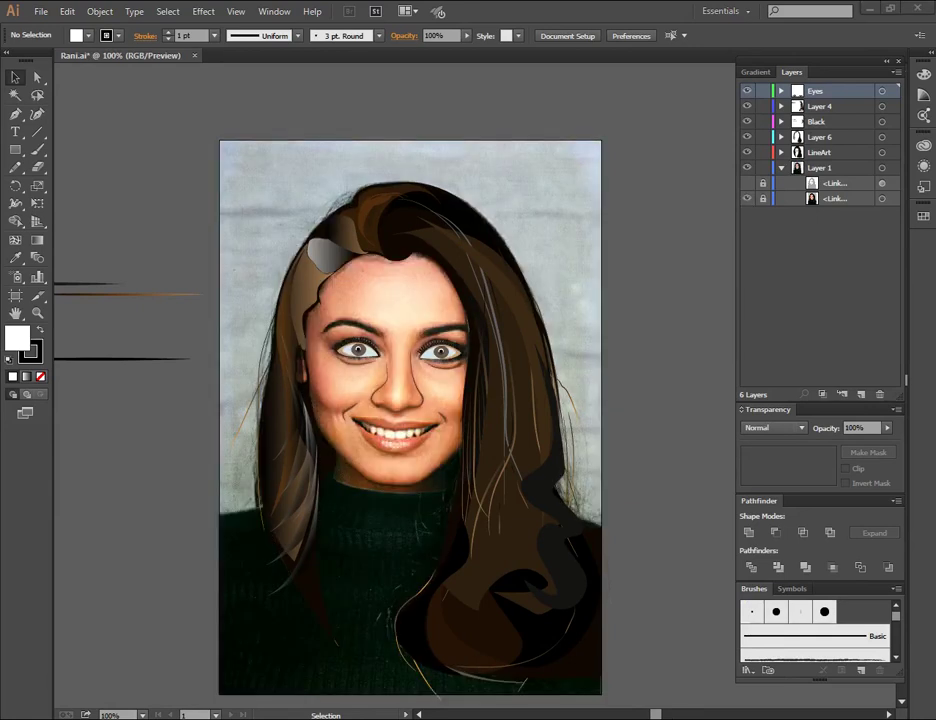
key("ctrl+plus")
key("ctrl+minus")
key("ctrl+plus")
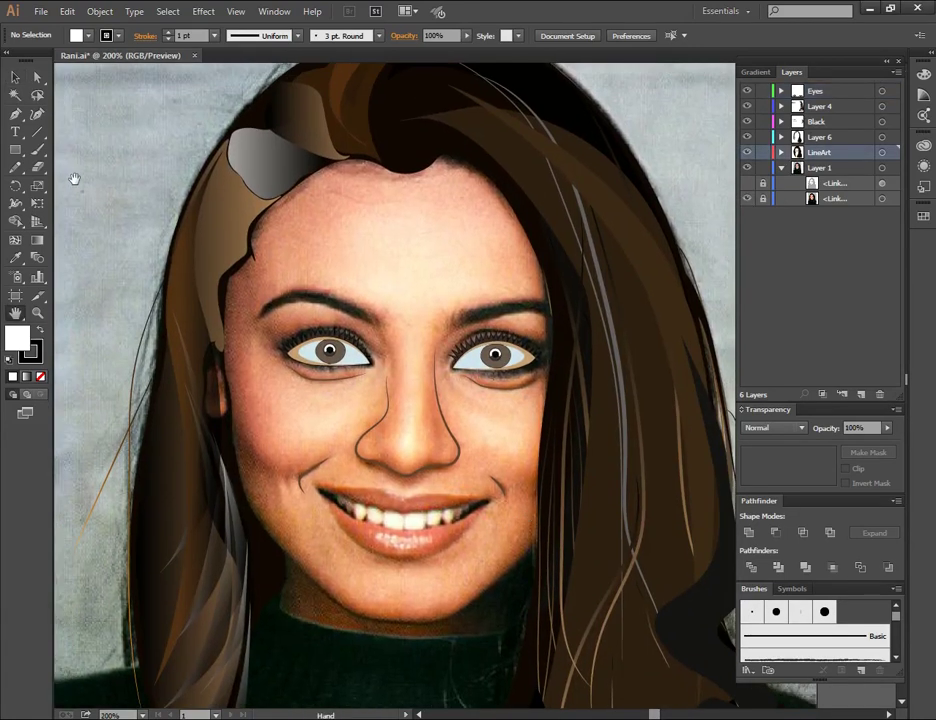
left_click(14, 115)
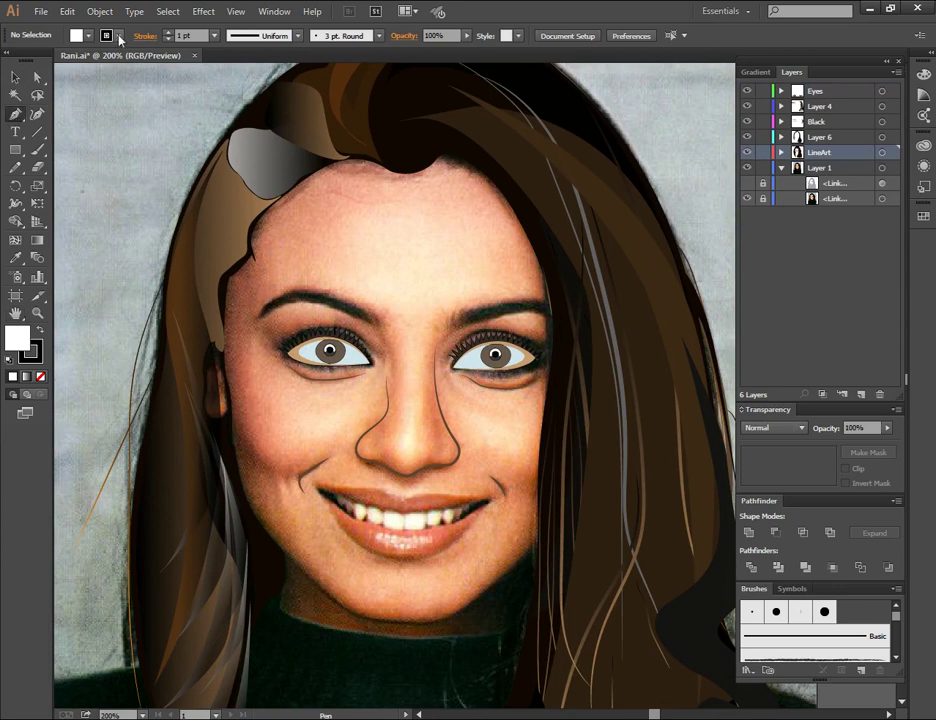
left_click(119, 36)
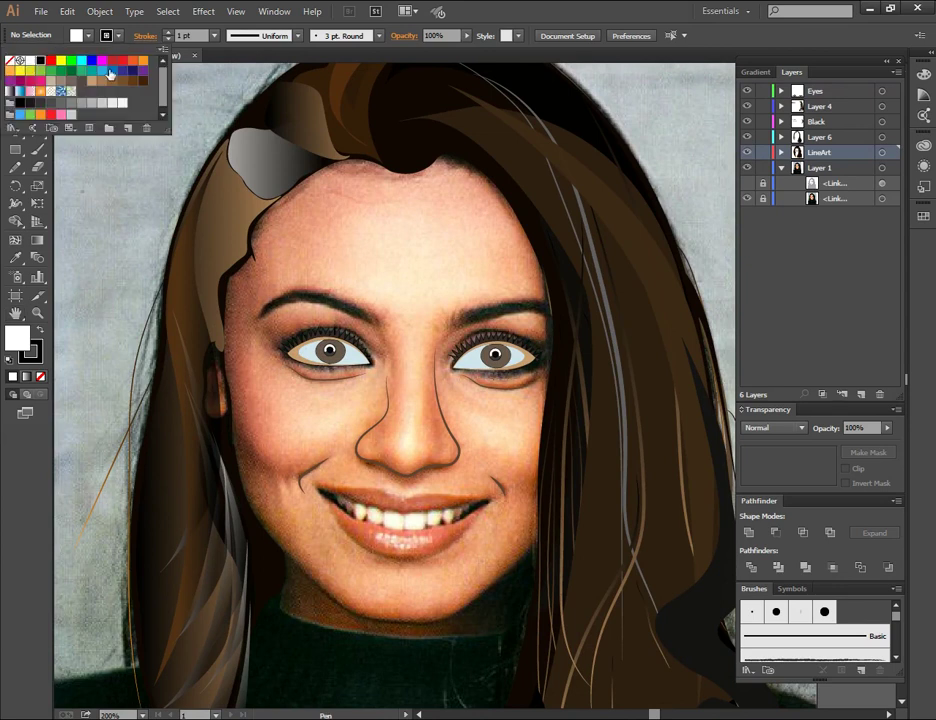
left_click(110, 72)
left_click(214, 35)
left_click(214, 35)
left_click(234, 52)
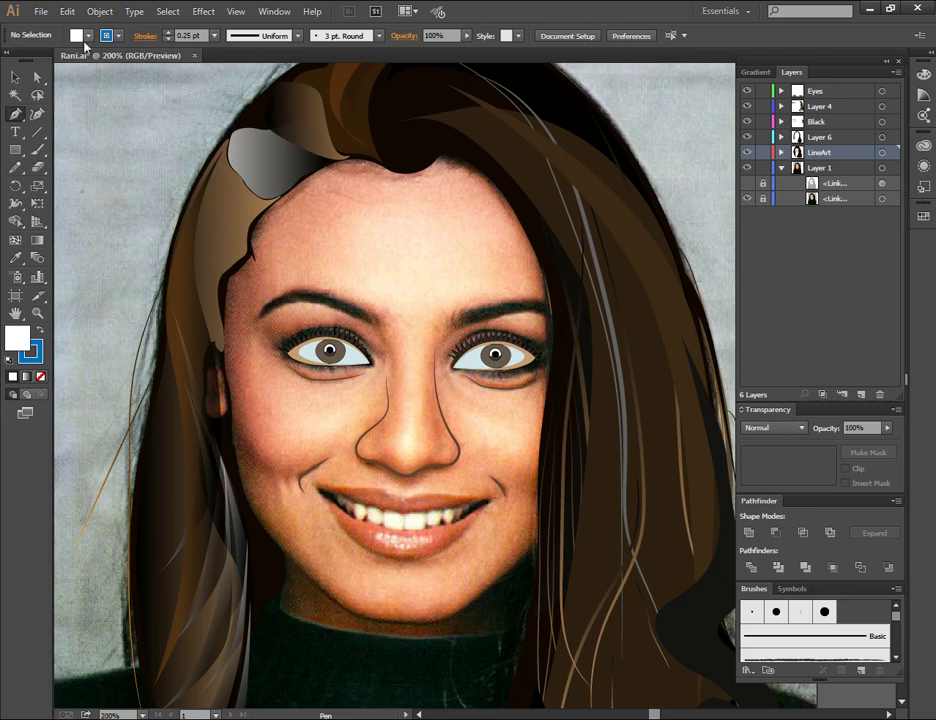
Step: Set the fill to a light skin tone from the Skin Tones swatch library
left_click(87, 36)
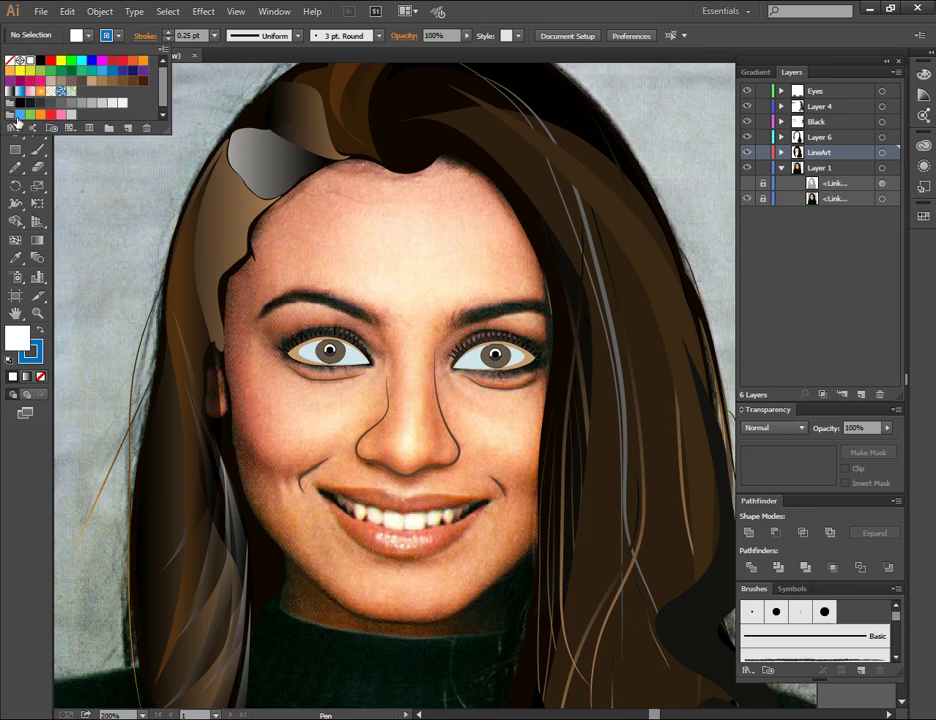
left_click(12, 128)
left_click(46, 409)
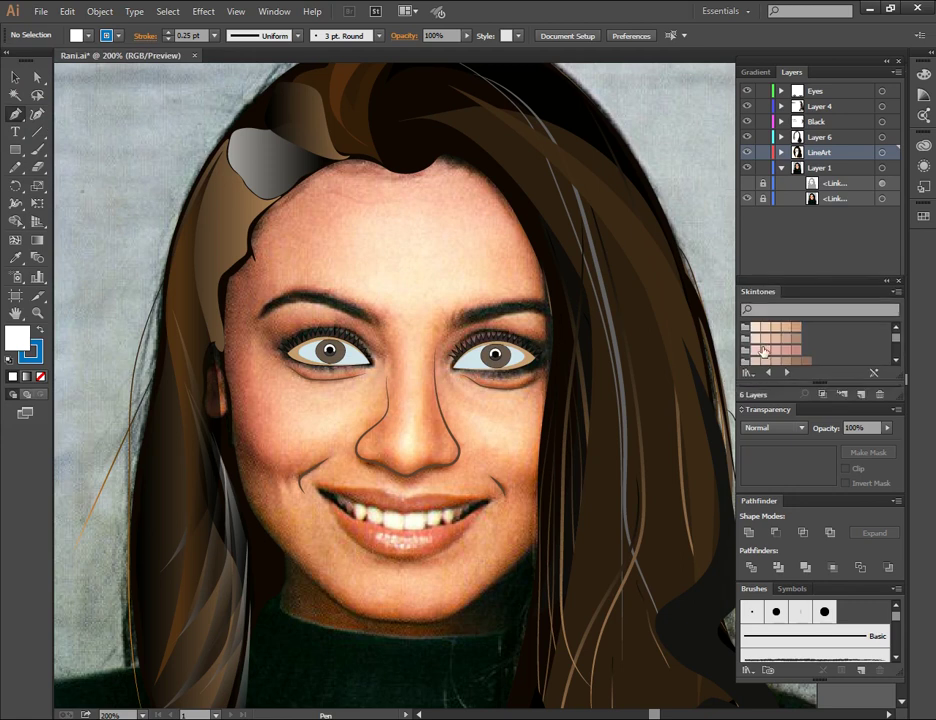
left_click(763, 331)
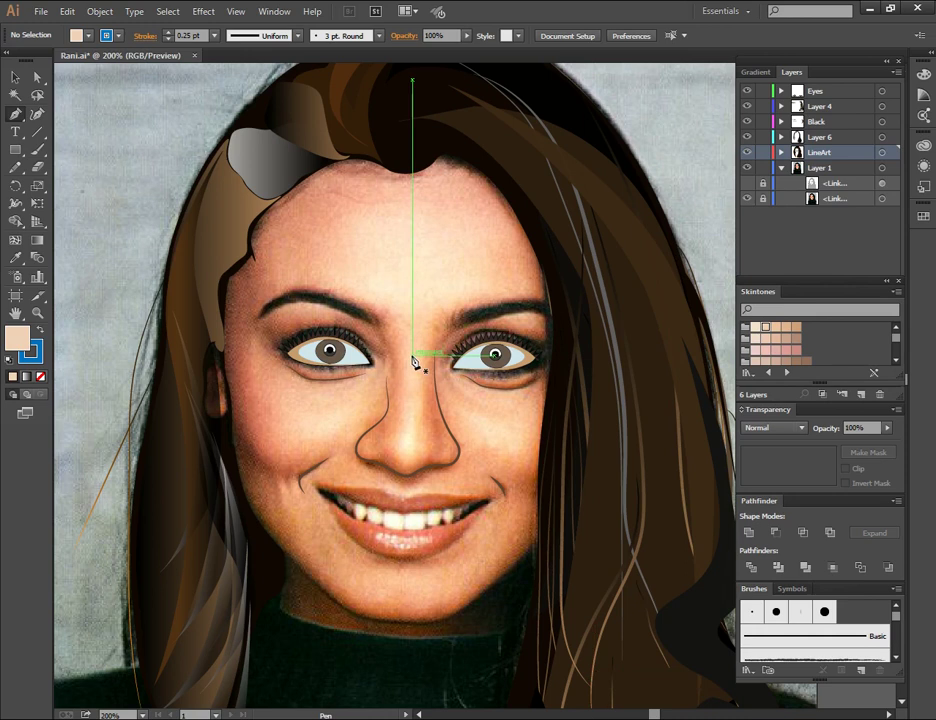
Step: Start the skin shape along the hairline and curve it down the left hair edge
key("ctrl+plus")
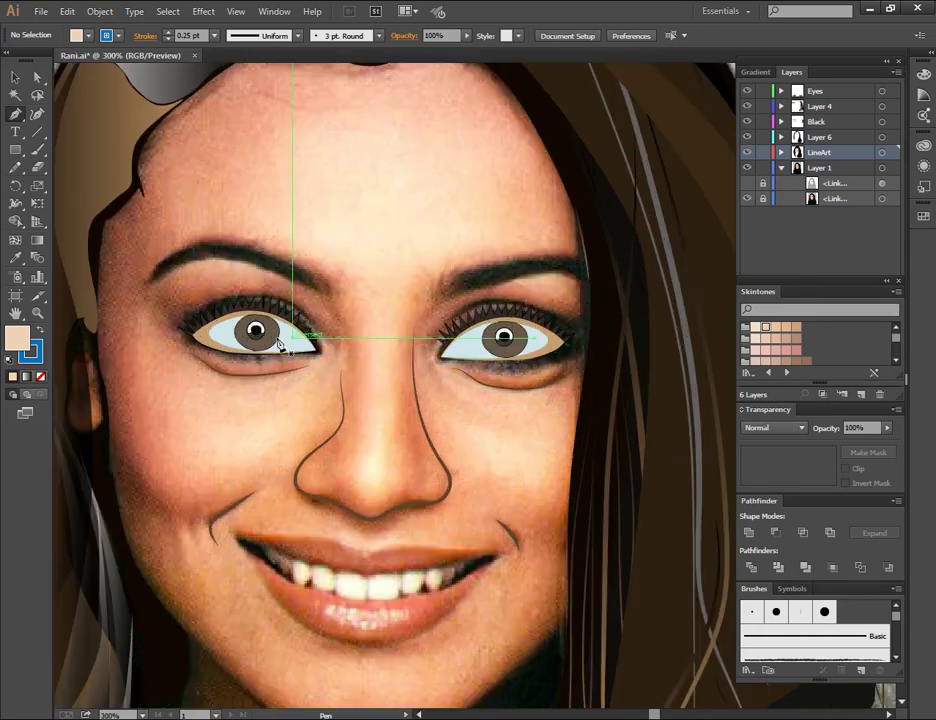
left_click_drag(251, 330, 497, 398)
scroll(460, 390, "up", 1)
scroll(418, 320, "up", 2)
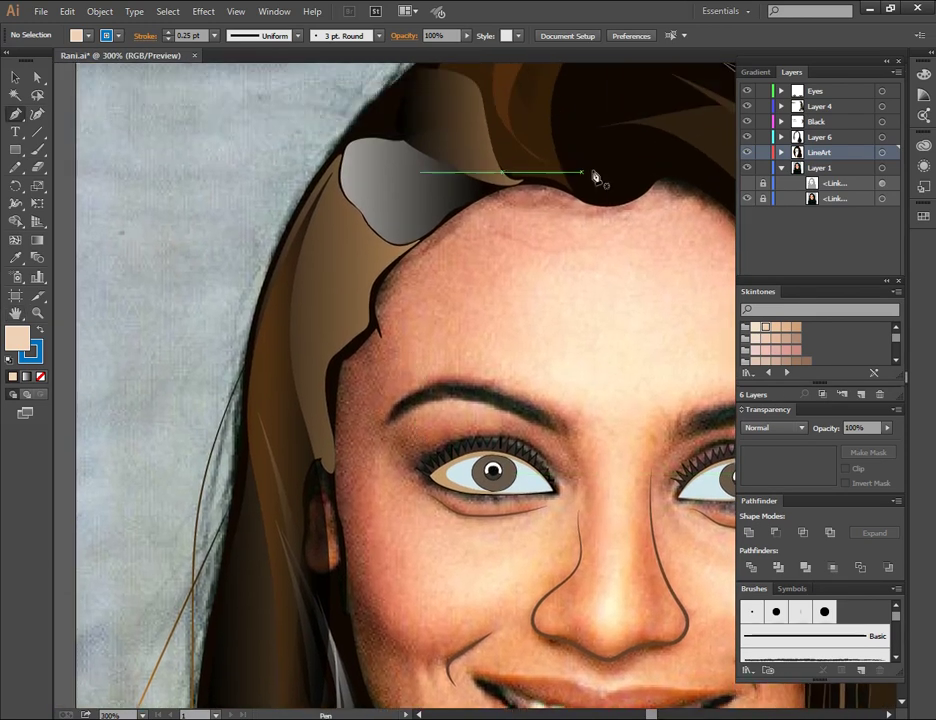
left_click(485, 190)
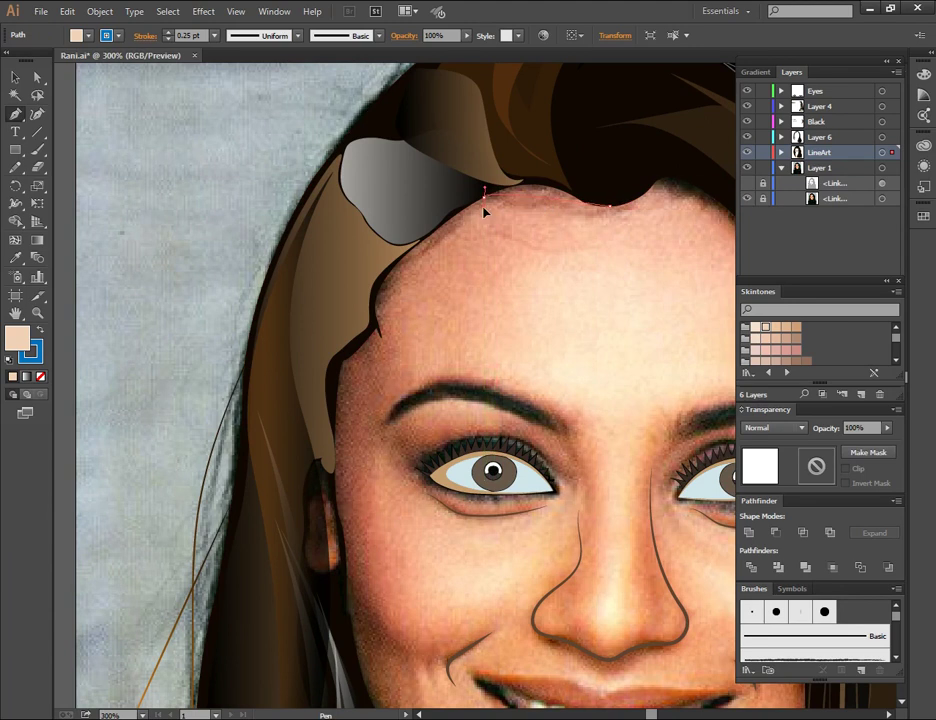
left_click(606, 205)
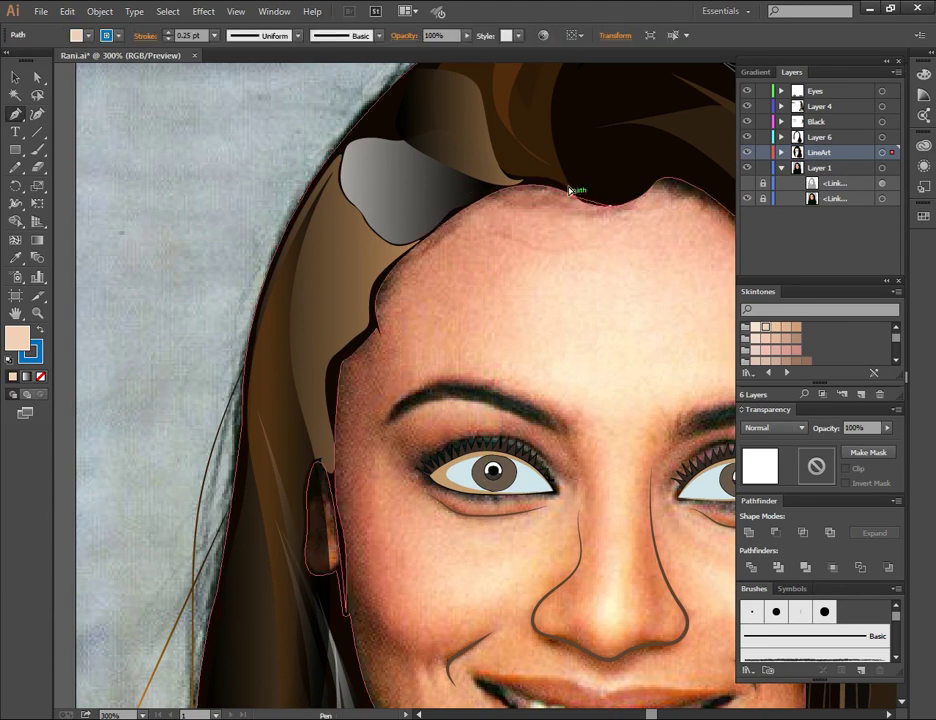
left_click_drag(485, 190, 510, 193)
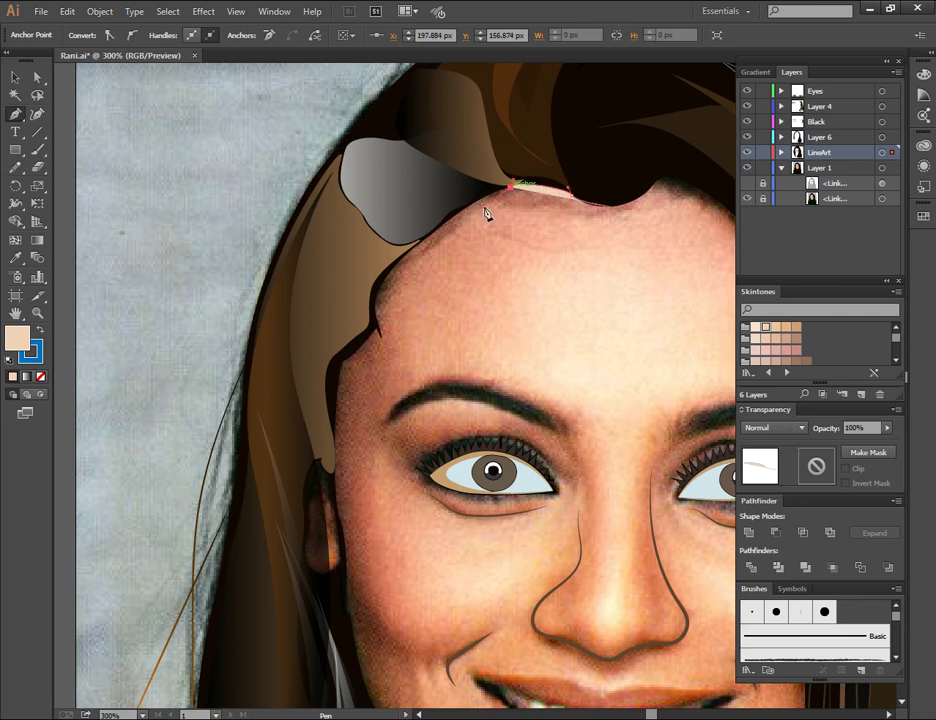
left_click(429, 230)
left_click_drag(429, 250, 455, 227)
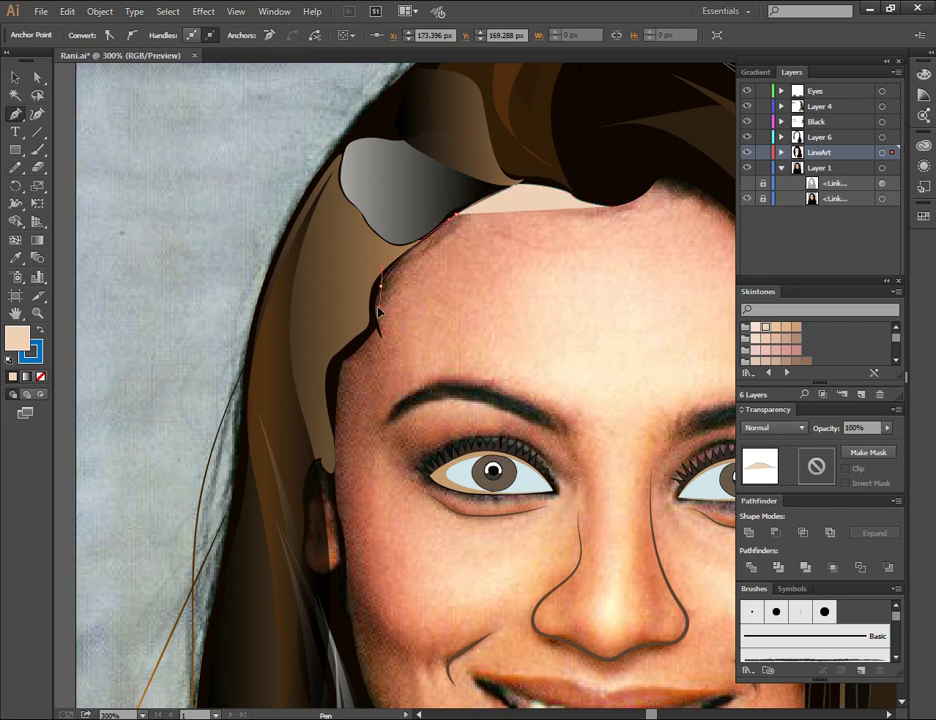
mouse_move(381, 329)
left_mouse_down()
mouse_move(390, 335)
mouse_move(366, 358)
left_mouse_up()
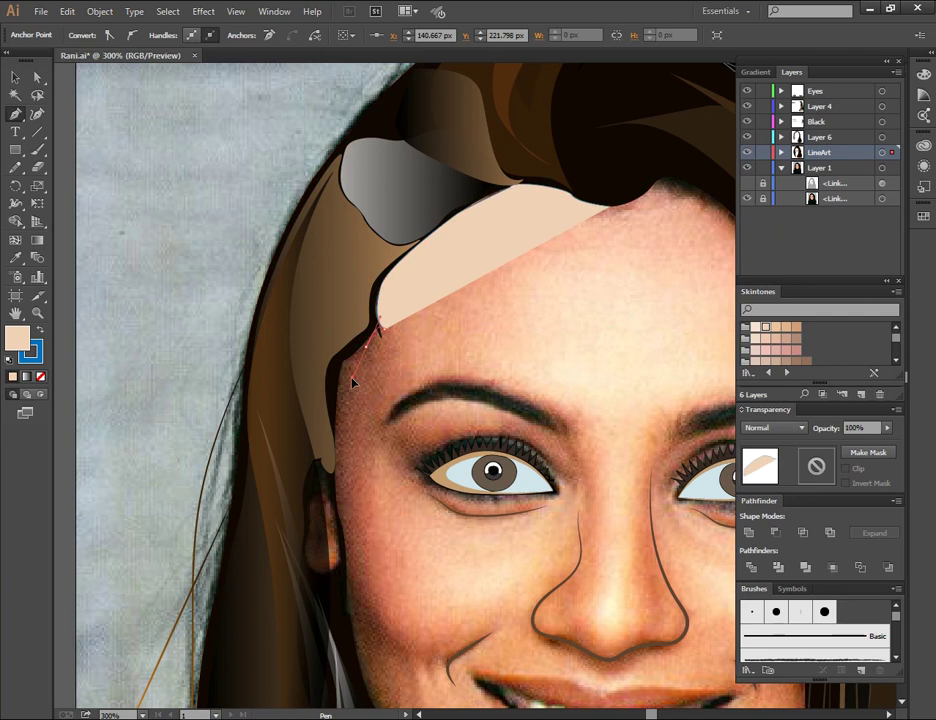
left_click(378, 332, "ctrl")
mouse_move(382, 333)
left_mouse_down()
mouse_move(344, 560)
mouse_move(345, 550)
left_mouse_up()
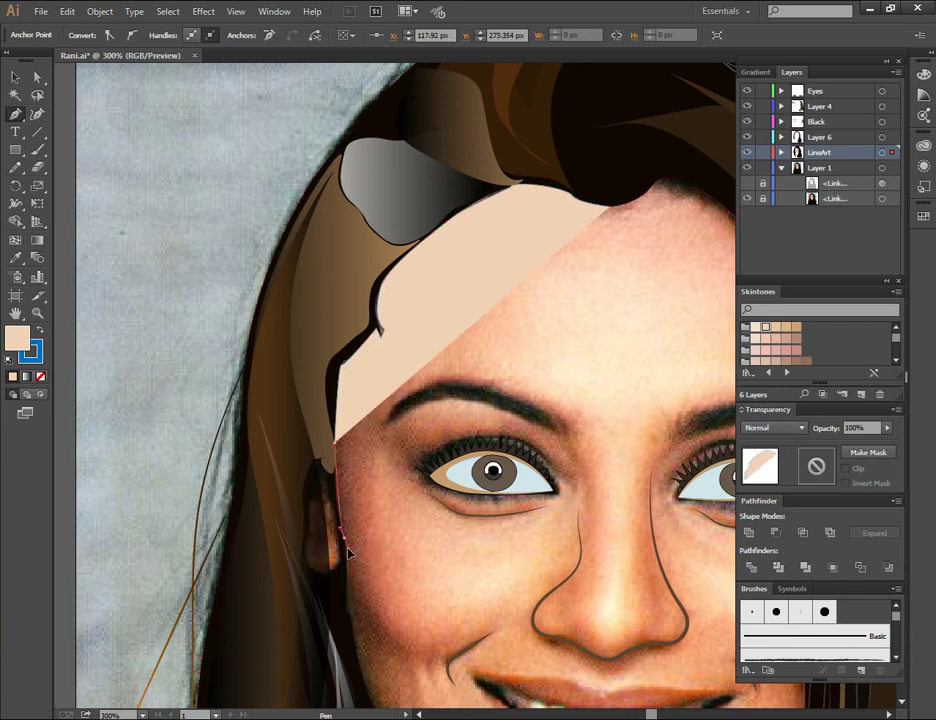
Step: Trace the skin outline around the left ear and down toward the chin
scroll(351, 558, "down", 3)
left_click_drag(353, 415, 358, 560)
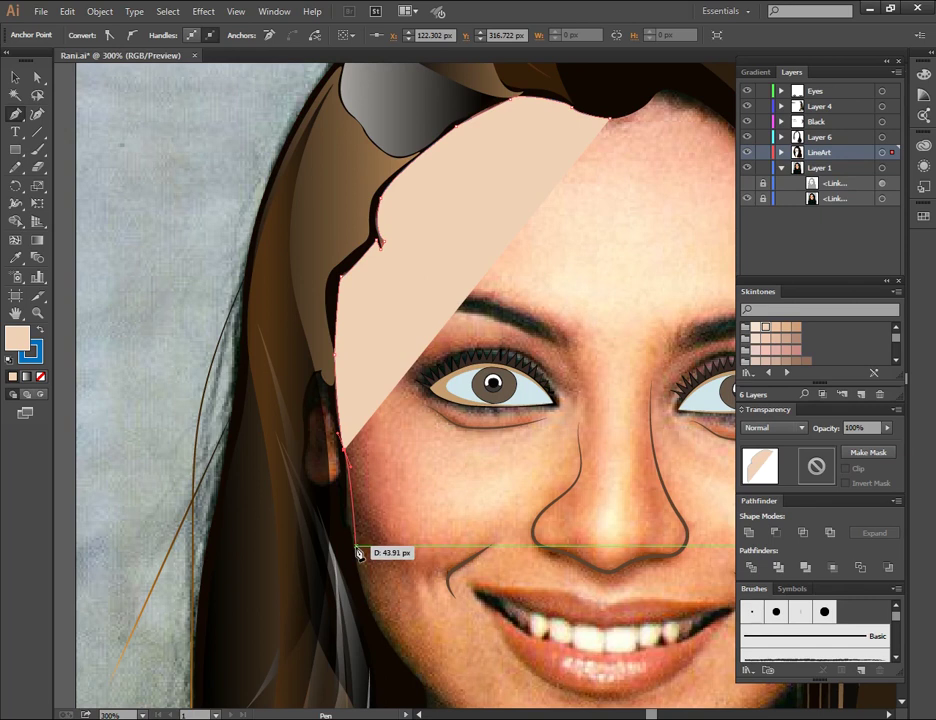
key("ctrl")
left_click_drag(344, 442, 342, 436)
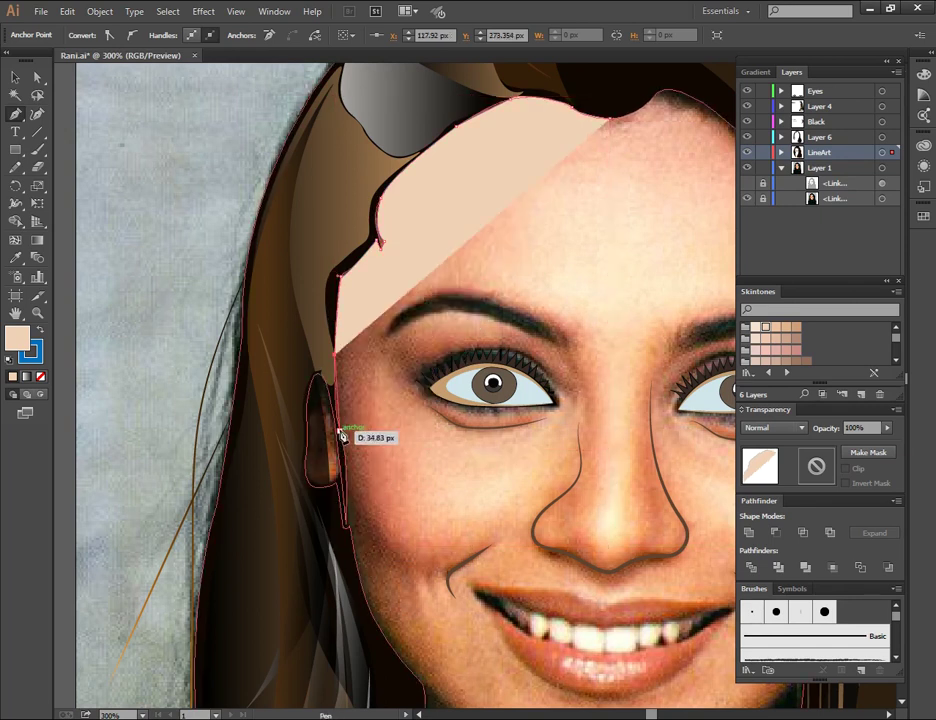
mouse_move(327, 390)
left_mouse_down()
mouse_move(310, 436)
mouse_move(333, 483)
left_mouse_up()
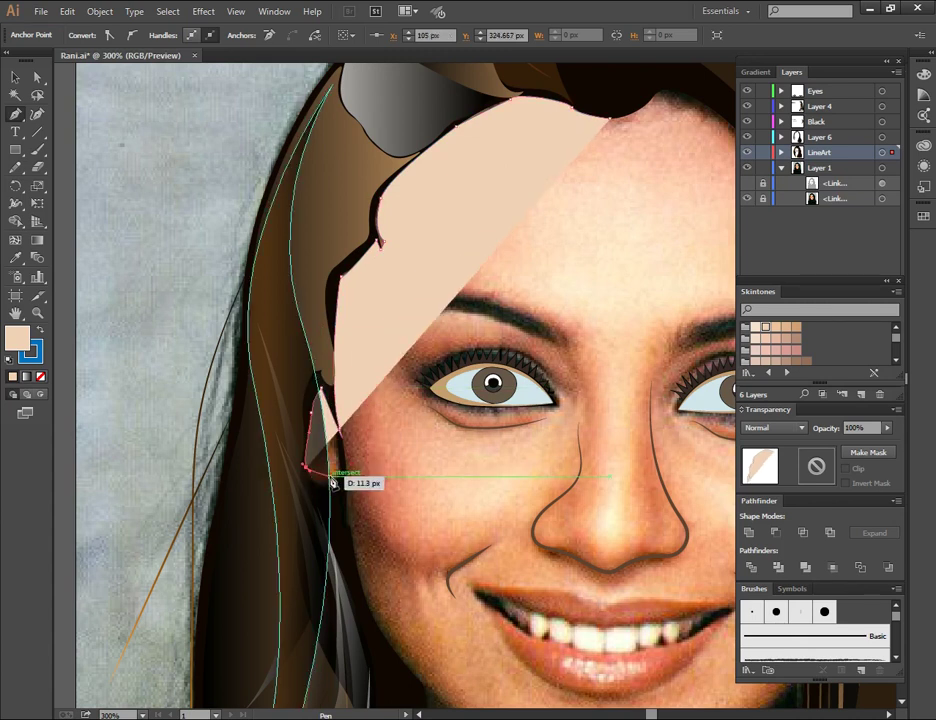
mouse_move(333, 483)
left_mouse_down()
mouse_move(363, 473)
mouse_move(349, 432)
mouse_move(347, 509)
left_mouse_up()
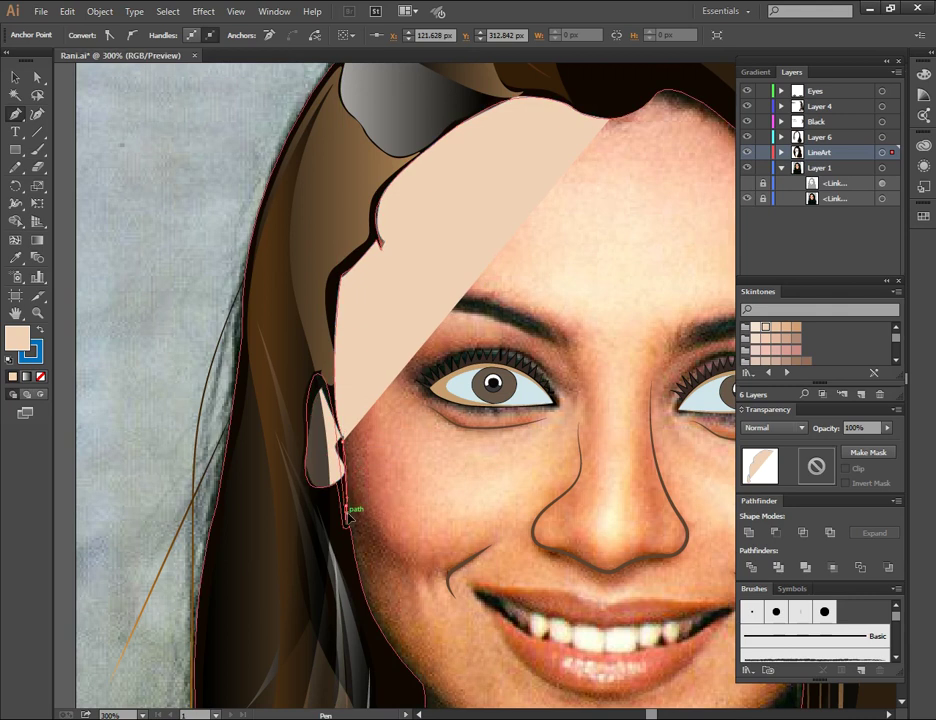
scroll(349, 518, "down", 2)
left_click_drag(383, 549, 408, 568)
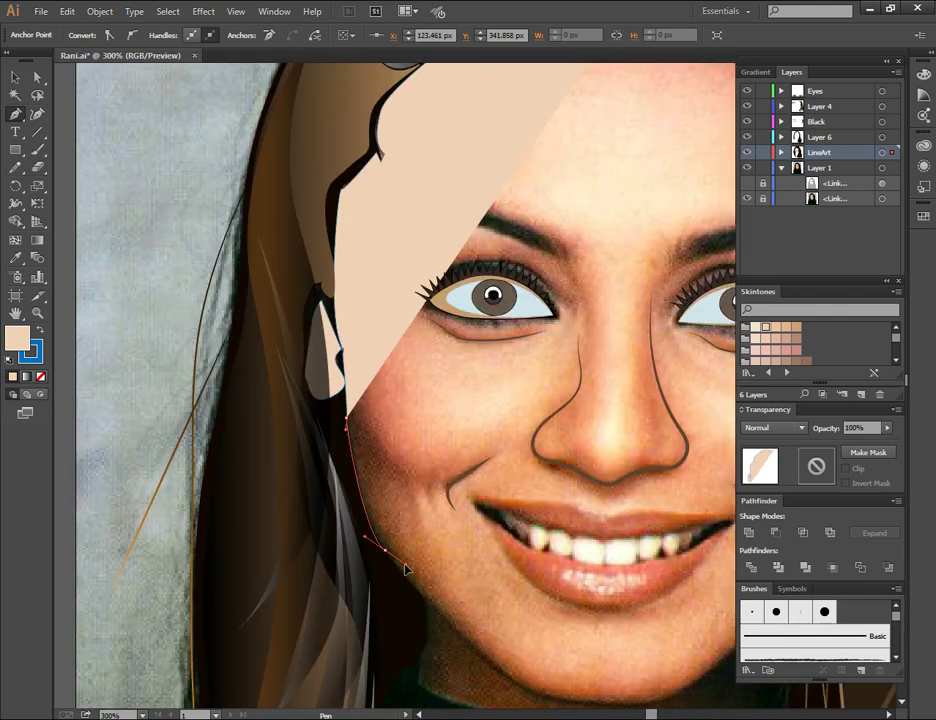
scroll(430, 570, "down", 2)
left_click(474, 567)
key("ctrl+z")
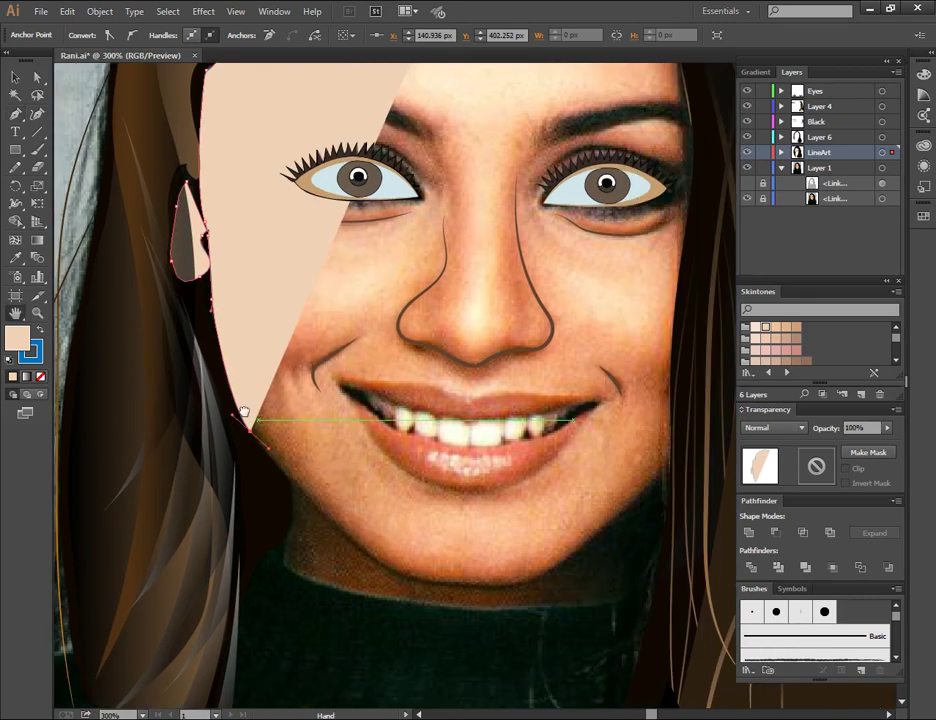
Step: Continue the face outline along the jawline, around the chin and up the right jaw
left_click_drag(395, 455, 238, 412)
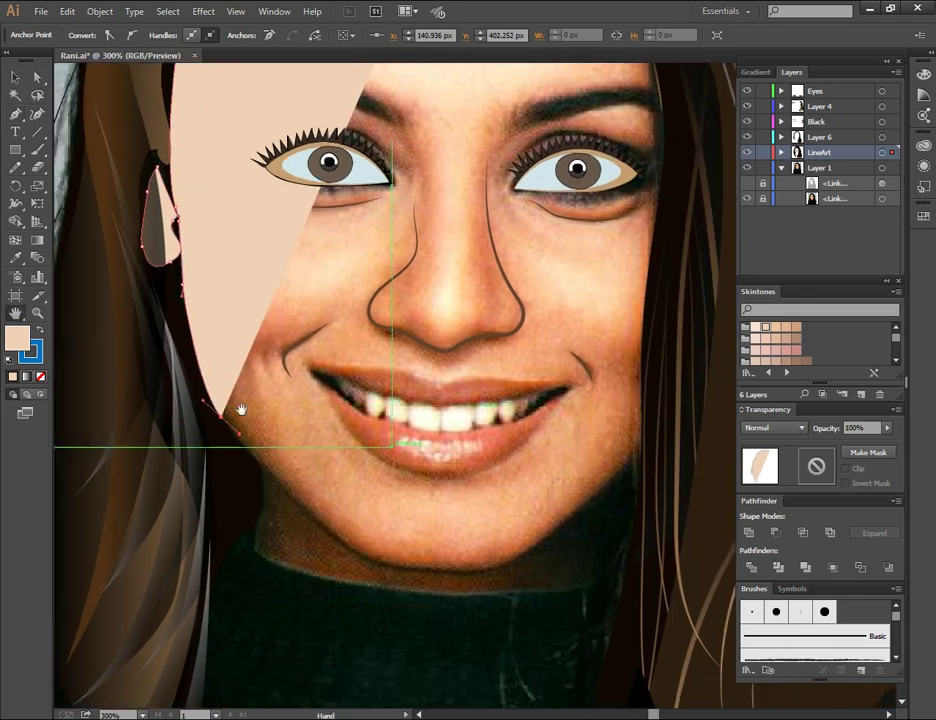
left_click(321, 527)
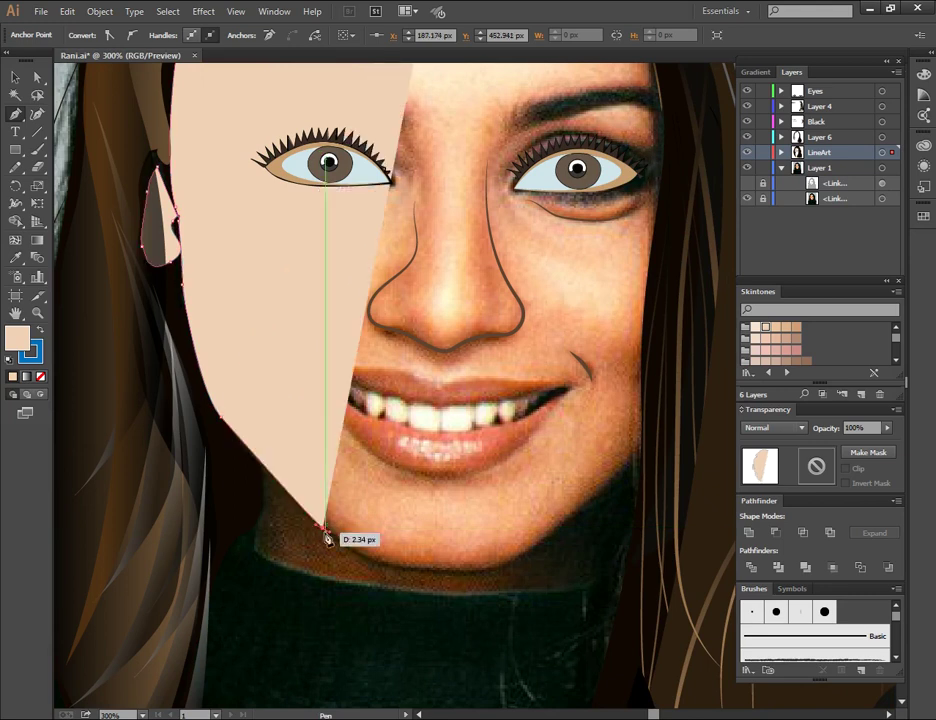
left_click_drag(425, 571, 441, 575)
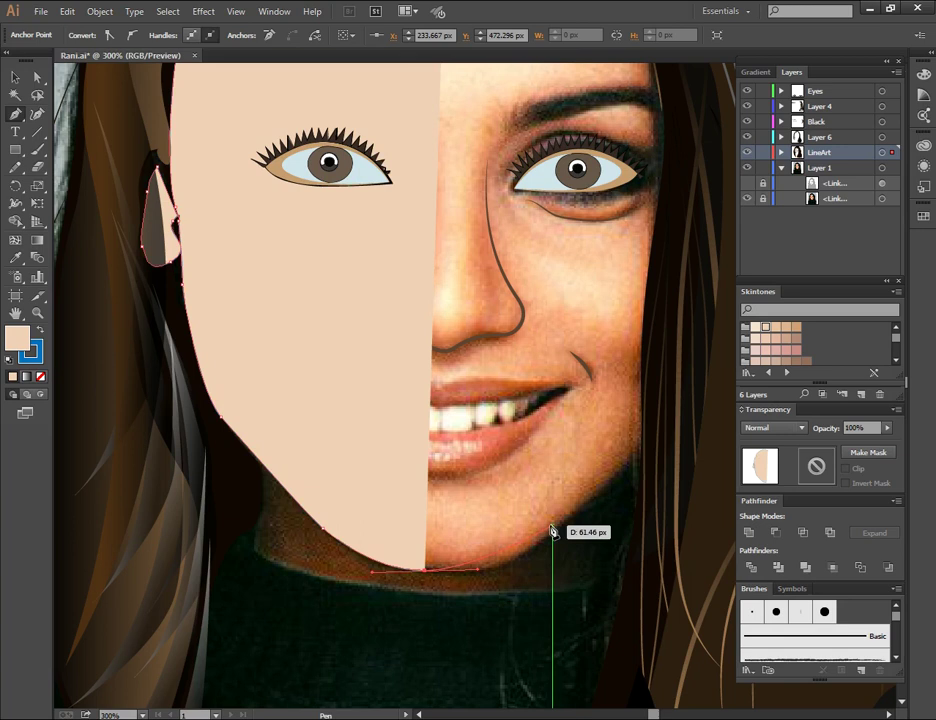
left_click_drag(552, 528, 604, 485)
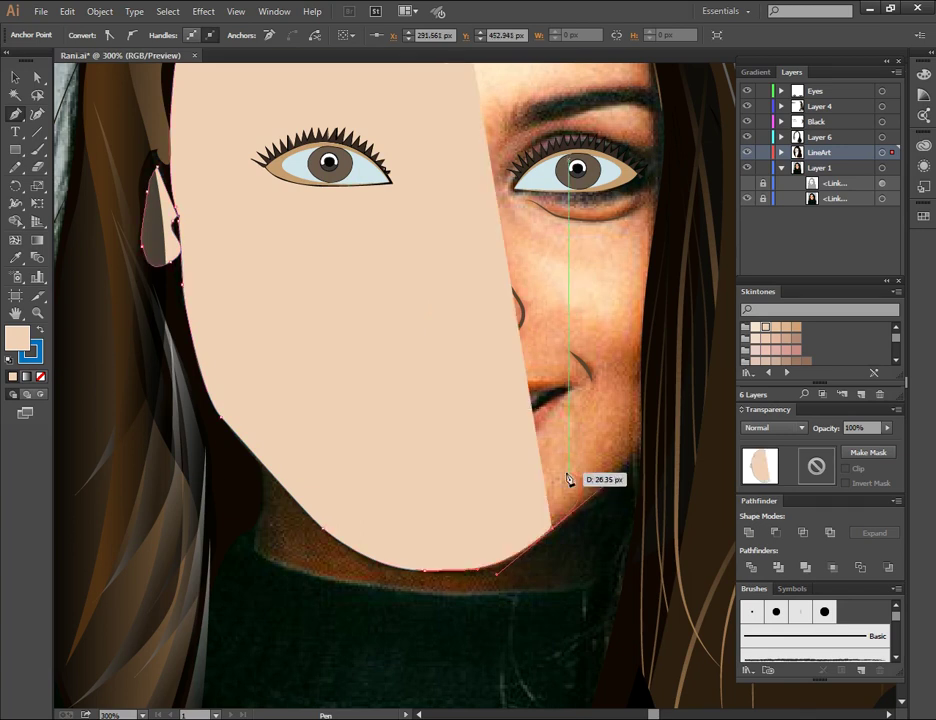
left_click_drag(568, 485, 351, 476)
left_click_drag(430, 428, 444, 358)
key("ctrl+z")
mouse_move(416, 470)
left_mouse_down()
mouse_move(446, 440)
mouse_move(432, 422)
left_mouse_up()
left_click_drag(428, 356, 436, 335)
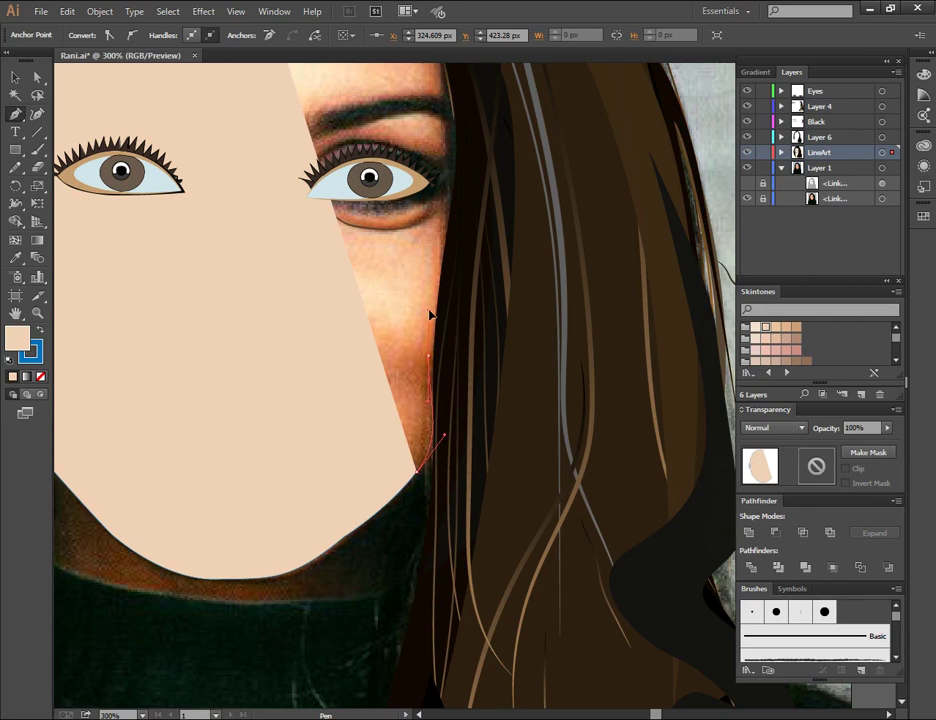
key("ctrl+z")
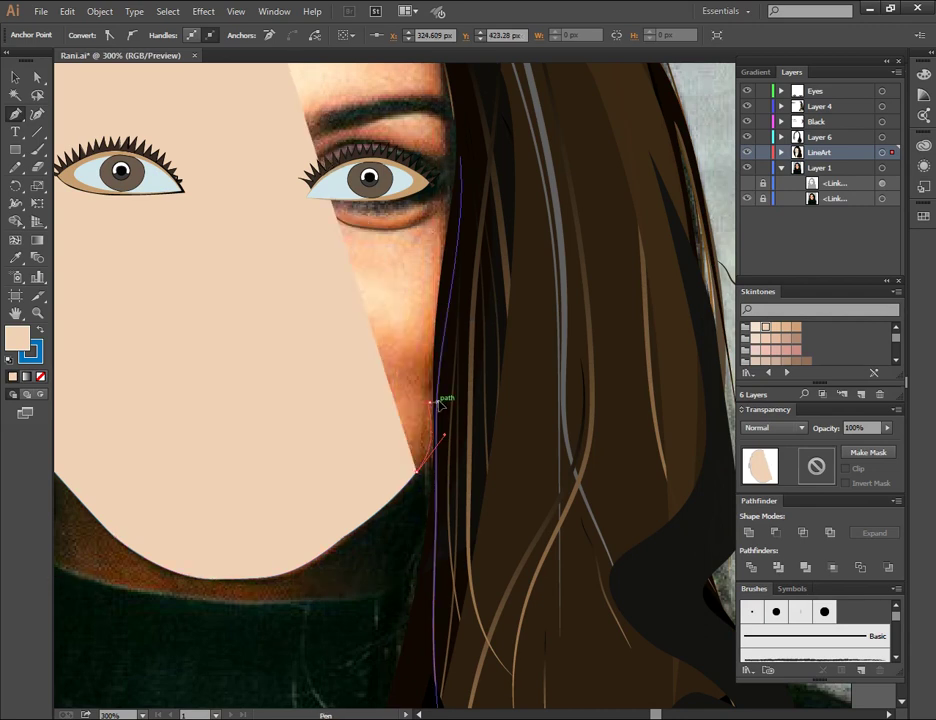
Step: Trace up the right cheek and temple and back across the top hairline to close the shape
scroll(430, 400, "up", 2)
left_click(450, 210)
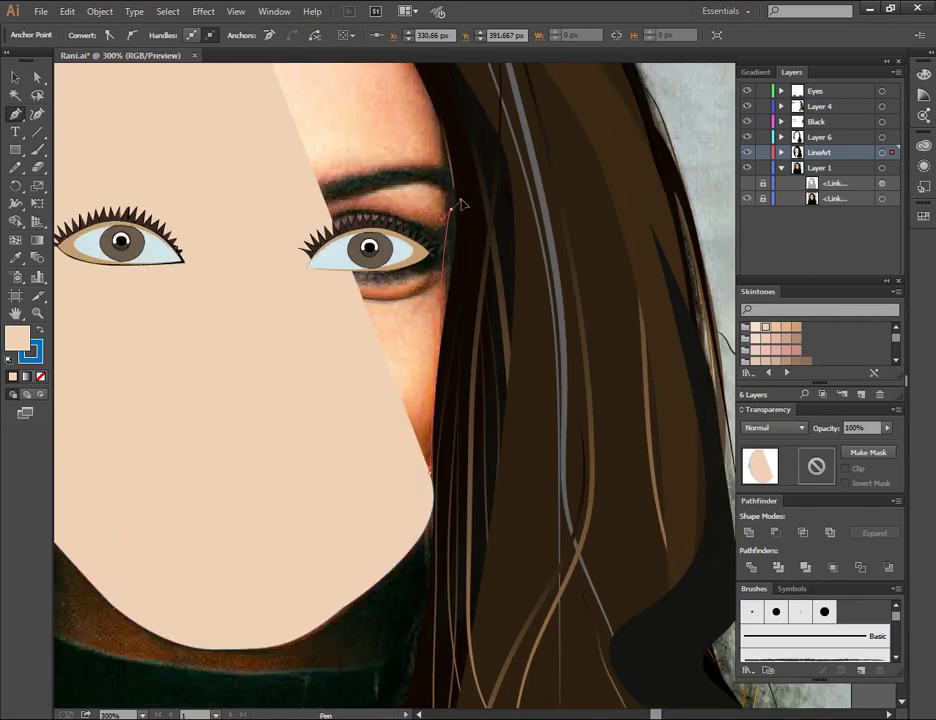
left_click_drag(449, 203, 452, 202)
scroll(449, 203, "up", 3)
left_click_drag(410, 163, 381, 137)
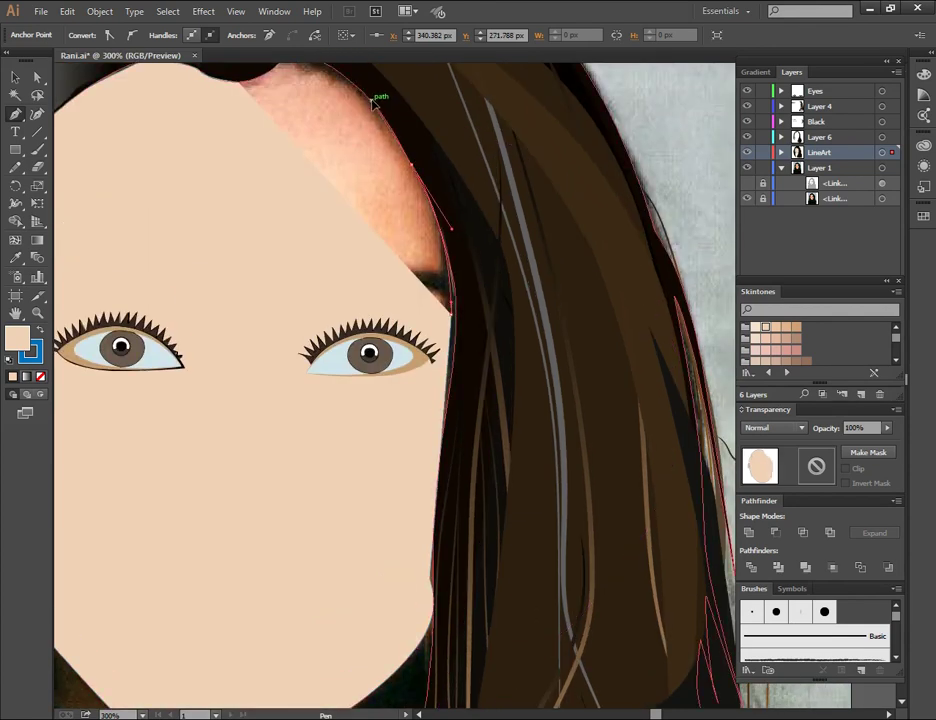
left_click(377, 102)
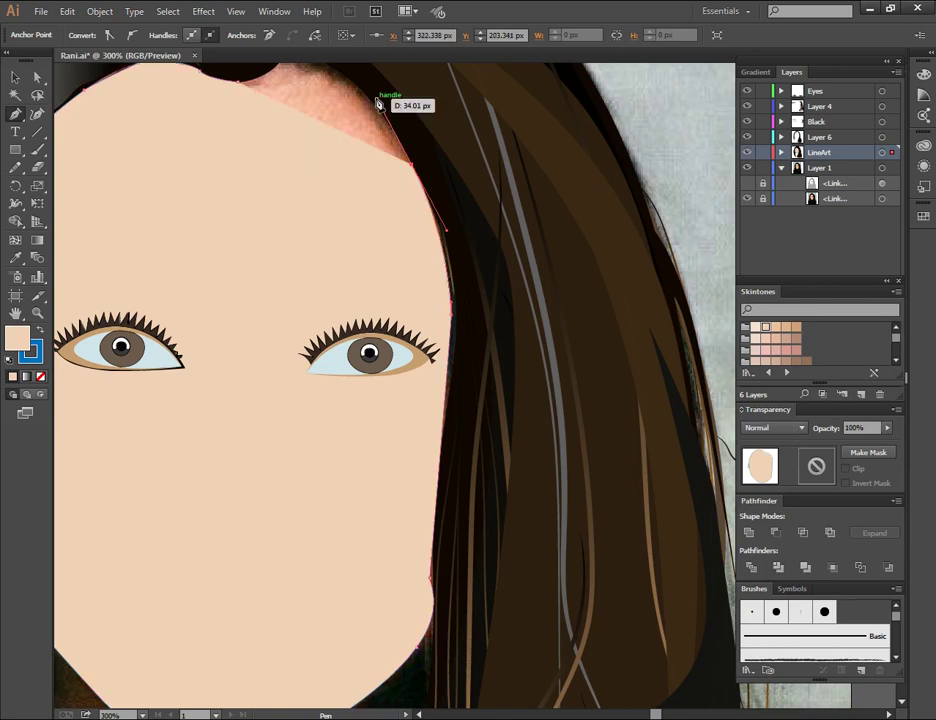
scroll(380, 100, "up", 3)
left_click_drag(276, 172, 292, 232)
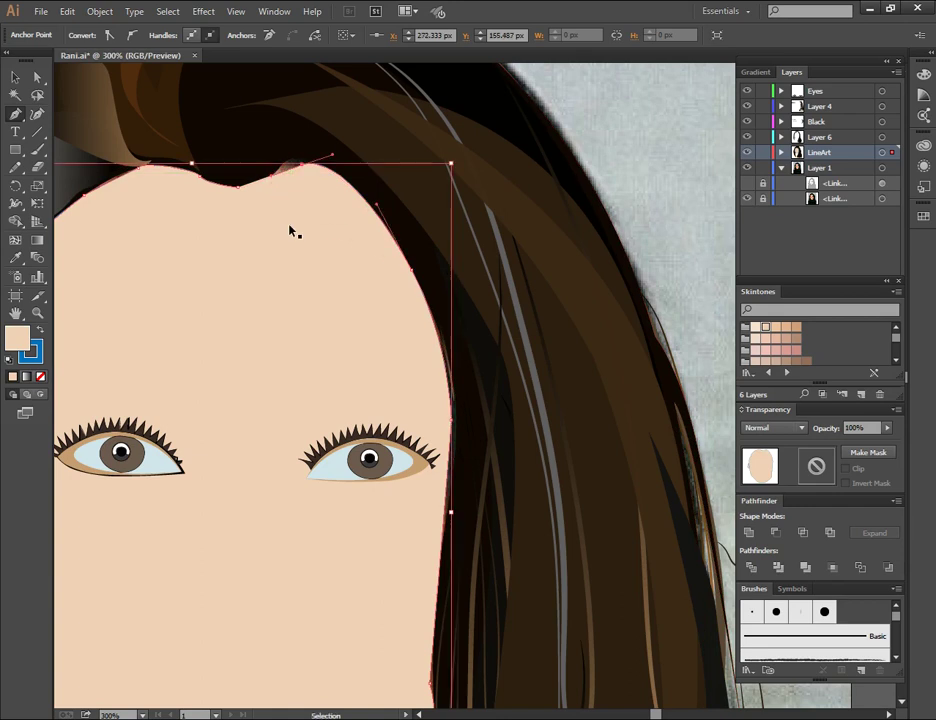
mouse_move(309, 171)
left_mouse_down()
mouse_move(337, 183)
mouse_move(288, 163)
left_mouse_up()
left_click_drag(258, 197, 240, 191)
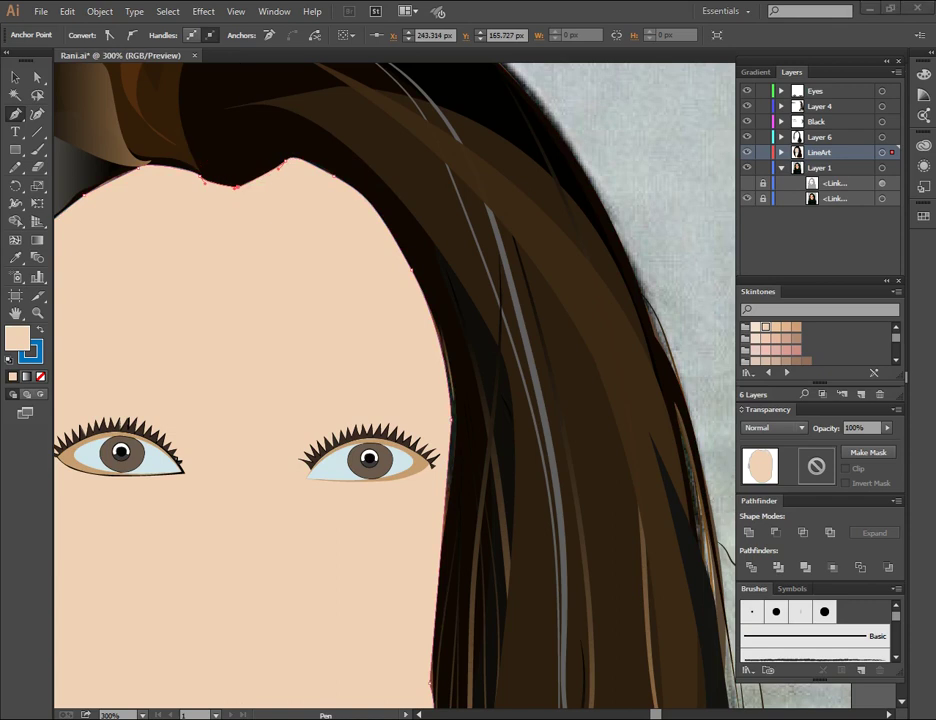
Step: Deselect the finished face shape and zoom out to view the whole portrait
key("ctrl+minus")
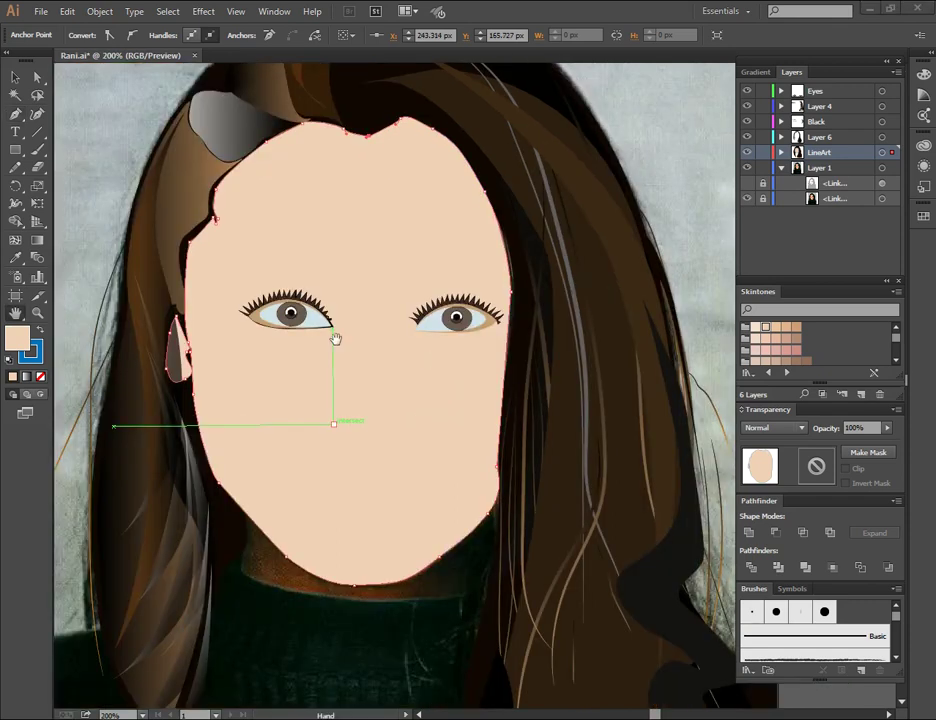
key("v")
left_click(88, 119)
key("ctrl+minus")
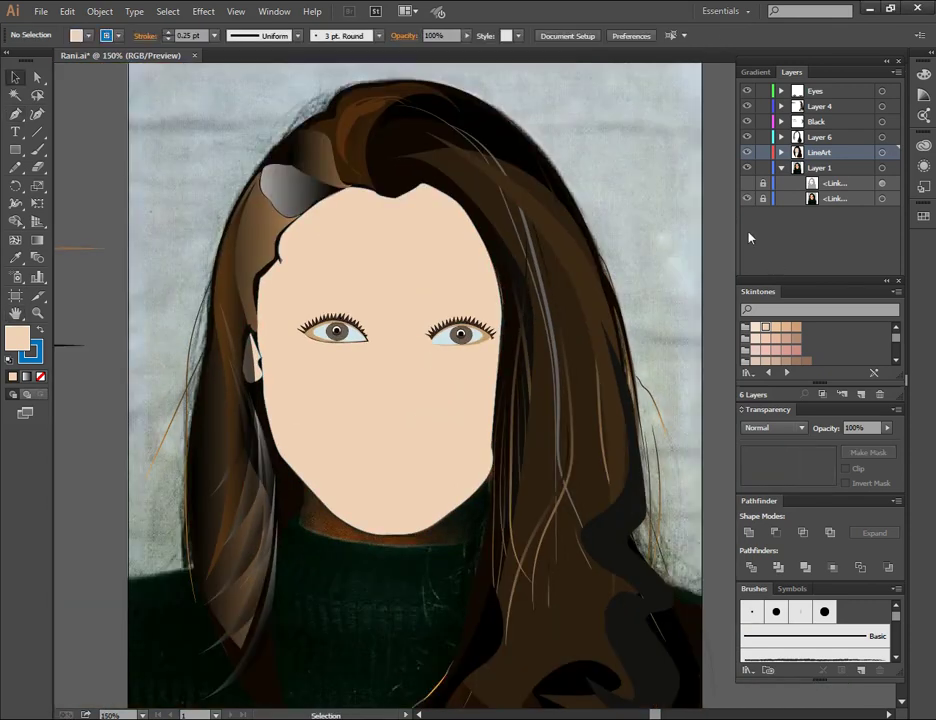
Step: Close the skin tone swatches, hide the face shape and zoom in on the mouth
left_click(746, 198)
left_click(746, 198)
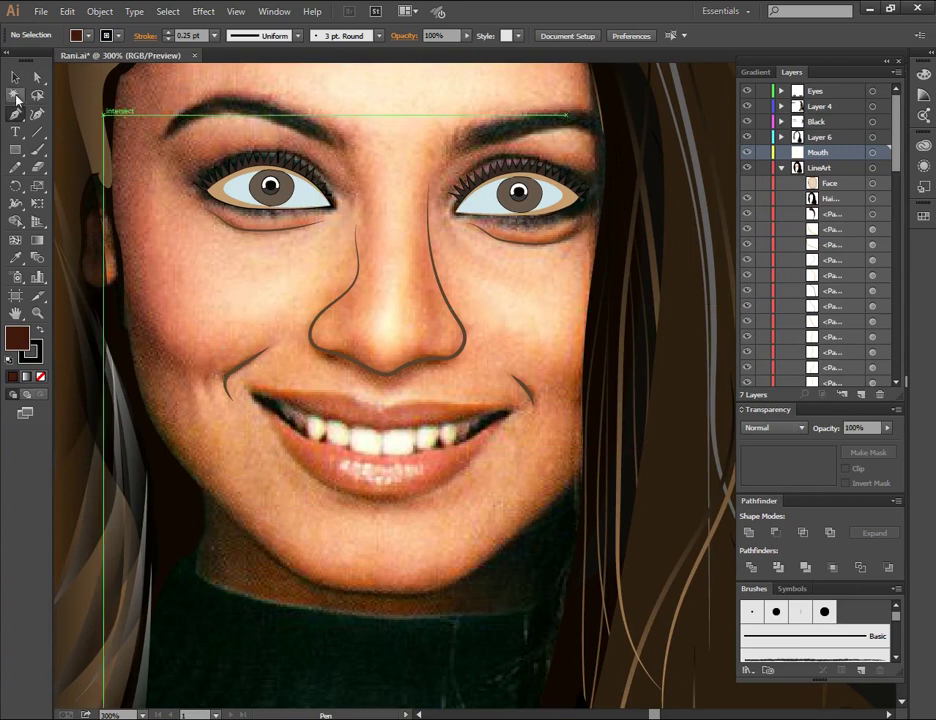
key("ctrl+plus")
left_click_drag(261, 309, 303, 217)
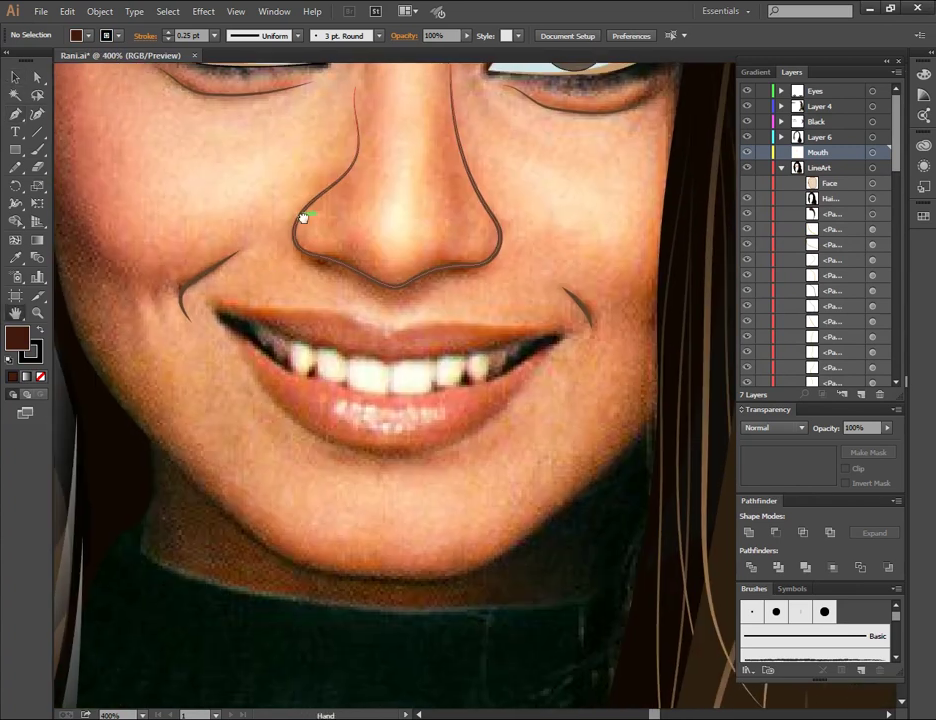
Step: Try an upper-lip Pen path from the left mouth corner, then undo it
key("p")
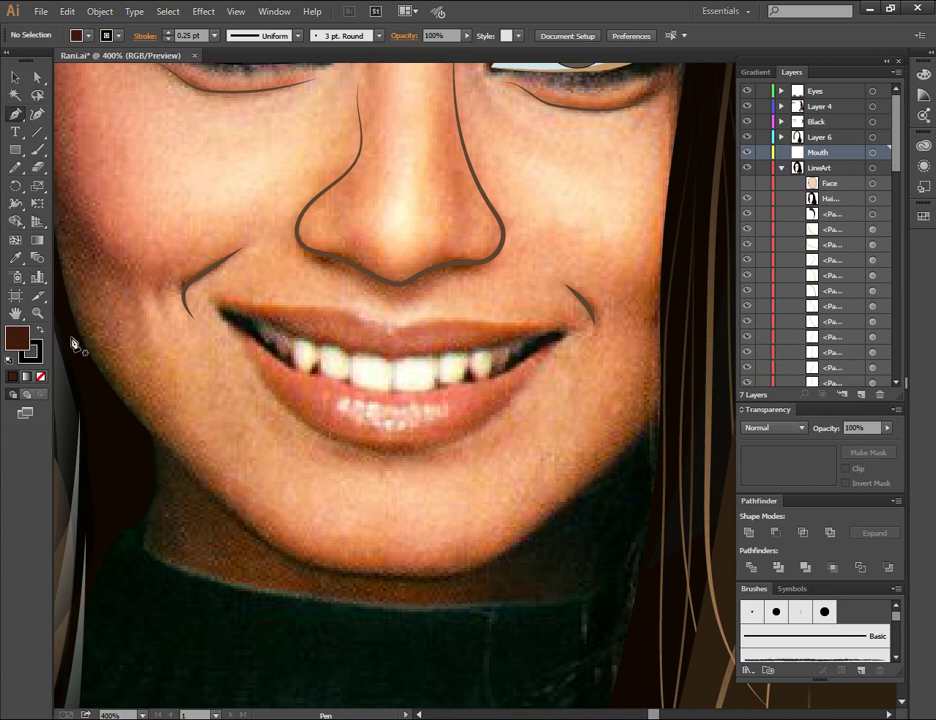
left_click(218, 303)
left_click(343, 318)
key("ctrl+z")
key("ctrl+z")
left_click(218, 300)
mouse_move(255, 303)
left_mouse_down()
mouse_move(345, 316)
mouse_move(390, 340)
left_mouse_up()
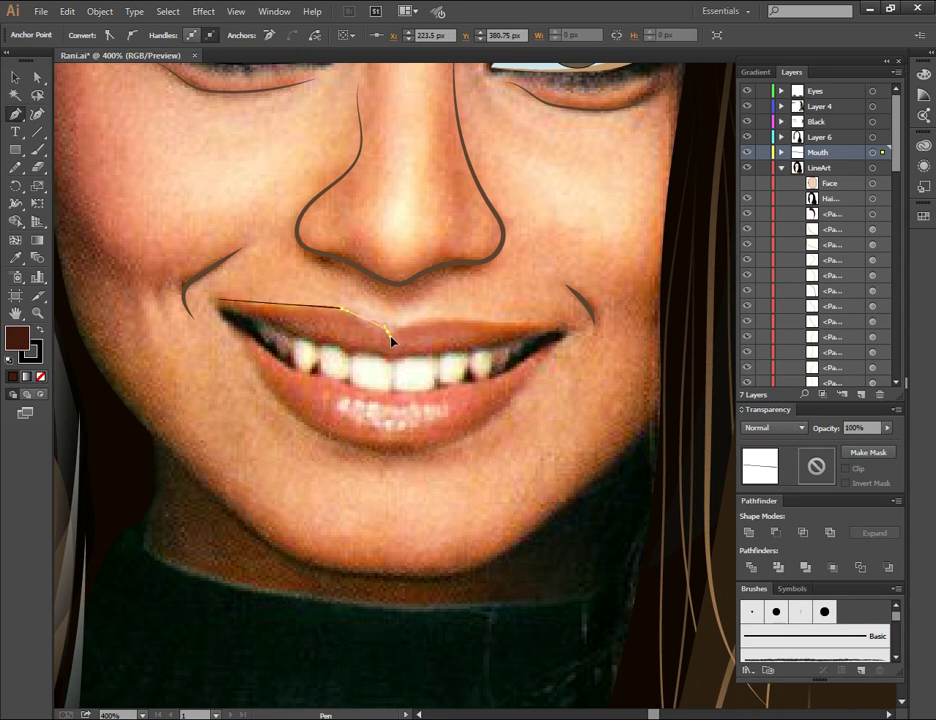
key("ctrl+z")
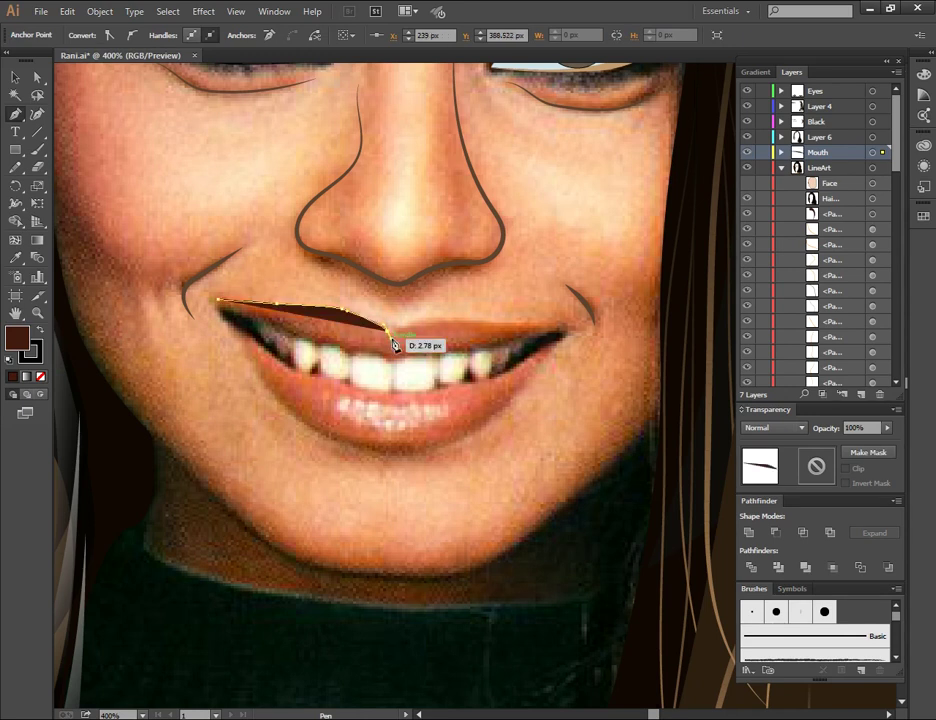
key("ctrl+z")
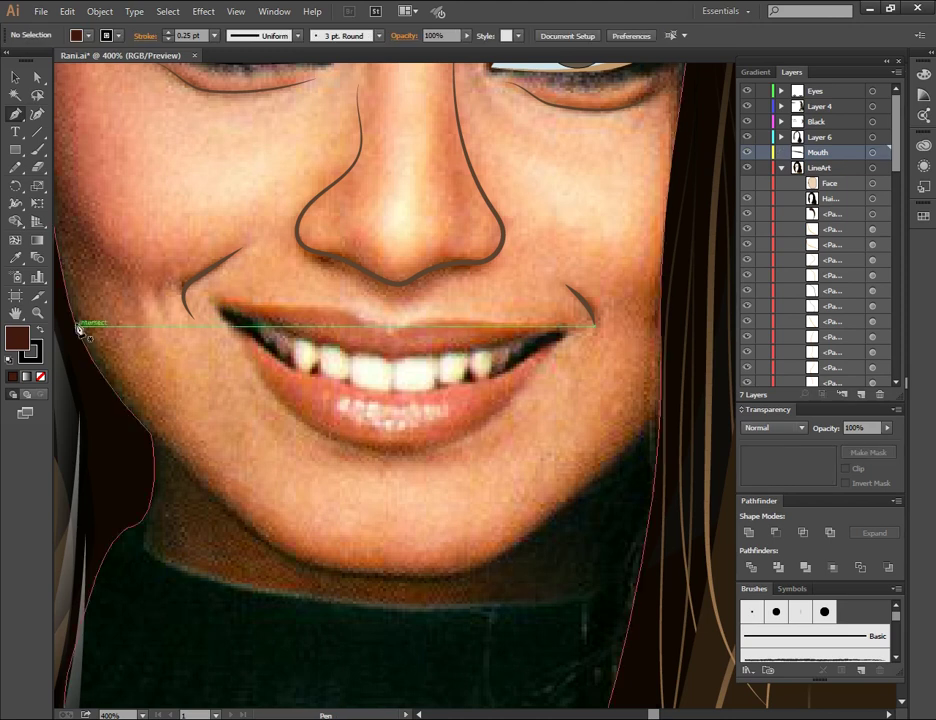
double_click(17, 338)
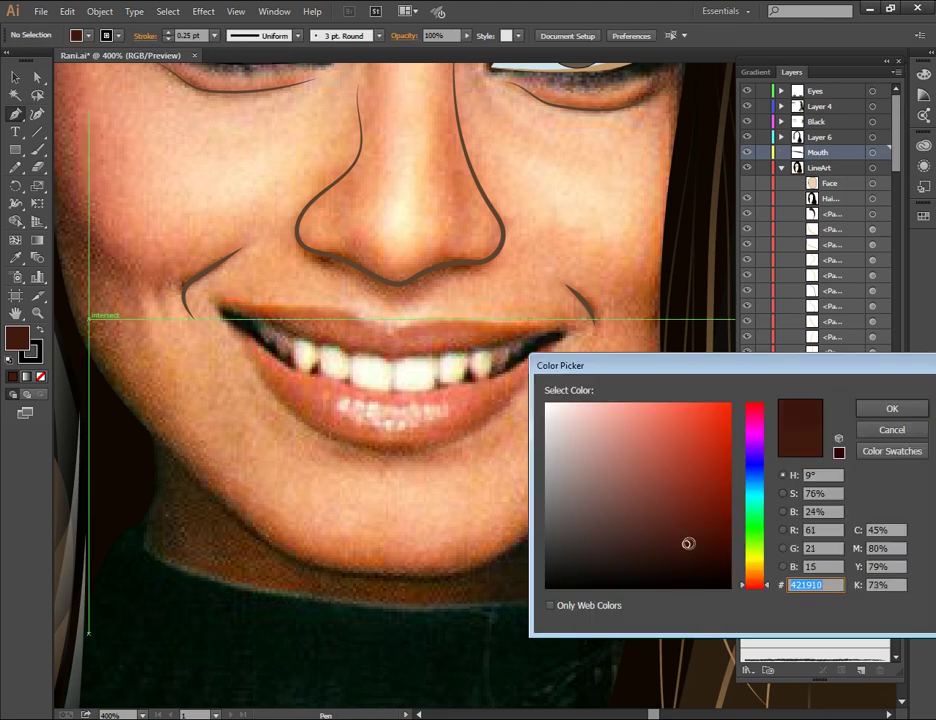
Step: Change the fill to a brighter red lip colour and begin a path at the left mouth corner
left_click_drag(684, 543, 704, 486)
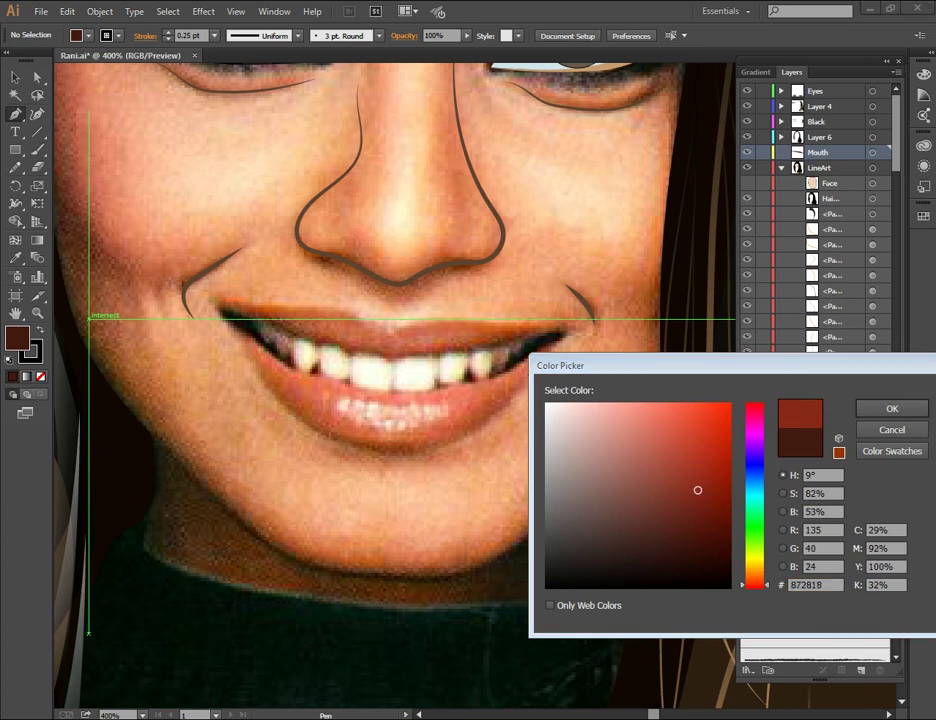
key("Return")
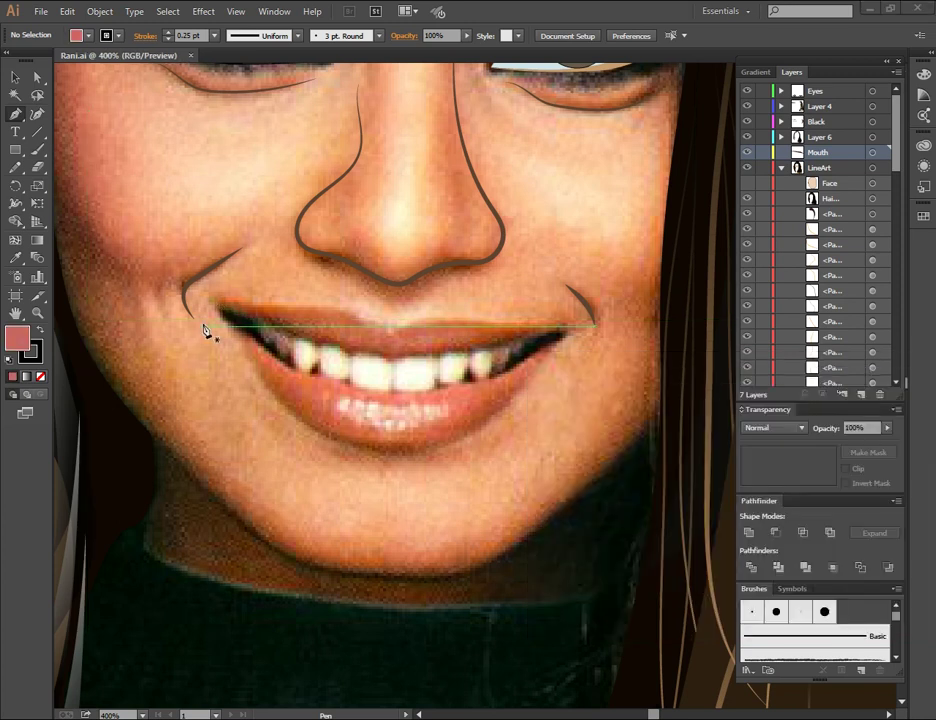
mouse_move(243, 356)
left_mouse_down()
mouse_move(215, 305)
mouse_move(277, 310)
left_mouse_up()
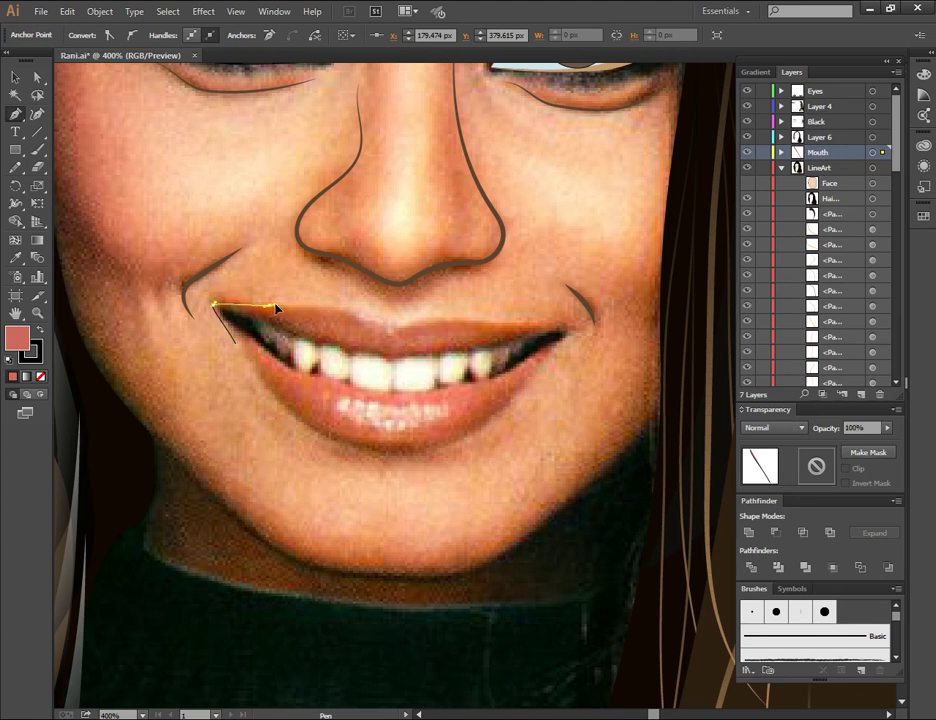
Step: Trace the red upper-lip shape with curved anchors from the left mouth corner to the right corner
left_click(248, 358, "ctrl")
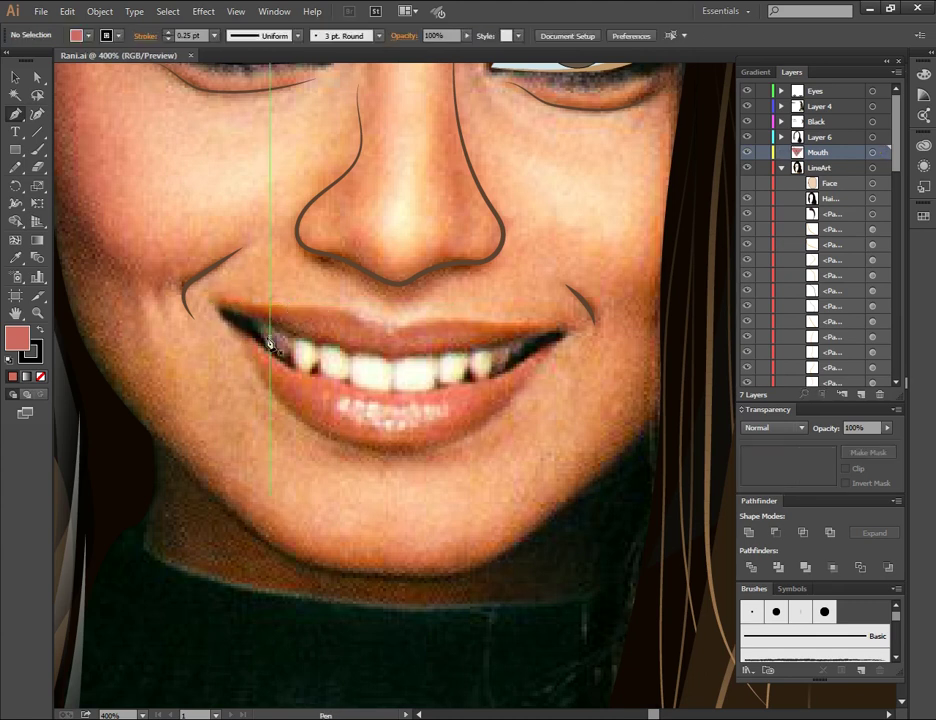
left_click(221, 306)
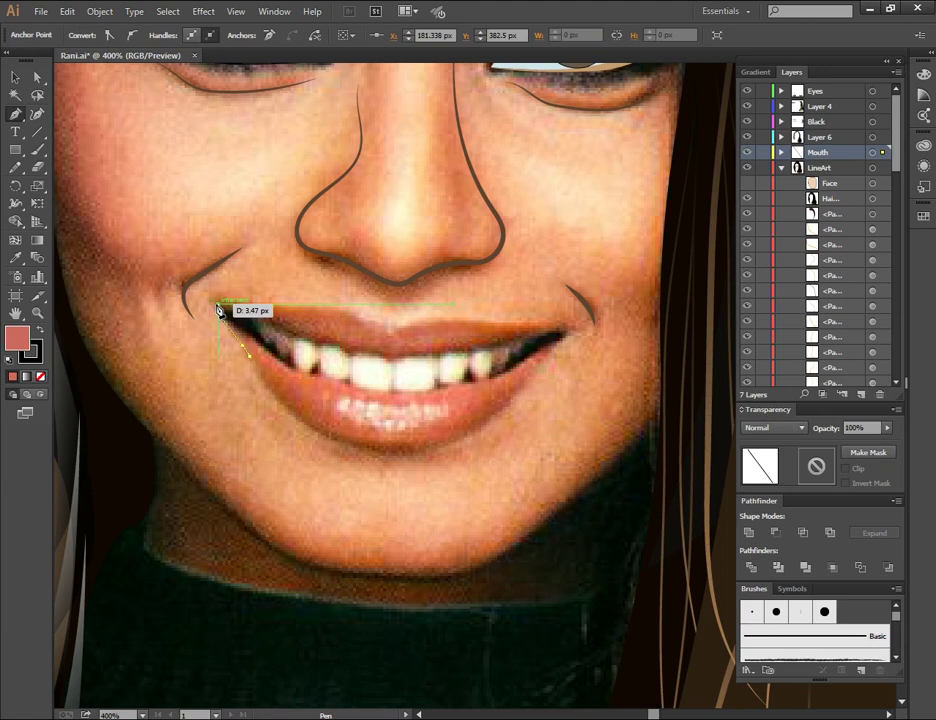
mouse_move(221, 306)
left_mouse_down()
mouse_move(246, 300)
mouse_move(340, 316)
mouse_move(333, 310)
left_mouse_up()
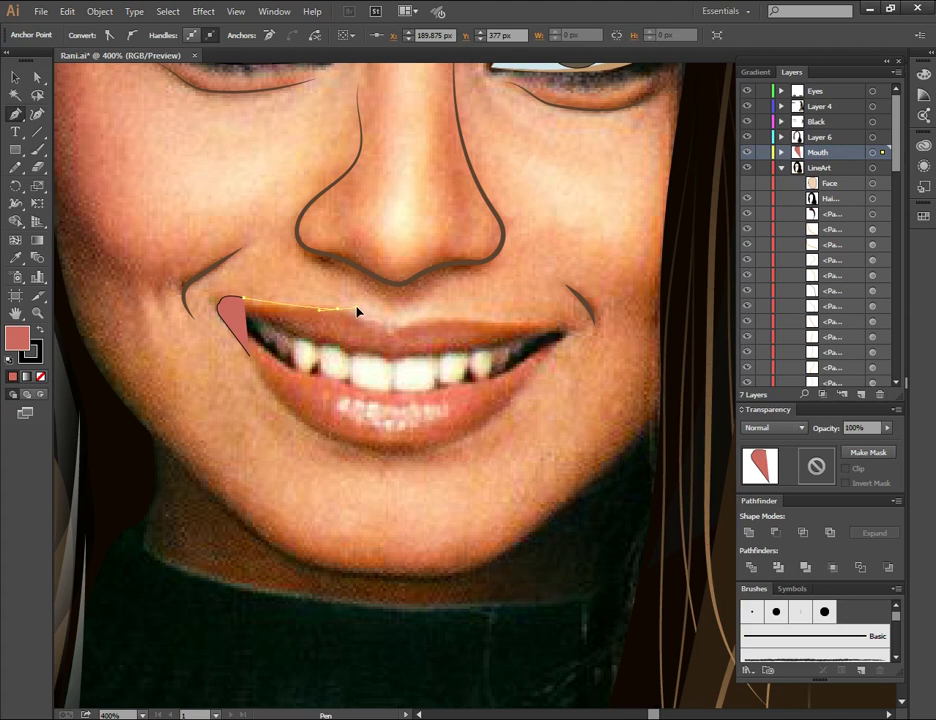
key("ctrl+z")
key("ctrl+z")
key("ctrl+z")
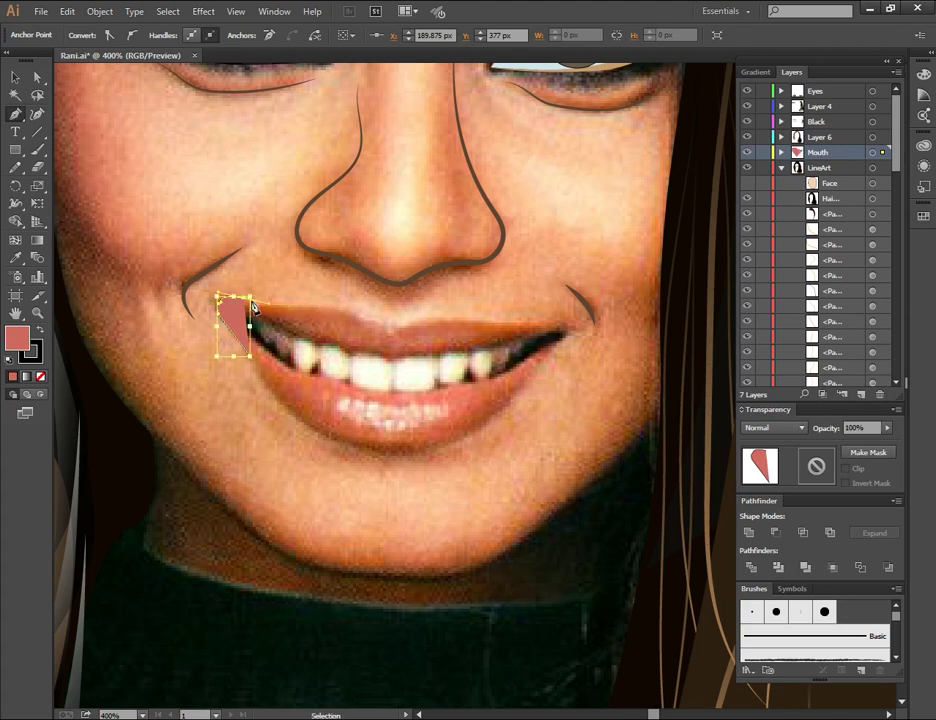
mouse_move(244, 303)
left_mouse_down()
mouse_move(357, 314)
mouse_move(390, 340)
mouse_move(424, 322)
left_mouse_up()
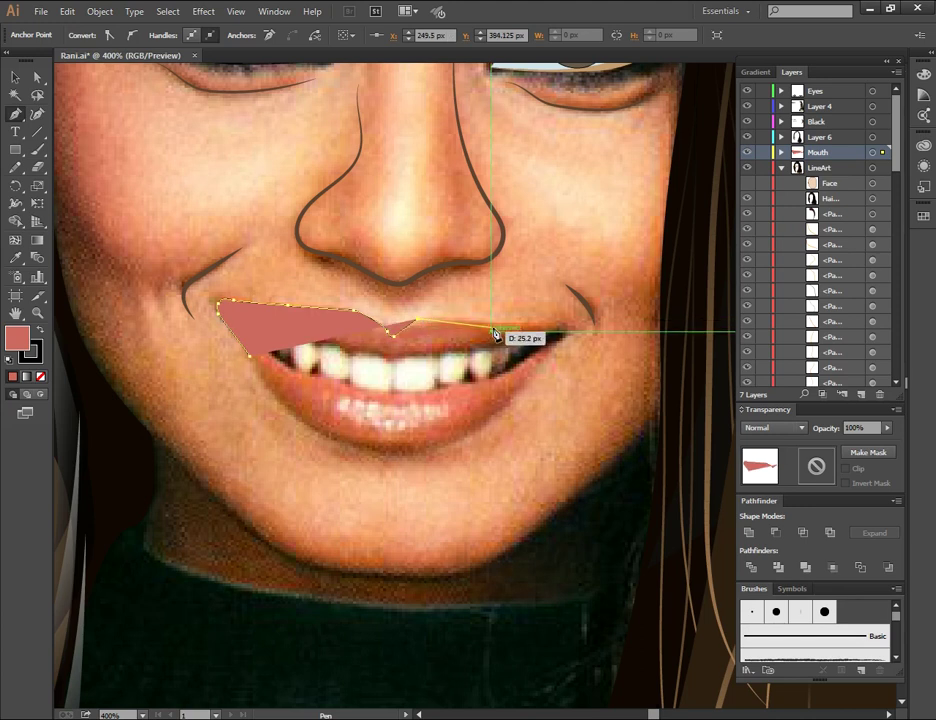
mouse_move(424, 322)
left_mouse_down()
mouse_move(512, 330)
mouse_move(473, 418)
mouse_move(565, 330)
mouse_move(535, 375)
left_mouse_up()
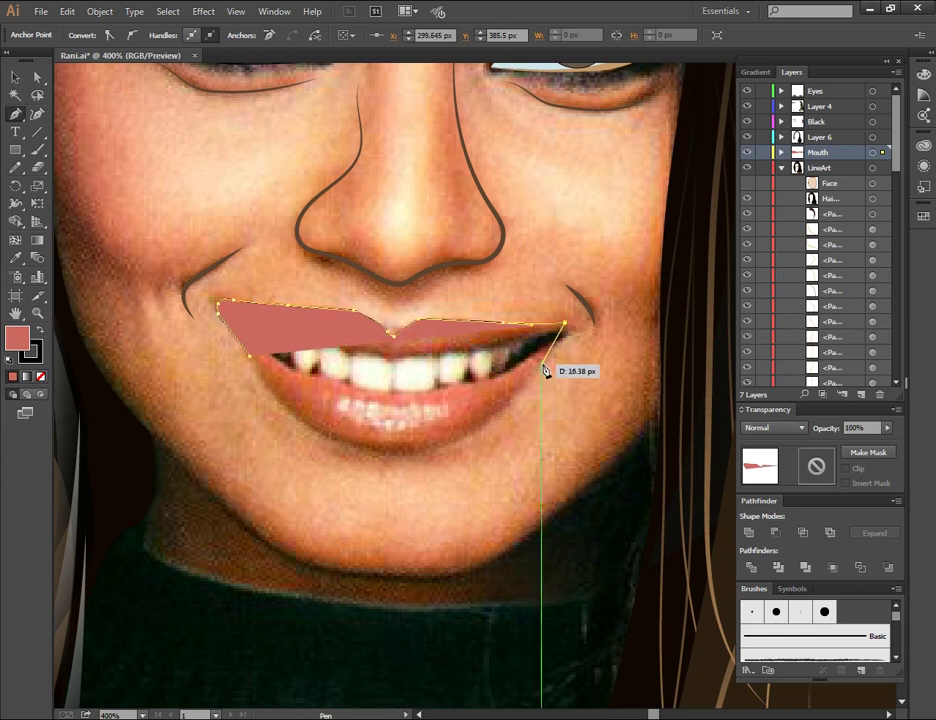
key("ctrl+z")
left_click_drag(566, 325, 482, 433)
Step: Set the lip path's fill to None to reveal the teeth
key("v")
left_click(88, 37)
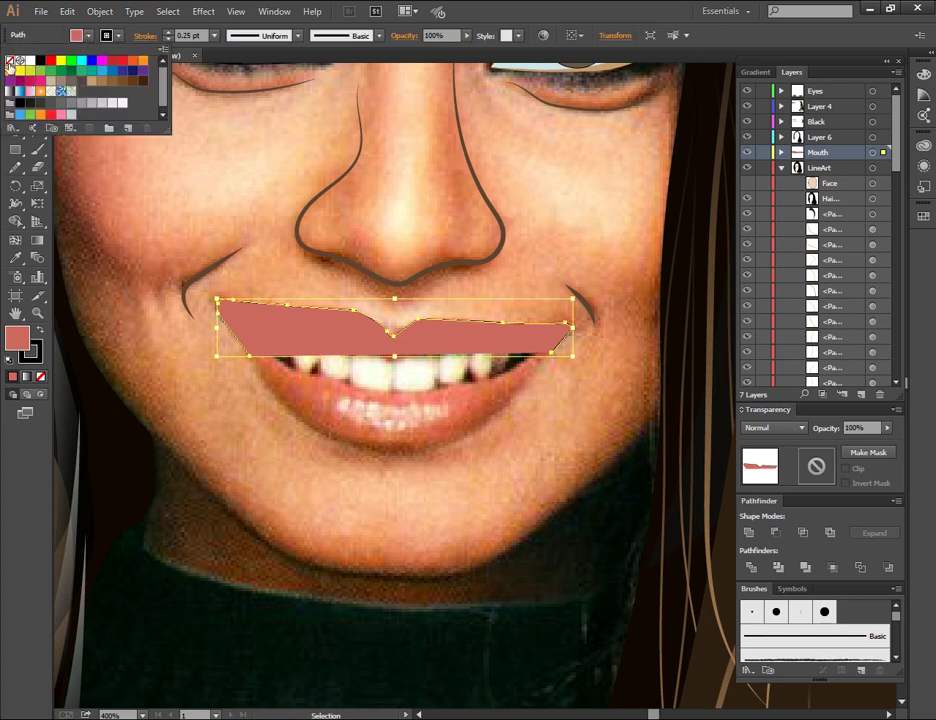
left_click(10, 61)
left_click(88, 37)
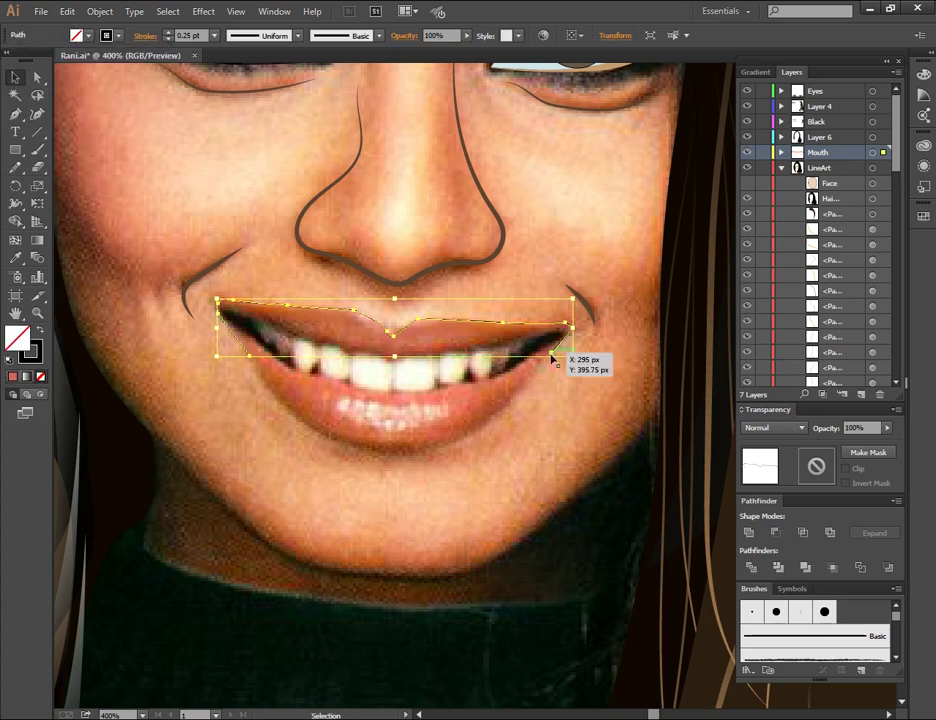
Step: Extend the path along the lower lip and close it at the left mouth corner
key("p")
mouse_move(552, 354)
left_mouse_down()
mouse_move(472, 447)
mouse_move(441, 443)
mouse_move(426, 462)
mouse_move(373, 453)
left_mouse_up()
key("ctrl+z")
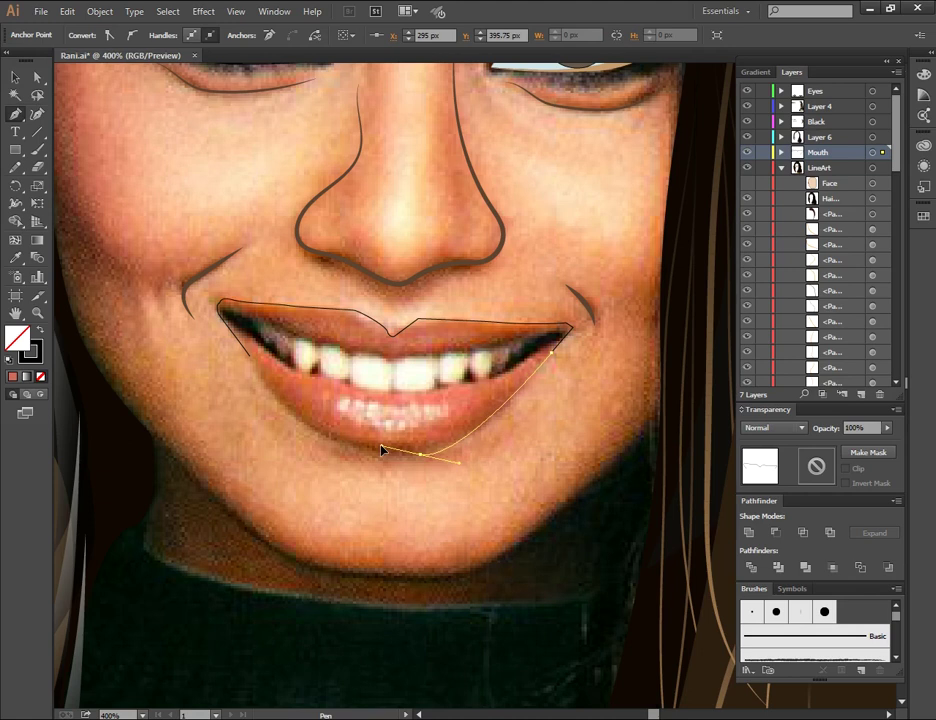
left_click(336, 443)
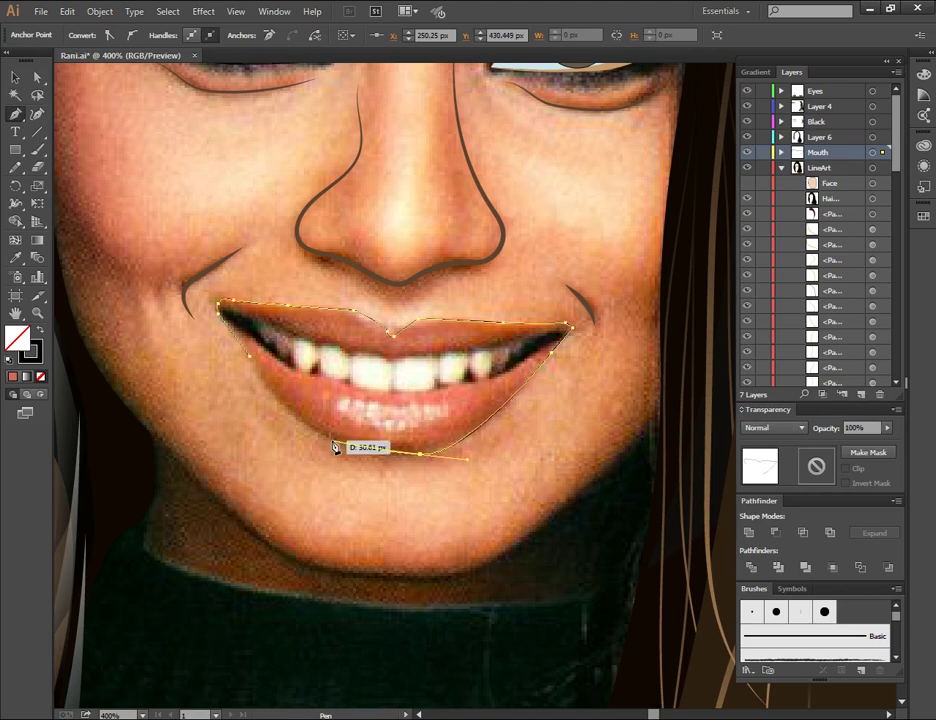
key("ctrl+z")
key("ctrl+z")
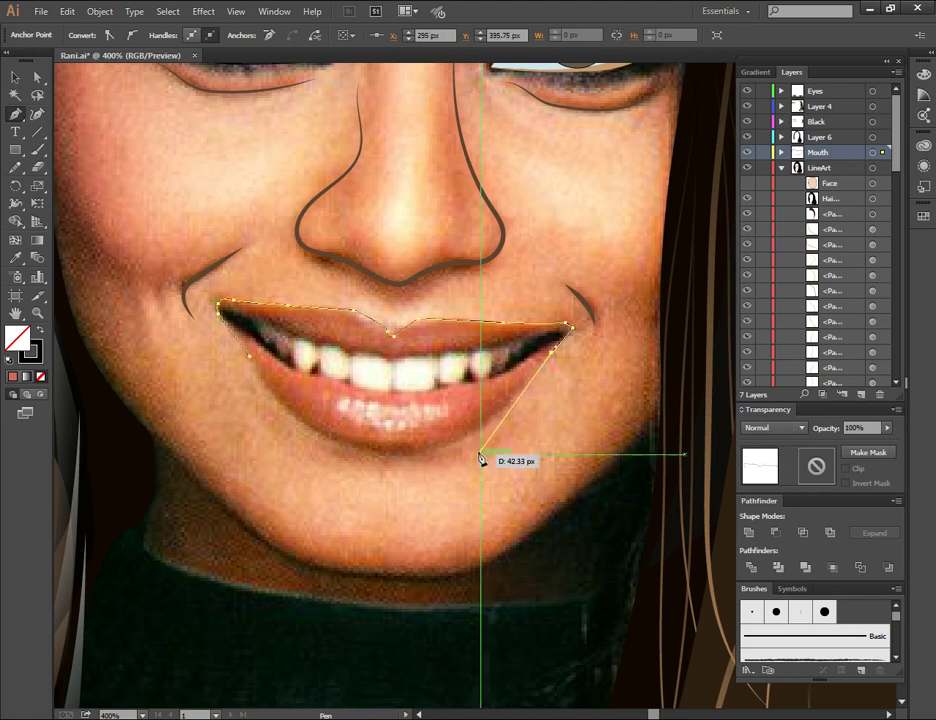
mouse_move(453, 445)
left_mouse_down()
mouse_move(392, 460)
mouse_move(318, 432)
mouse_move(263, 384)
left_mouse_up()
left_click(249, 356)
Step: Refine the lower lip and right-corner curves with the Curvature Tool
left_click(37, 114)
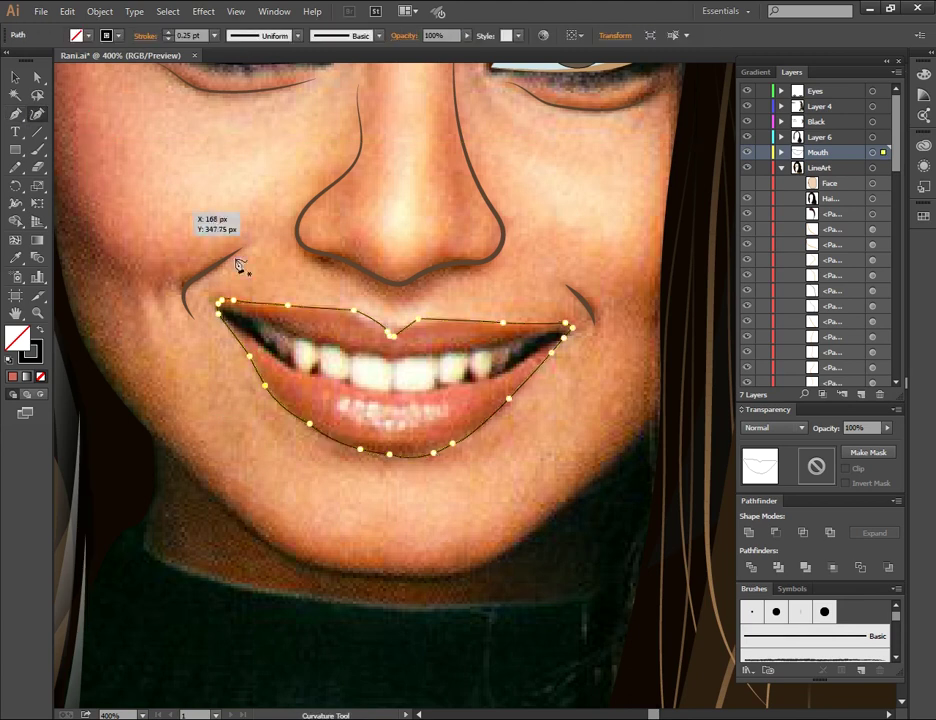
left_click(250, 361)
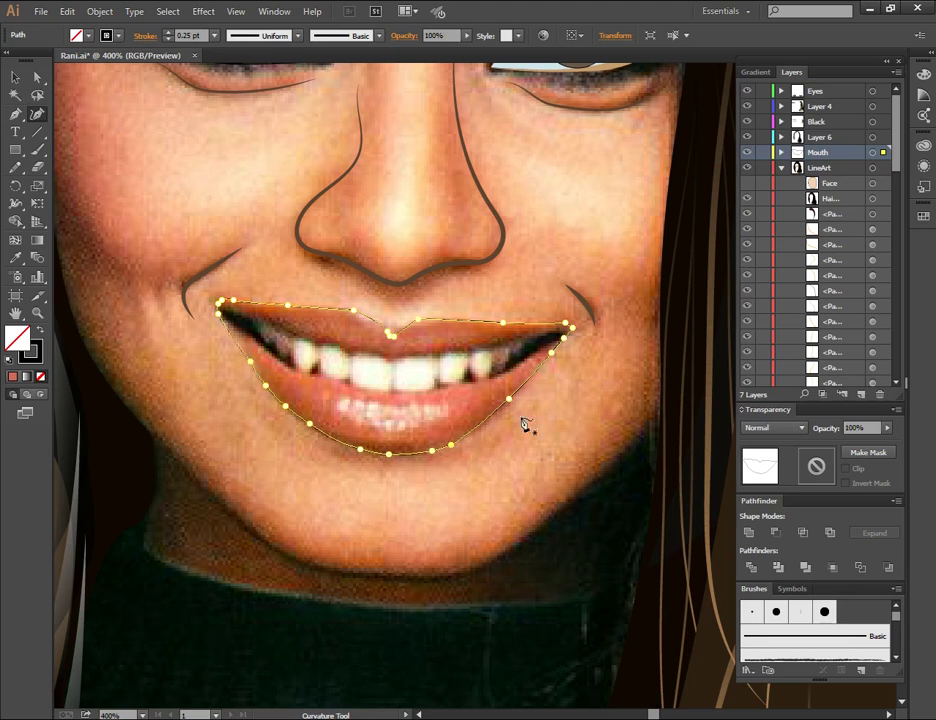
double_click(570, 328)
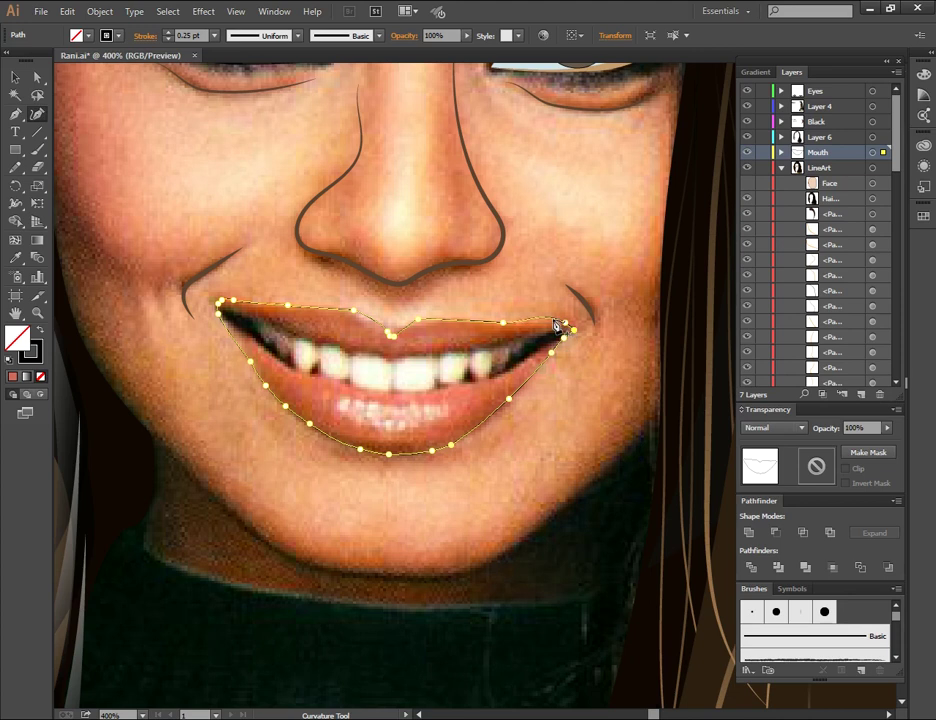
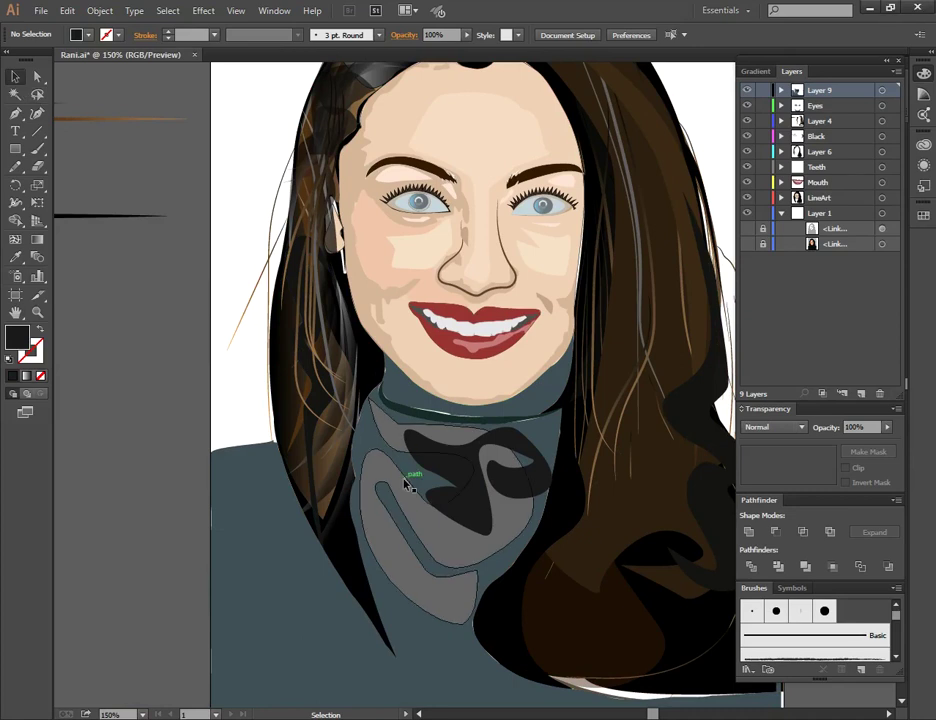
Step: Lower the grey collar fold shapes' opacity from 70% to 44%
left_click(377, 455)
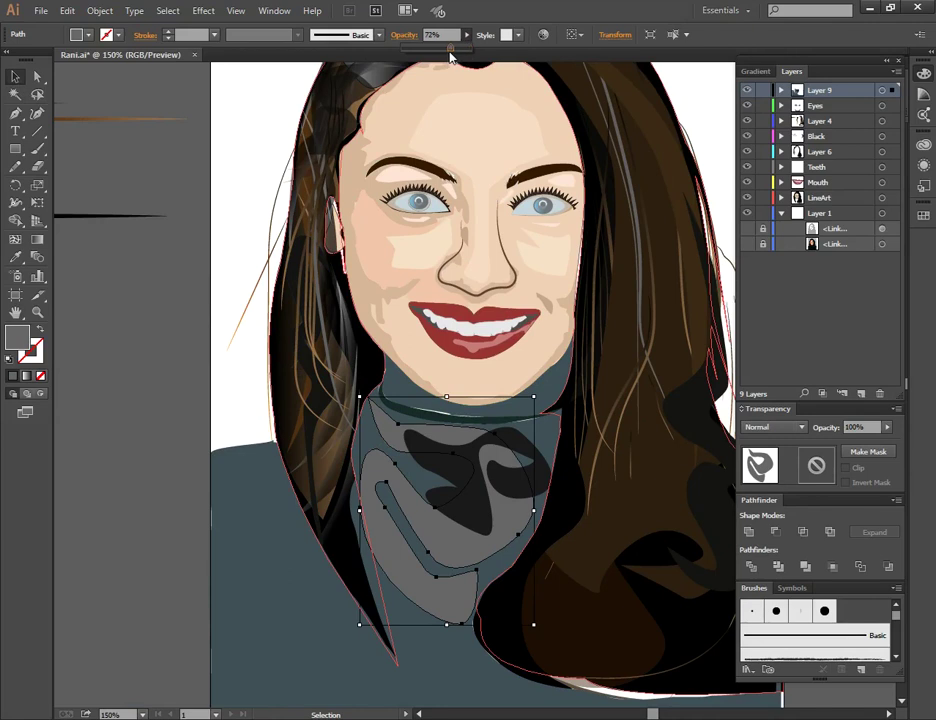
left_click_drag(410, 57, 452, 67)
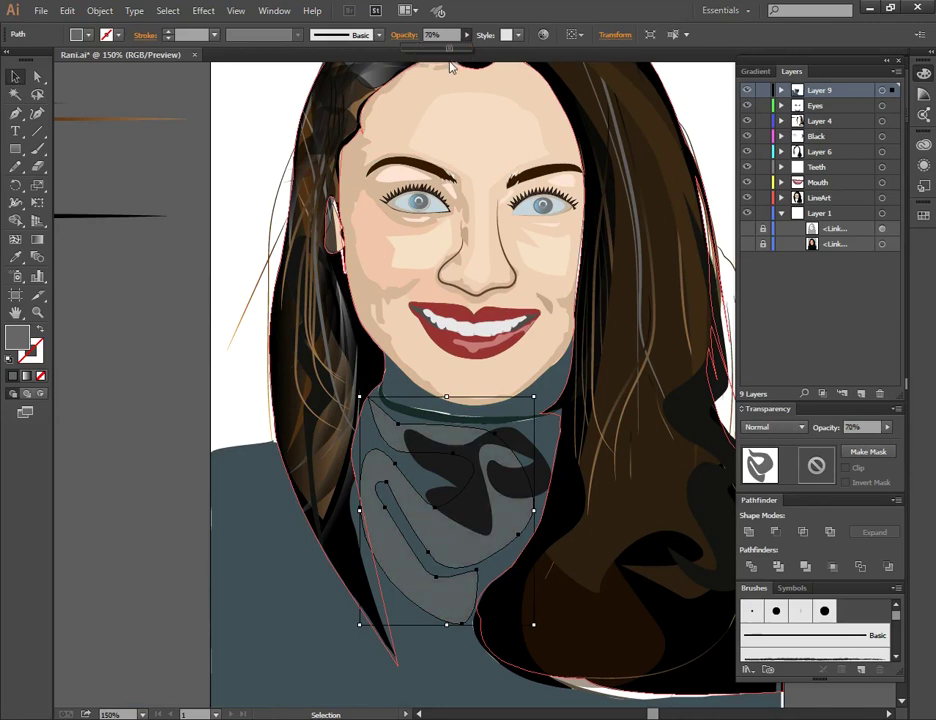
left_click(174, 253)
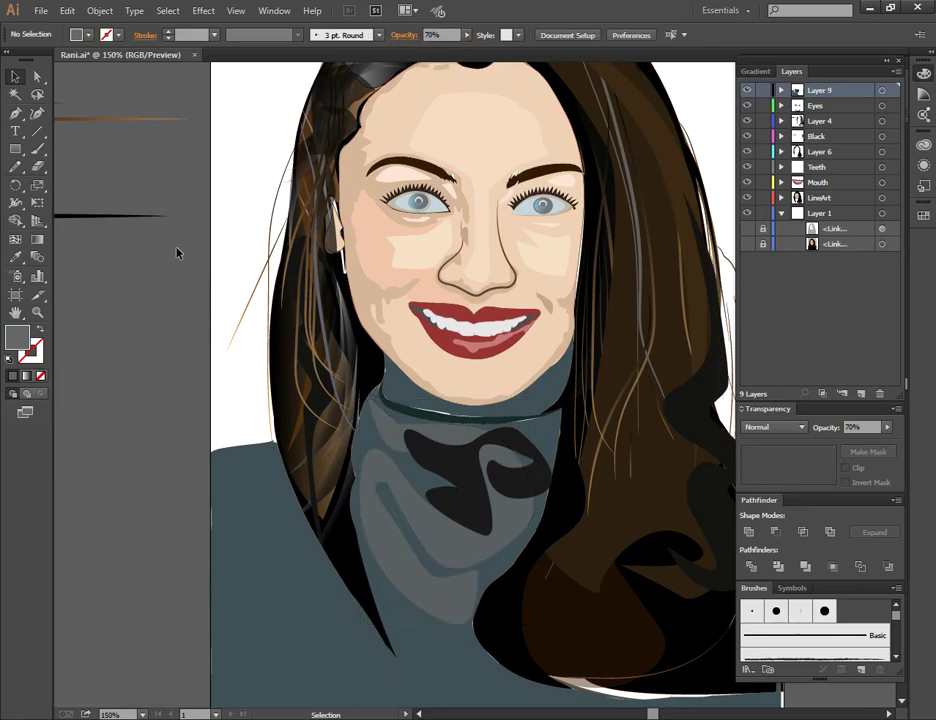
left_click(383, 420)
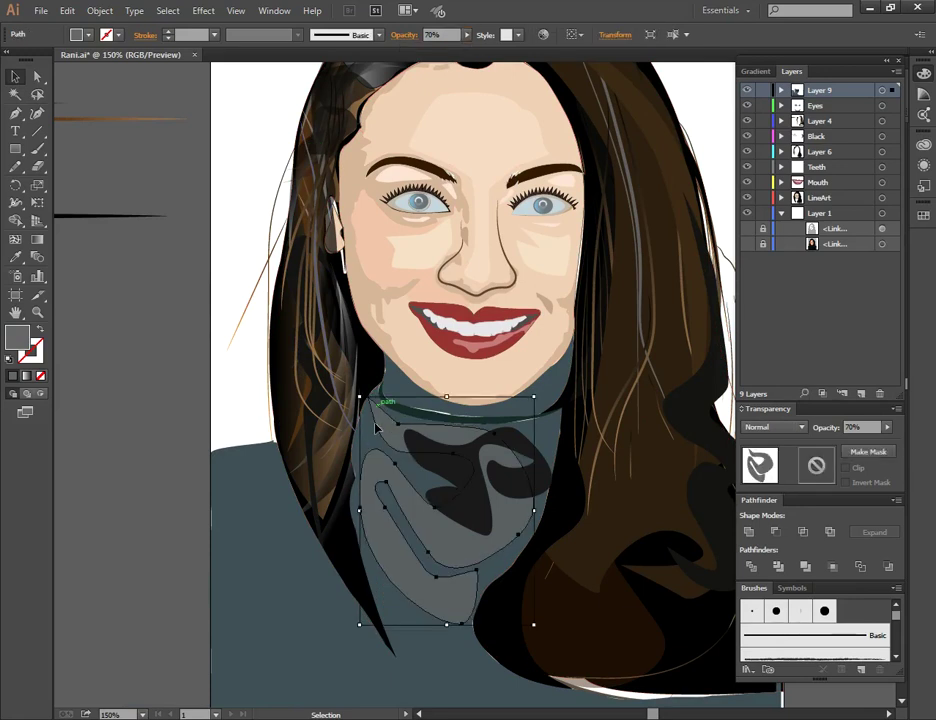
left_click(463, 37)
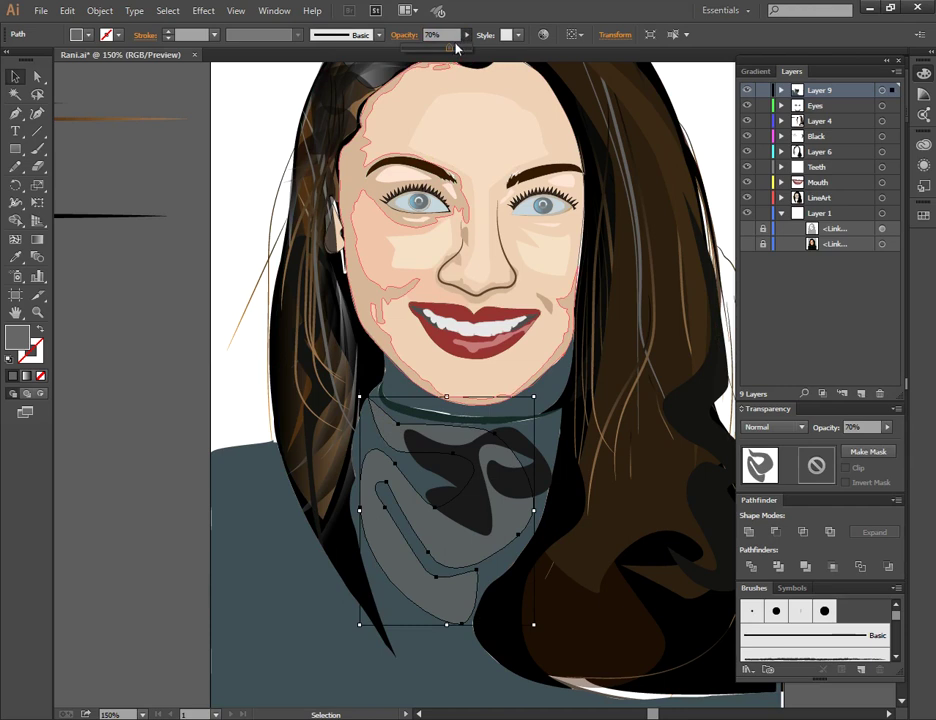
left_click_drag(439, 52, 430, 52)
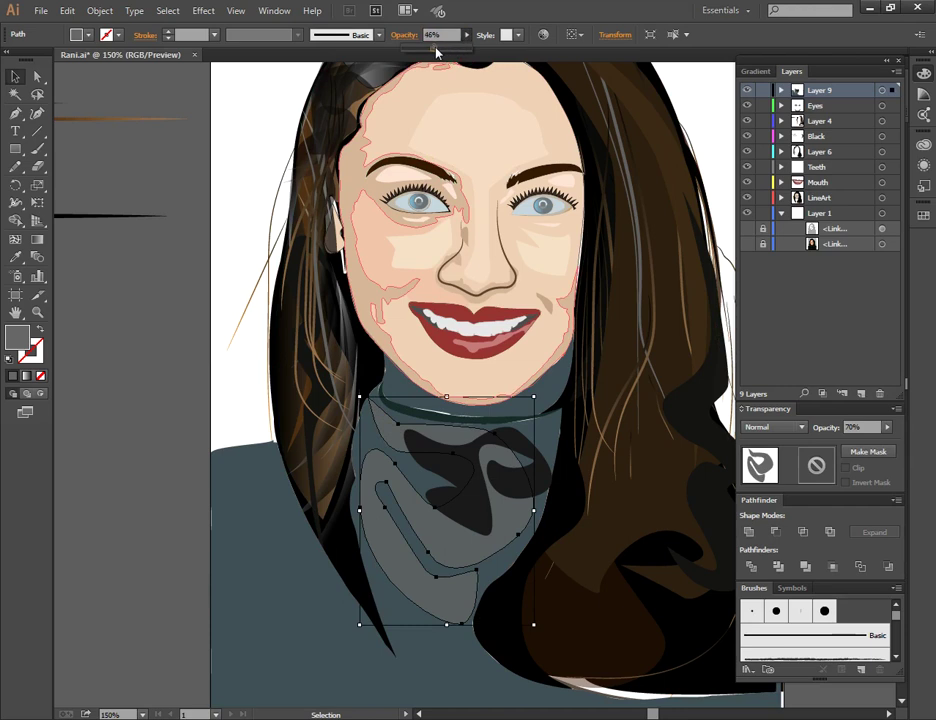
left_click(192, 256)
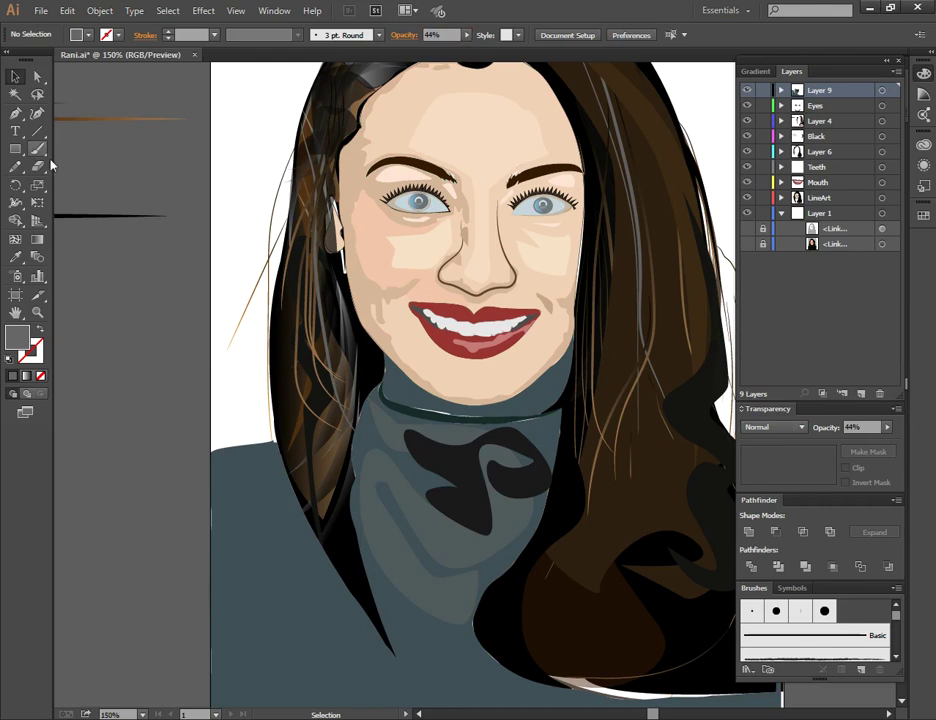
left_click(15, 113)
Step: Trace a grey fold from the left shoulder along the hair edge toward the hair tip
scroll(340, 515, "down", 1)
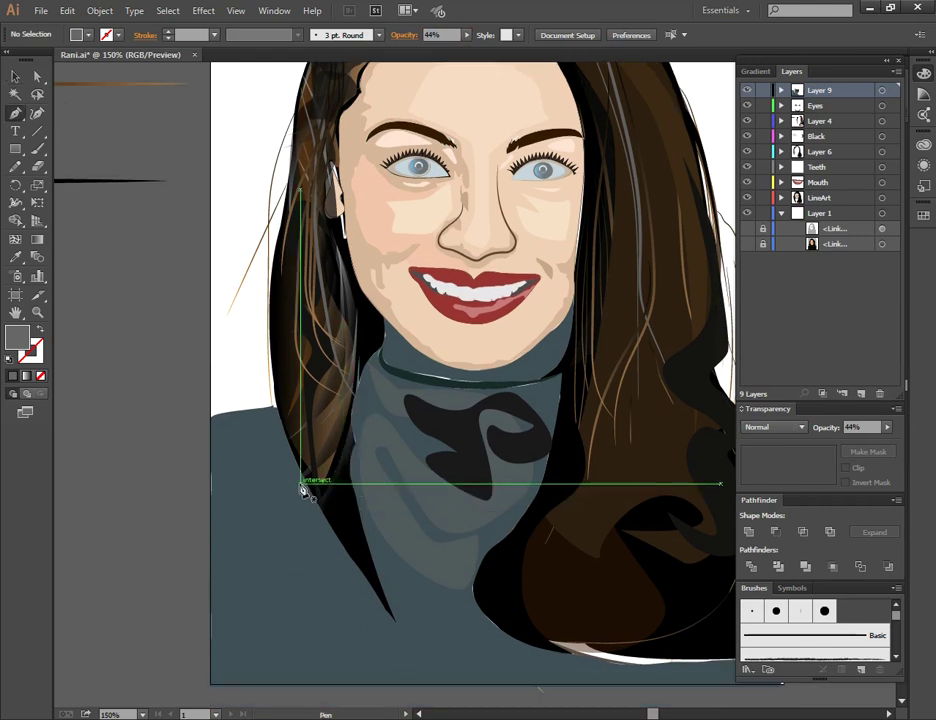
left_click(236, 421)
left_click(234, 419, "ctrl")
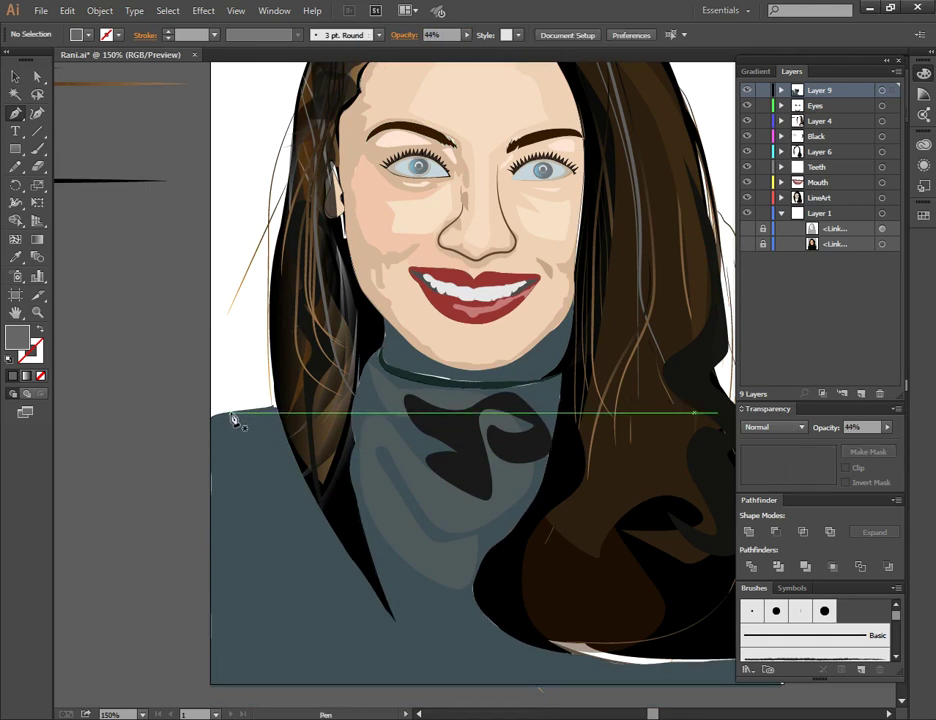
mouse_move(228, 414)
left_mouse_down()
mouse_move(228, 425)
mouse_move(284, 455)
left_mouse_up()
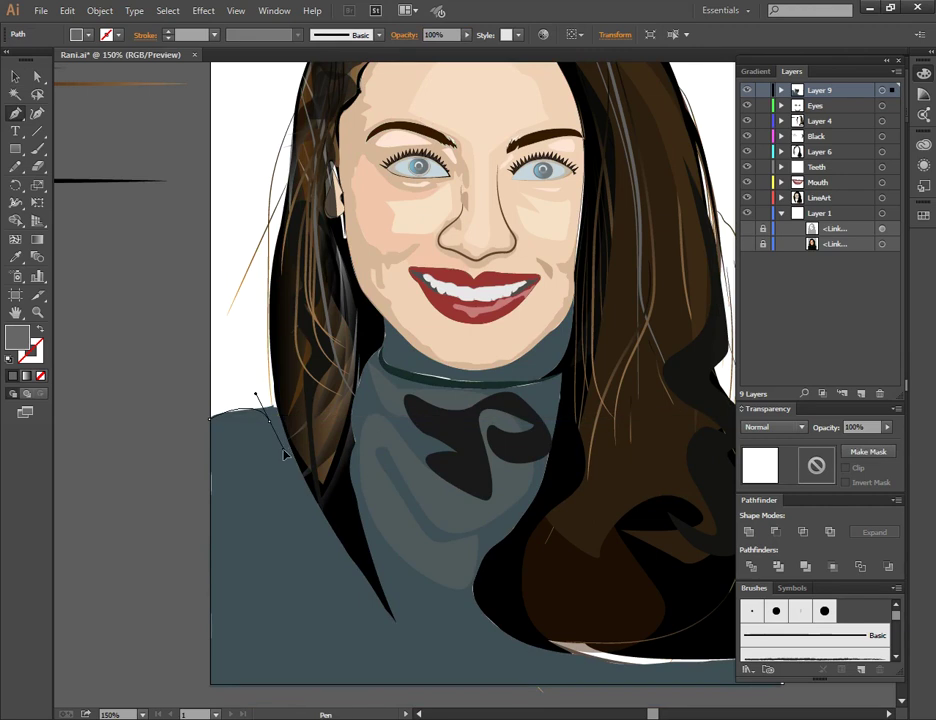
left_click(282, 448)
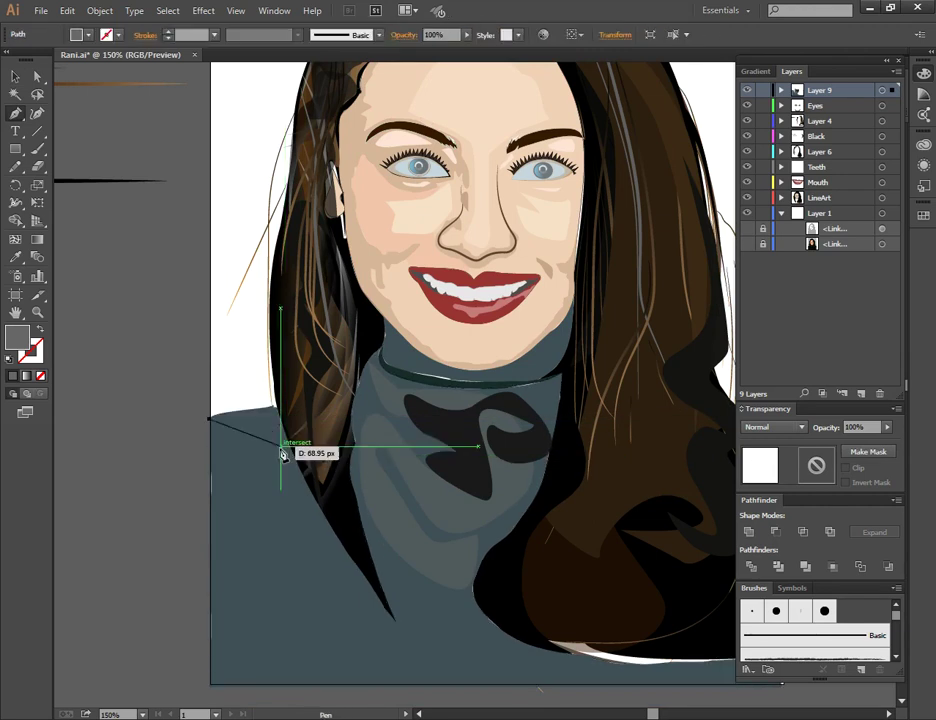
left_click_drag(283, 455, 293, 470)
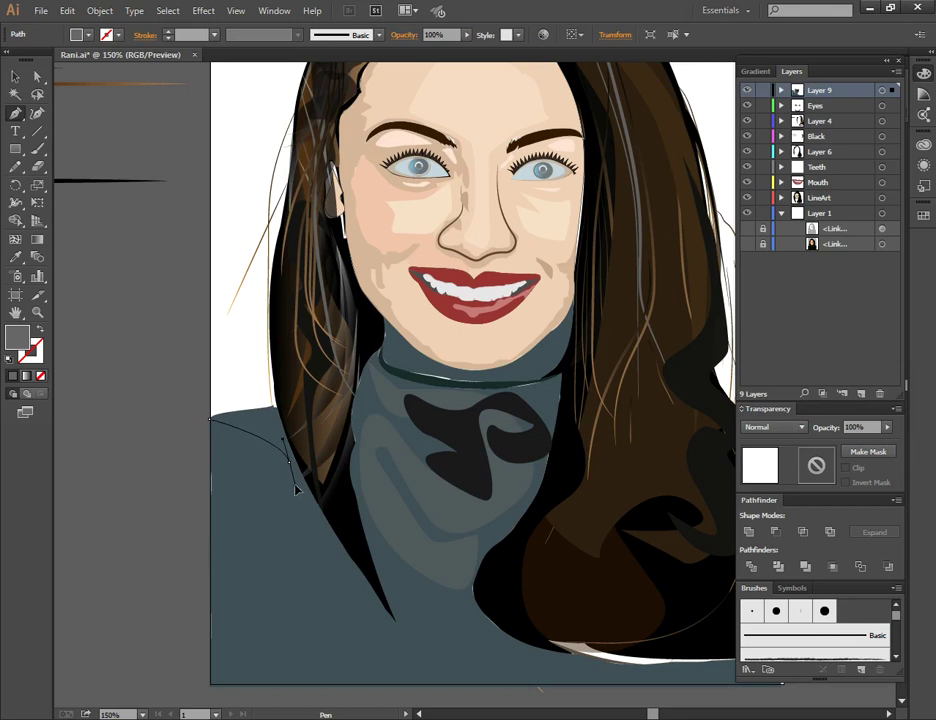
left_click(300, 528)
mouse_move(300, 528)
left_mouse_down()
mouse_move(309, 501)
mouse_move(293, 463)
mouse_move(360, 581)
left_mouse_up()
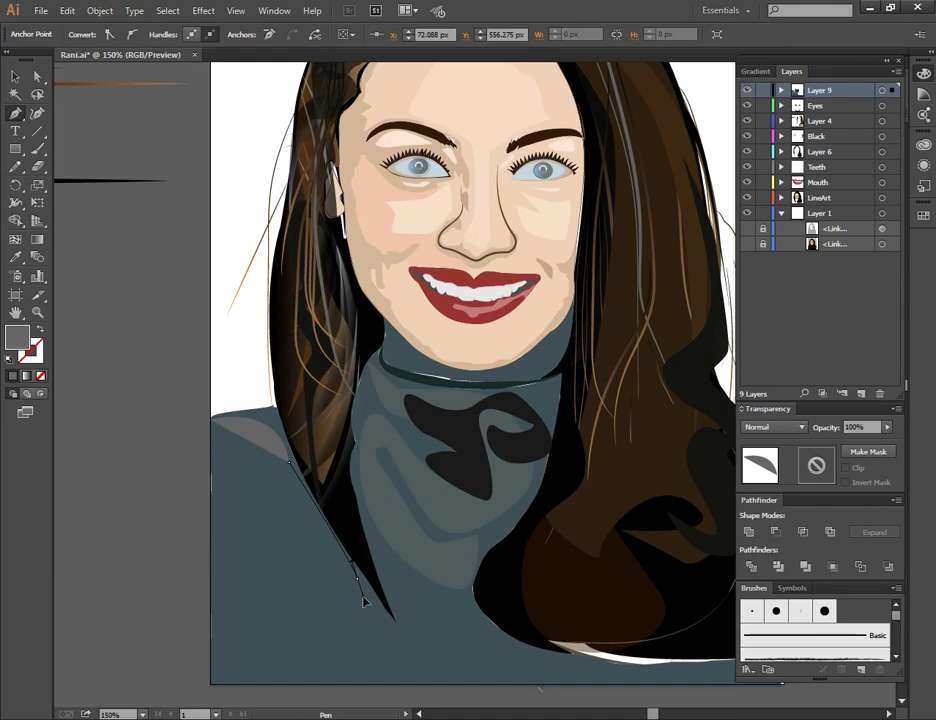
left_click(360, 582)
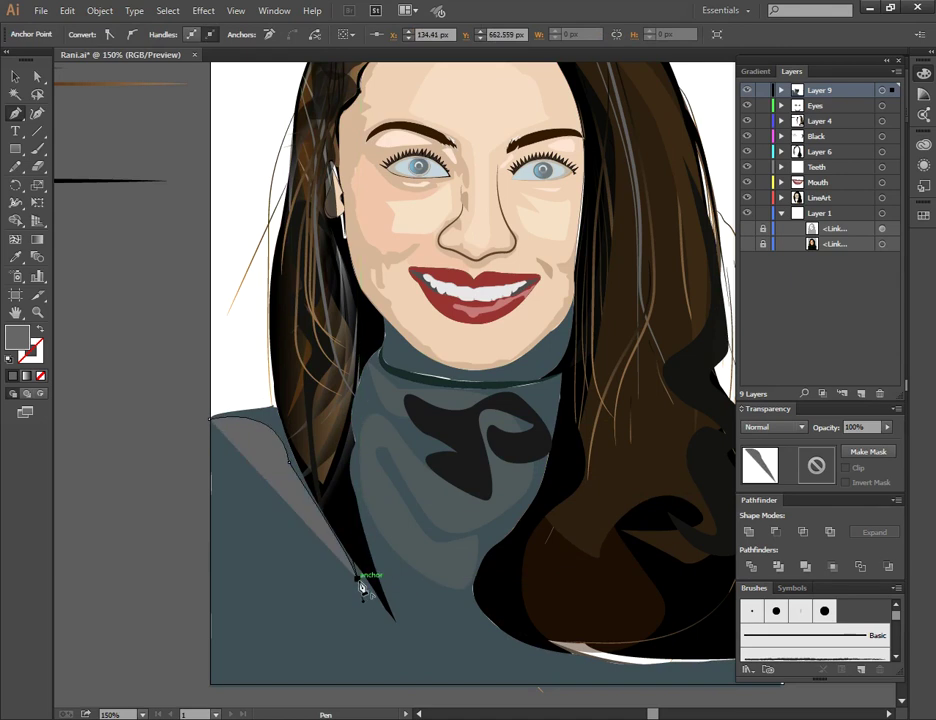
mouse_move(360, 584)
left_mouse_down()
mouse_move(396, 628)
mouse_move(349, 598)
left_mouse_up()
mouse_move(343, 651)
left_mouse_down()
mouse_move(372, 663)
mouse_move(405, 656)
mouse_move(405, 637)
left_mouse_up()
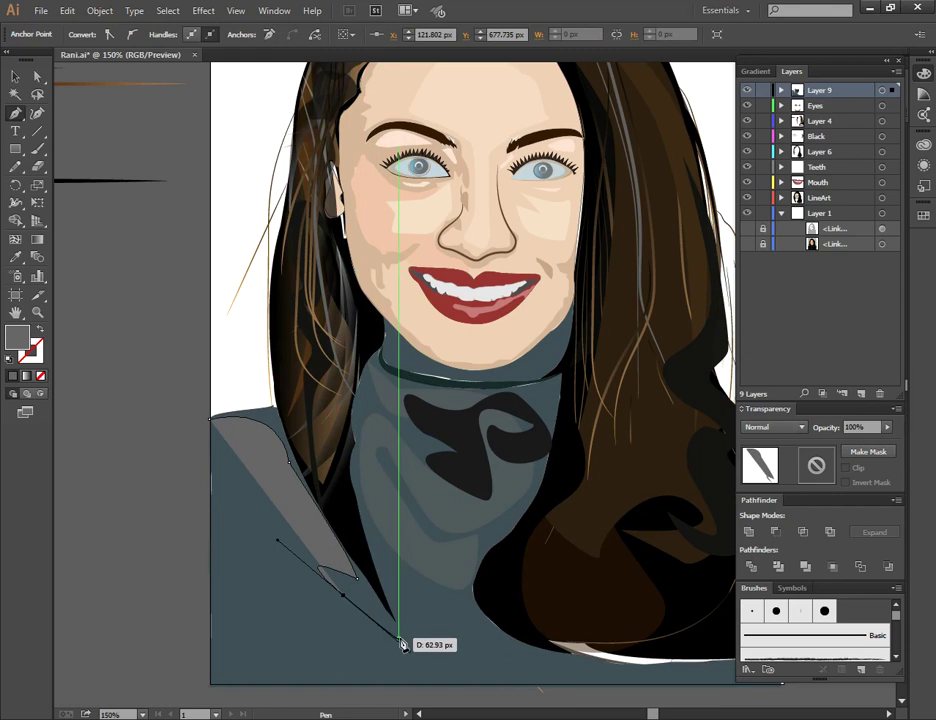
left_click(404, 634)
left_click(400, 625, "ctrl")
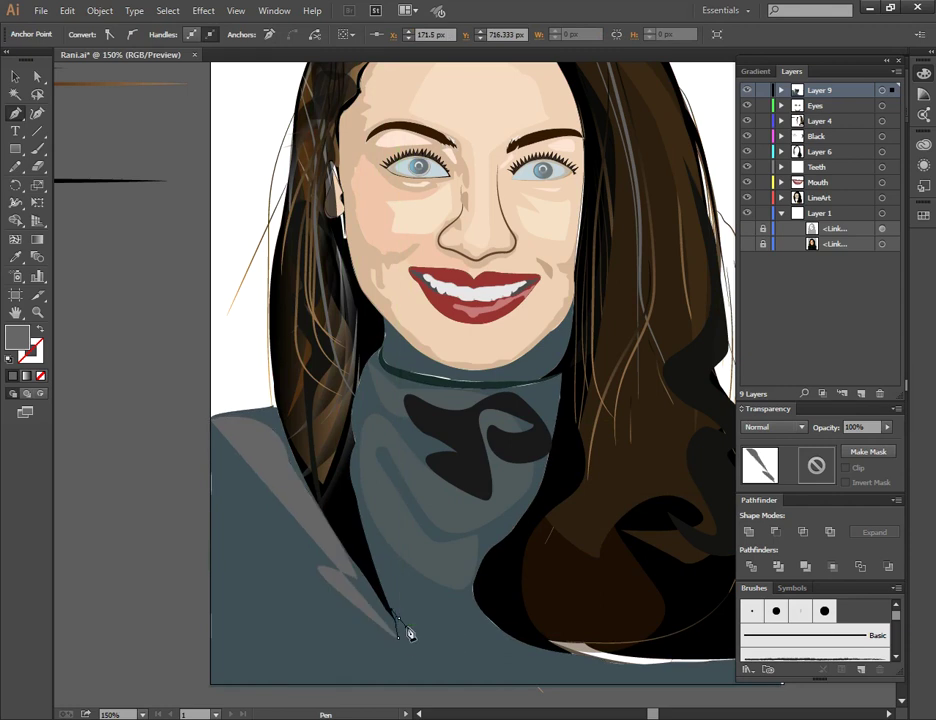
Step: Extend the fold with curved points near the bottom and lower-left of the shoulder
left_click(406, 633)
left_click(396, 644)
mouse_move(363, 677)
left_mouse_down()
mouse_move(418, 680)
mouse_move(418, 597)
left_mouse_up()
left_click(367, 638)
left_click_drag(384, 678, 347, 665)
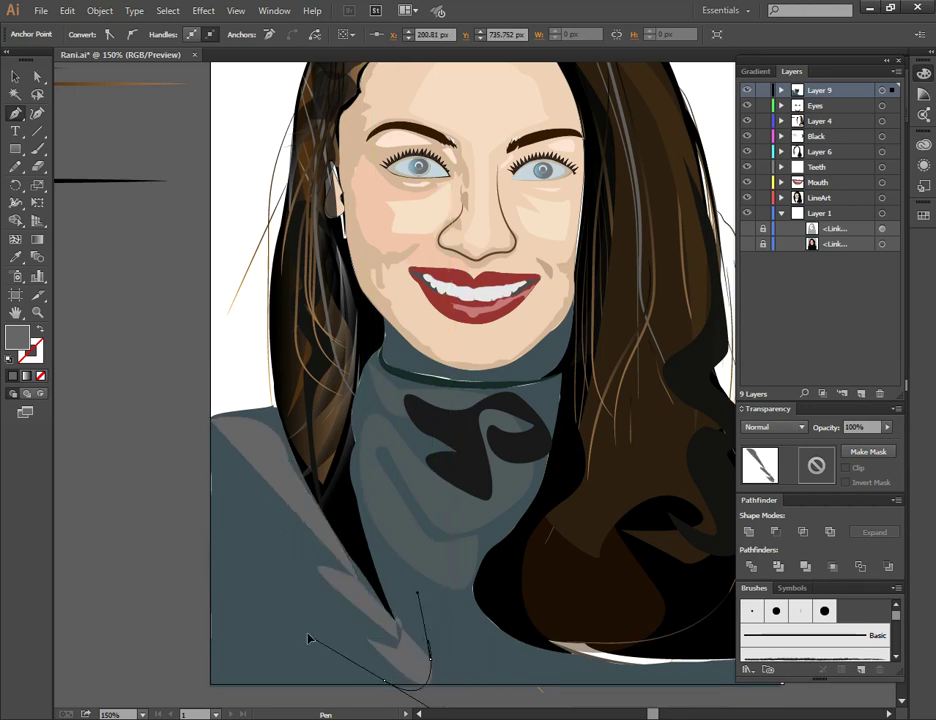
mouse_move(310, 638)
left_mouse_down()
mouse_move(294, 618)
mouse_move(287, 568)
left_mouse_up()
left_click(245, 531)
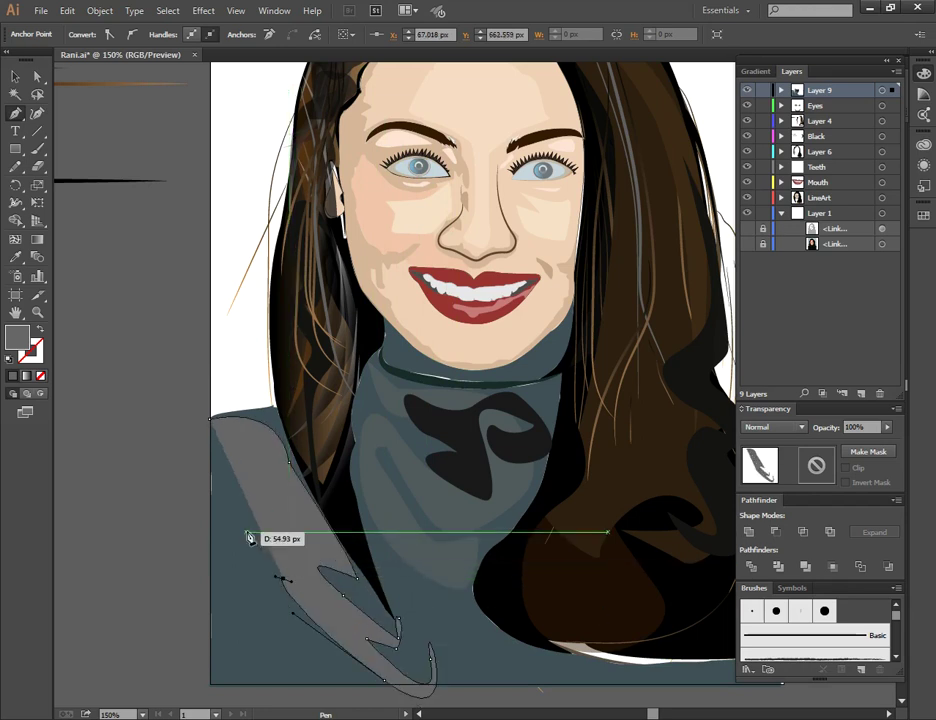
mouse_move(282, 620)
left_mouse_down()
mouse_move(322, 675)
mouse_move(334, 673)
left_mouse_up()
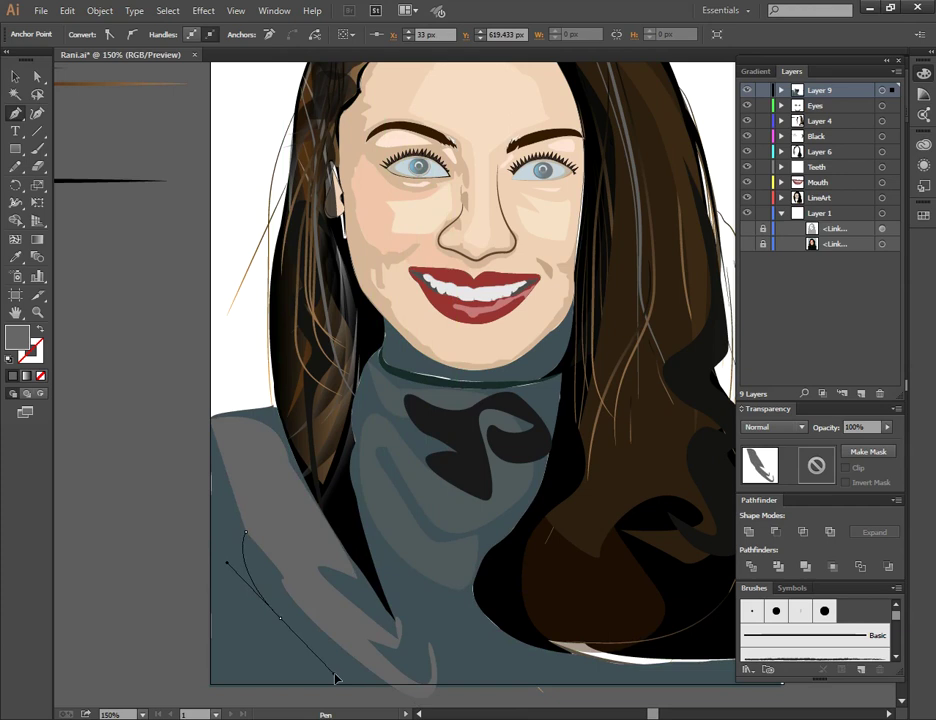
left_click_drag(244, 644, 232, 500)
Step: Trace the fold's curved inner edge up to its top, undoing the last point
left_click(265, 518)
left_click(288, 553)
left_click(292, 576)
left_click(313, 606, "ctrl")
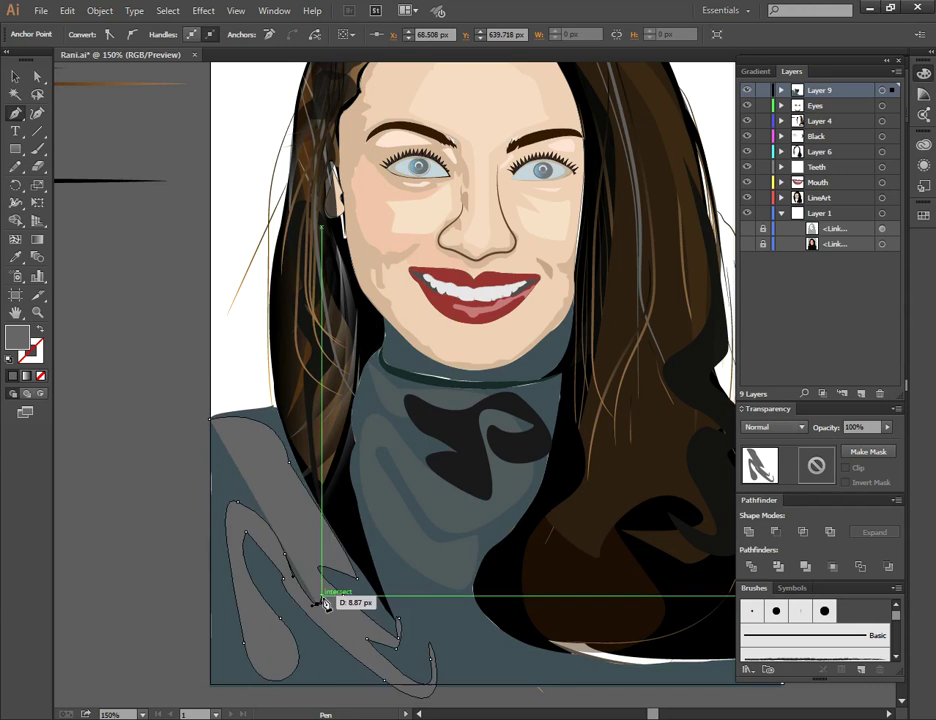
left_click(318, 603)
left_click_drag(296, 551, 303, 543)
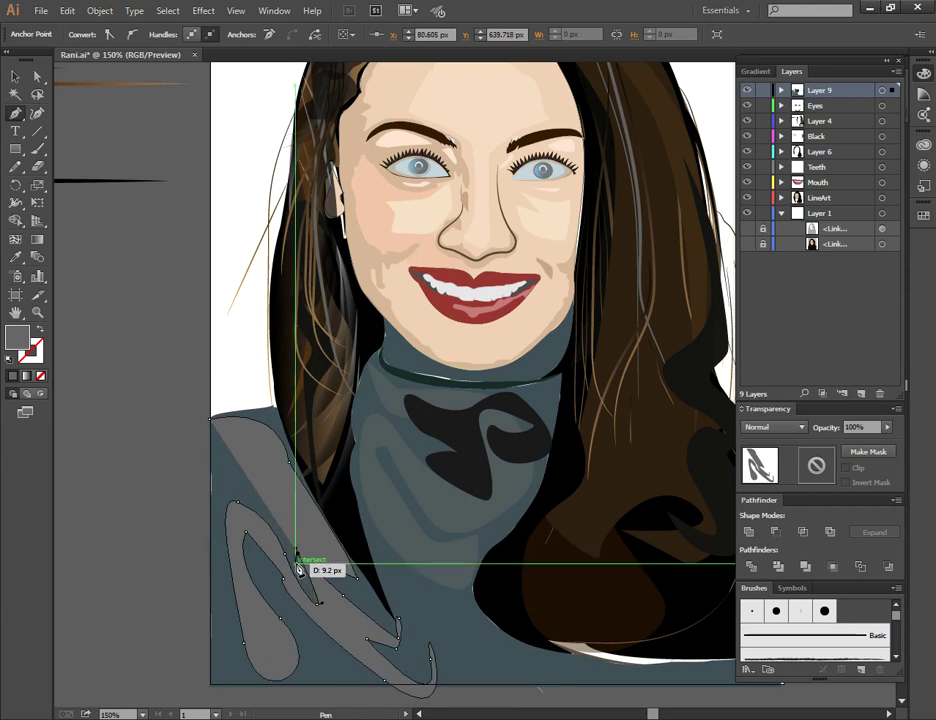
left_click(309, 553, "ctrl")
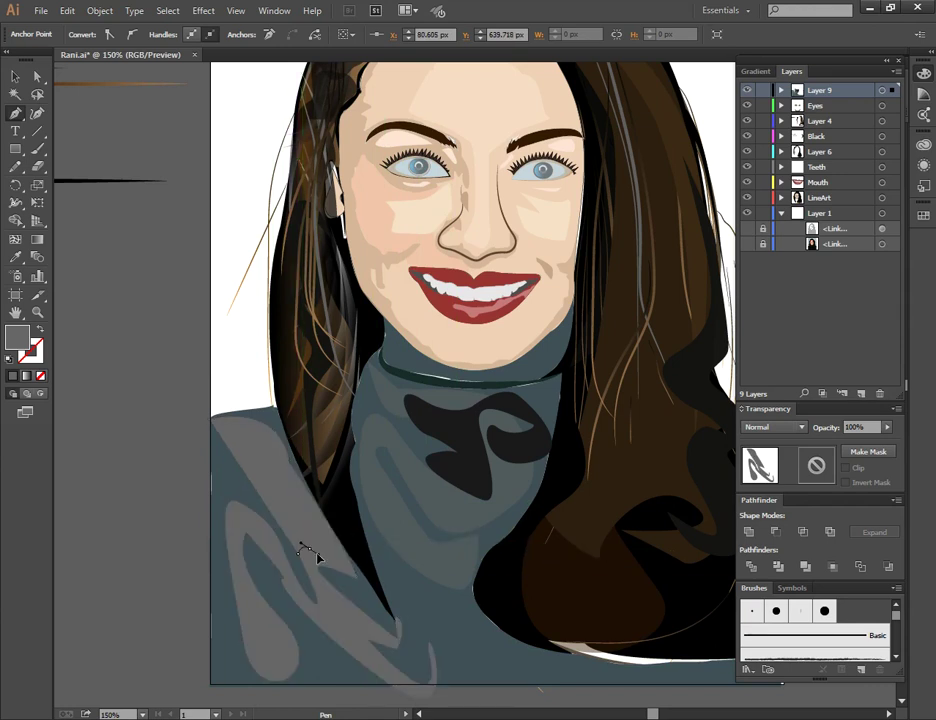
left_click(314, 555)
left_click_drag(303, 515, 268, 503)
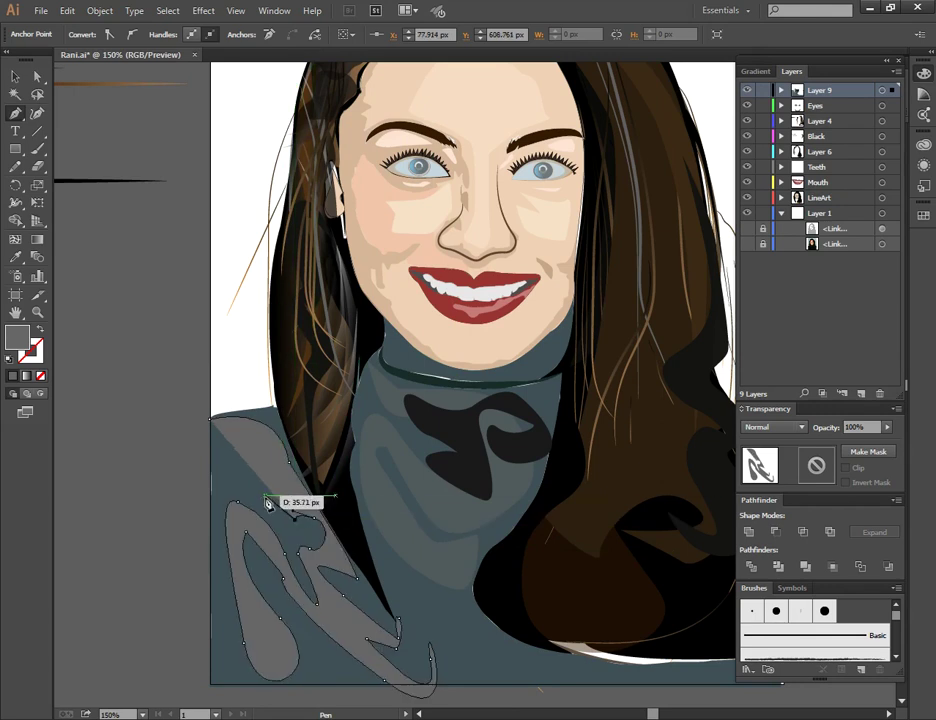
mouse_move(250, 488)
left_mouse_down()
mouse_move(279, 533)
mouse_move(253, 564)
mouse_move(238, 443)
mouse_move(212, 422)
left_mouse_up()
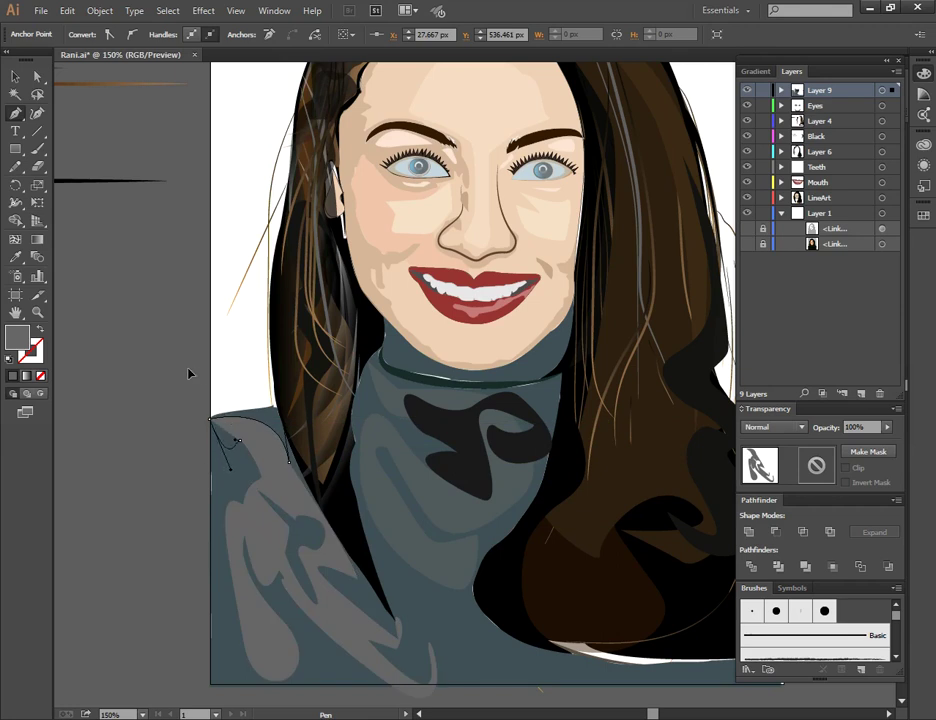
key("ctrl+z")
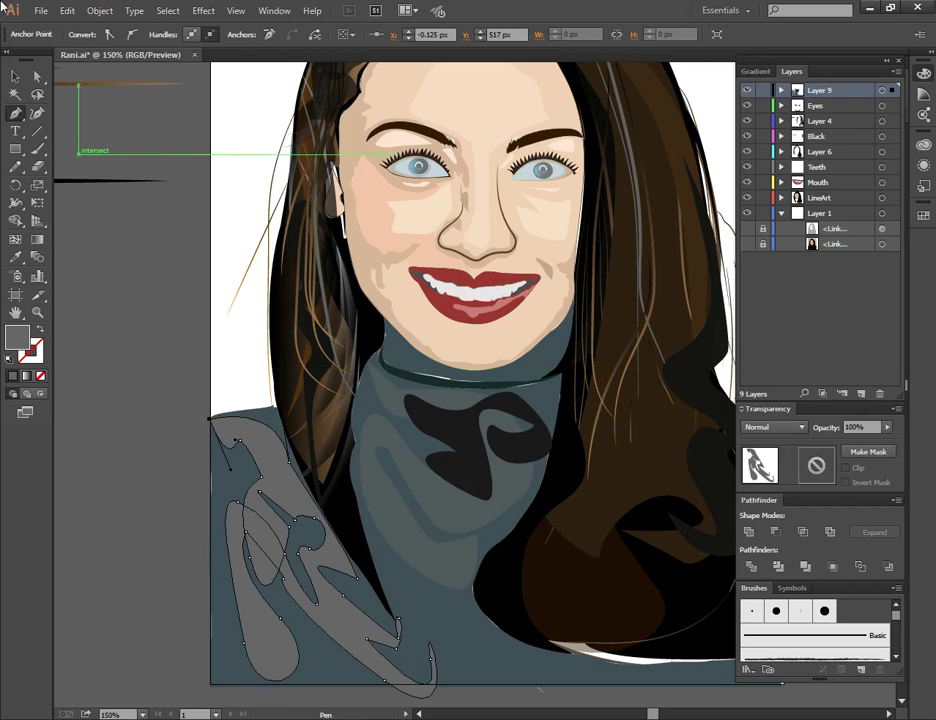
left_click(15, 75)
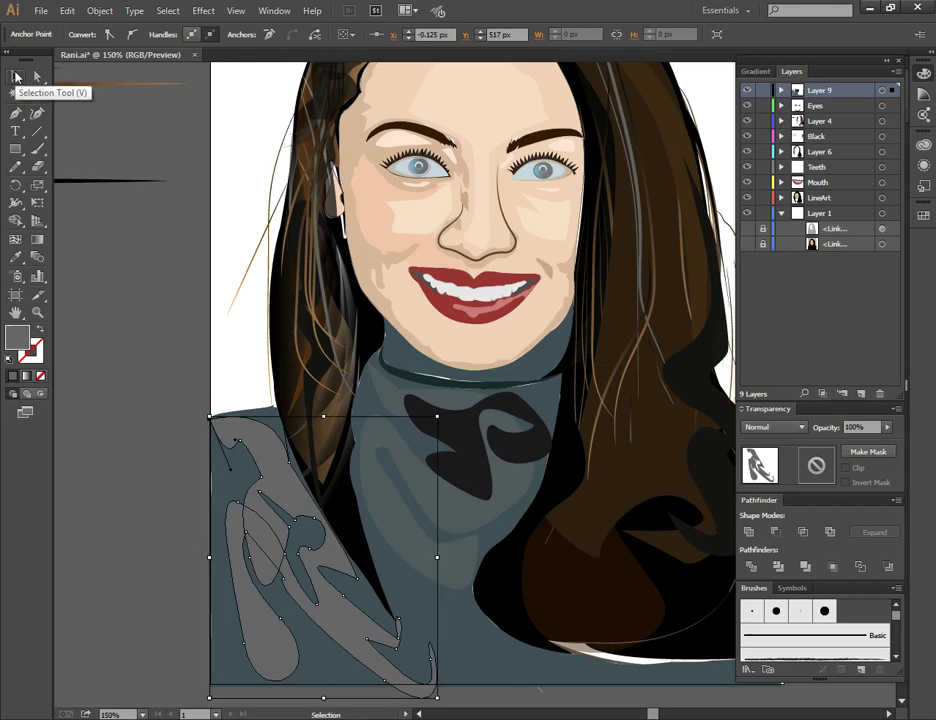
Step: Reduce the grey left-shoulder fold shape's opacity from 56% to 53%
left_click(118, 234)
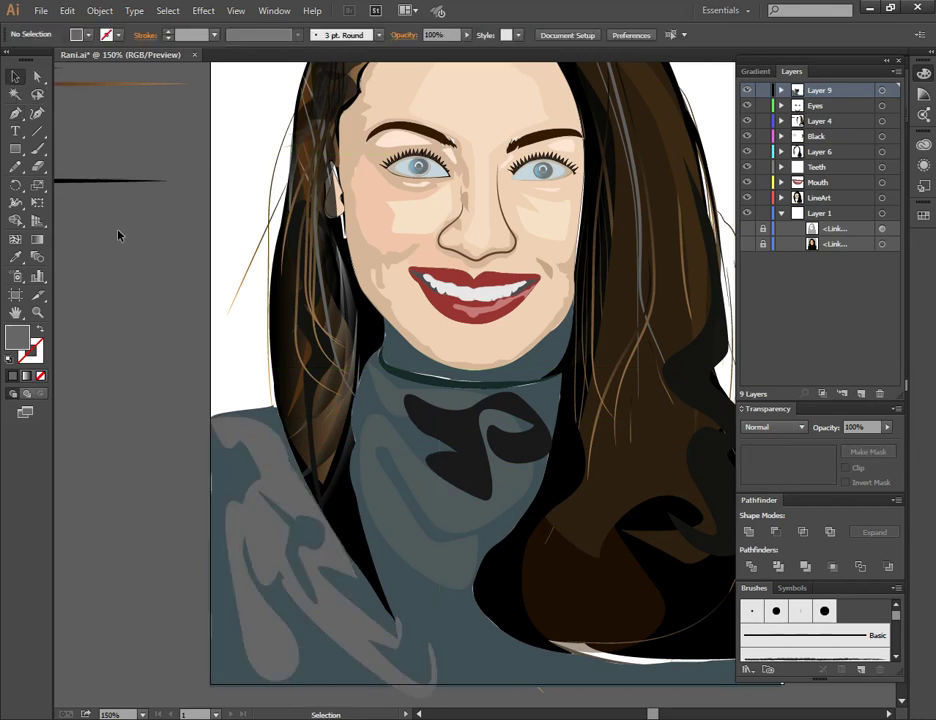
left_click(250, 449)
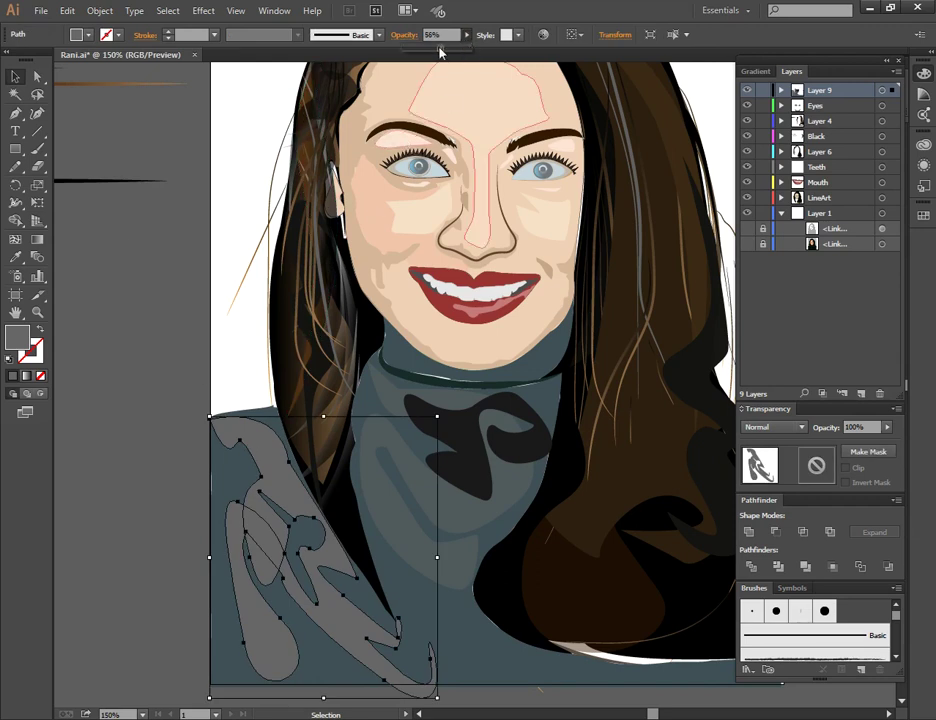
left_click_drag(439, 52, 437, 52)
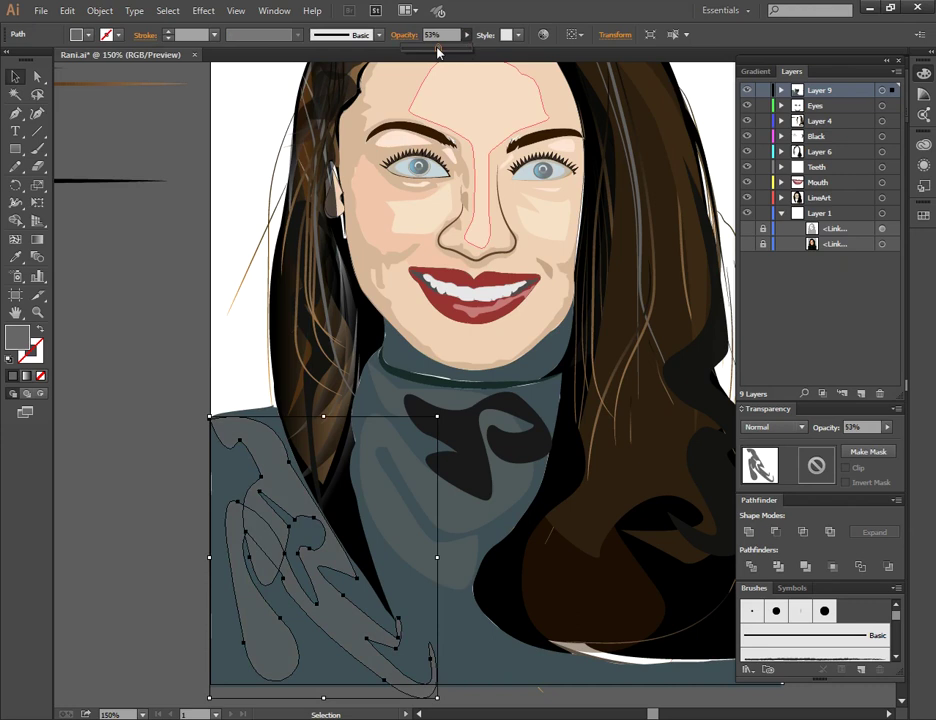
left_click(190, 235)
scroll(191, 255, "down", 1)
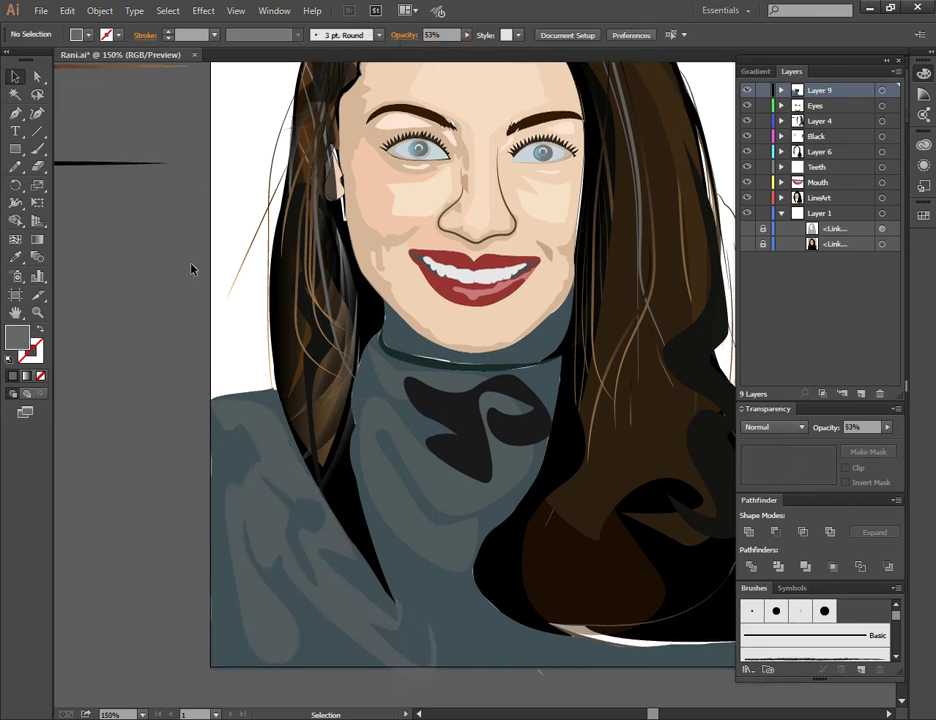
scroll(192, 268, "down", 2)
scroll(194, 270, "up", 3)
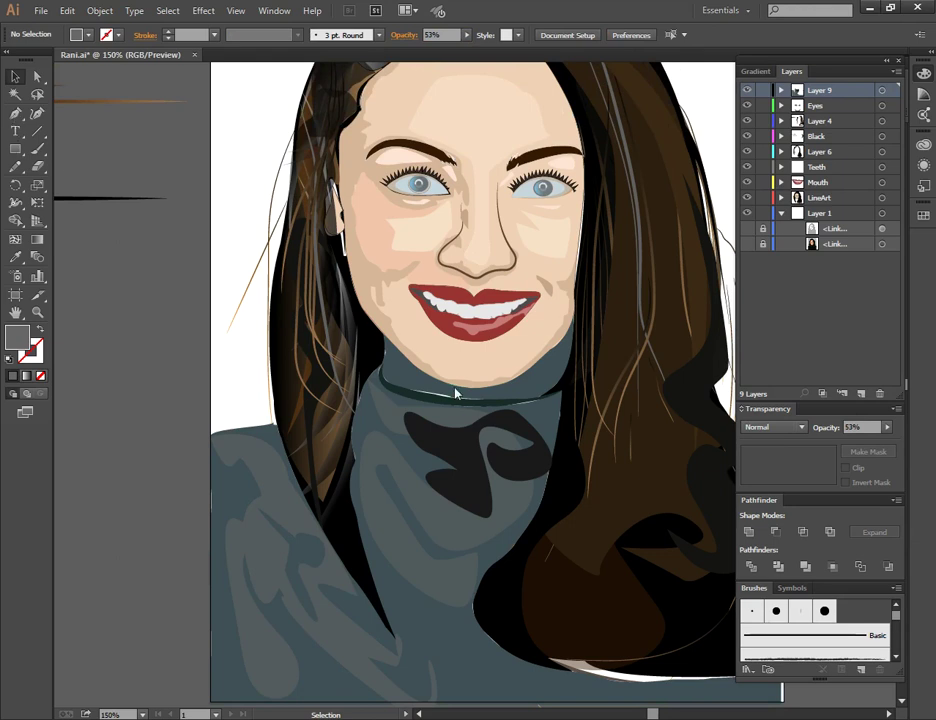
Step: Open the Windows screen magnifier and enlarge the screen to 200%
key("p")
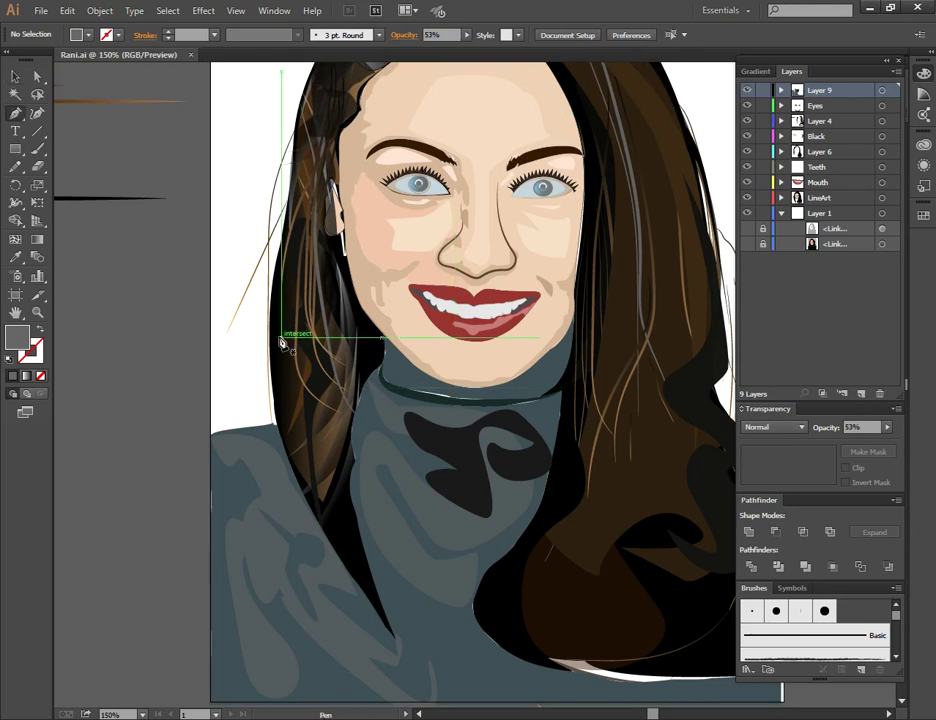
key("k")
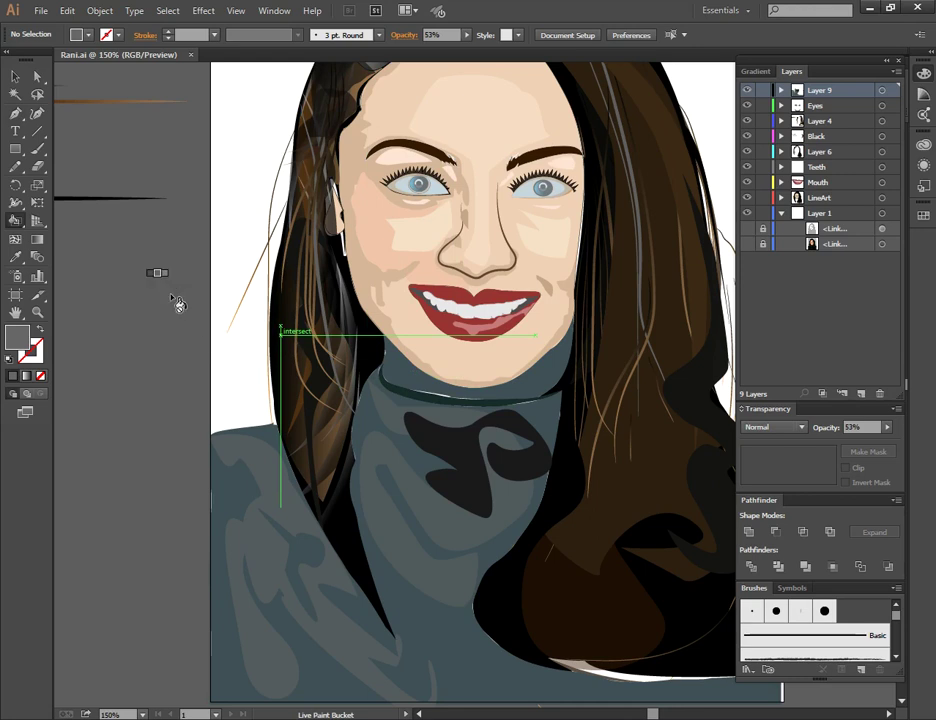
key("super+plus")
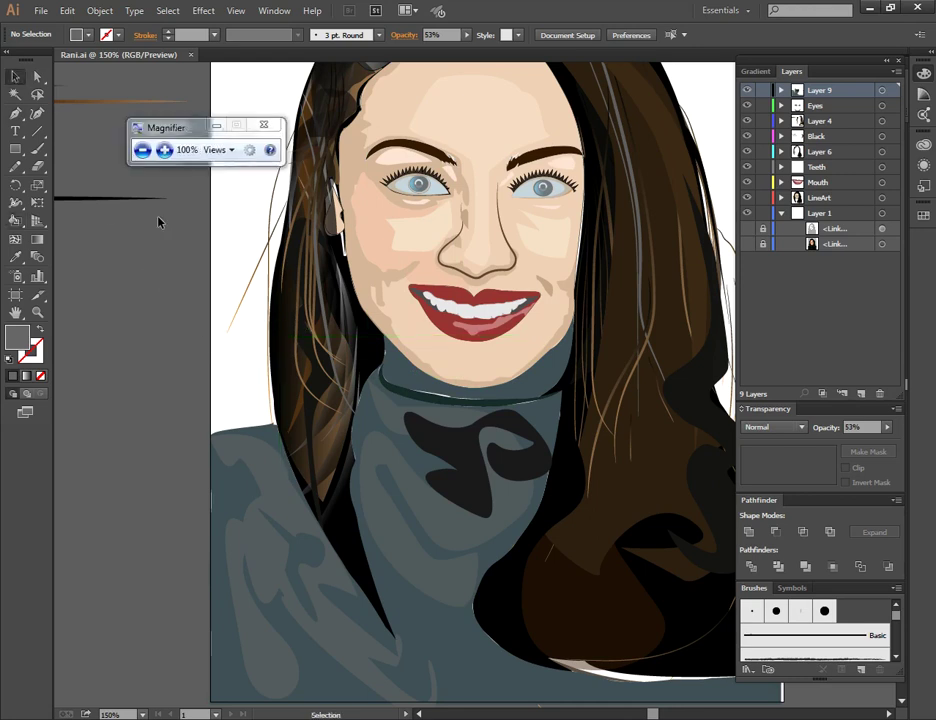
key("super+plus")
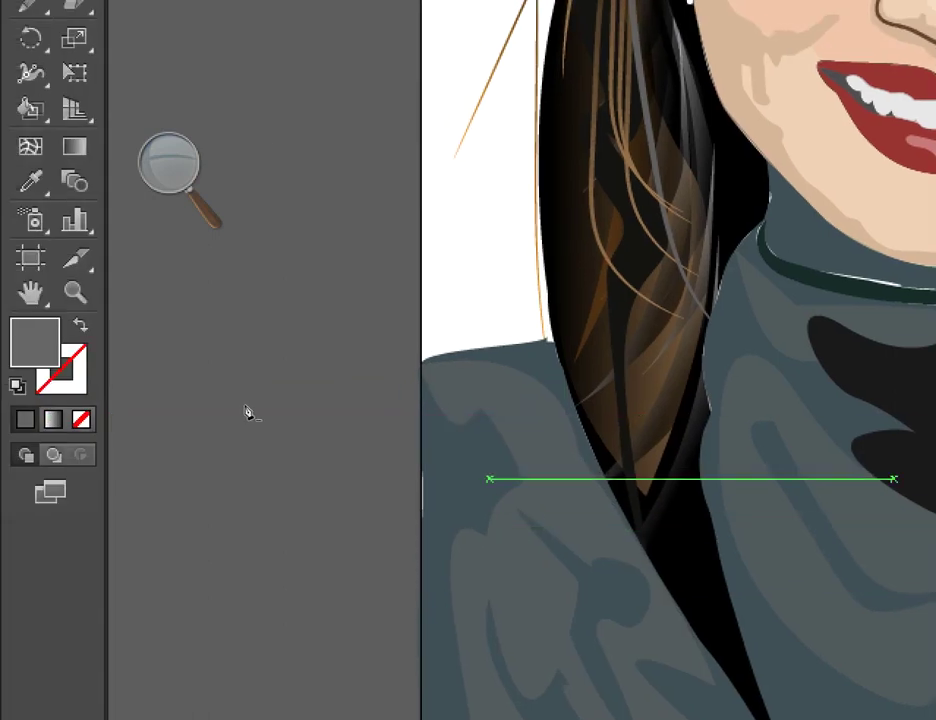
key("super")
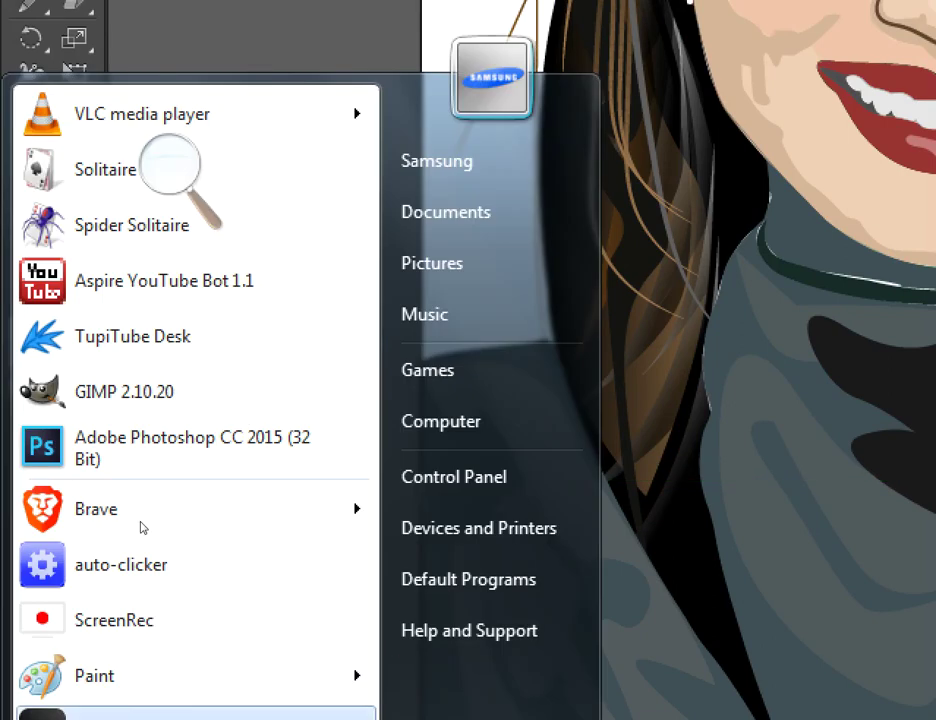
key("Escape")
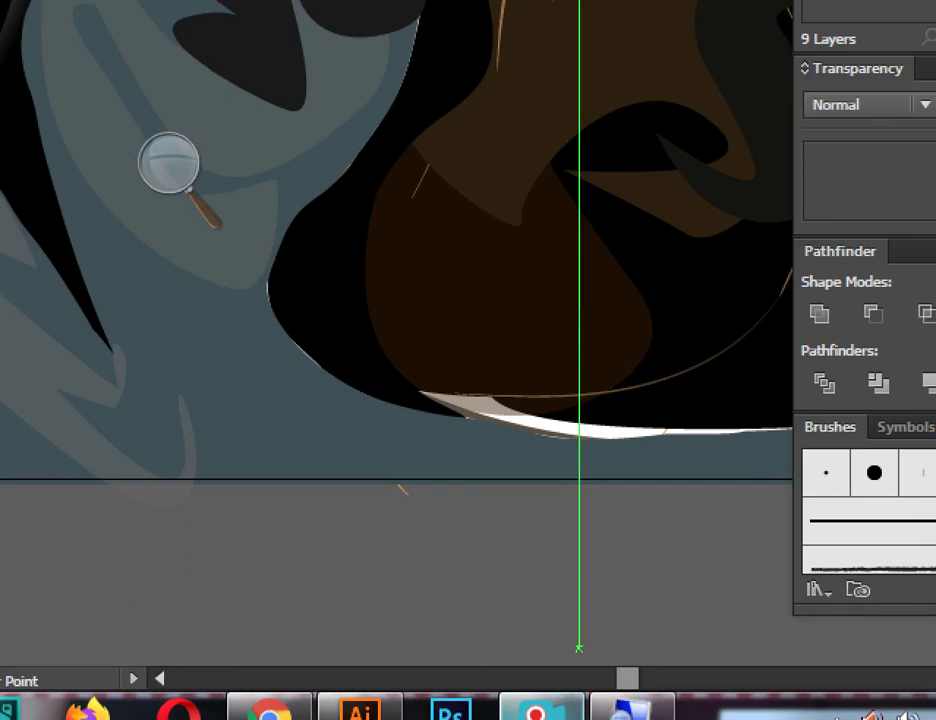
Step: Bring the magnifier back to 100% and reopen its controls
left_click(168, 163)
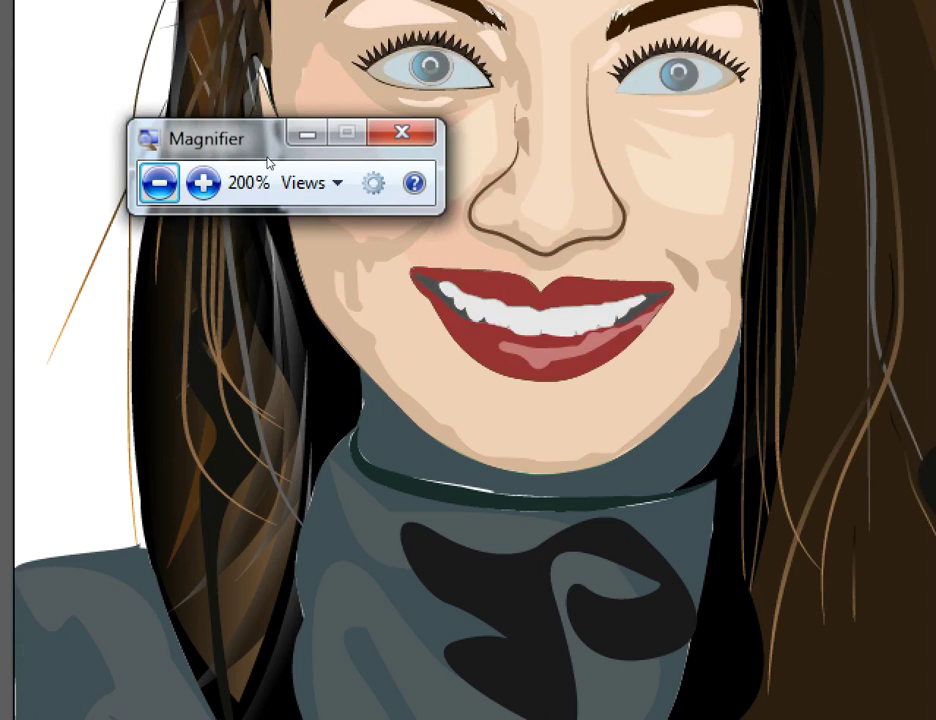
left_click(159, 182)
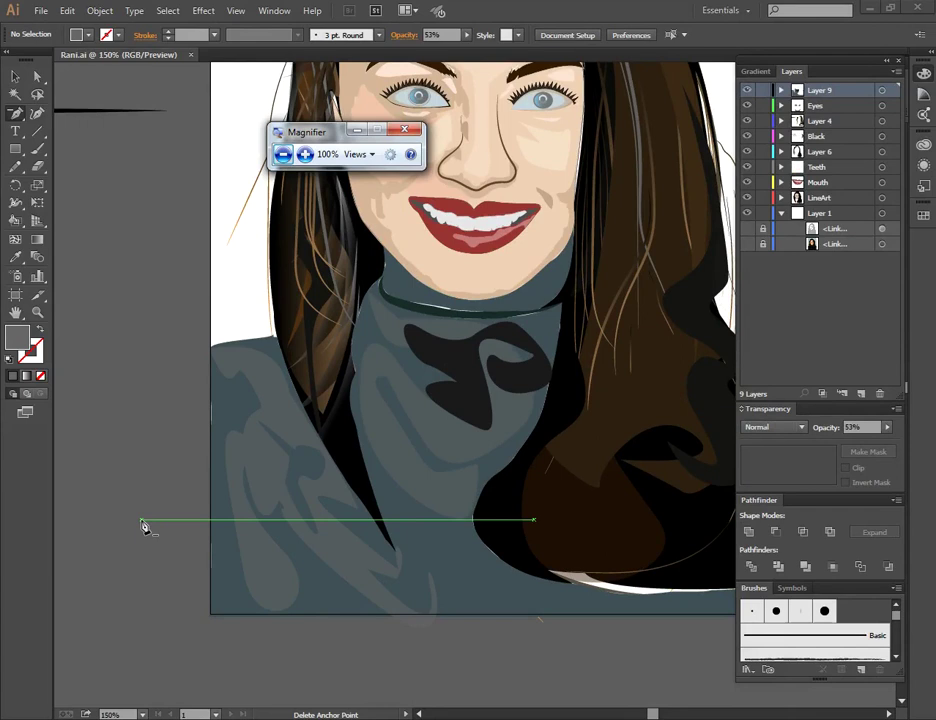
key("super+Escape")
scroll(144, 527, "up", 3)
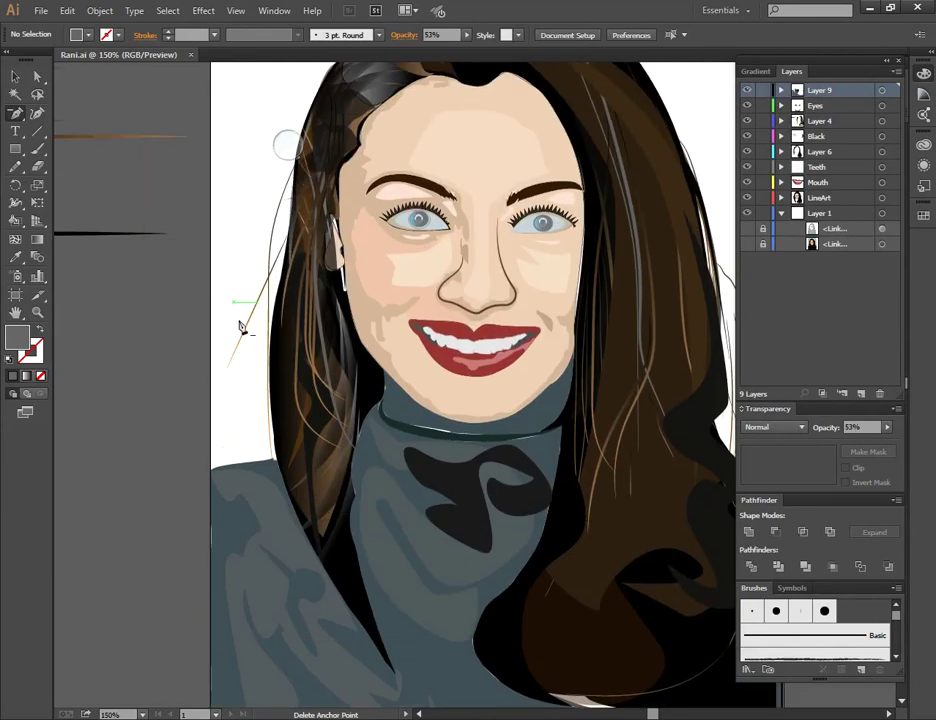
key("v")
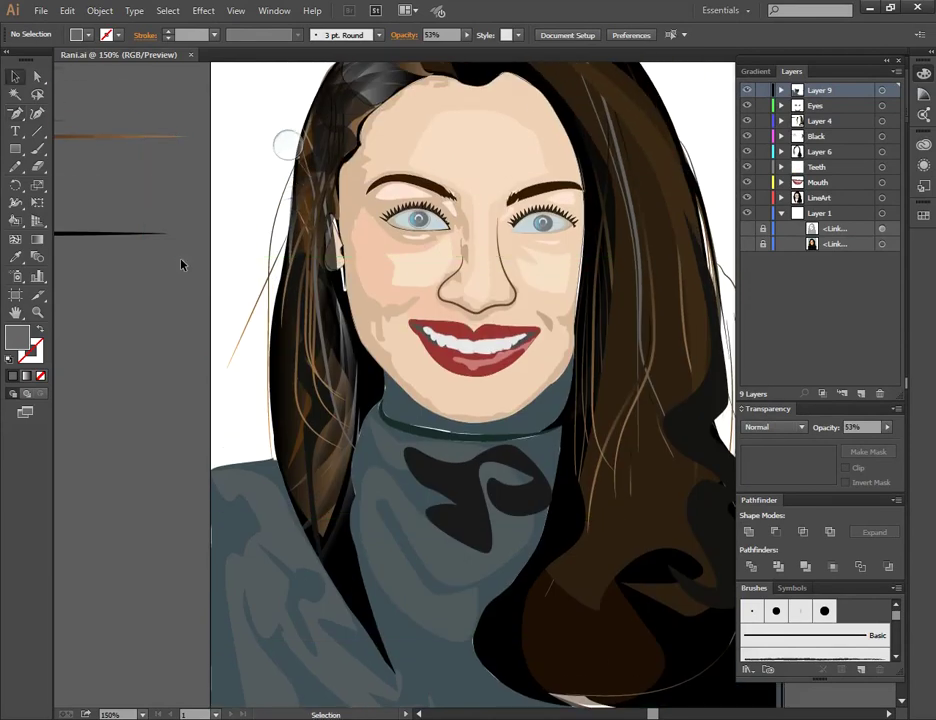
scroll(182, 263, "up", 3)
left_click(288, 150)
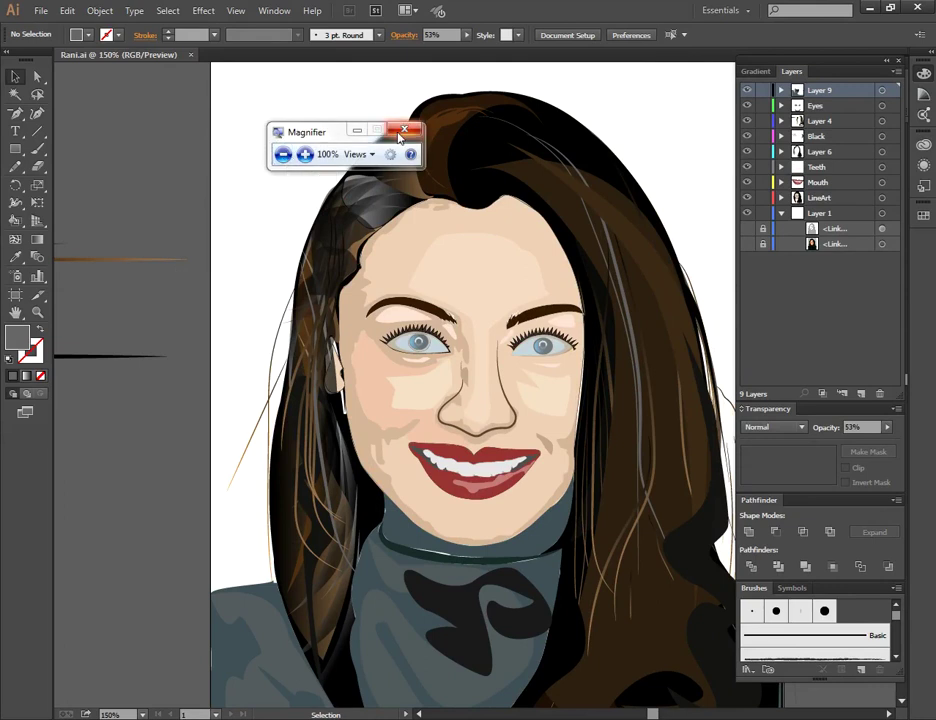
left_click(403, 131)
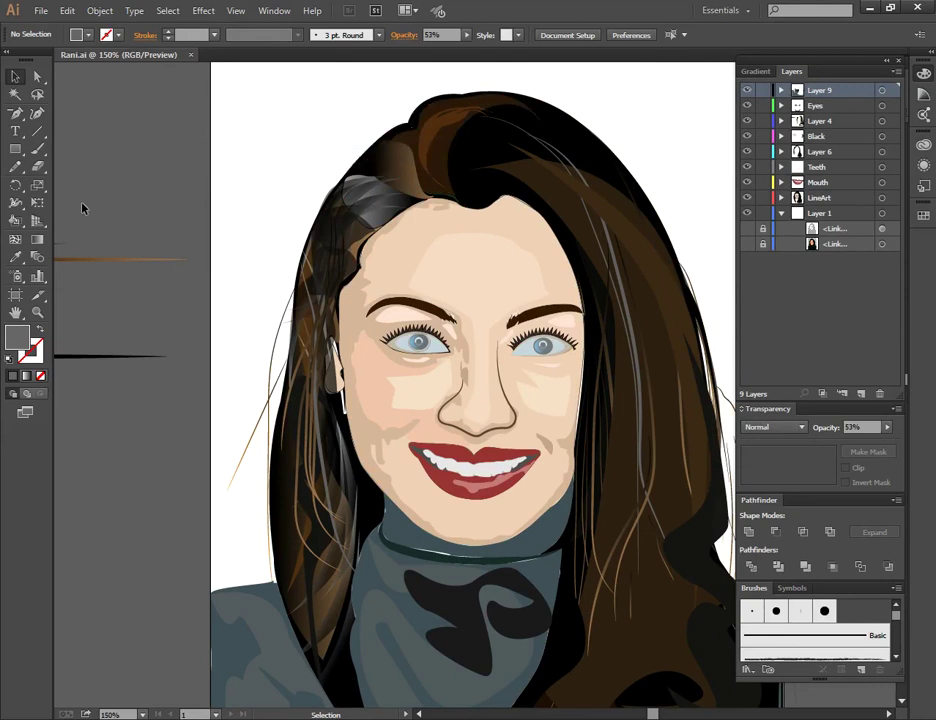
Step: Zoom to 600% and pan the view onto the chin and turtleneck collar
key("ctrl+equal")
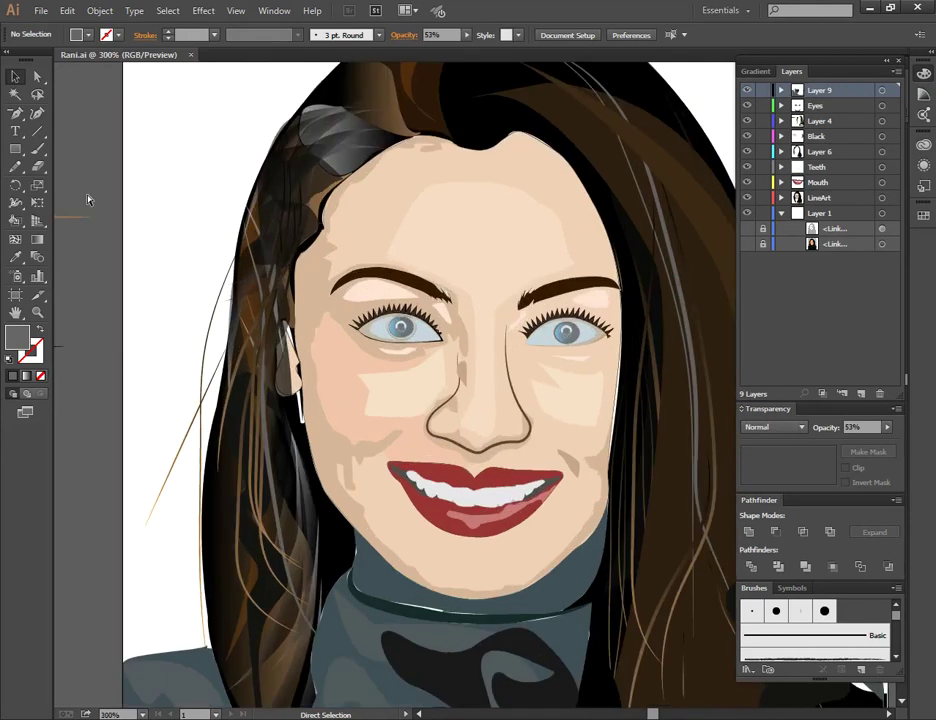
key("ctrl+equal")
key("space")
left_click_drag(245, 268, 146, 76)
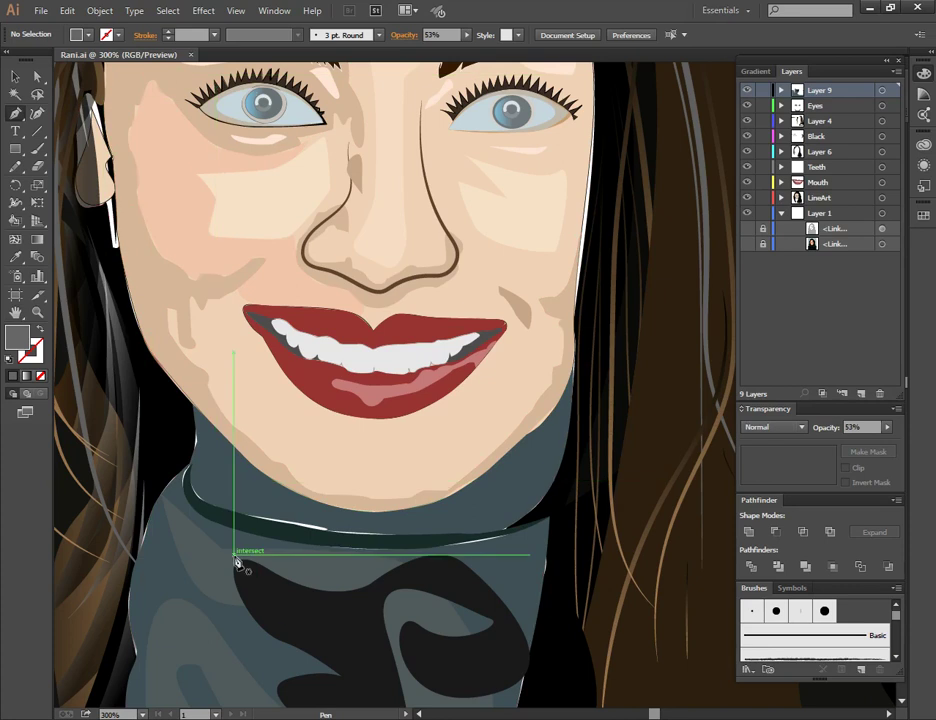
key("ctrl+plus")
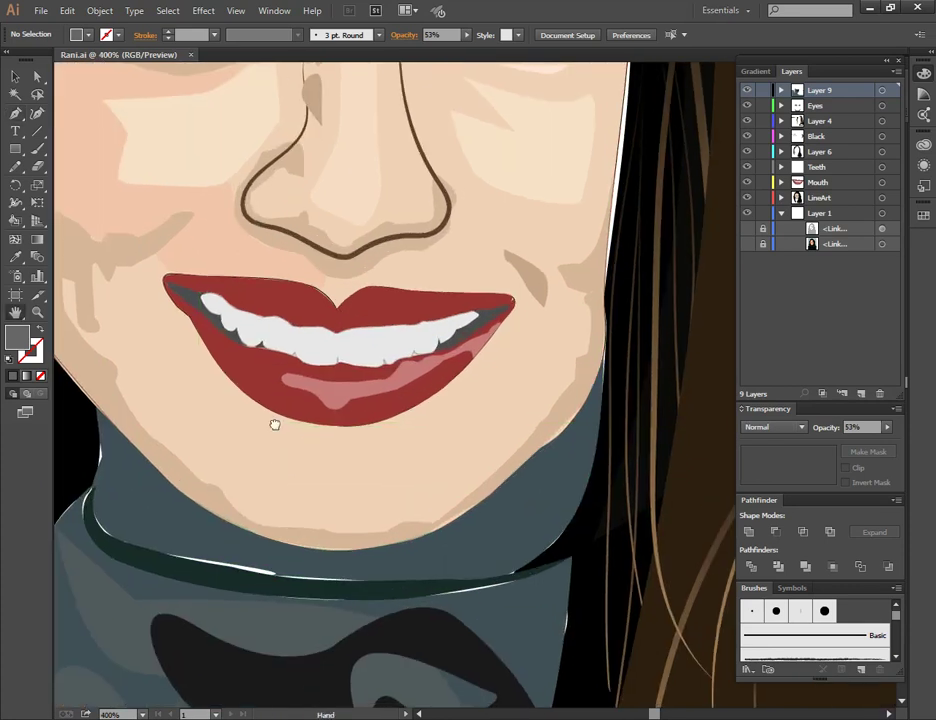
left_click_drag(274, 424, 398, 247)
key("ctrl+plus")
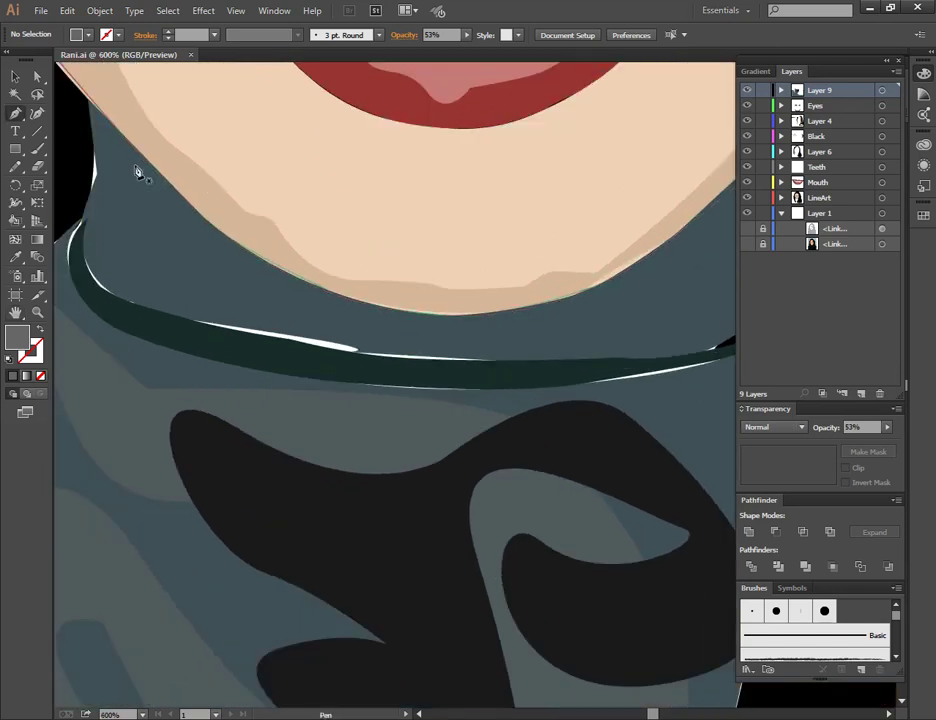
Step: Draw the first closed curved grey fold along the chin's left edge
left_click(98, 118)
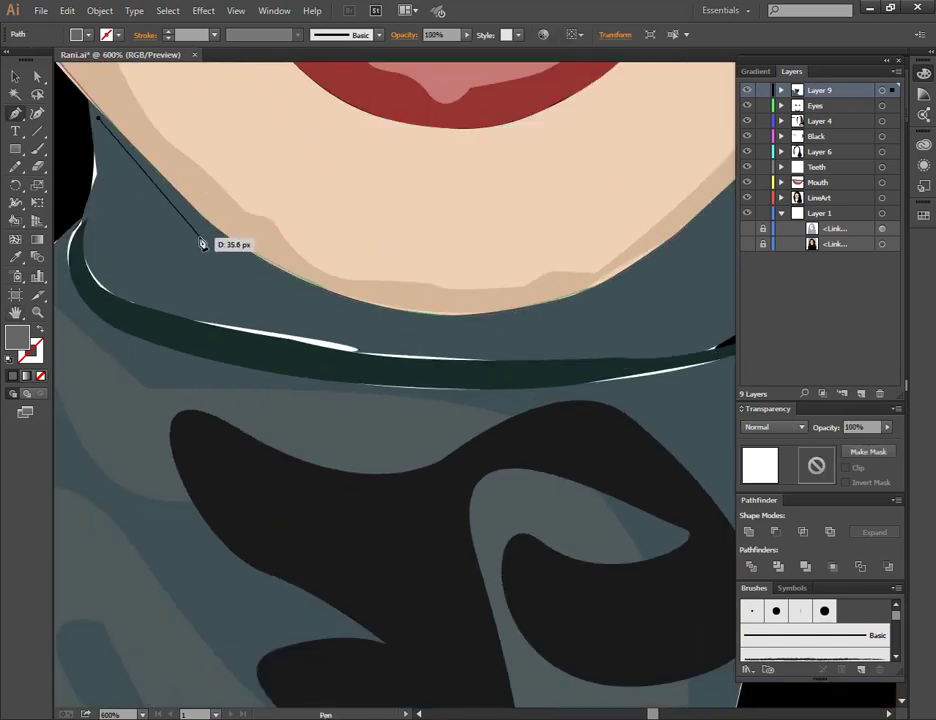
left_click_drag(234, 255, 247, 265)
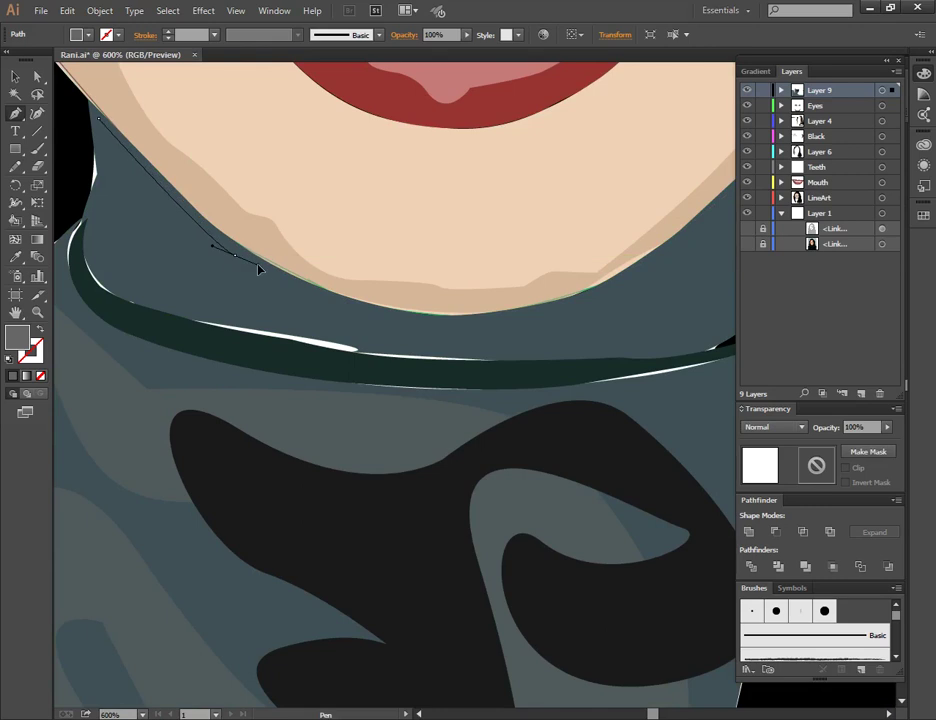
left_click(234, 255)
left_click_drag(242, 267, 270, 272)
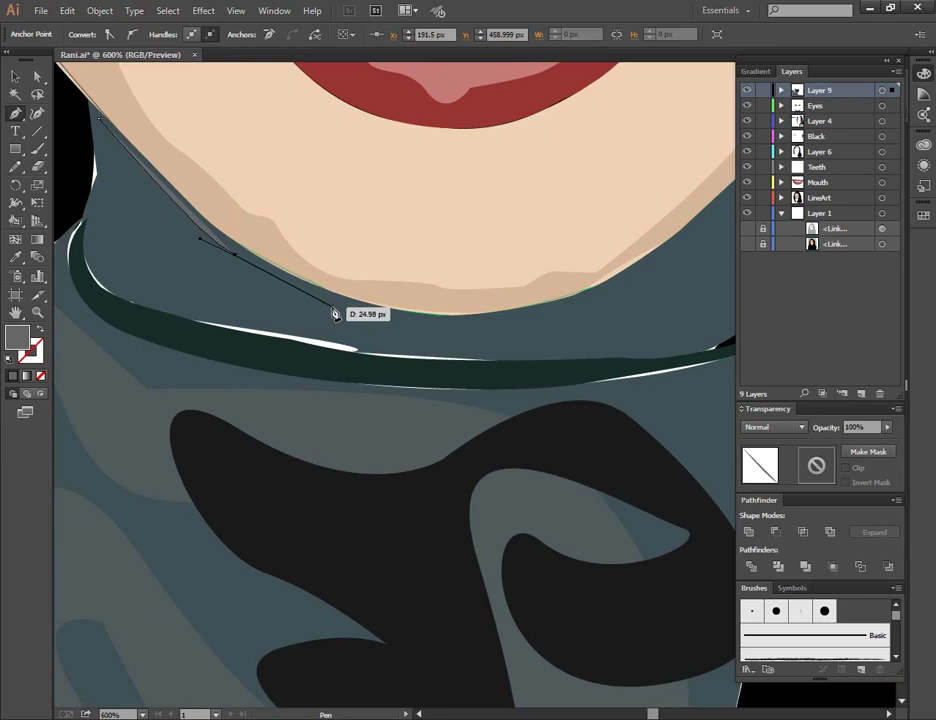
mouse_move(341, 312)
left_mouse_down()
mouse_move(383, 321)
mouse_move(301, 322)
mouse_move(289, 302)
mouse_move(167, 213)
mouse_move(112, 151)
mouse_move(112, 192)
left_mouse_up()
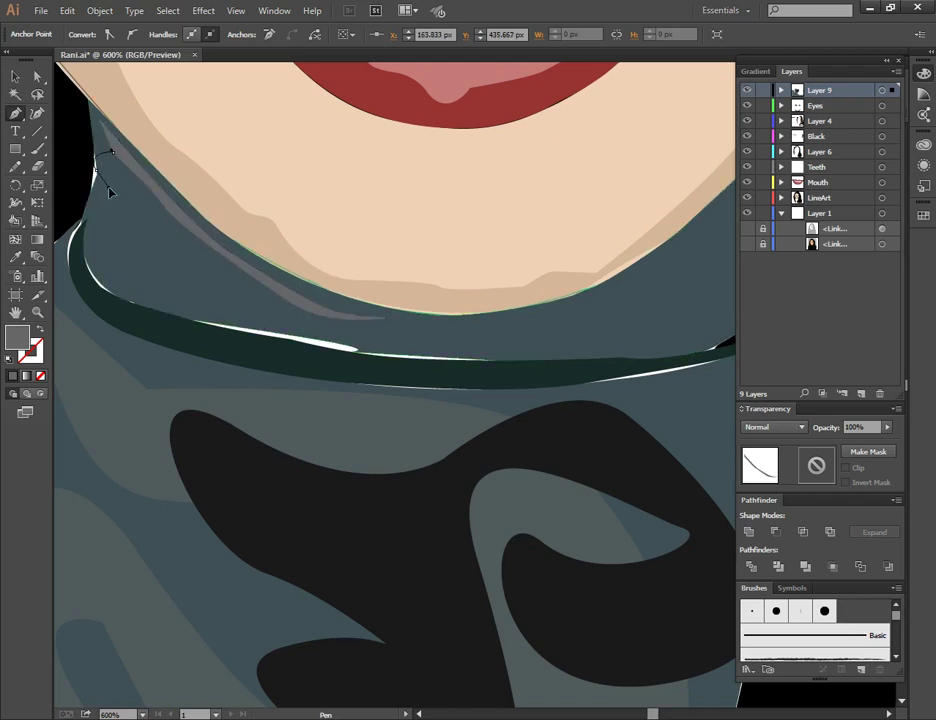
mouse_move(128, 191)
left_mouse_down()
mouse_move(158, 210)
mouse_move(133, 221)
mouse_move(117, 204)
mouse_move(143, 250)
mouse_move(196, 253)
left_mouse_up()
Step: Add second and third curved fold shapes below the first
left_click(107, 203)
left_click(182, 251, "ctrl")
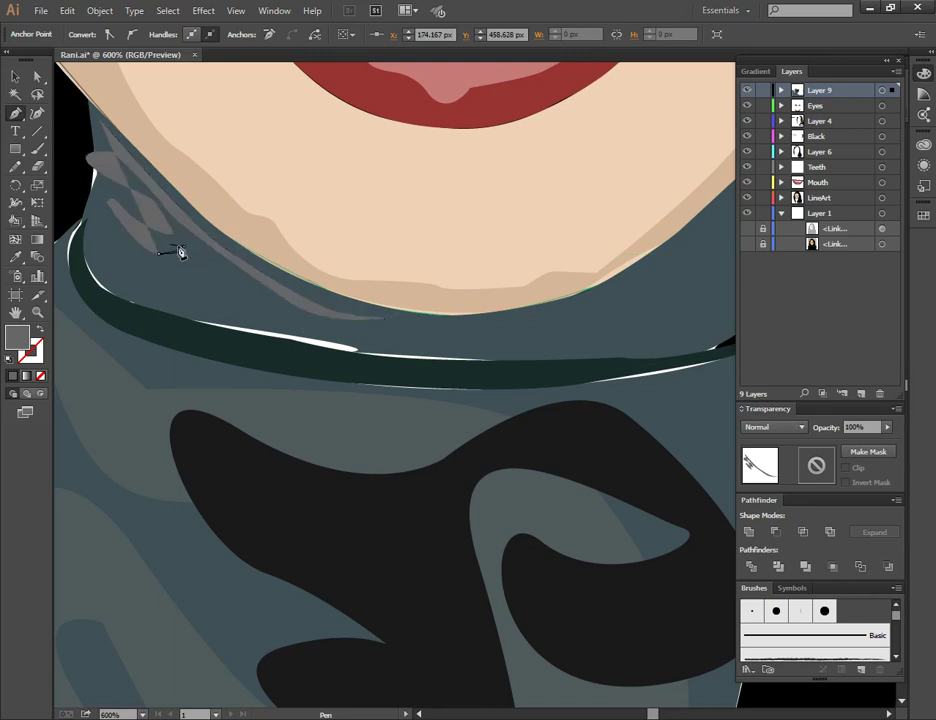
left_click(190, 244)
mouse_move(235, 302)
left_mouse_down()
mouse_move(314, 332)
mouse_move(330, 326)
left_mouse_up()
Step: Draw a long fold along the lower collar and another near its left edge
left_click(355, 338, "ctrl")
left_click(340, 328)
mouse_move(430, 334)
left_mouse_down()
mouse_move(443, 331)
mouse_move(369, 351)
left_mouse_up()
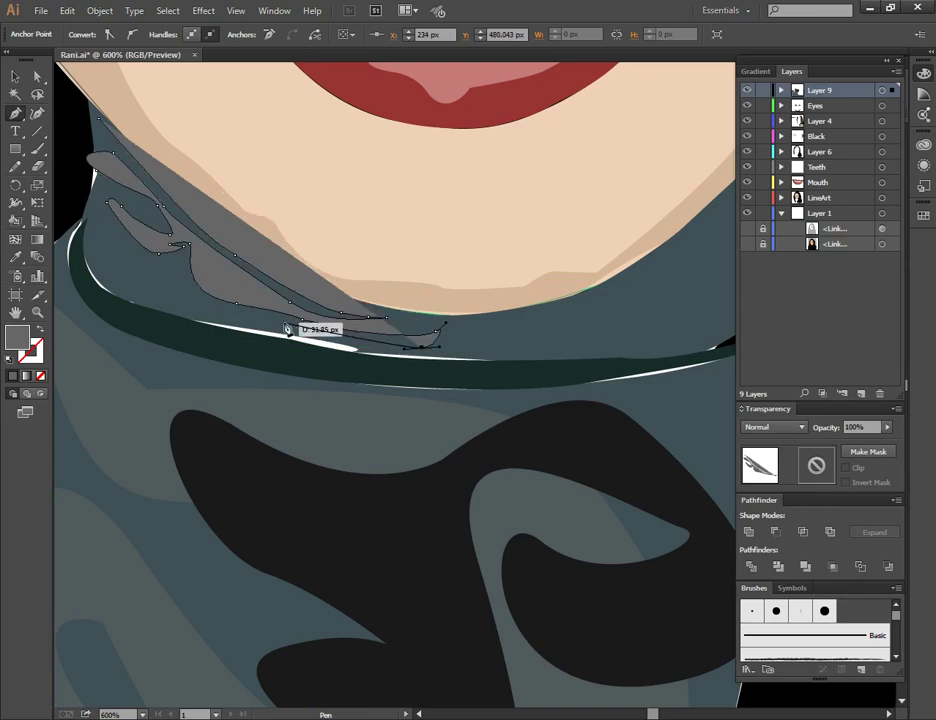
mouse_move(369, 351)
left_mouse_down()
mouse_move(163, 280)
mouse_move(197, 285)
mouse_move(200, 268)
mouse_move(167, 267)
mouse_move(116, 242)
mouse_move(110, 228)
left_mouse_up()
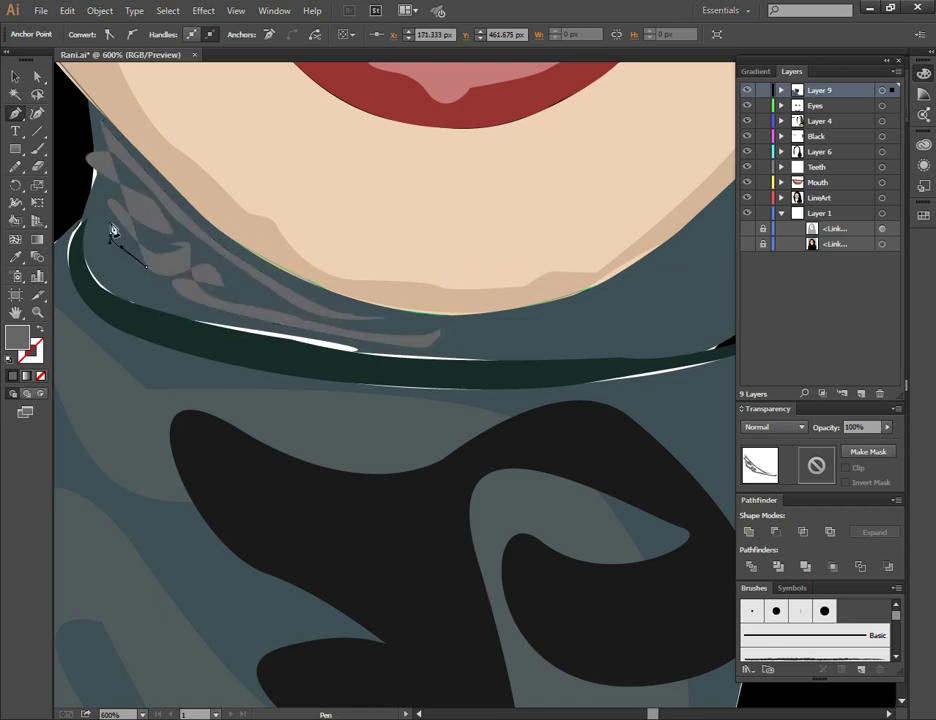
left_click_drag(133, 280, 125, 267)
left_click(143, 290)
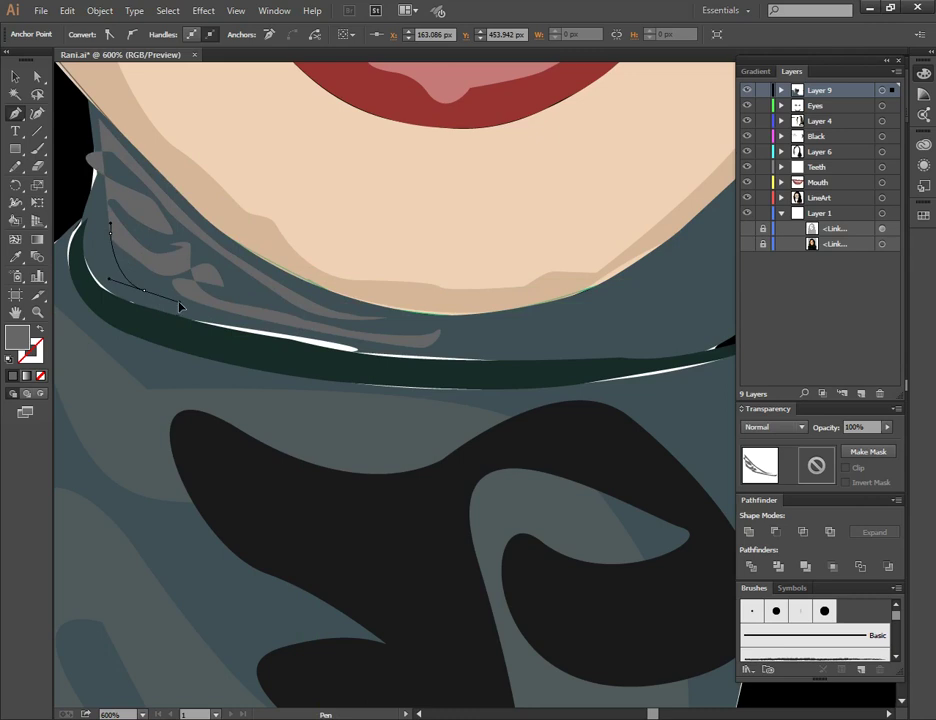
mouse_move(183, 305)
left_mouse_down()
mouse_move(88, 248)
mouse_move(82, 210)
mouse_move(99, 176)
mouse_move(112, 172)
left_mouse_up()
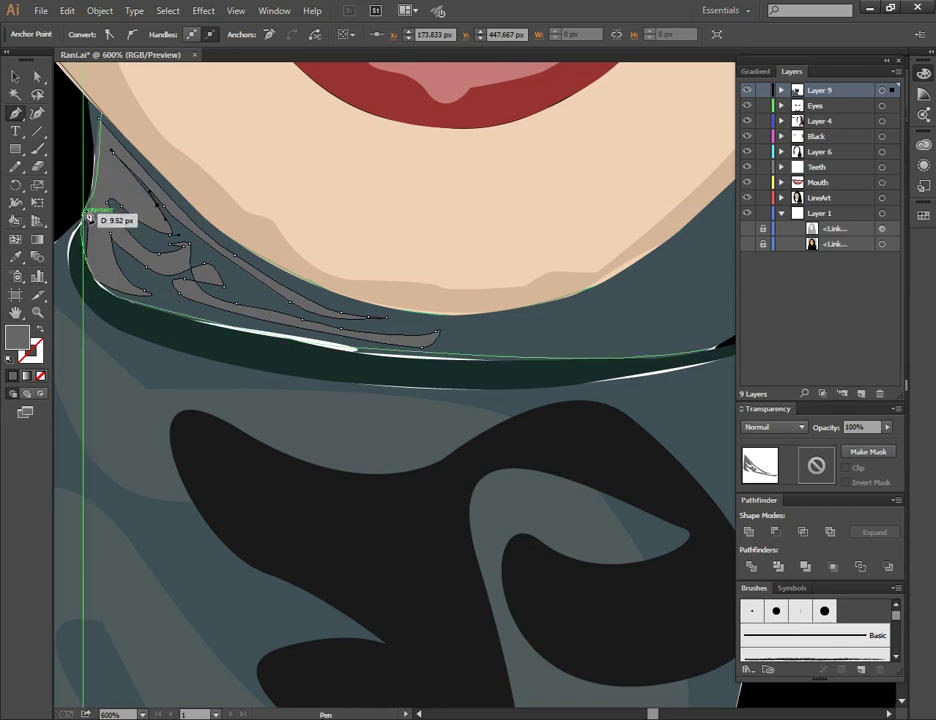
left_click(15, 76)
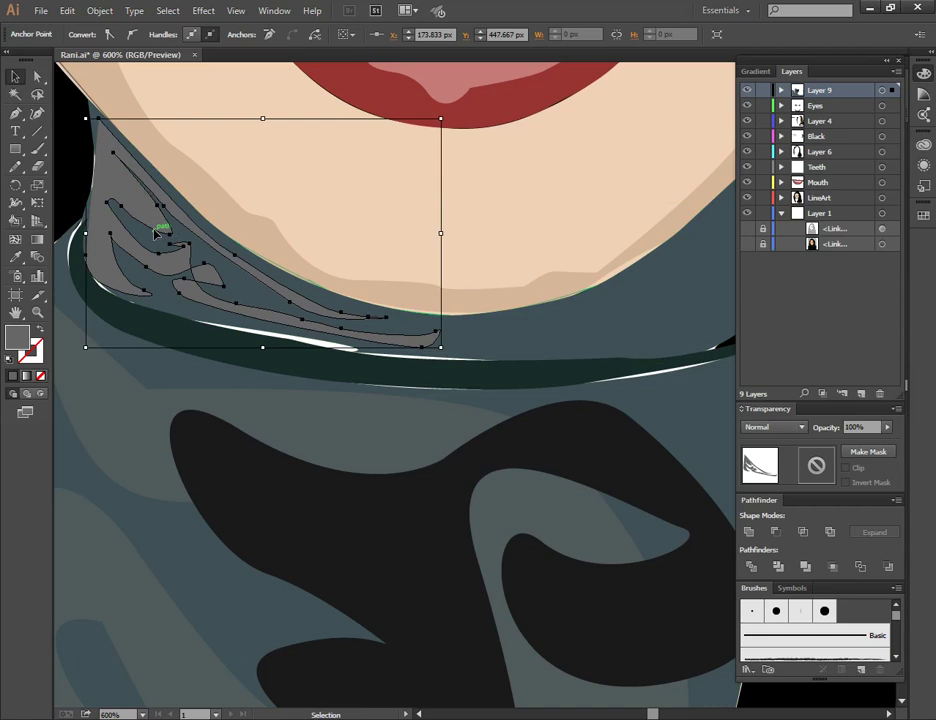
Step: Set the new collar fold shapes' fill to dark green 1D2820
left_click(155, 232)
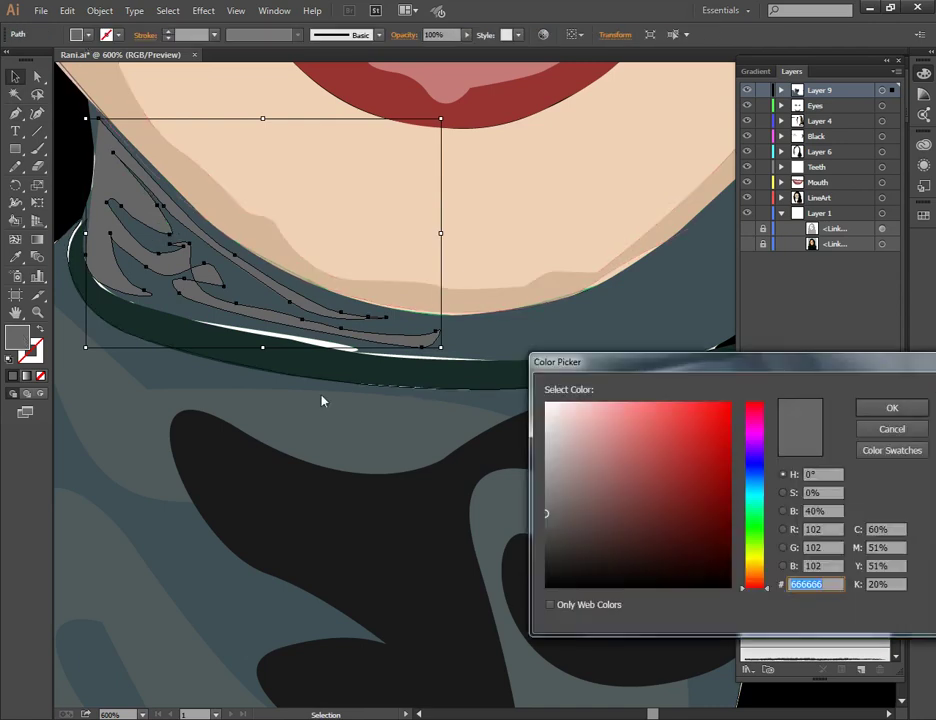
left_click(755, 517)
left_click(580, 567)
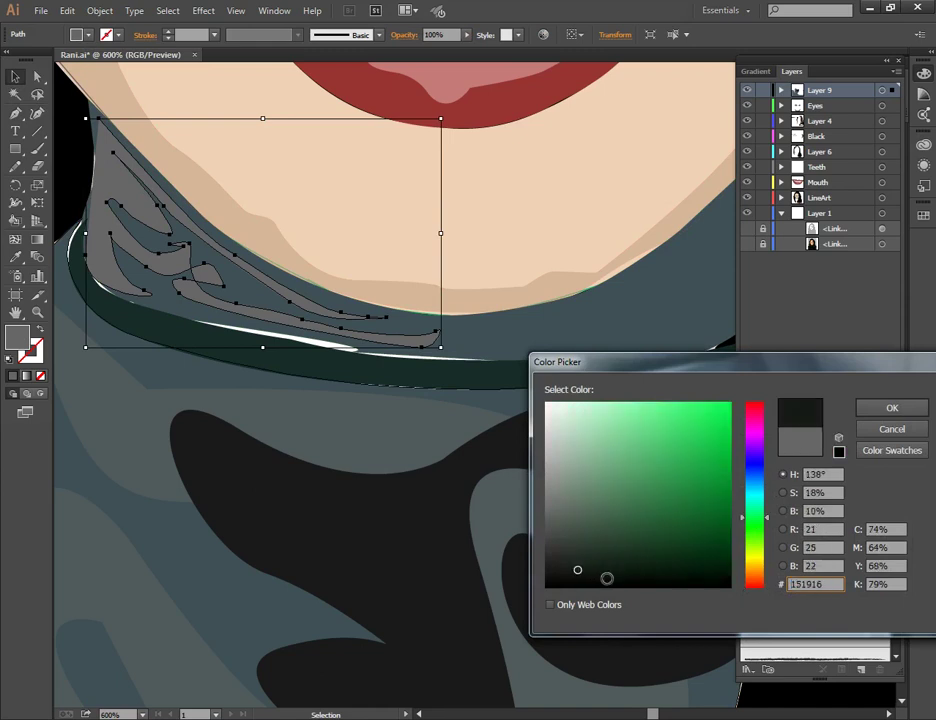
left_click(600, 557)
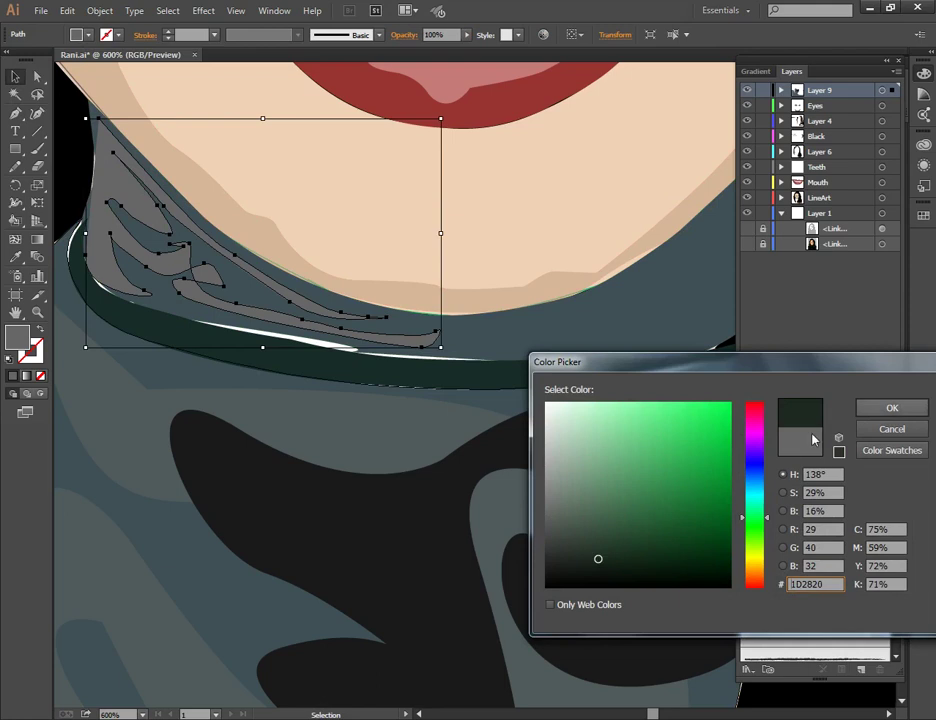
left_click(890, 408)
left_click(397, 418)
left_click(70, 172)
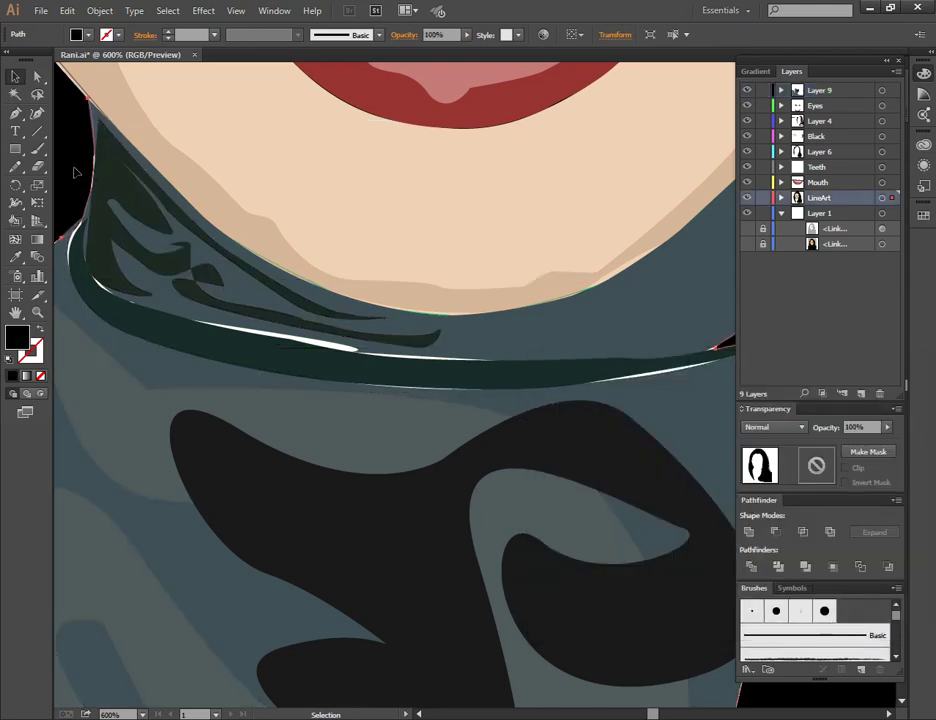
Step: Zoom out to 150% and pan to view the whole portrait
key("p")
key("ctrl+minus")
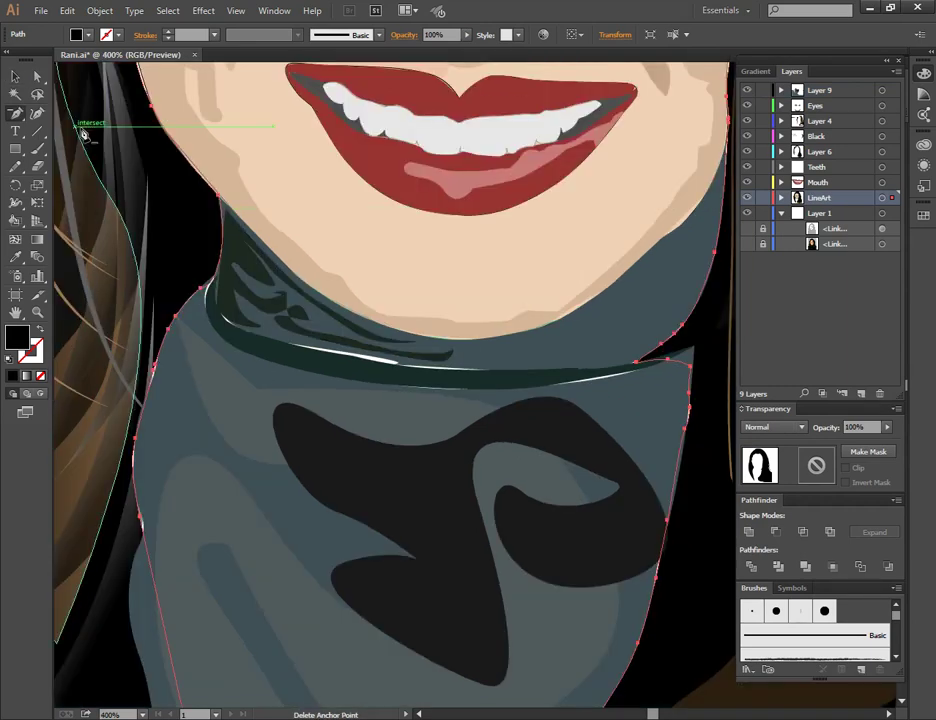
key("v")
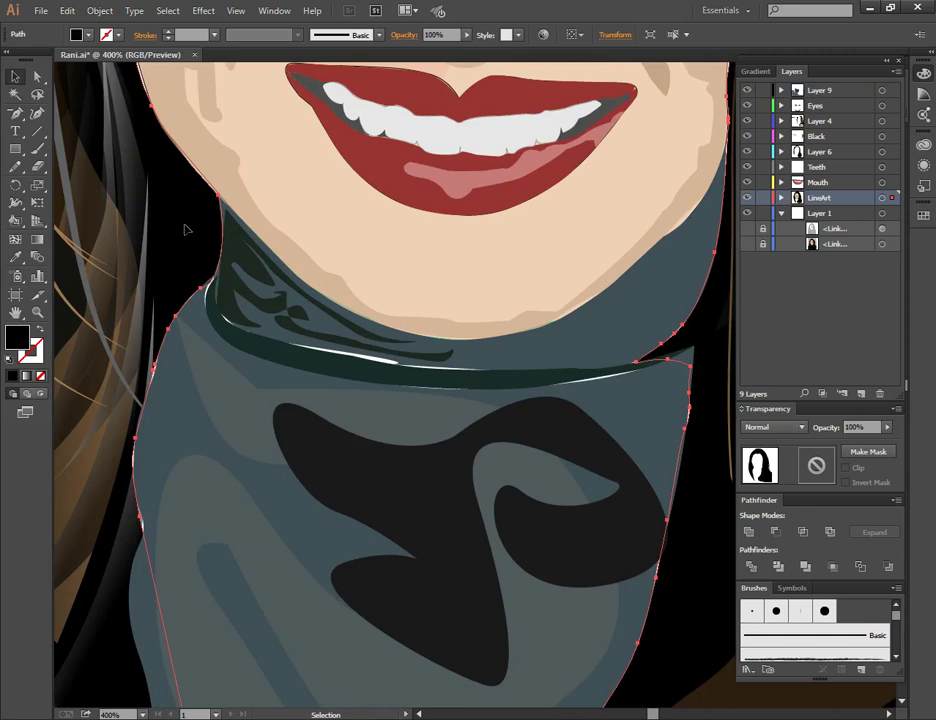
key("ctrl+minus")
key("ctrl+minus")
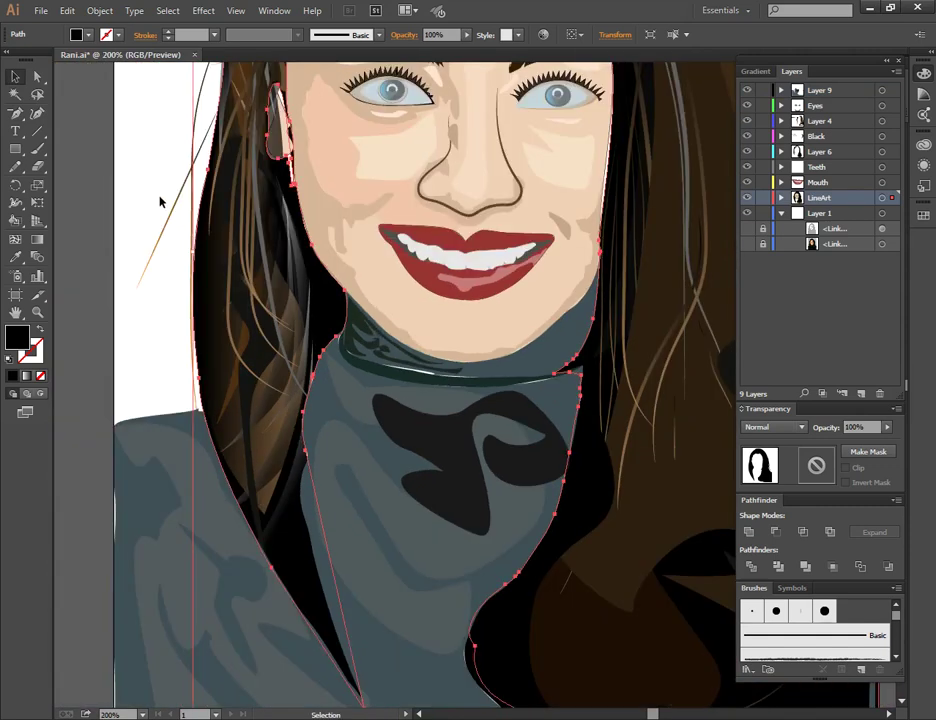
left_click(100, 170)
key("ctrl+minus")
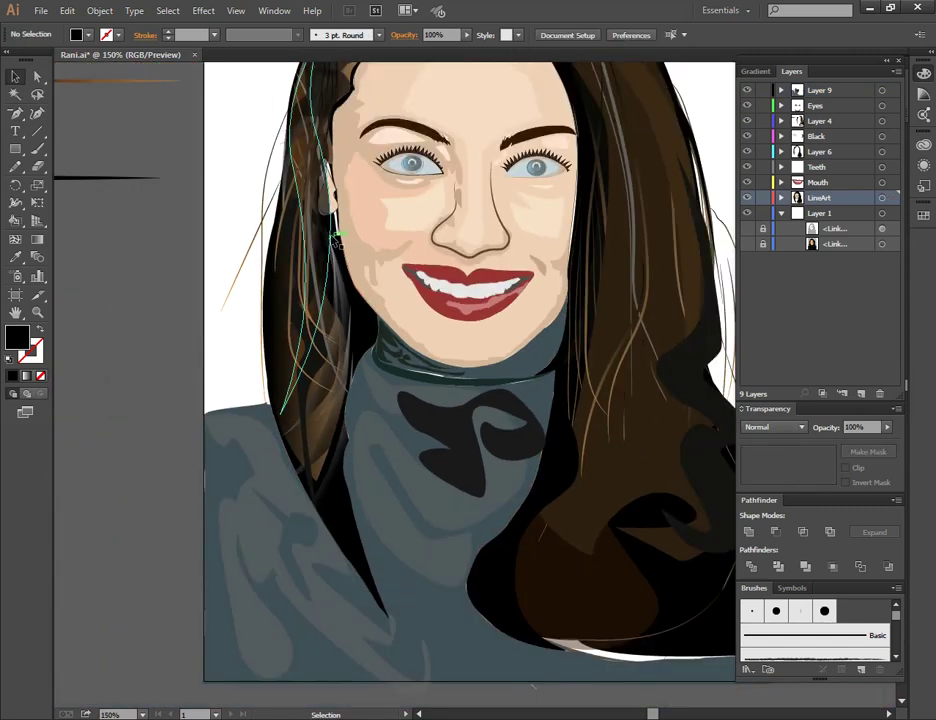
left_click_drag(368, 265, 298, 318)
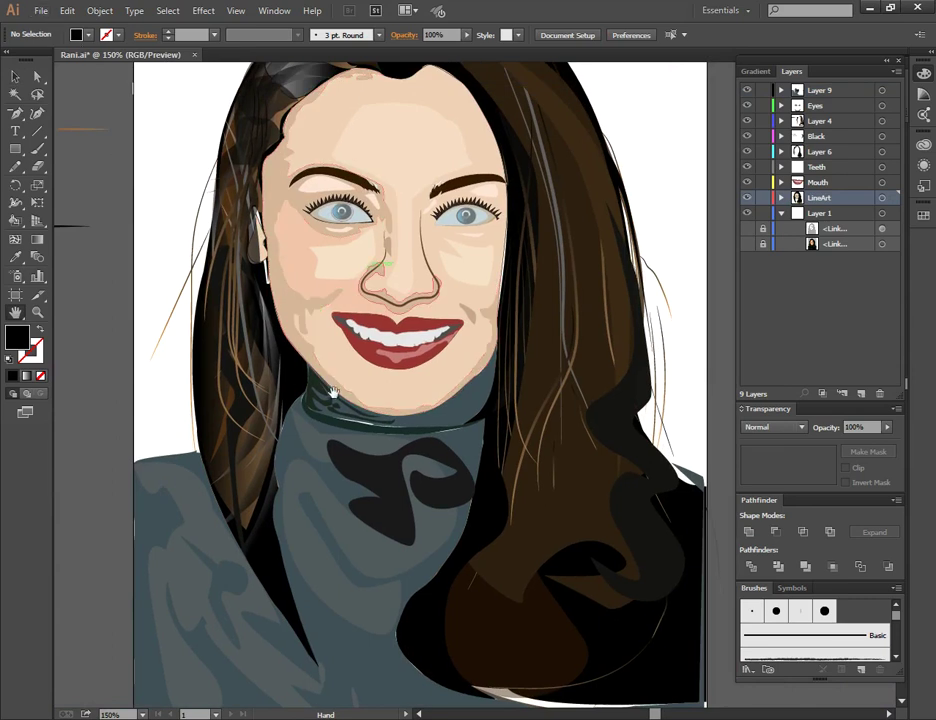
scroll(333, 390, "up", 1)
mouse_move(333, 390)
left_mouse_down()
mouse_move(272, 378)
mouse_move(272, 357)
mouse_move(284, 360)
left_mouse_up()
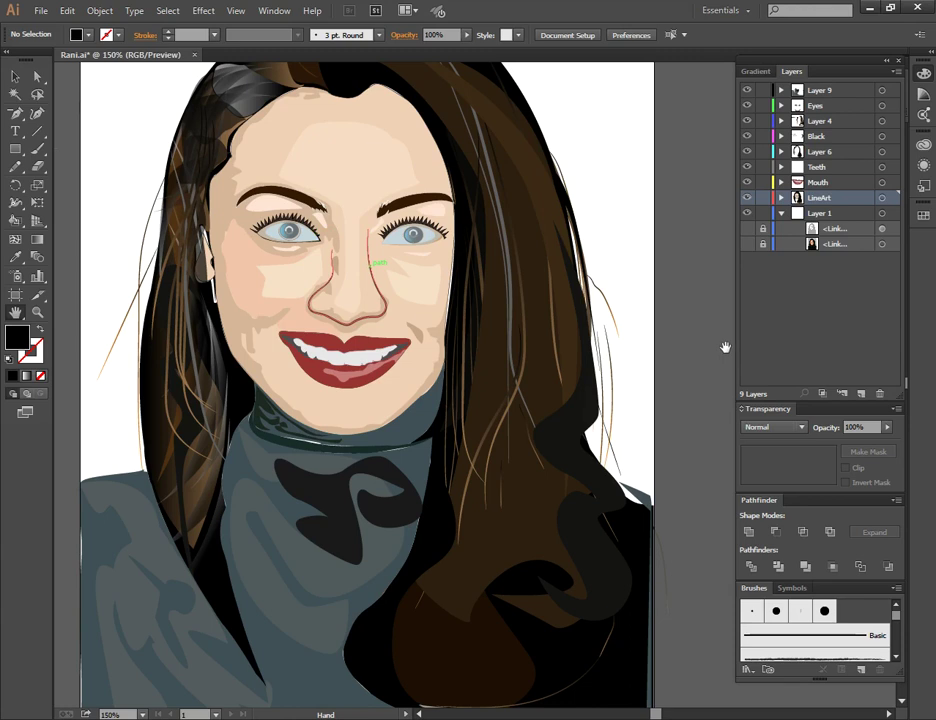
left_click(15, 76)
scroll(683, 291, "up", 3)
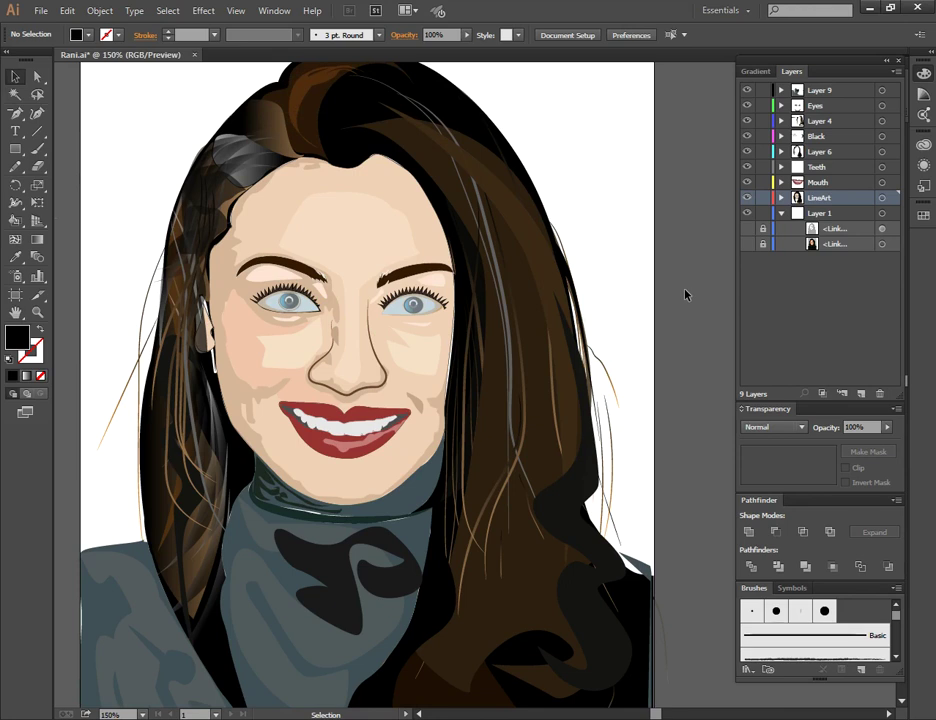
scroll(685, 293, "down", 1)
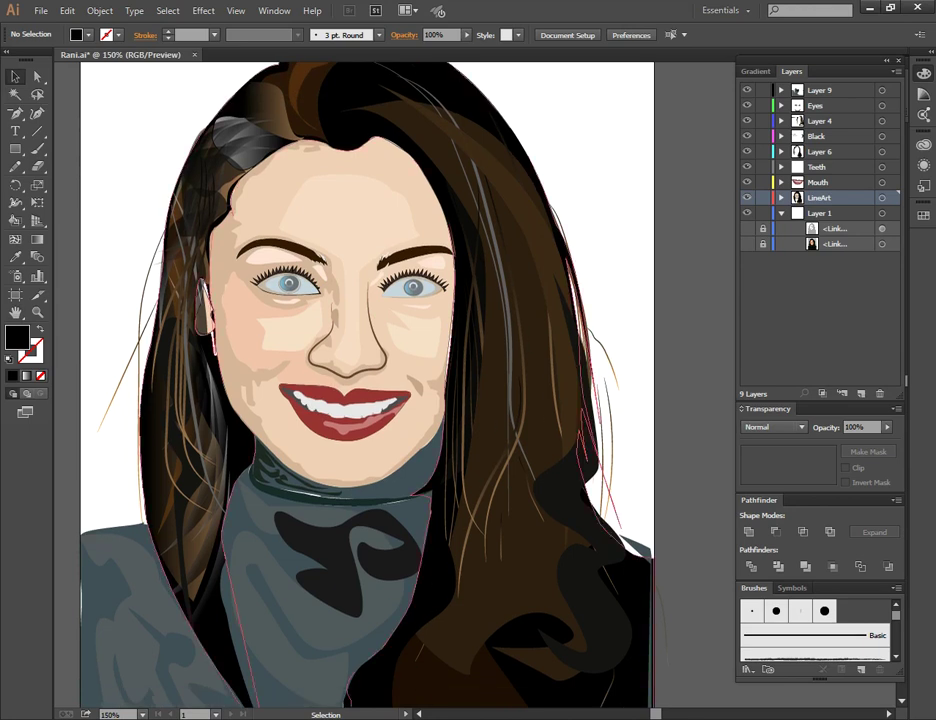